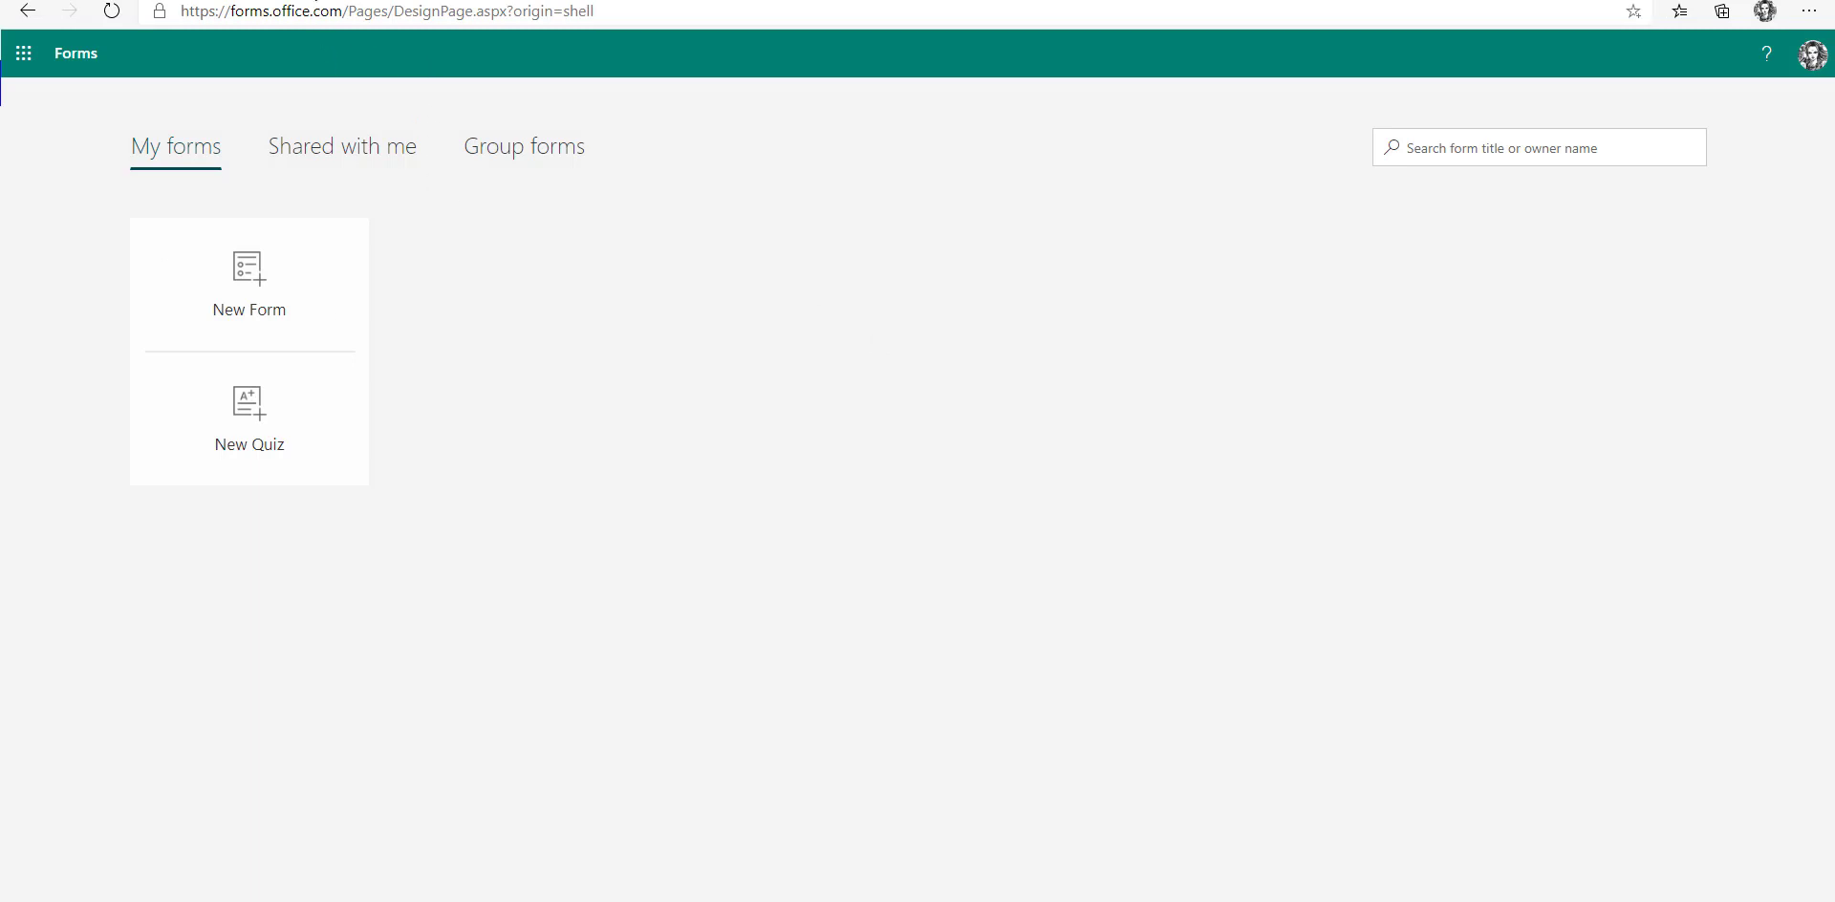
Go to the office.com website.
{"action": "left_click", "coordinate": [272, 14]}
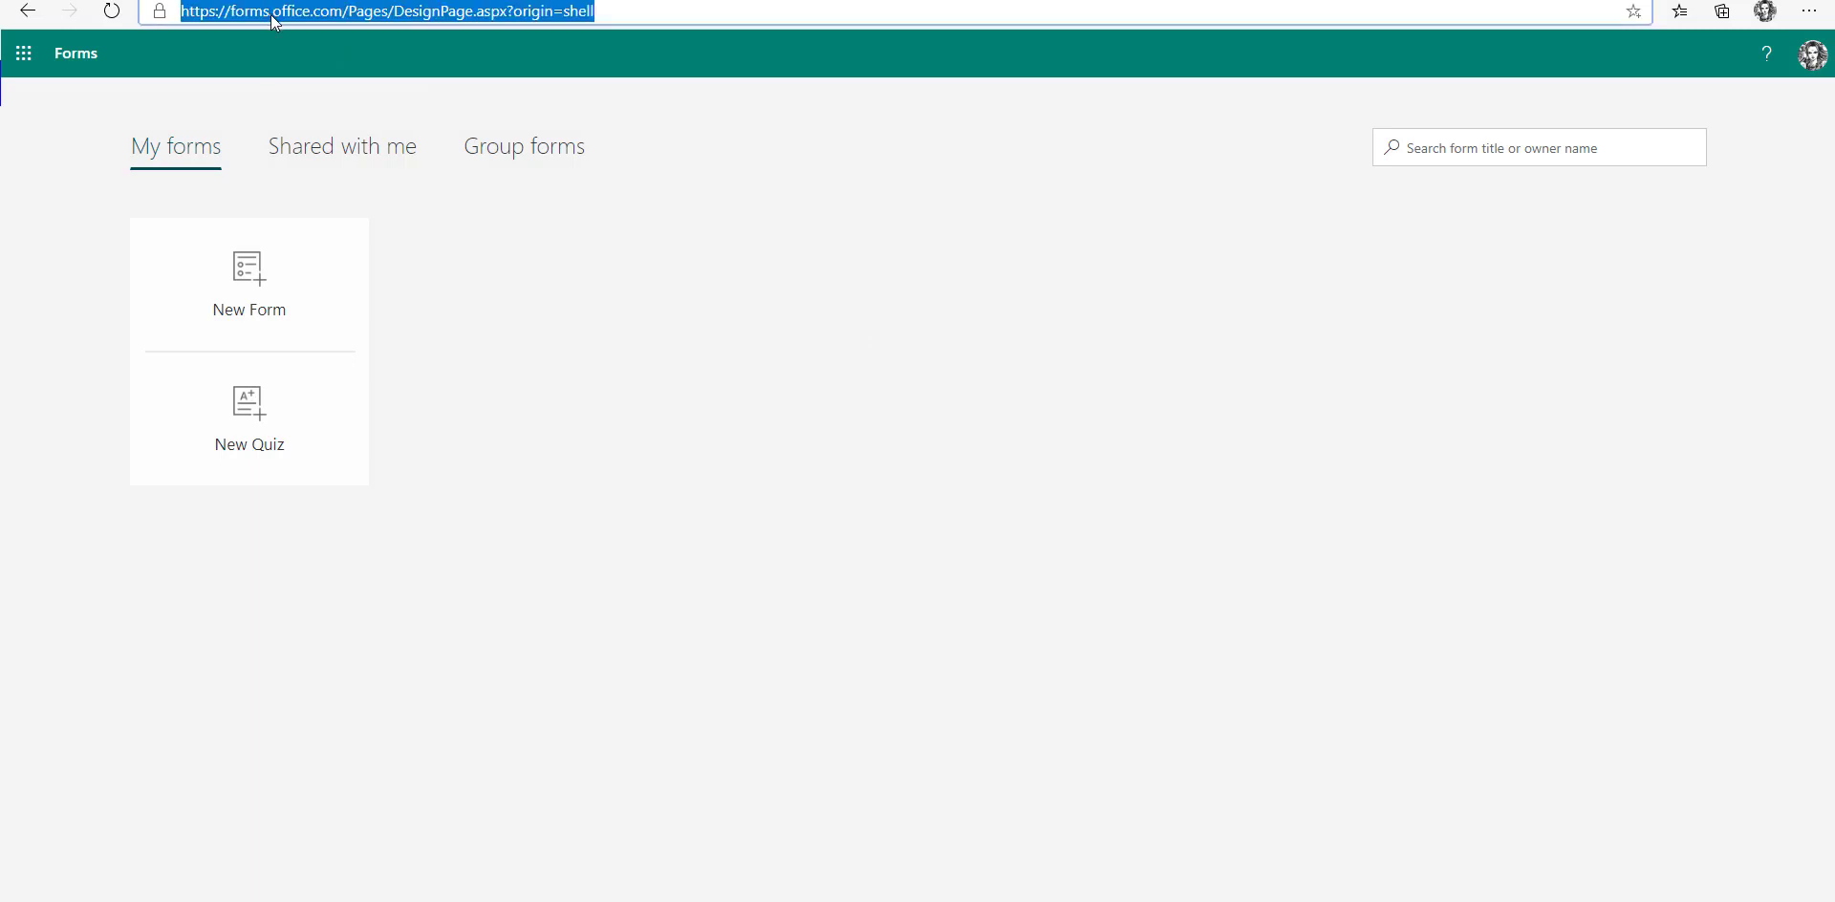
{"action": "type", "text": "office.com"}
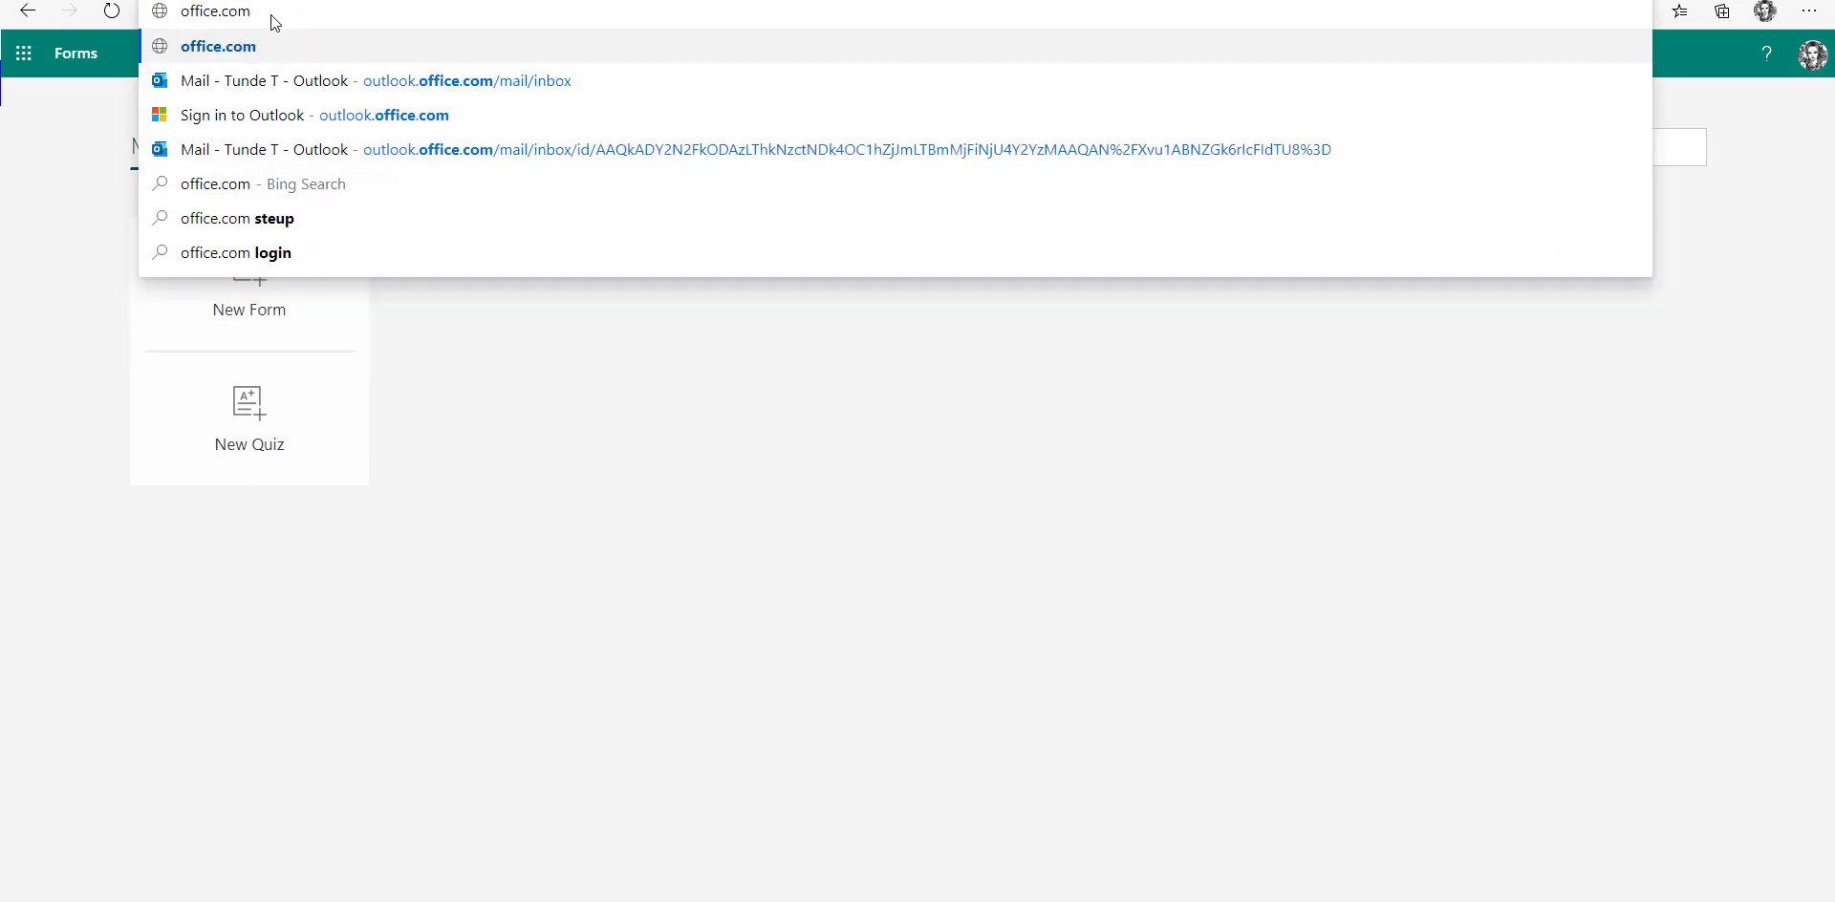
{"action": "key", "text": "Return"}
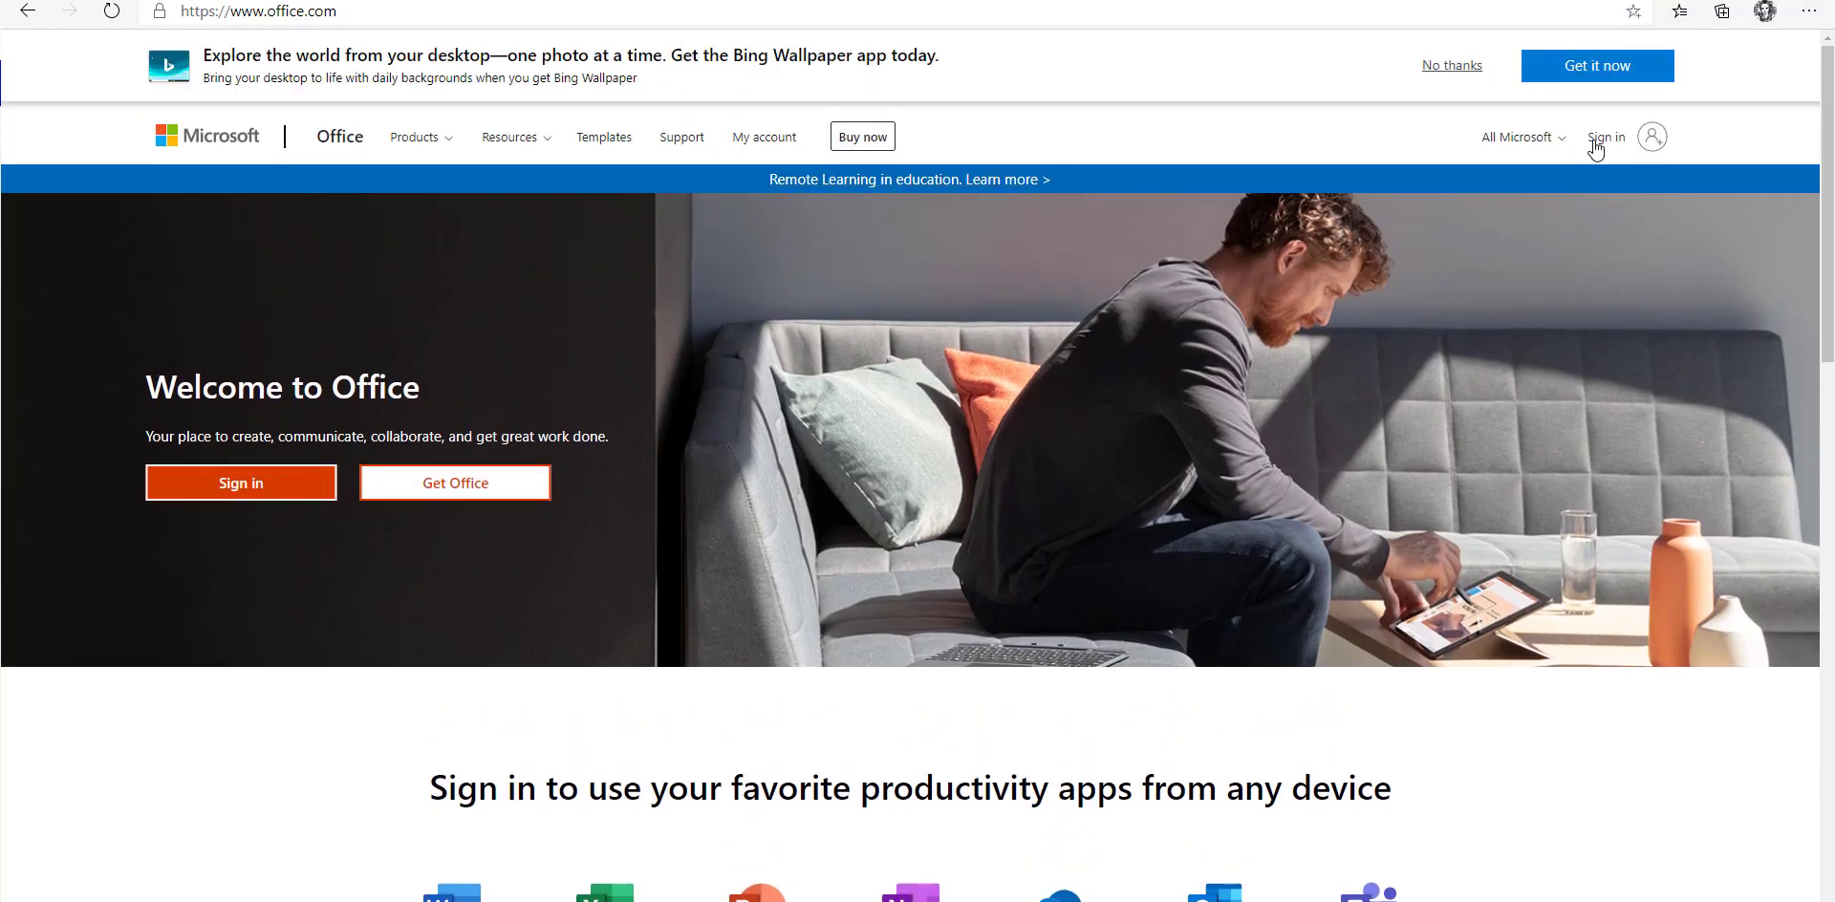
Sign in with the first listed work account and show the full Office 365 apps list.
{"action": "left_click", "coordinate": [1596, 143]}
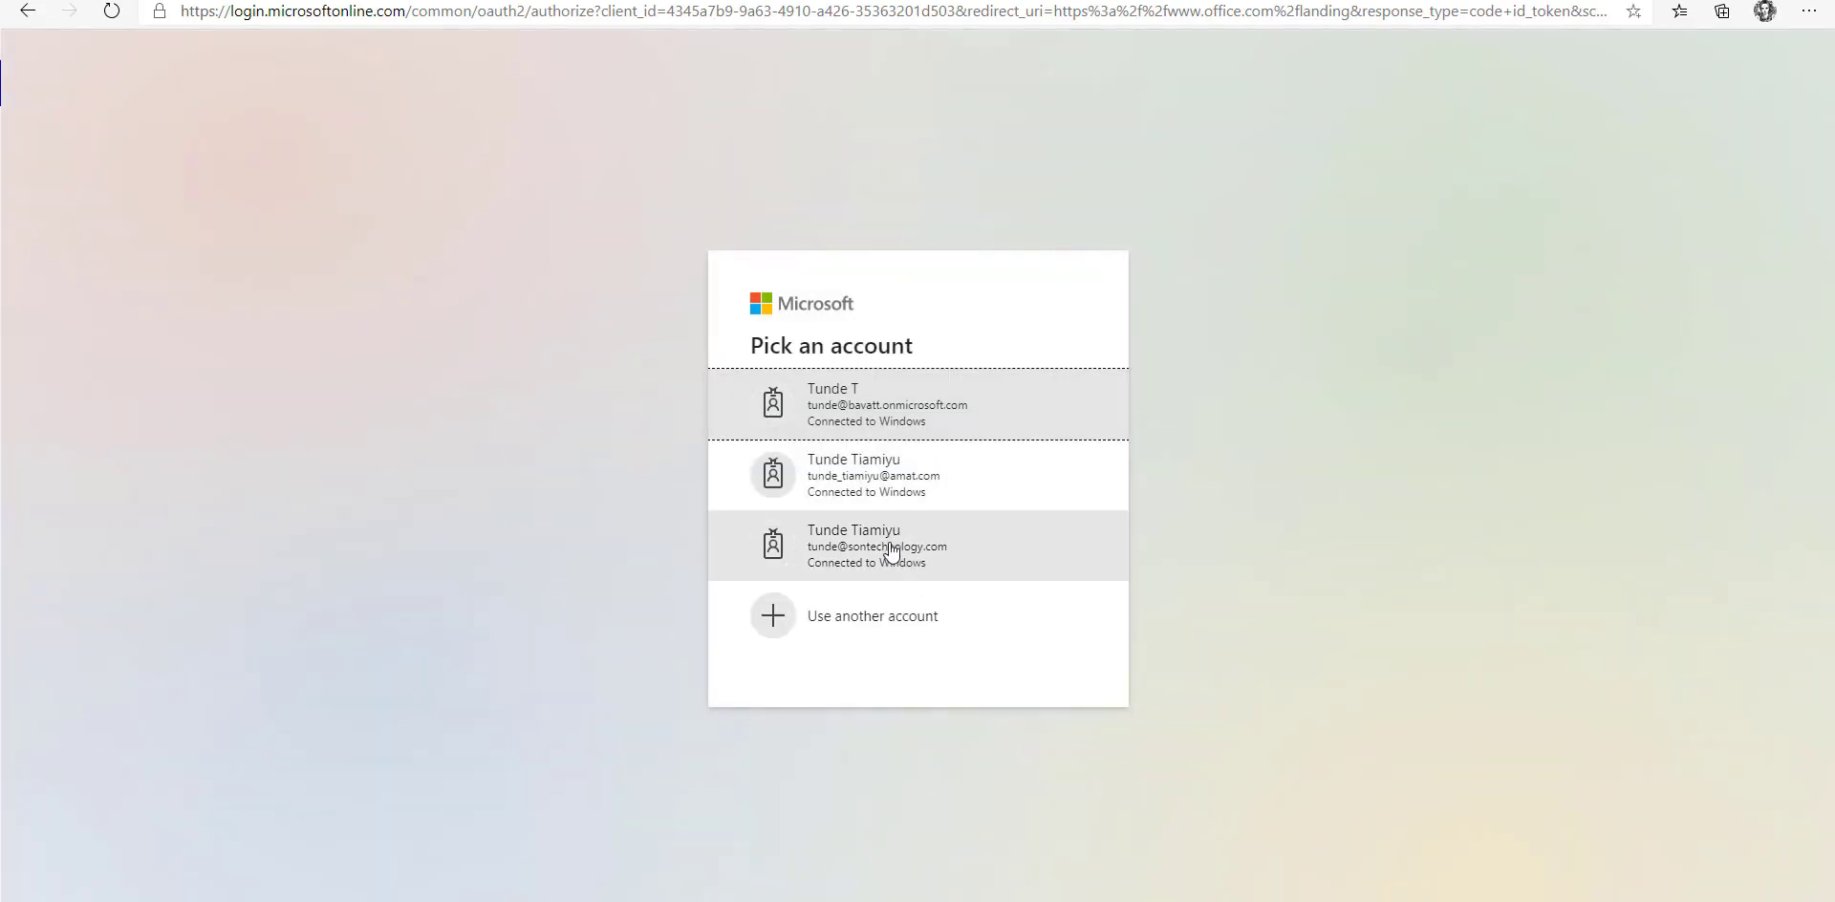
{"action": "left_click", "coordinate": [886, 407]}
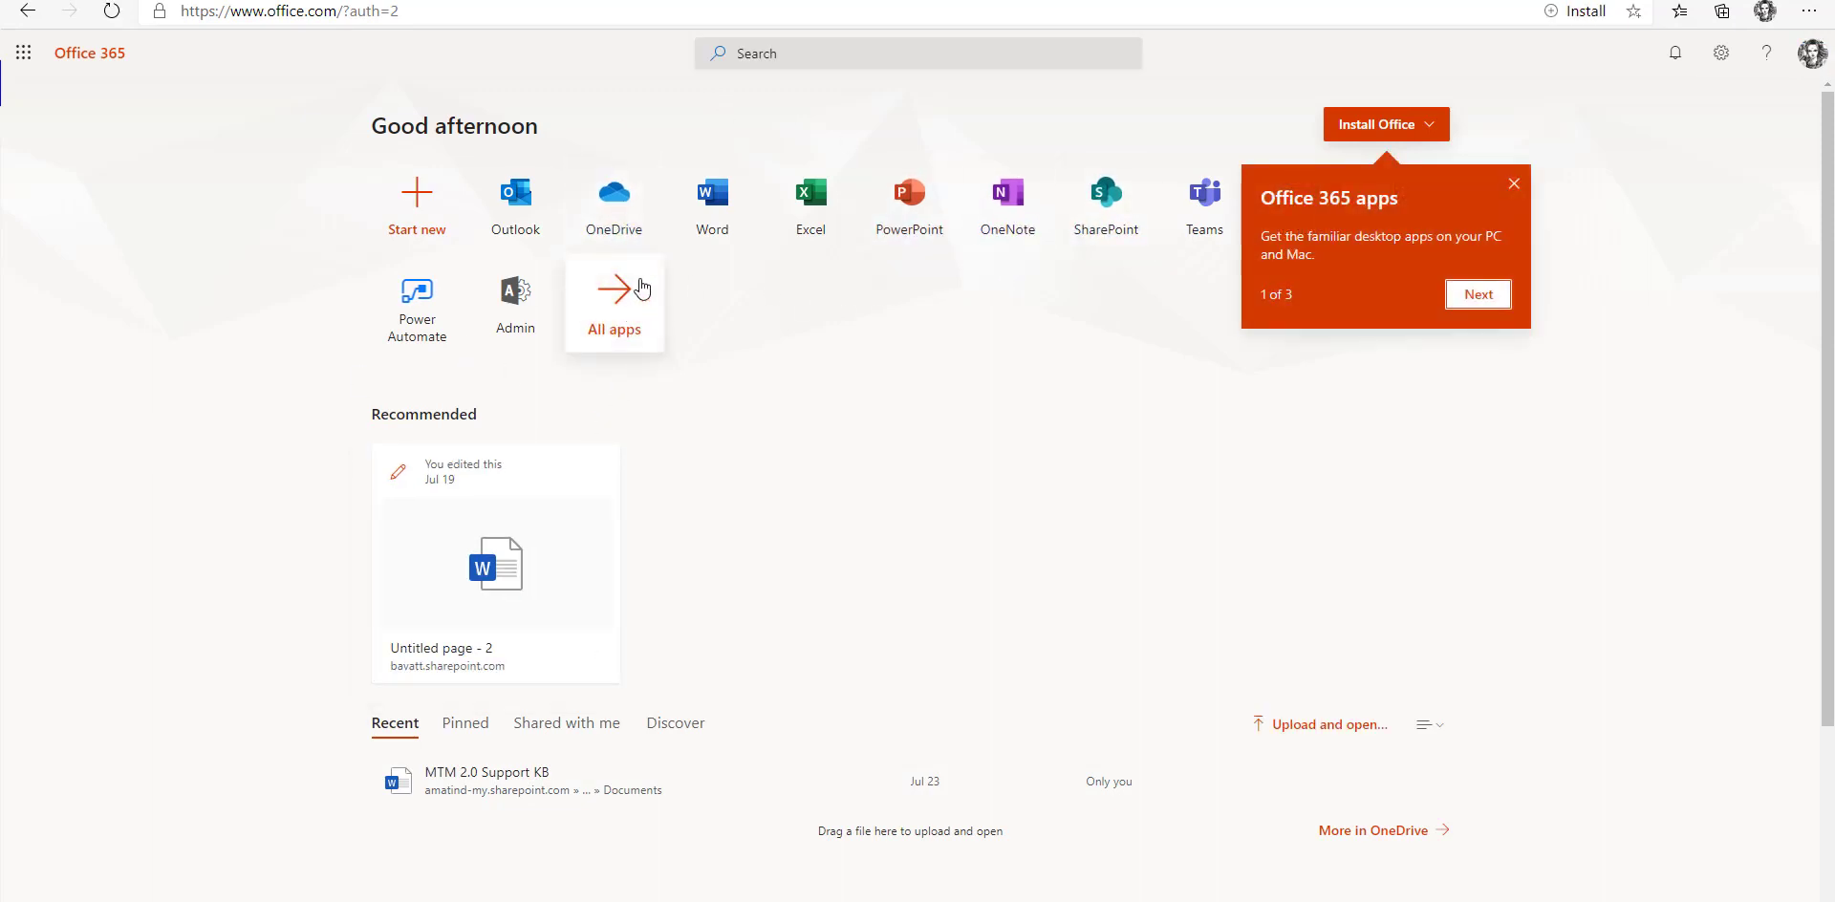
{"action": "left_click", "coordinate": [1515, 185]}
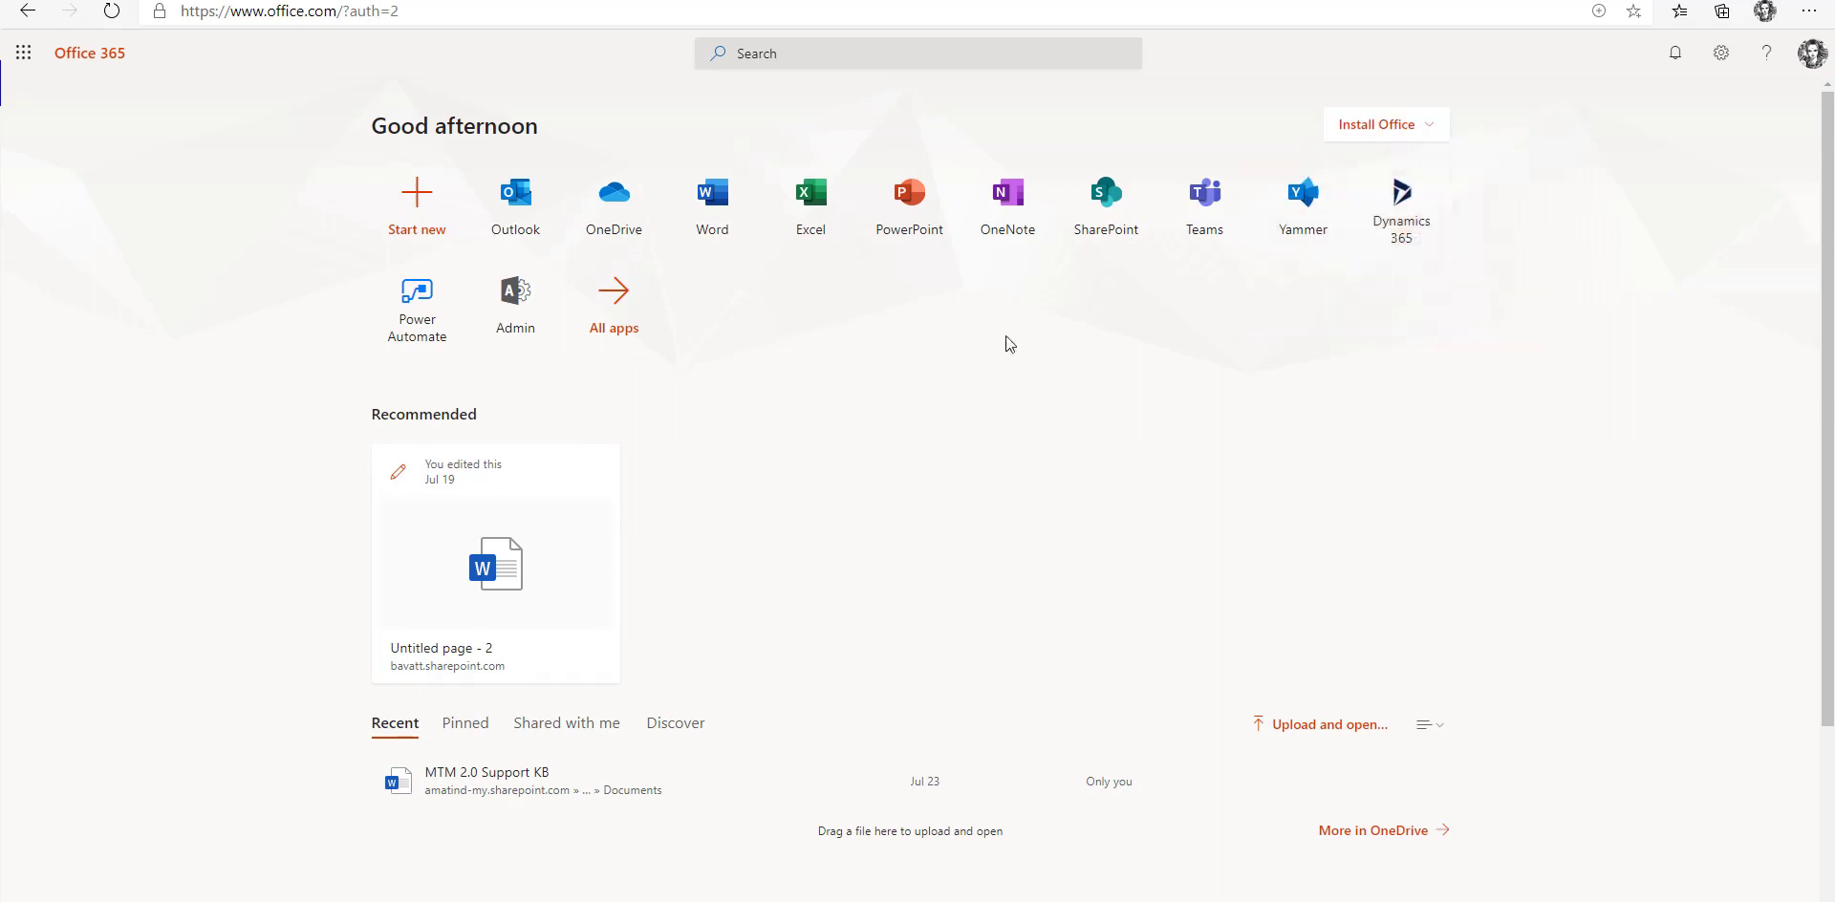
{"action": "left_click", "coordinate": [614, 306]}
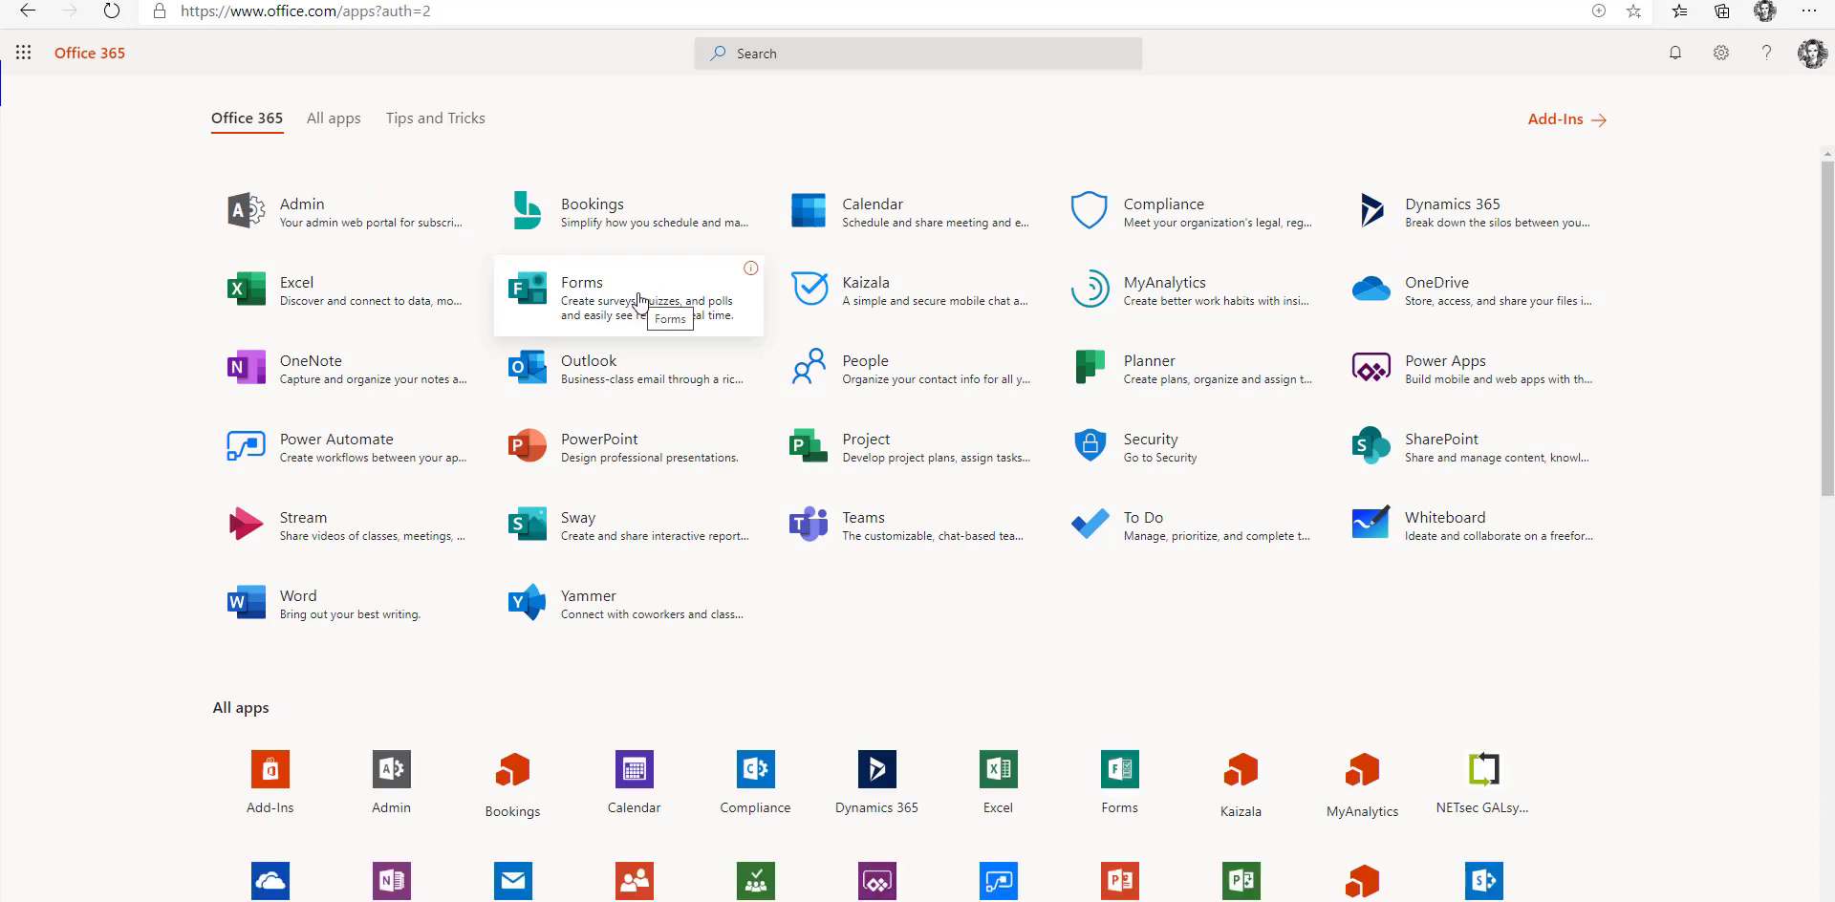
Open Forms, create a blank form in a maximised window, then go back to the Forms home page.
{"action": "left_click", "coordinate": [591, 285]}
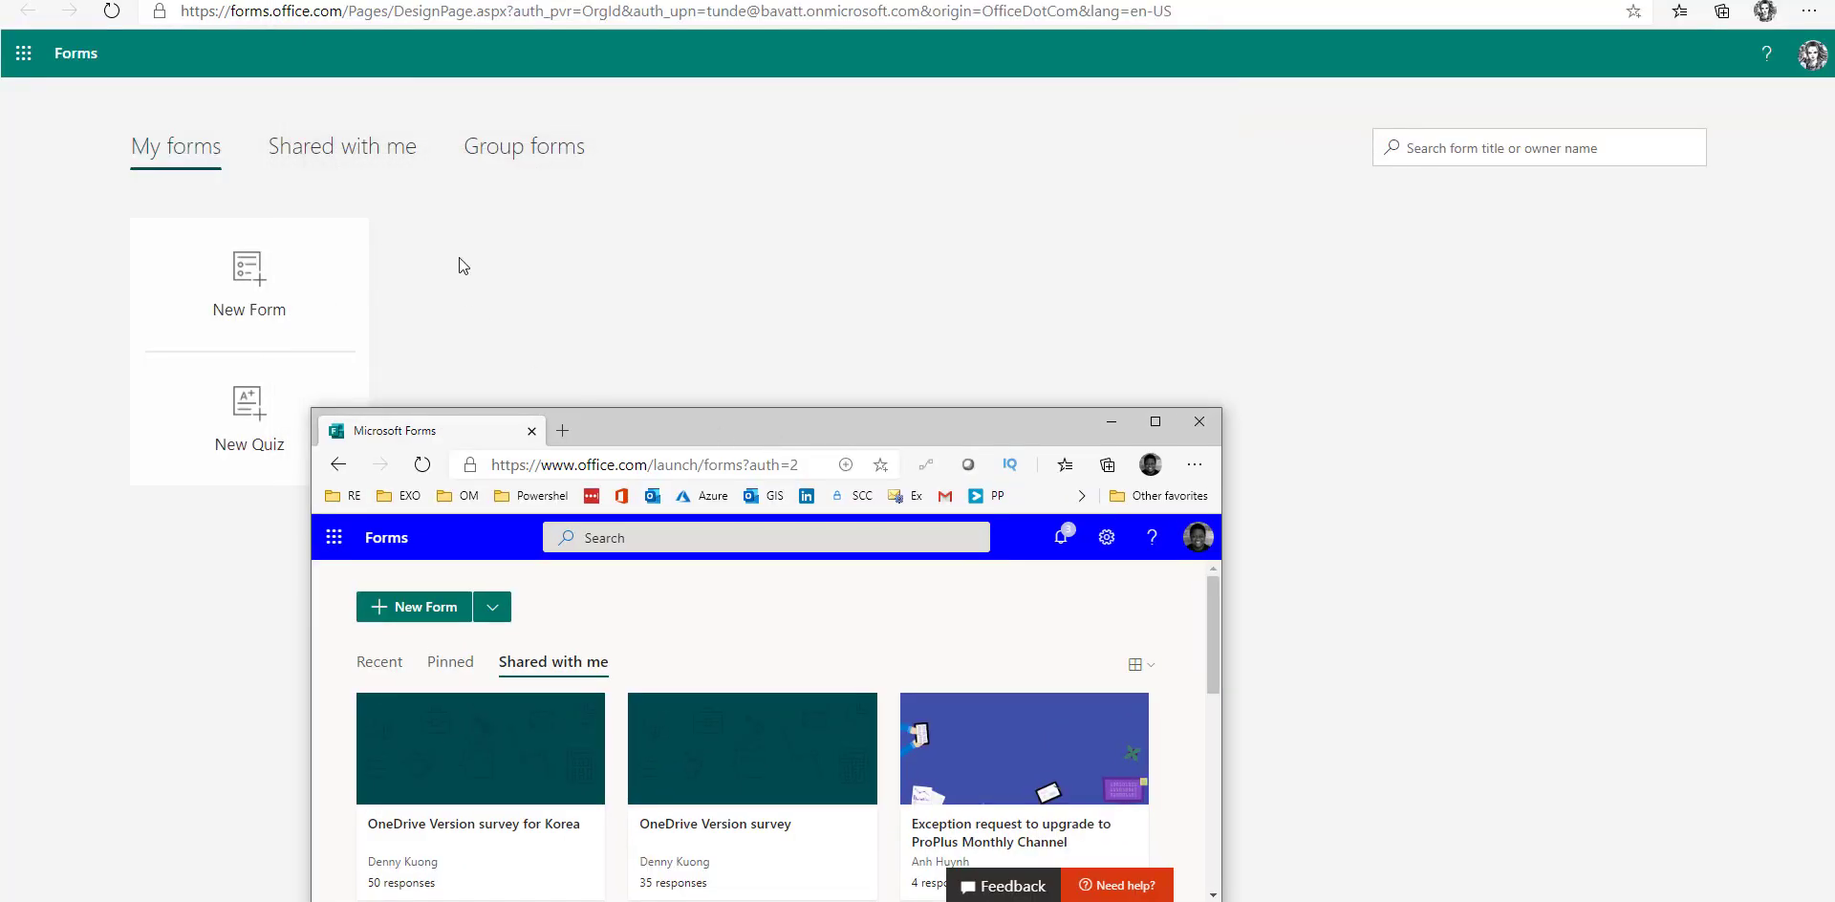
{"action": "left_click", "coordinate": [426, 613]}
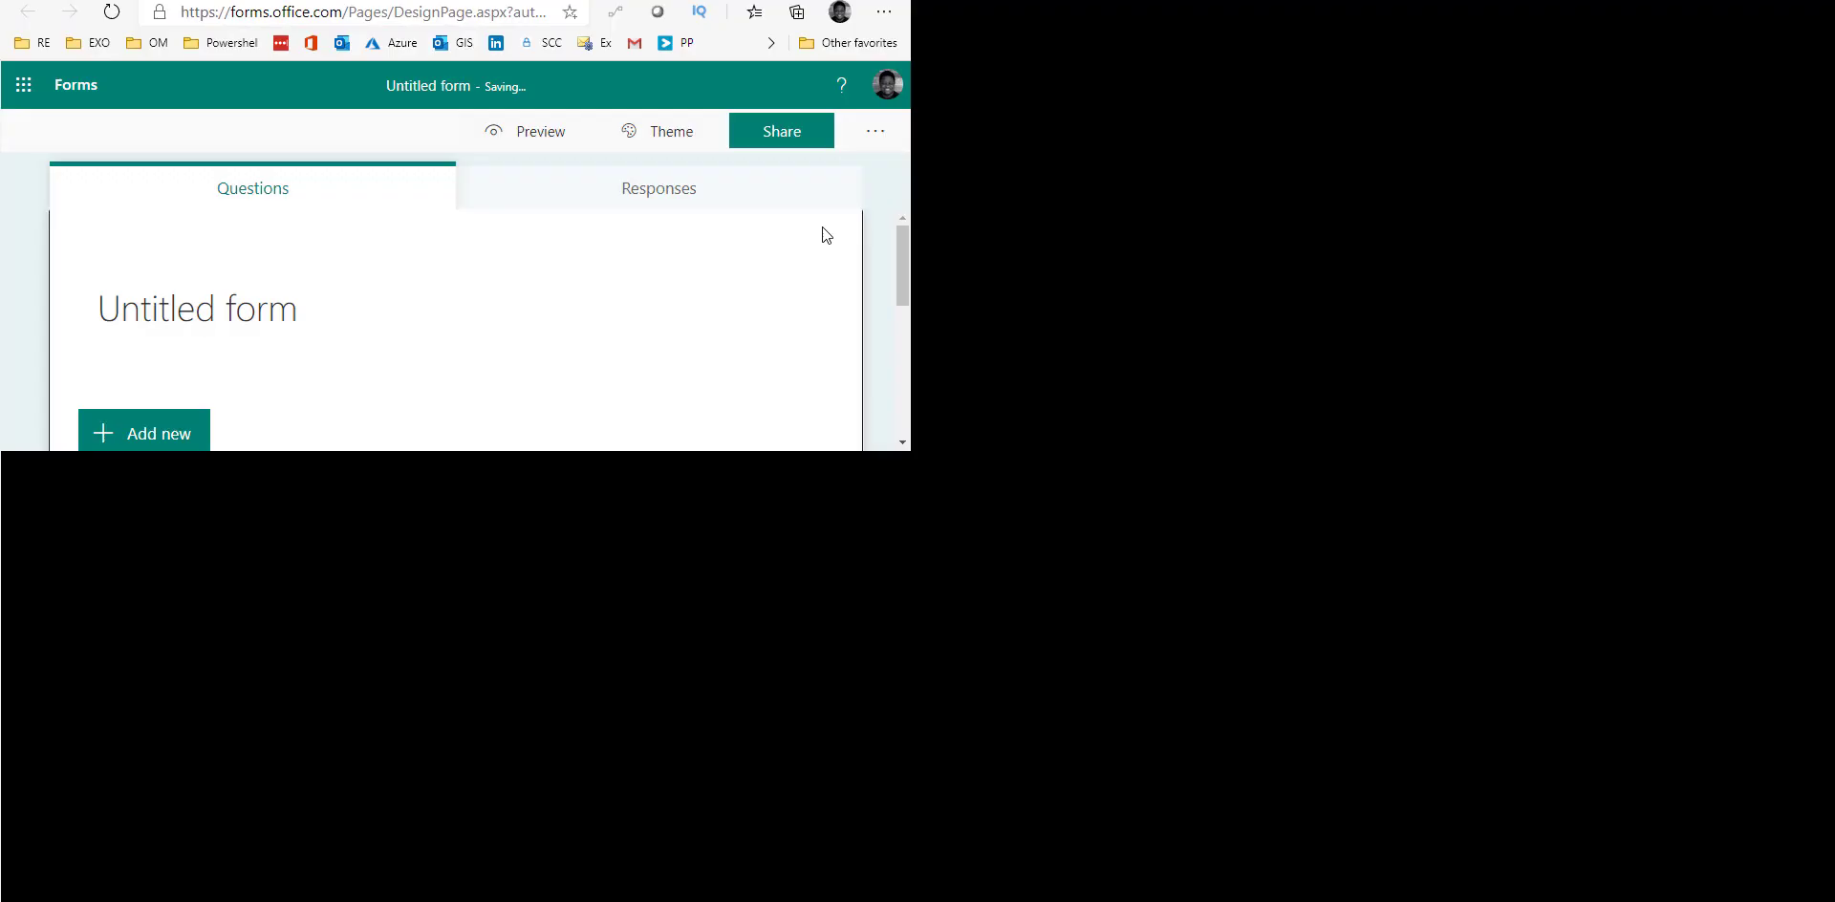
{"action": "key", "text": "super+Up"}
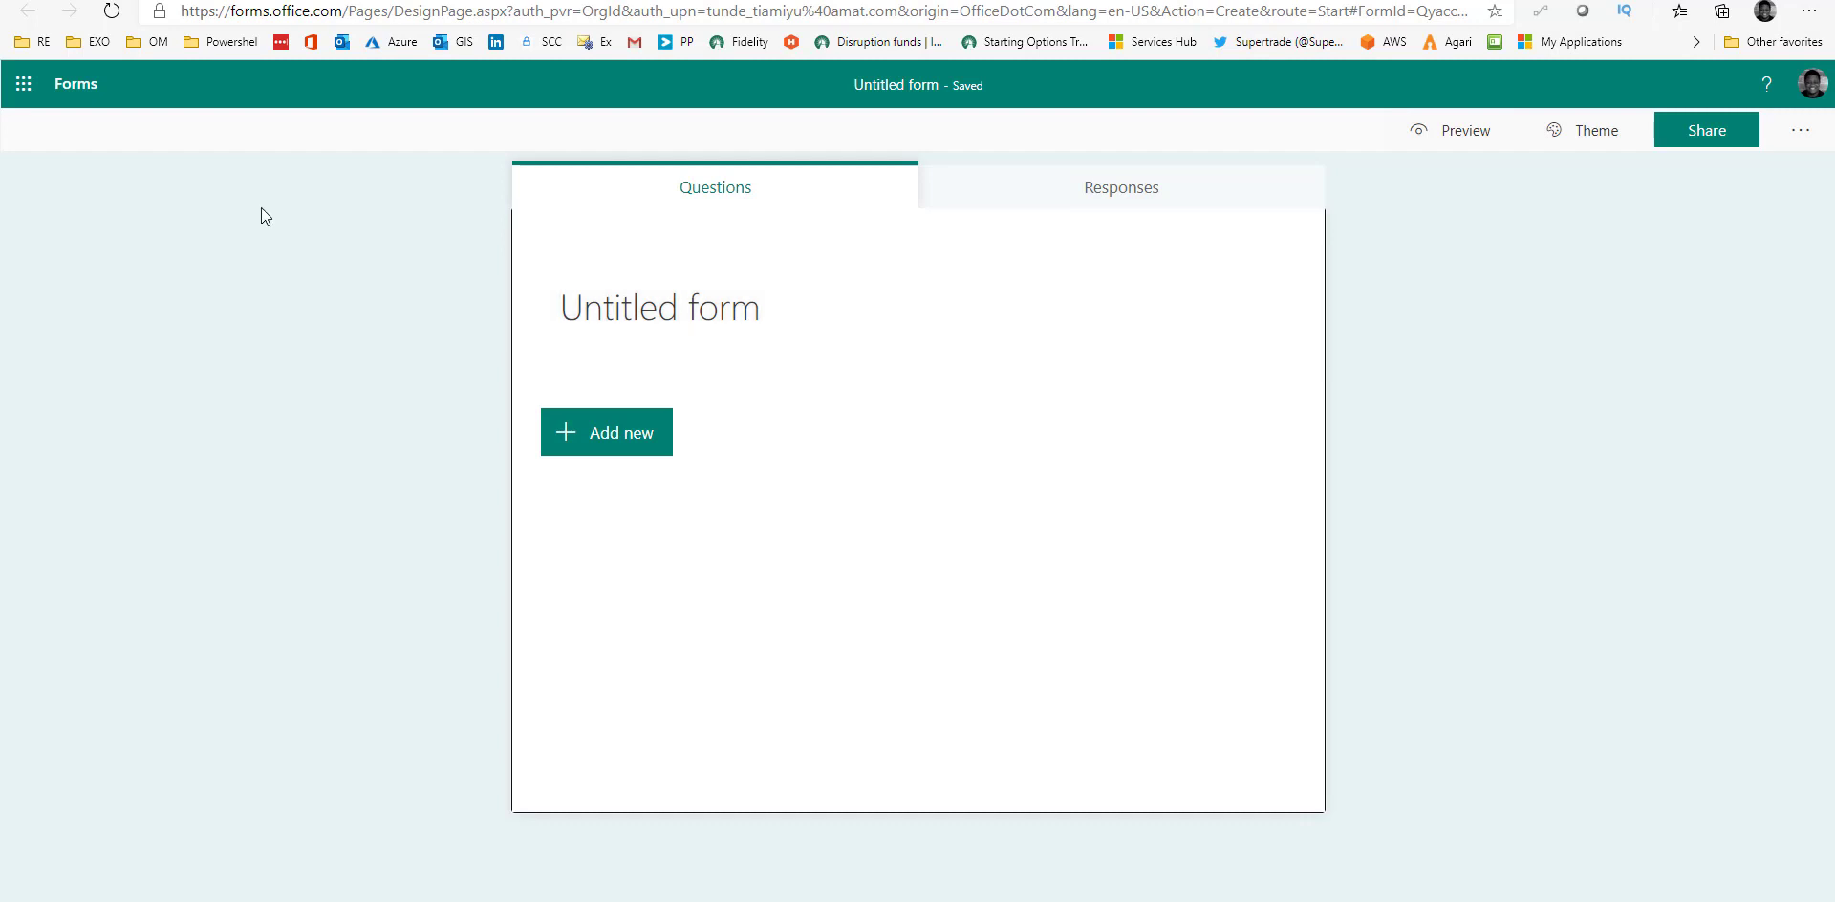
{"action": "left_click", "coordinate": [67, 84]}
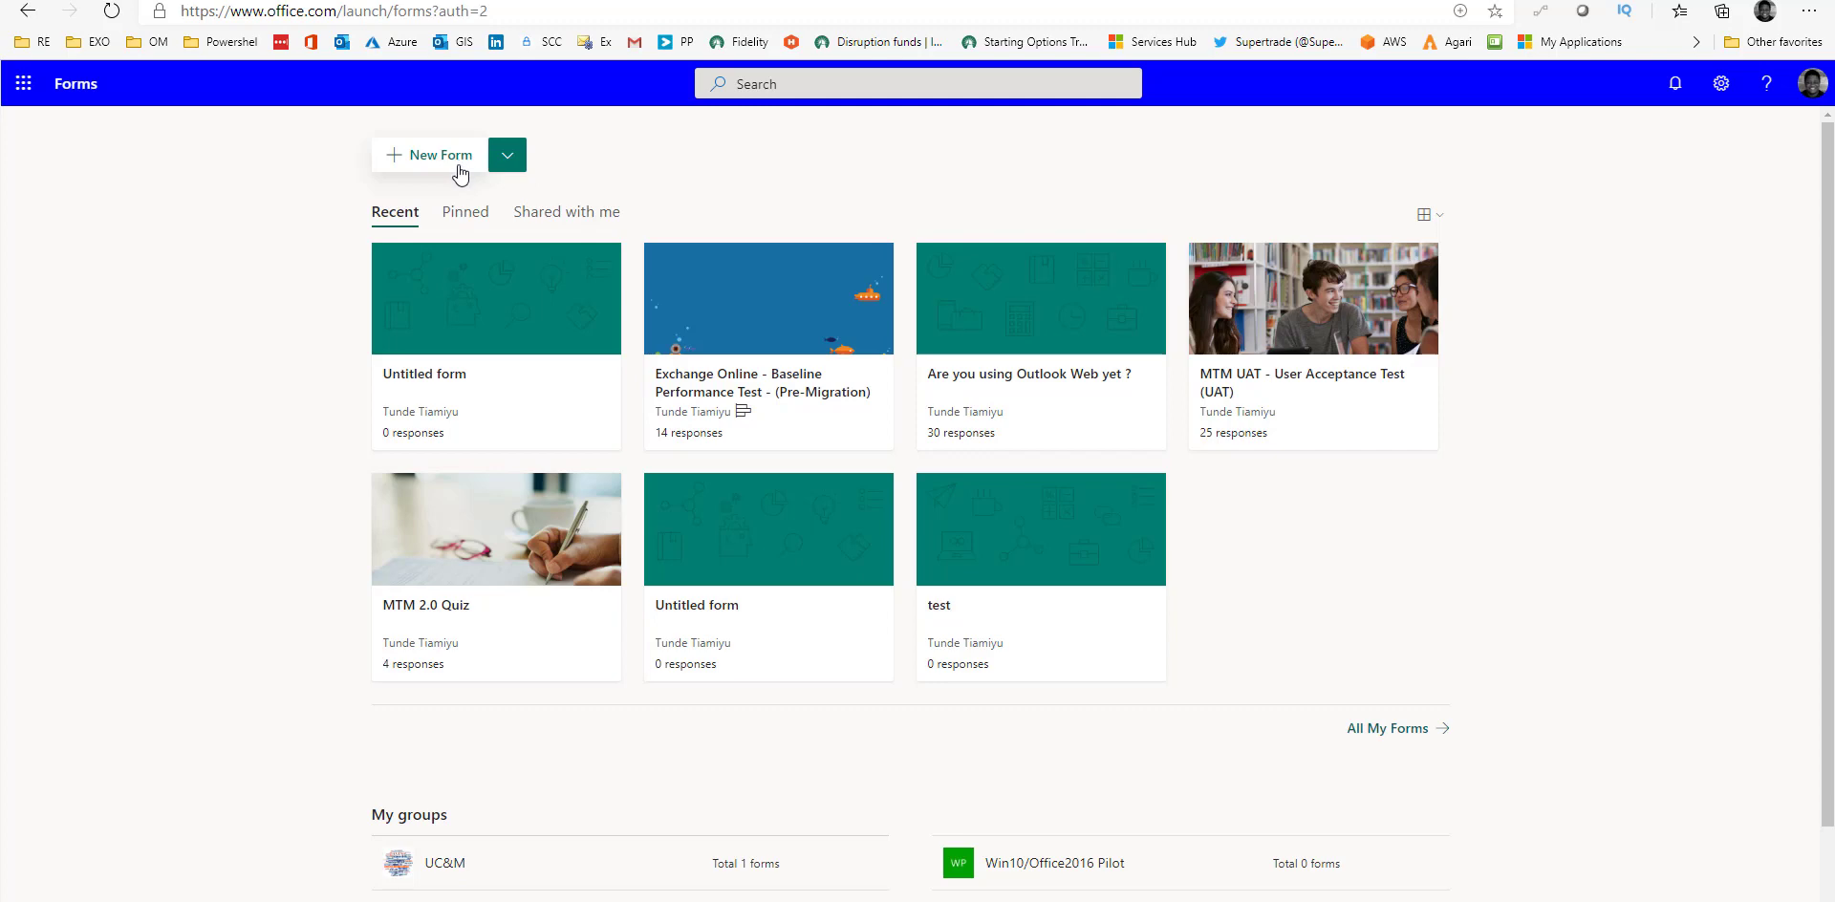
Check the New Form options and the Shared with me and Pinned lists, then create a blank form.
{"action": "left_click", "coordinate": [521, 163]}
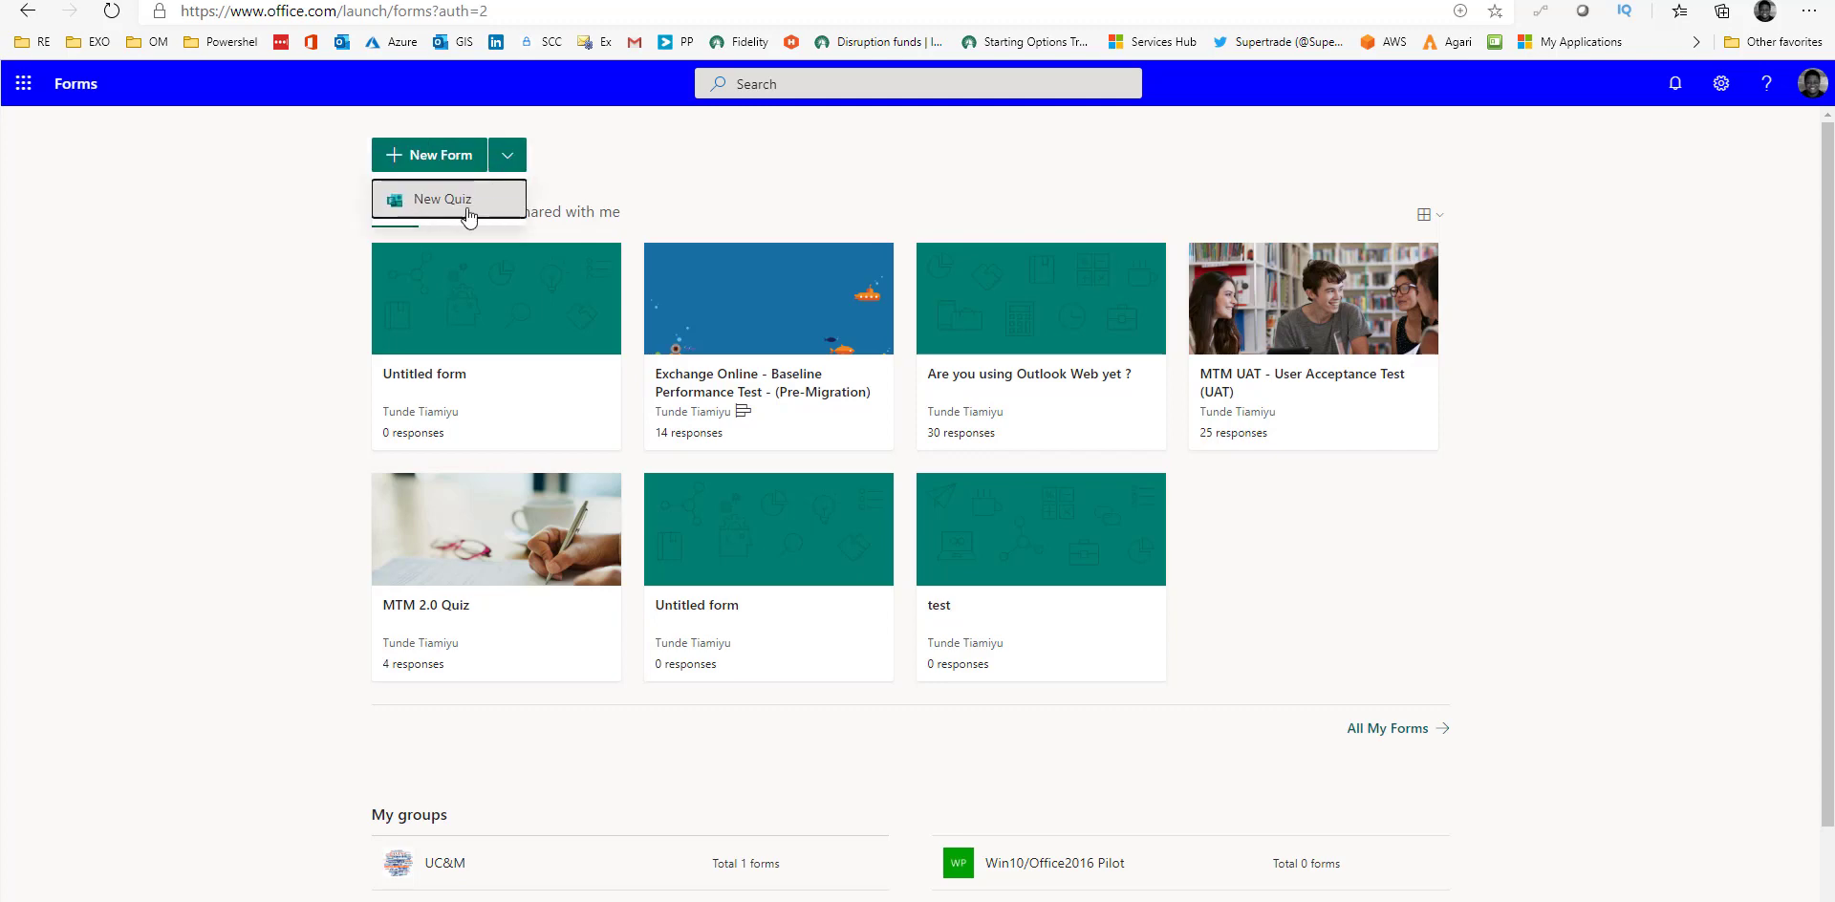
{"action": "scroll", "coordinate": [473, 205], "scroll_direction": "down", "scroll_amount": 2}
{"action": "scroll", "coordinate": [472, 199], "scroll_direction": "up", "scroll_amount": 2}
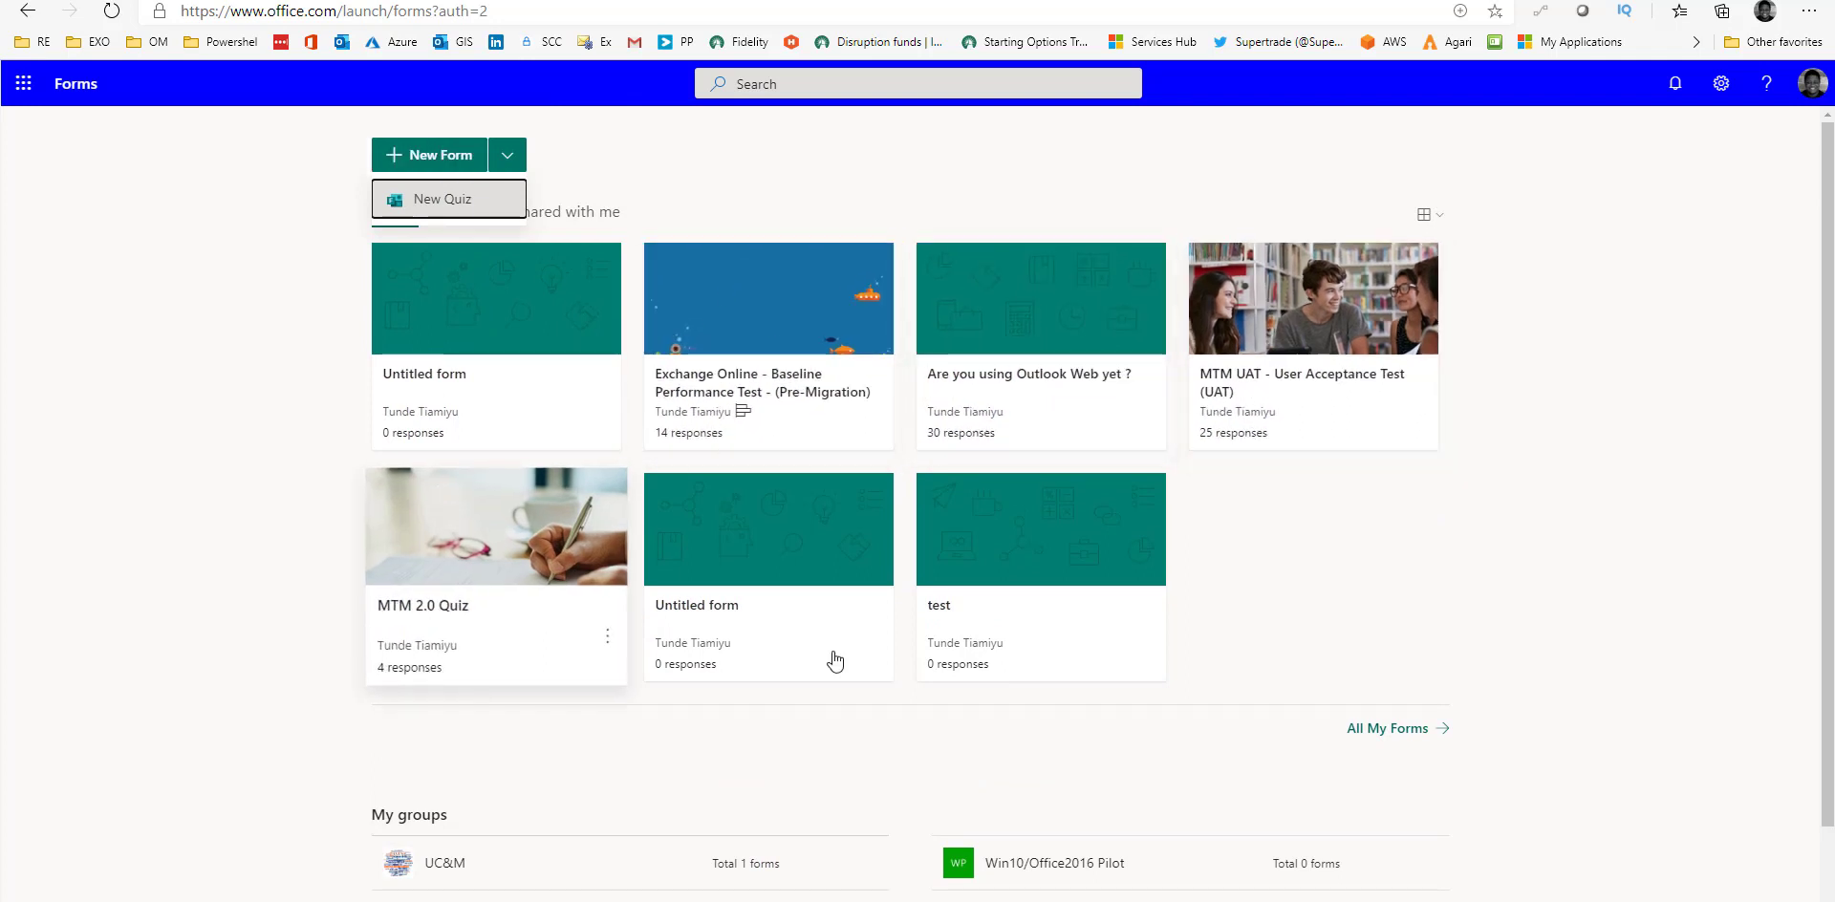
{"action": "left_click", "coordinate": [585, 173]}
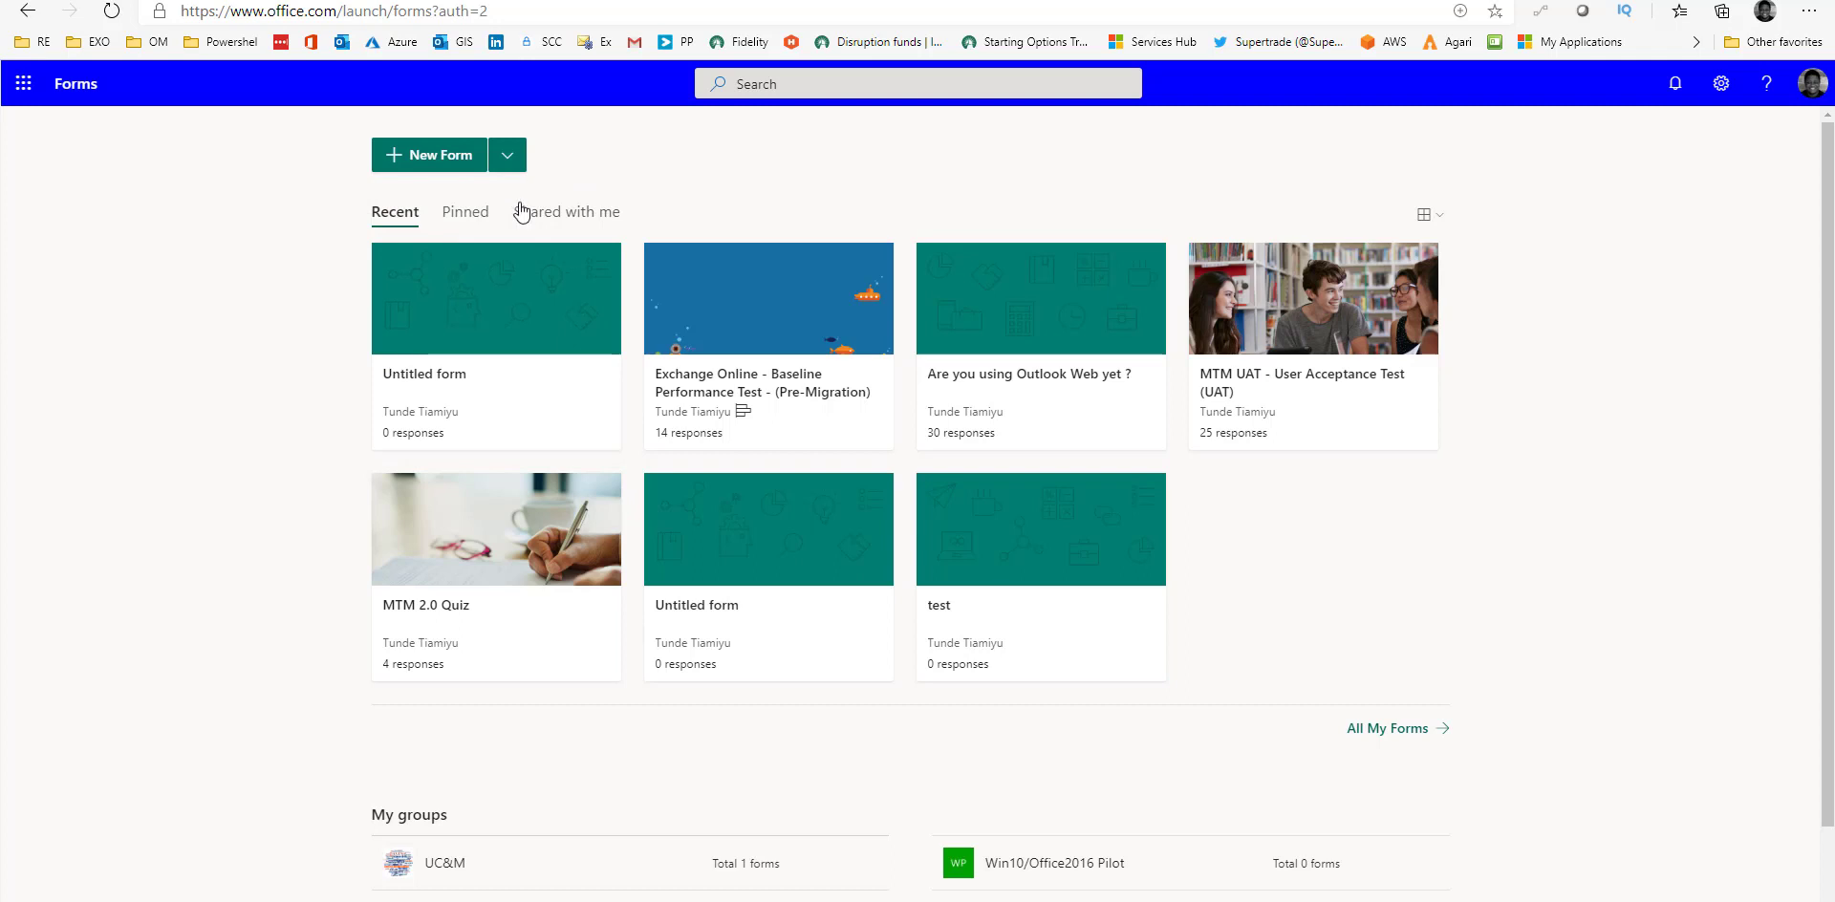
{"action": "left_click", "coordinate": [528, 212]}
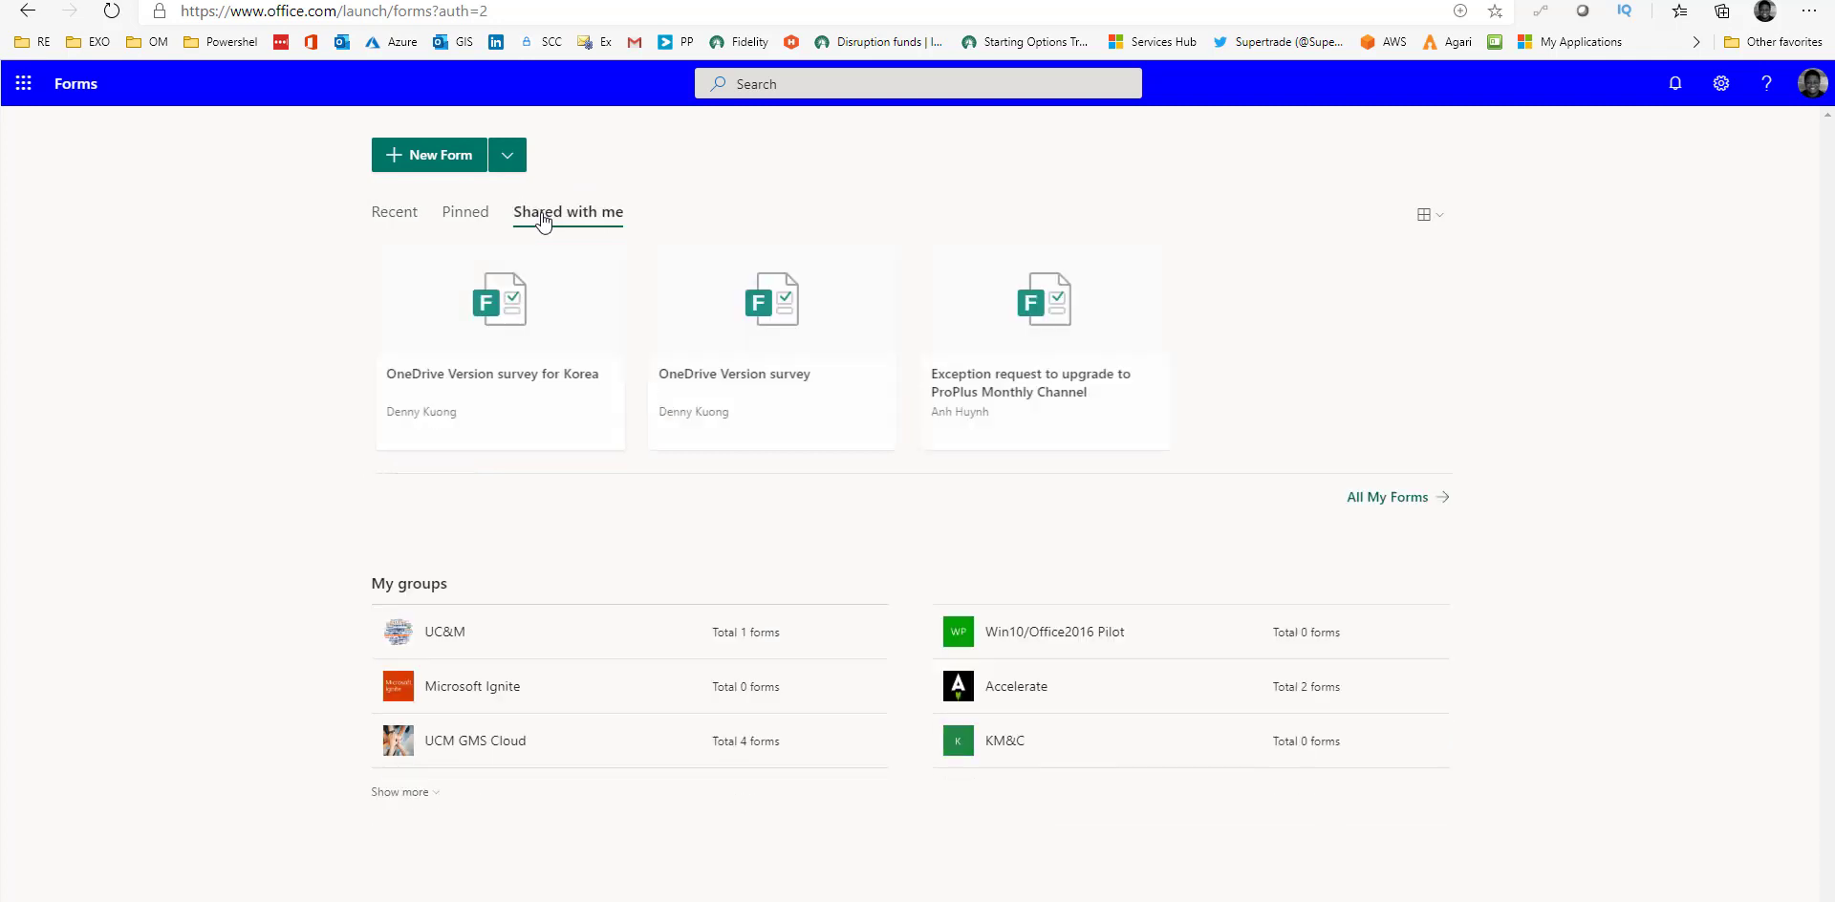
{"action": "left_click", "coordinate": [475, 213]}
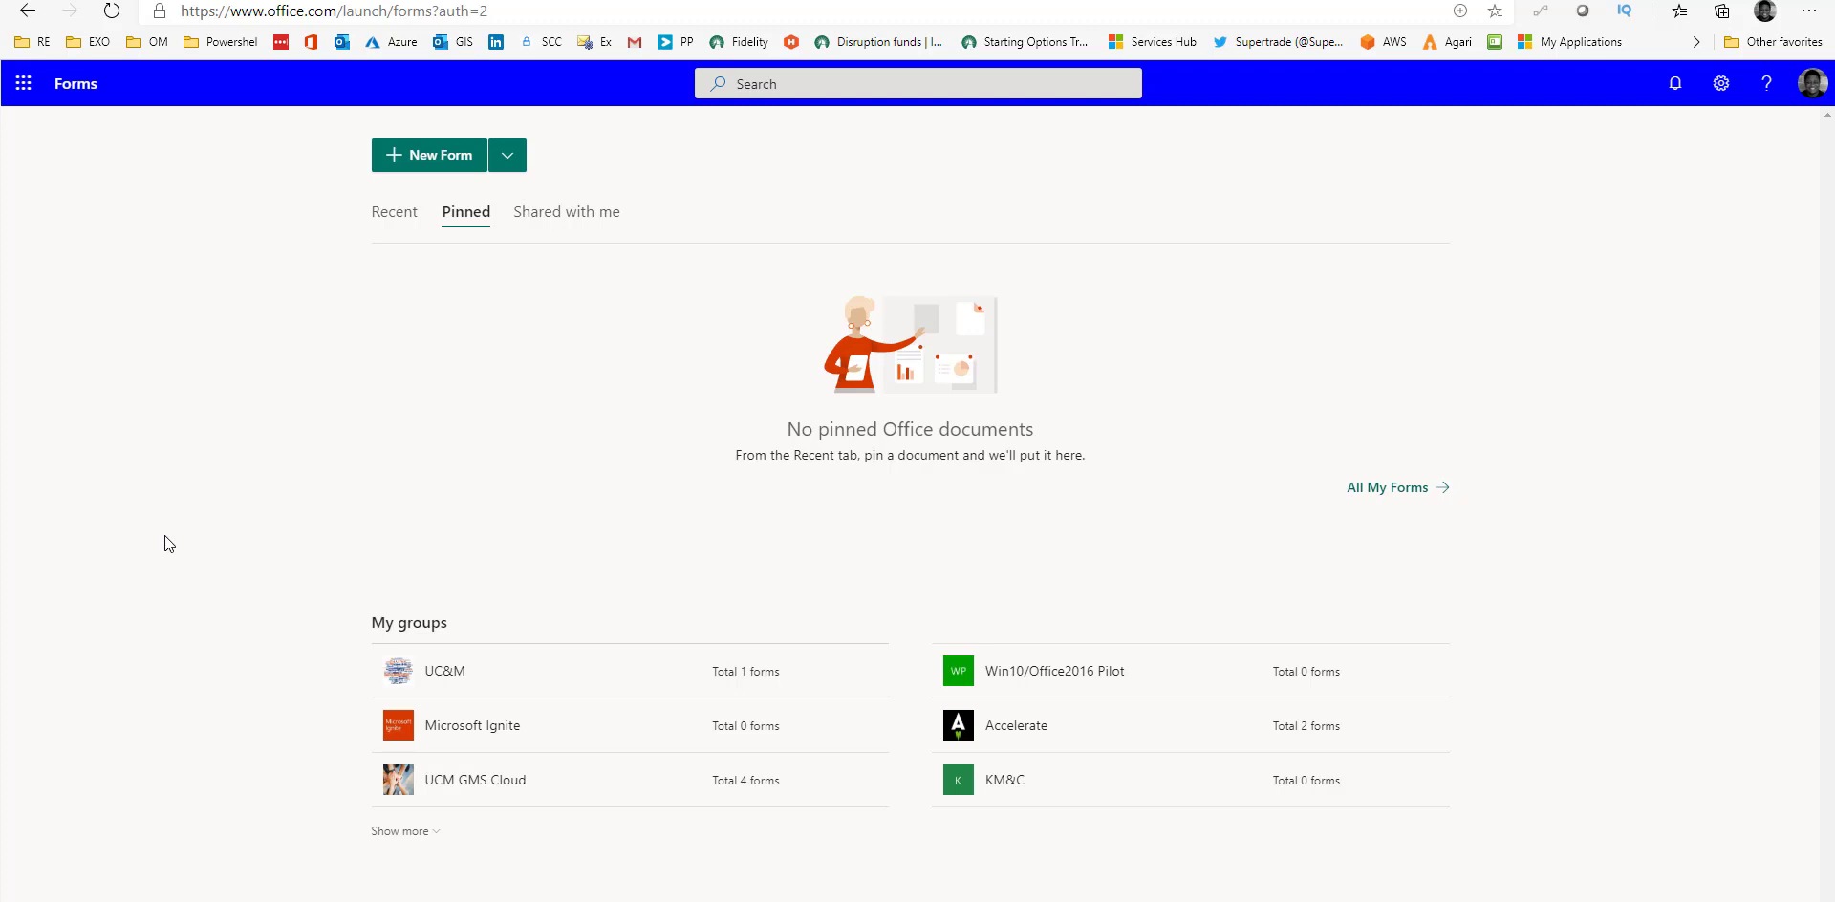
{"action": "left_click", "coordinate": [519, 169]}
{"action": "left_click", "coordinate": [421, 164]}
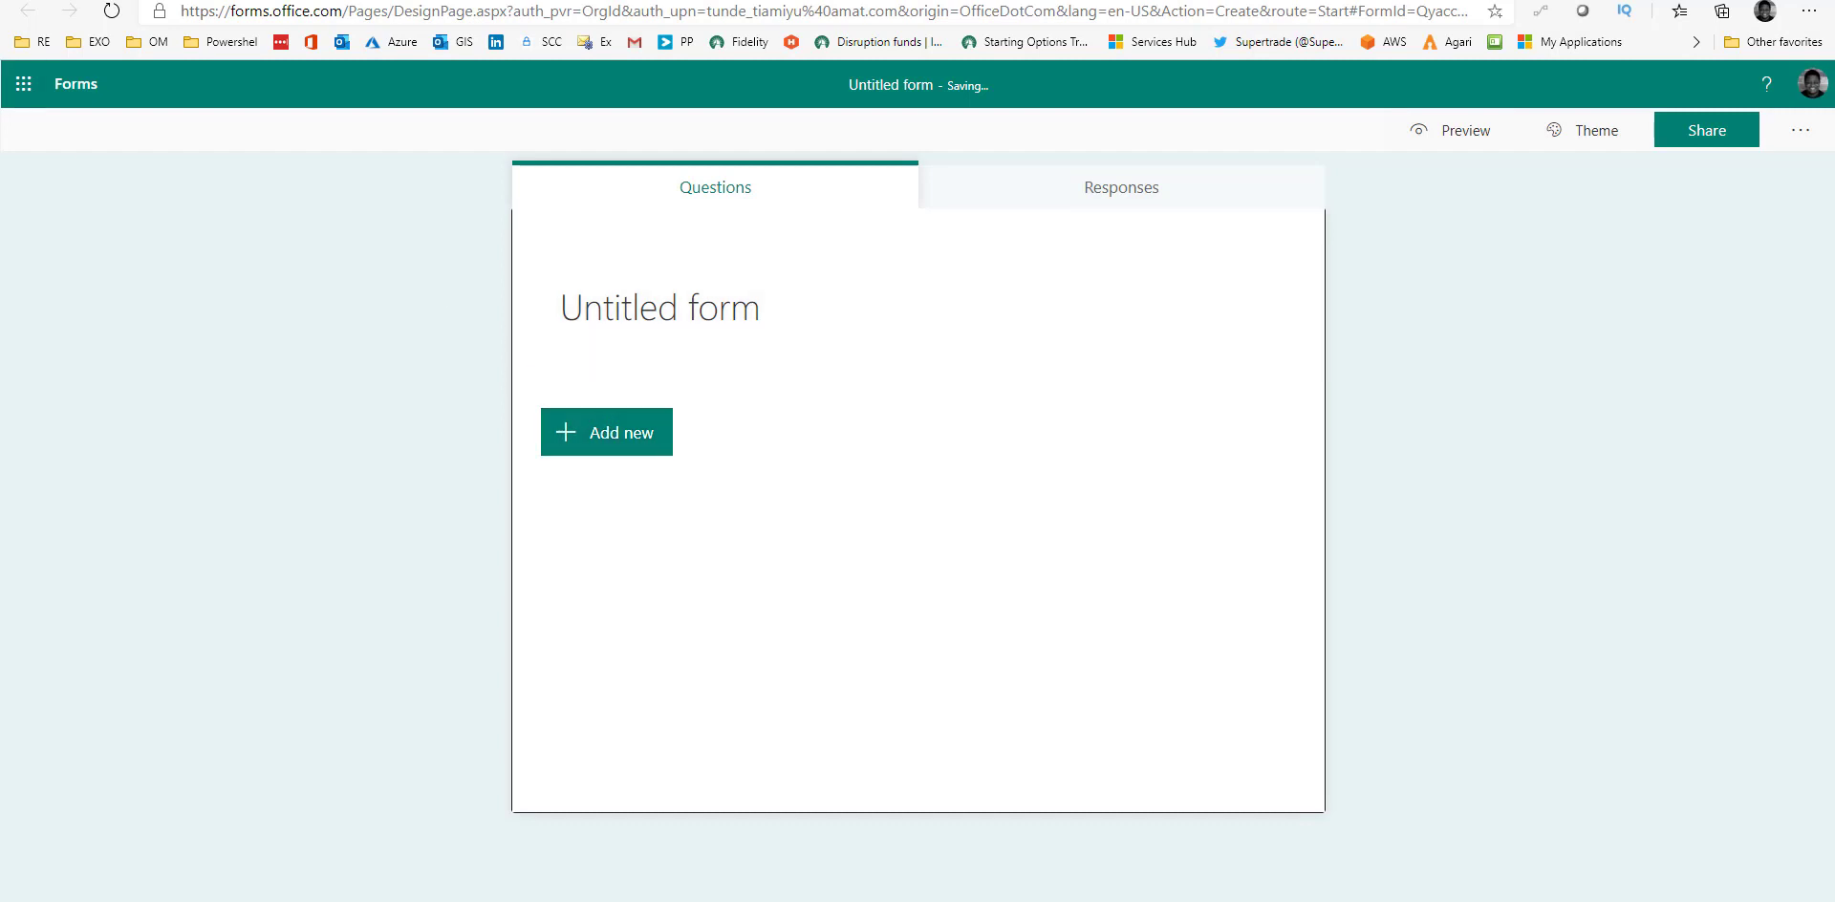
Enter 'Food Survey' as the form title and 'To understand people's eating habit' as its description.
{"action": "left_click", "coordinate": [686, 287]}
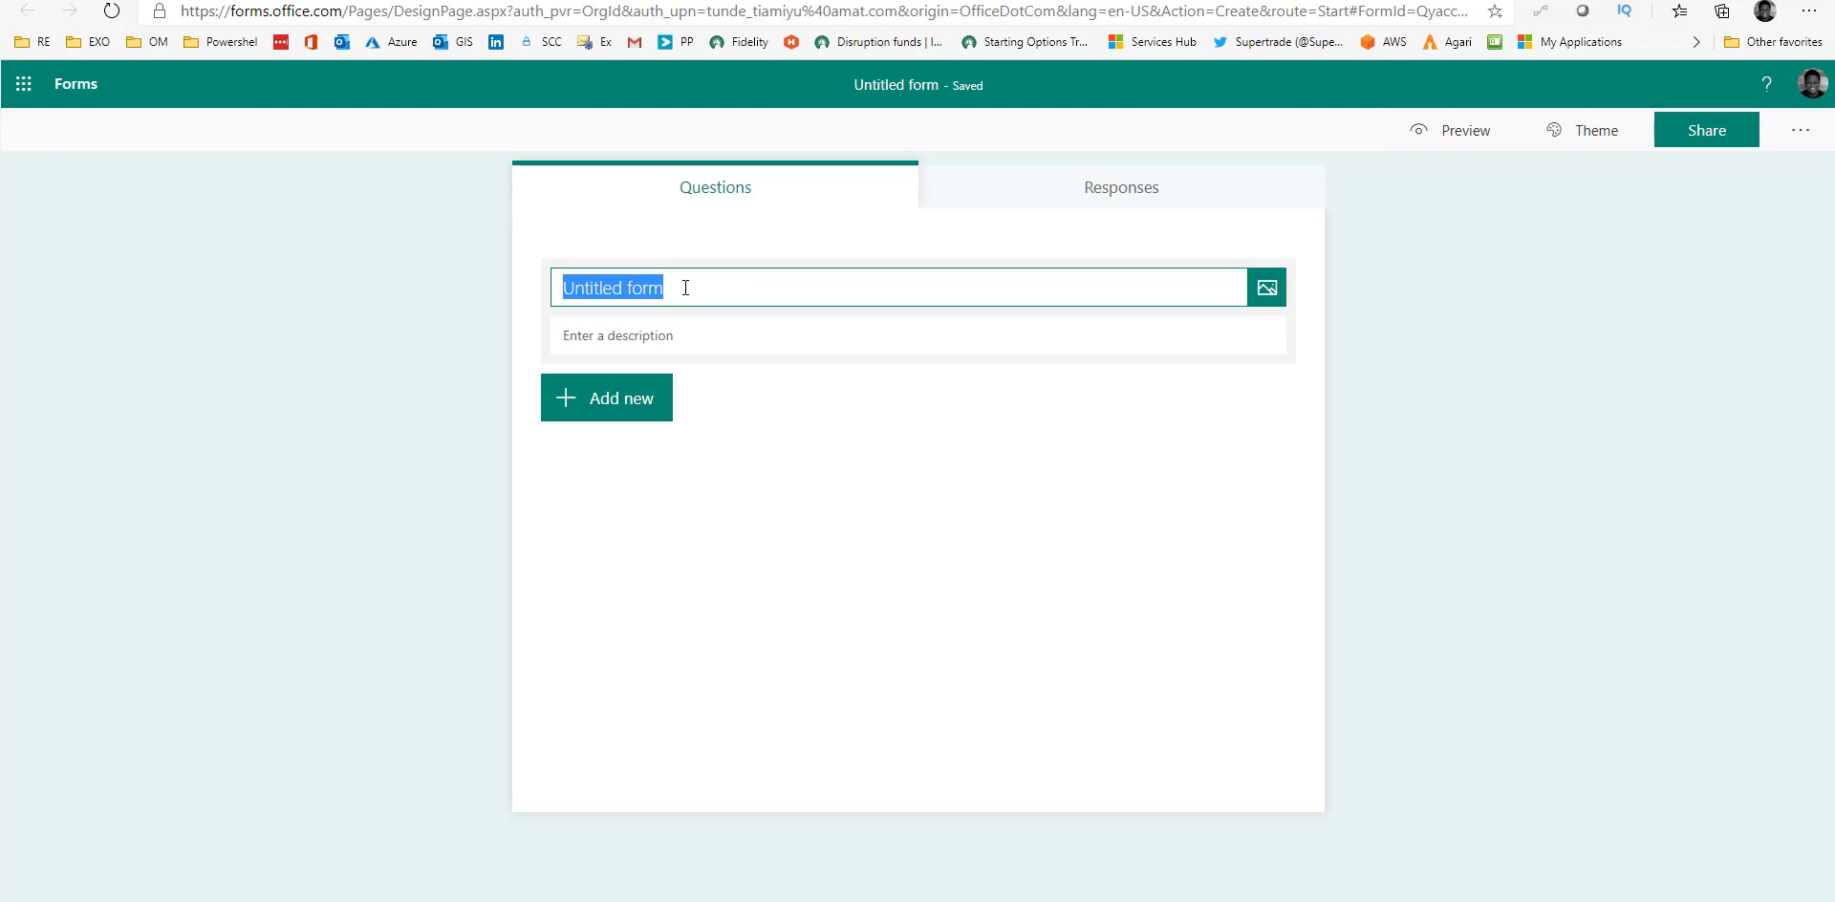
{"action": "type", "text": "Food"}
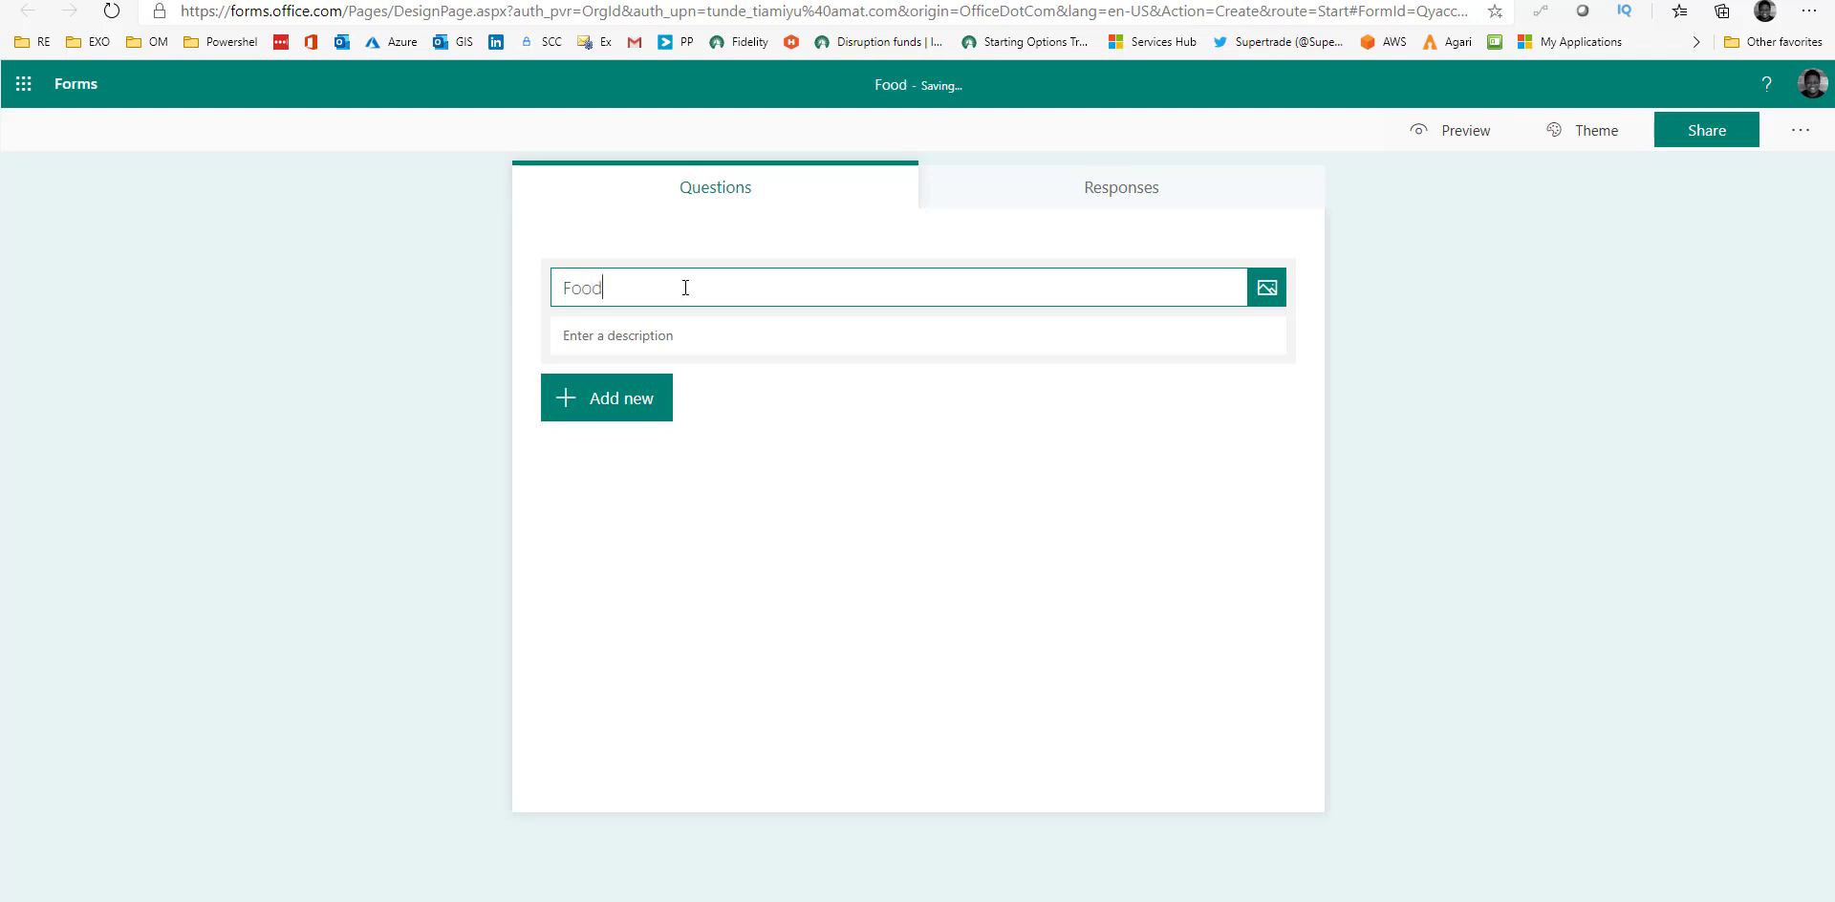
{"action": "type", "text": " Survey"}
{"action": "left_click", "coordinate": [677, 342]}
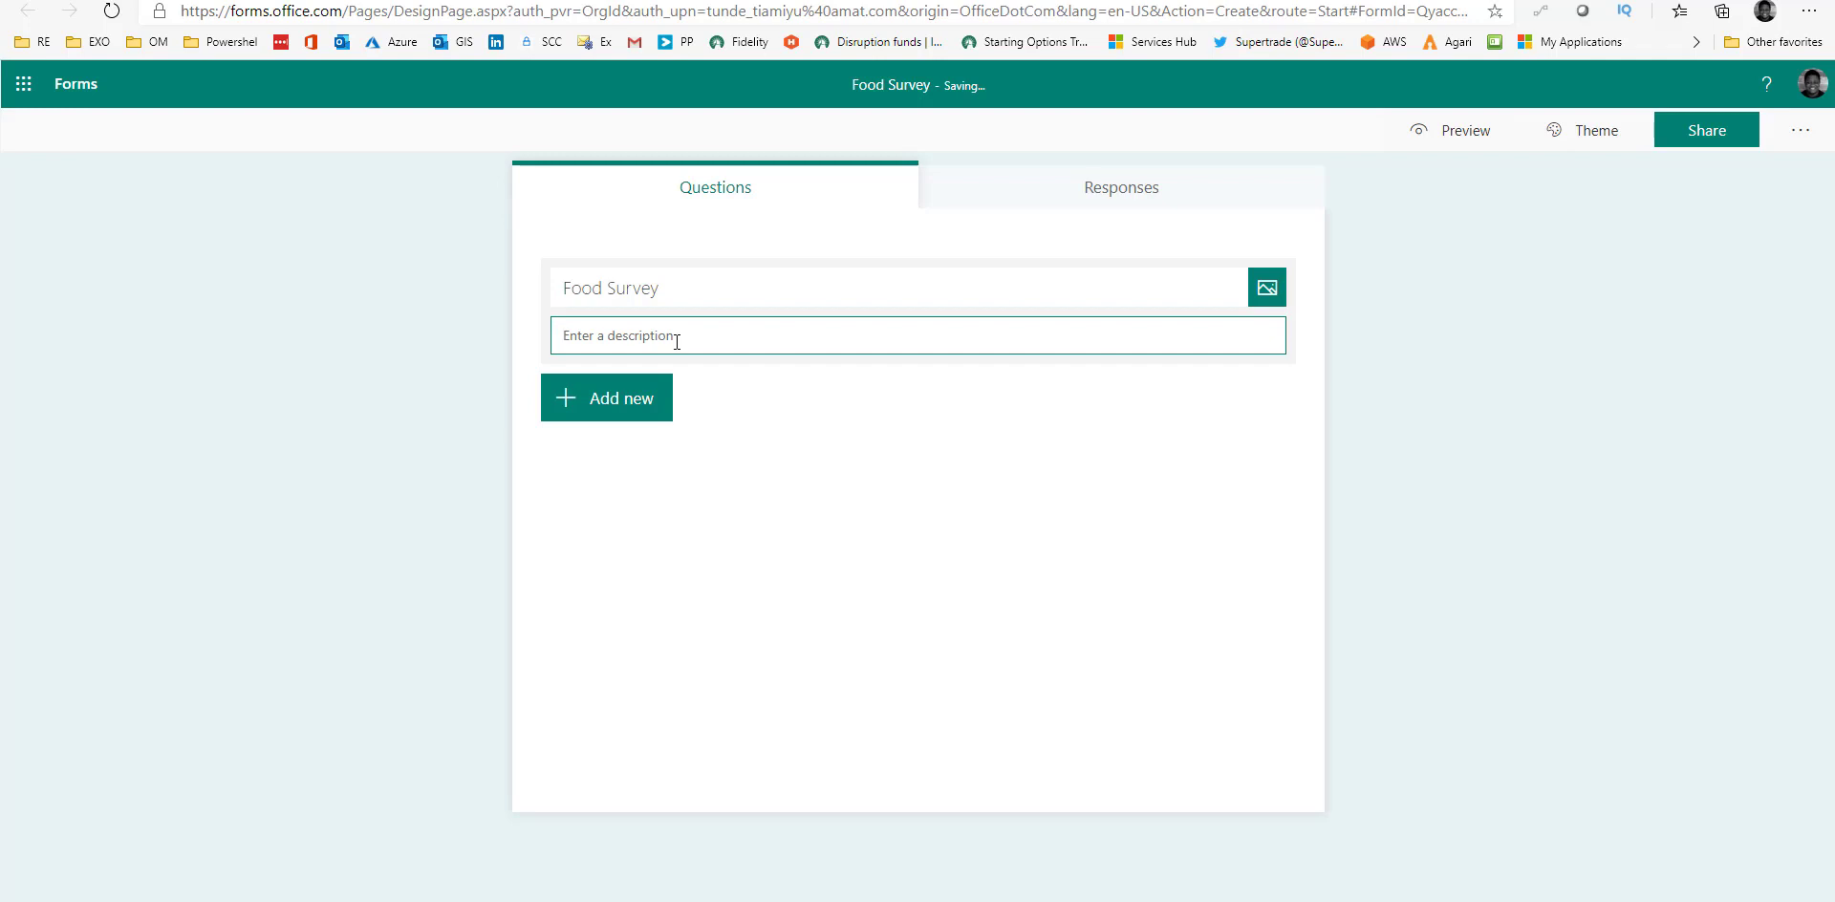
{"action": "type", "text": "To understandf"}
{"action": "key", "text": "BackSpace"}
{"action": "type", "text": "people's eating habit"}
{"action": "left_click", "coordinate": [623, 402]}
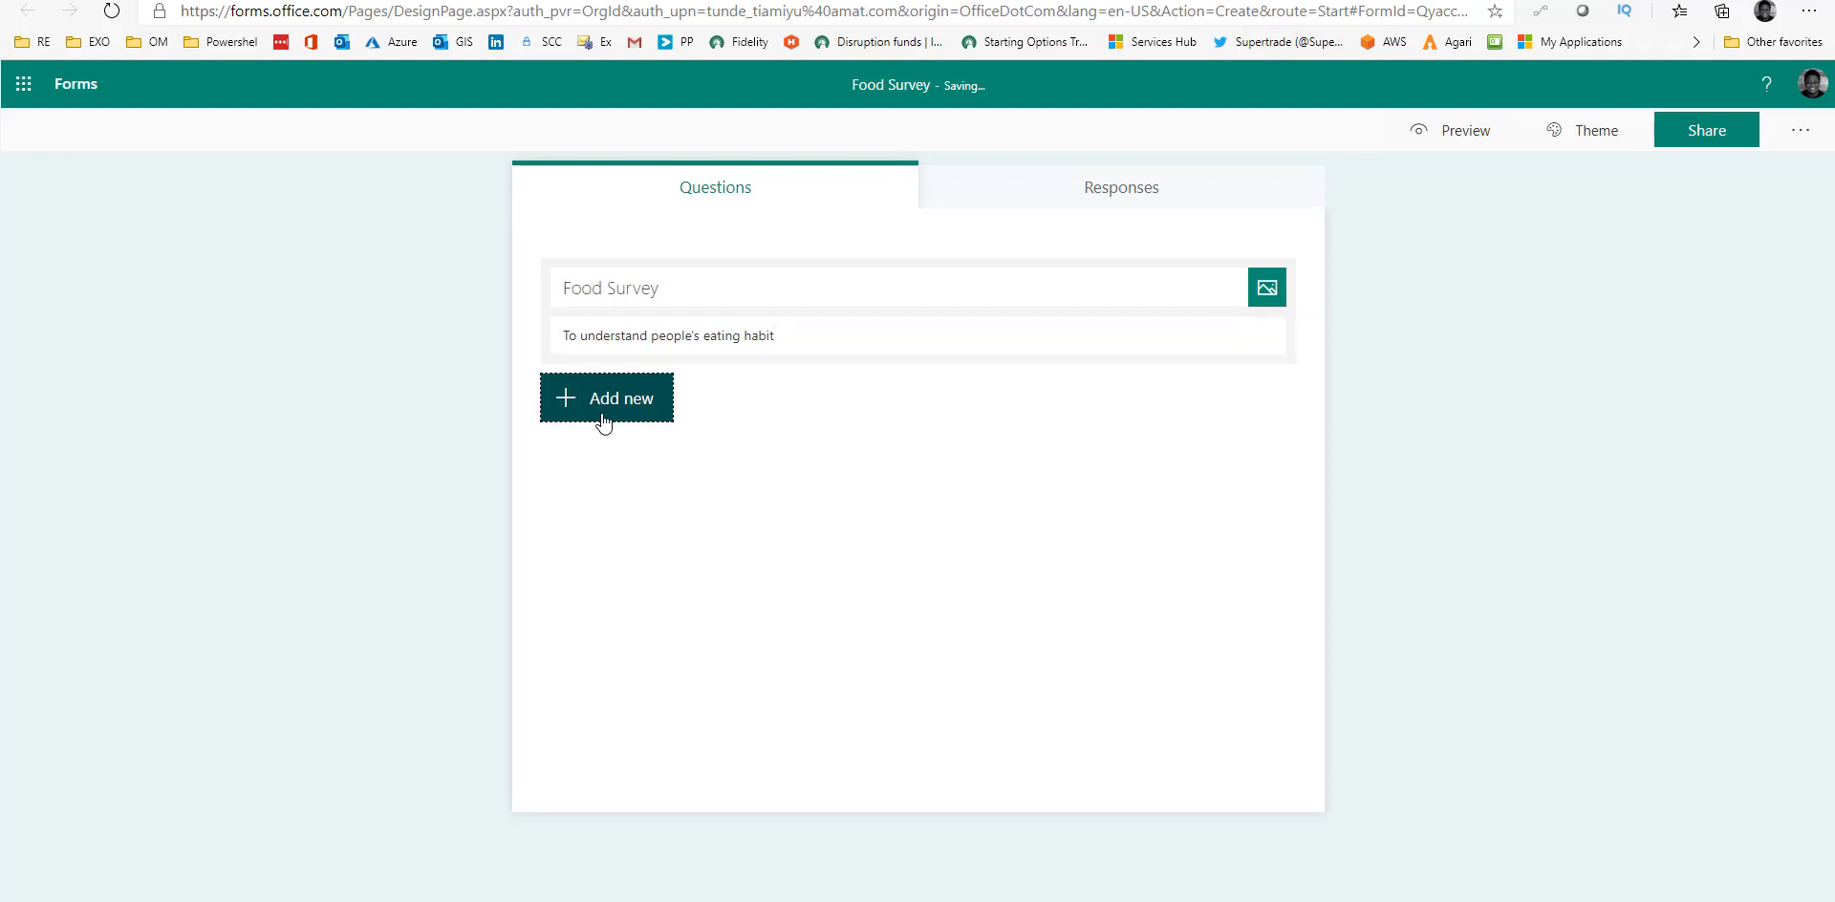
Search Bing images for food and insert the assorted-foods photo into the Food Survey header.
{"action": "left_click", "coordinate": [1277, 303]}
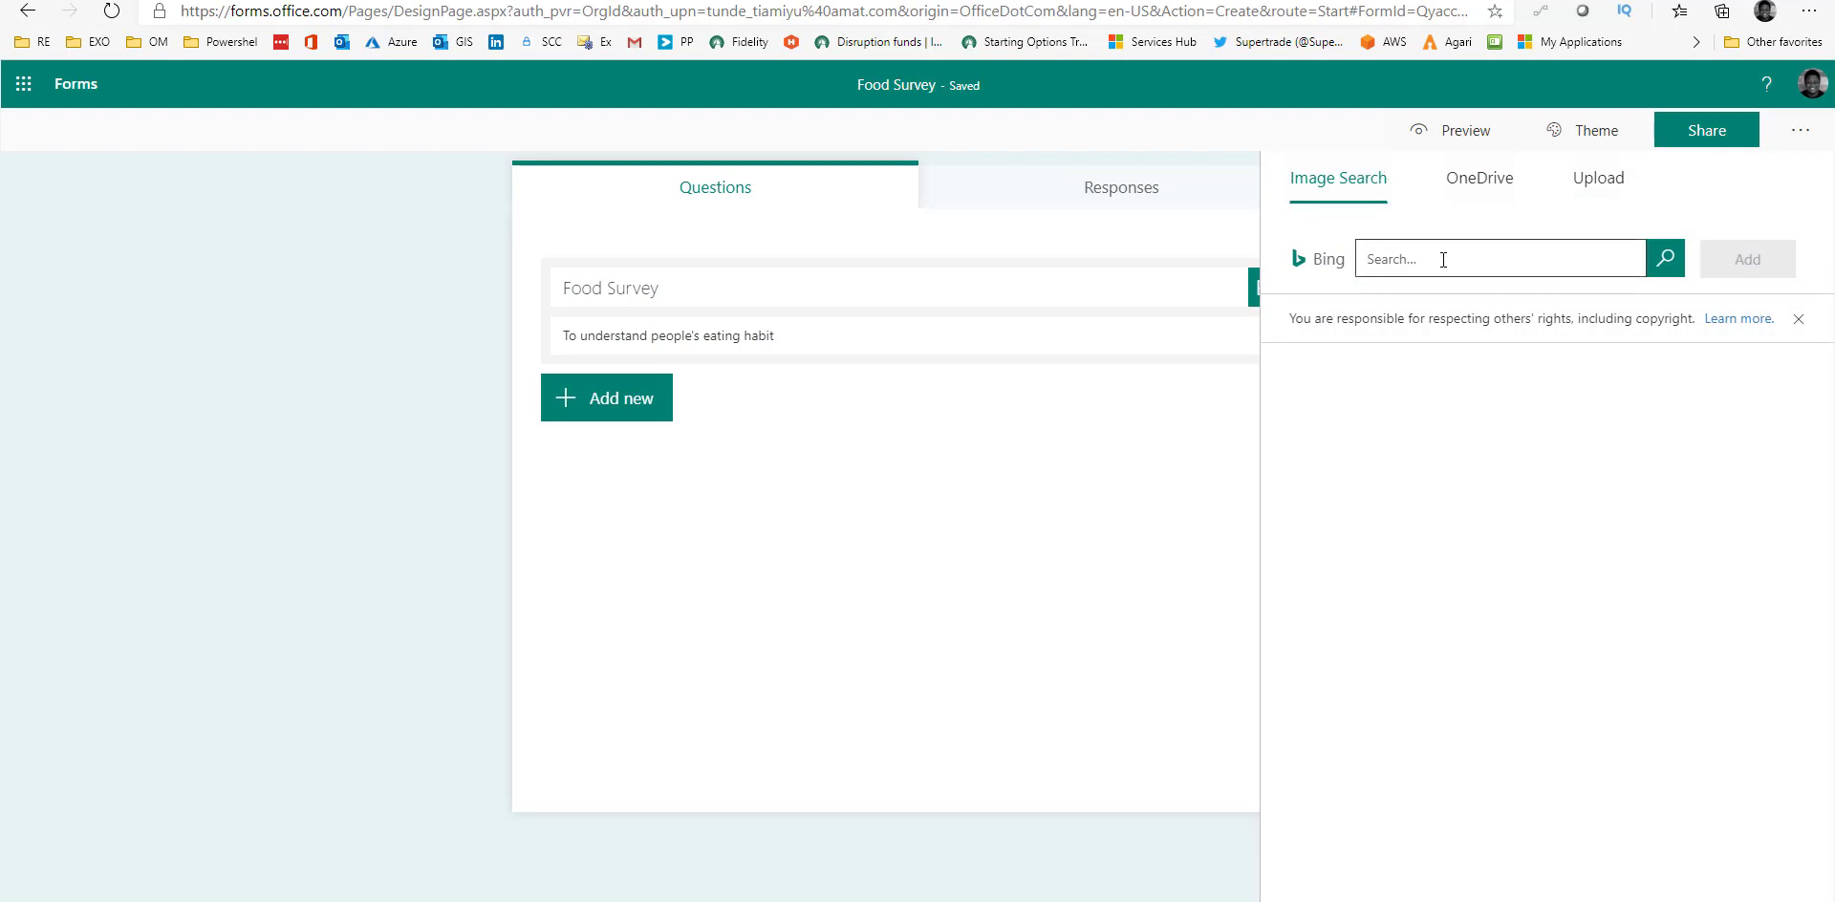
{"action": "type", "text": "food"}
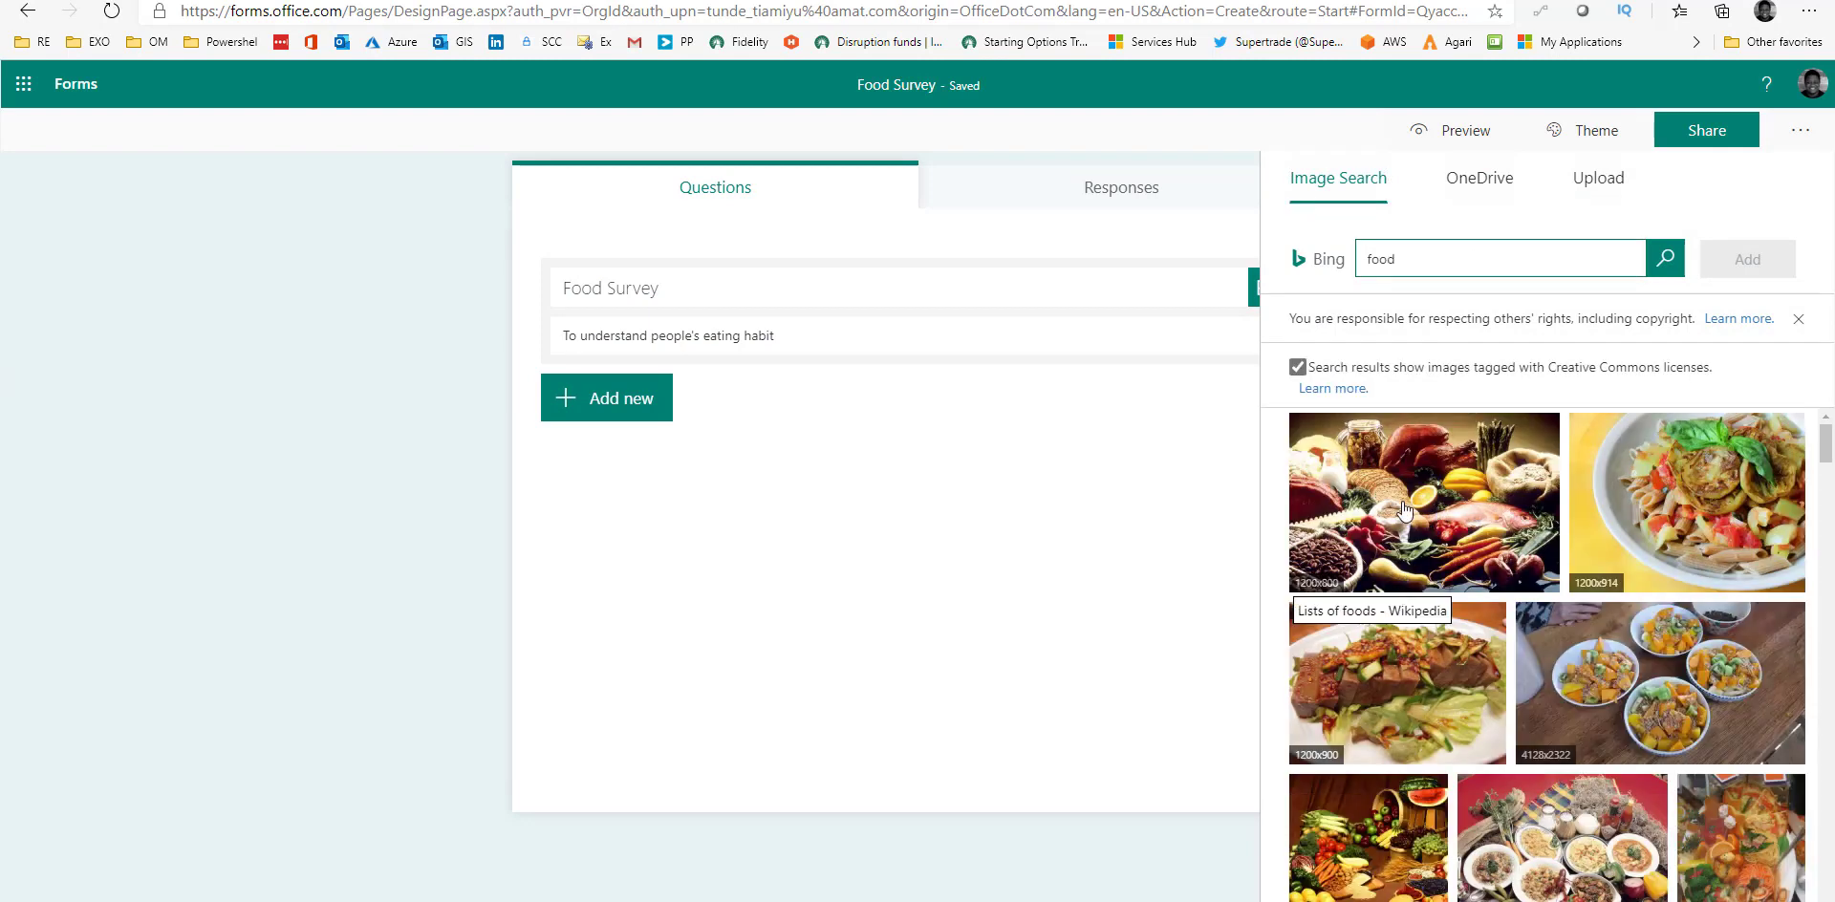
{"action": "left_click", "coordinate": [1403, 511]}
{"action": "left_click", "coordinate": [1748, 259]}
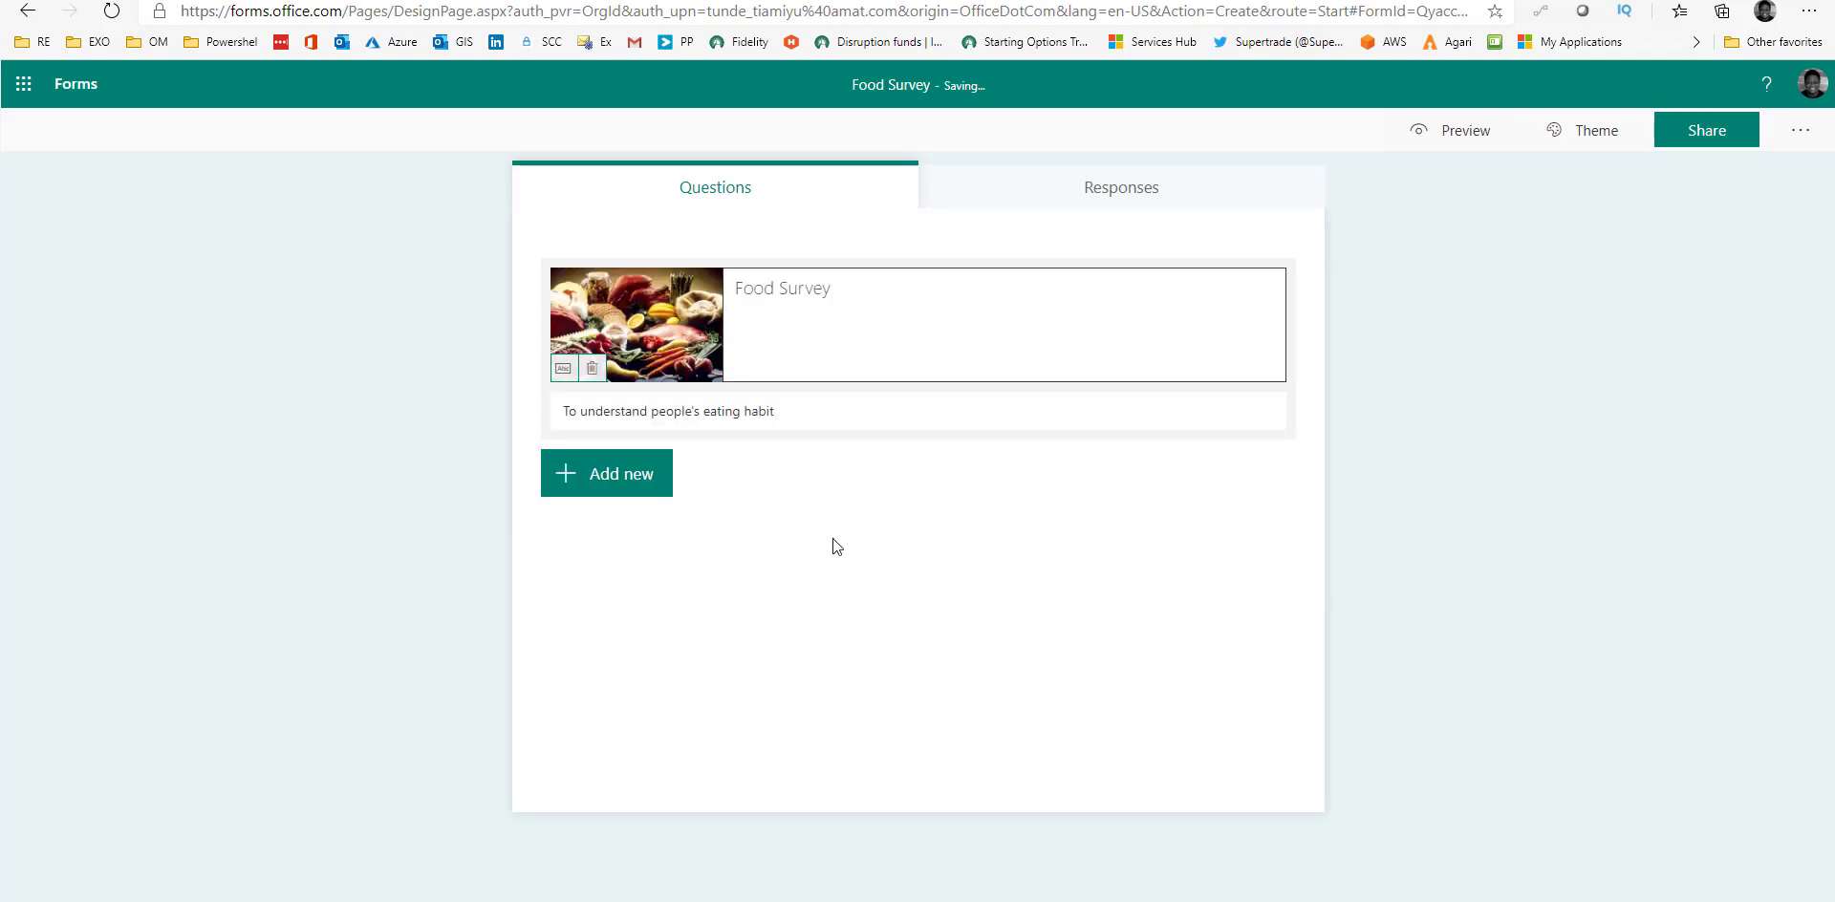
{"action": "left_click", "coordinate": [632, 488]}
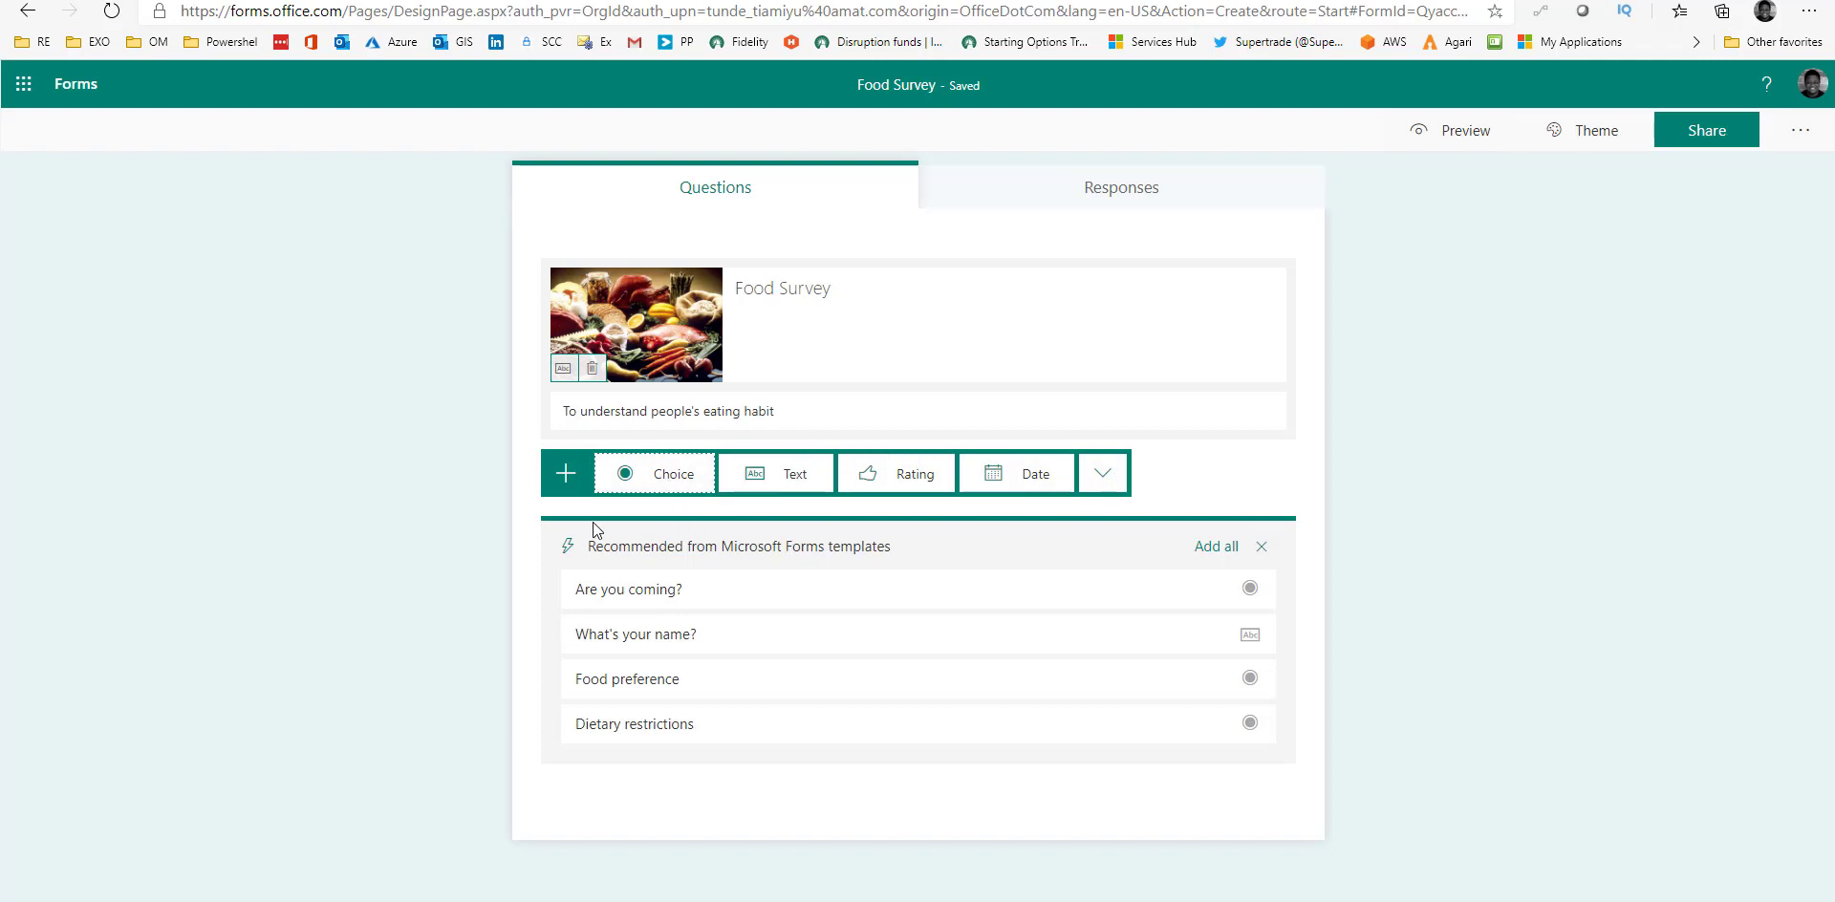
Add choice question 'What was your last dinner ?' with options Burger and Rice.
{"action": "left_click", "coordinate": [662, 476]}
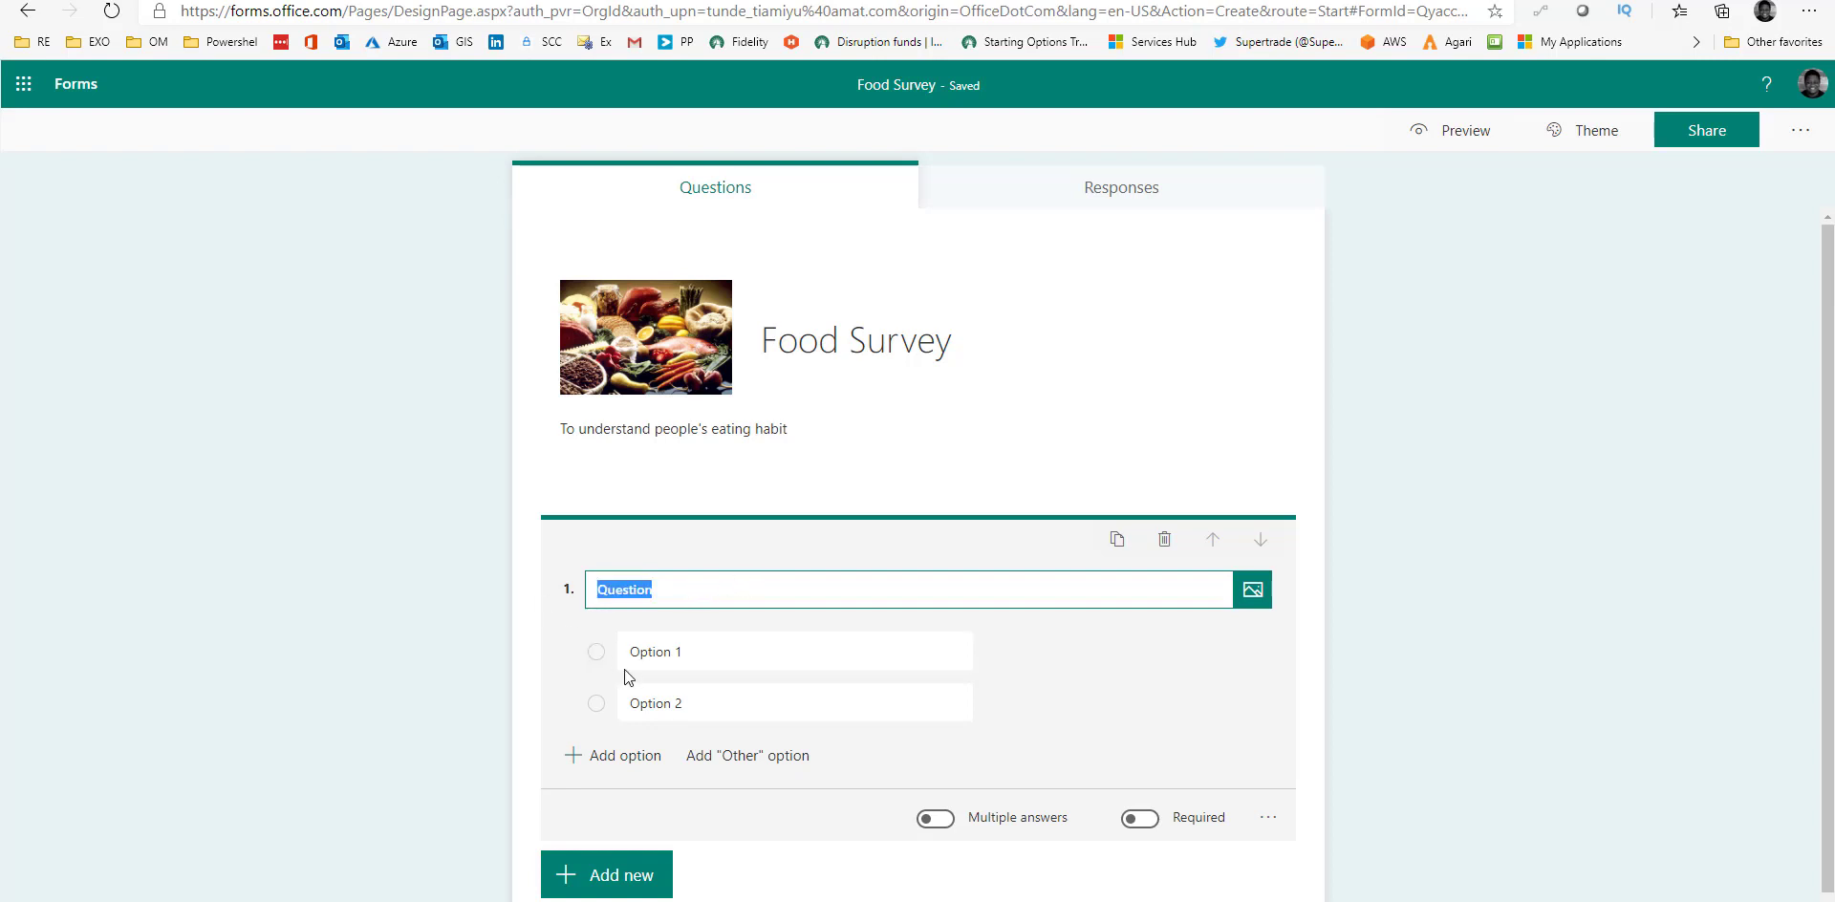
{"action": "type", "text": "What was"}
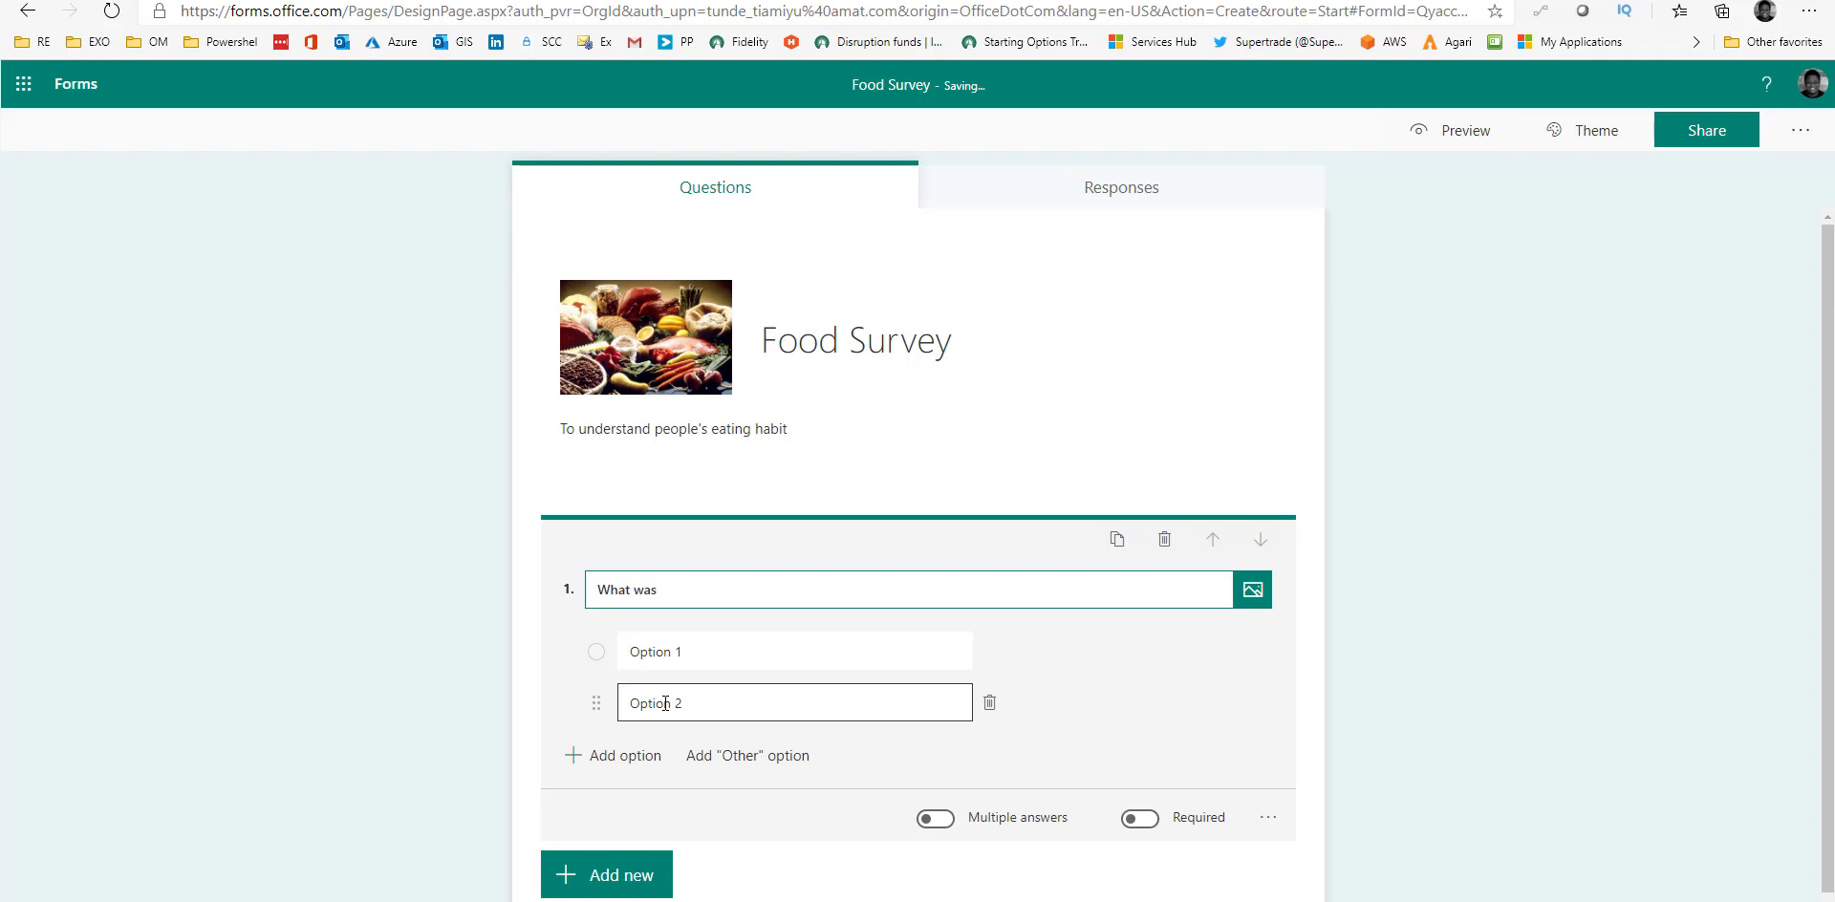
{"action": "type", "text": " your last fin"}
{"action": "key", "text": "BackSpace"}
{"action": "key", "text": "BackSpace"}
{"action": "key", "text": "BackSpace"}
{"action": "type", "text": "d"}
{"action": "left_click", "coordinate": [770, 648]}
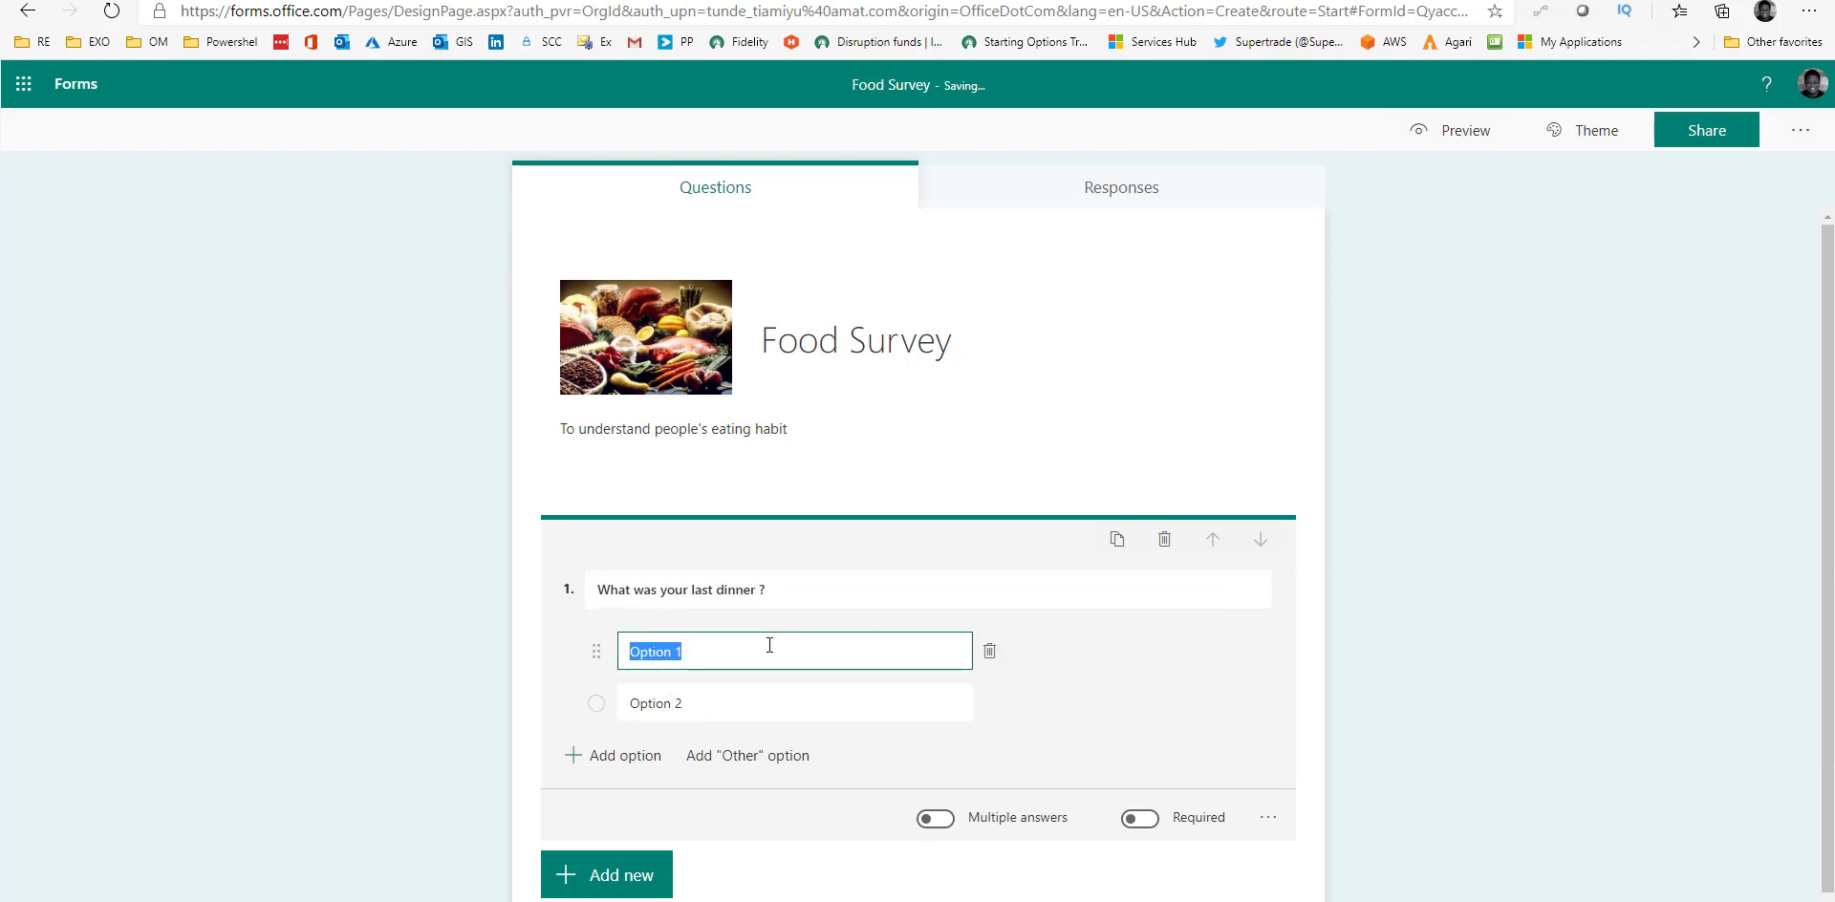
{"action": "type", "text": "Burger"}
{"action": "left_click", "coordinate": [720, 704]}
{"action": "type", "text": "R"}
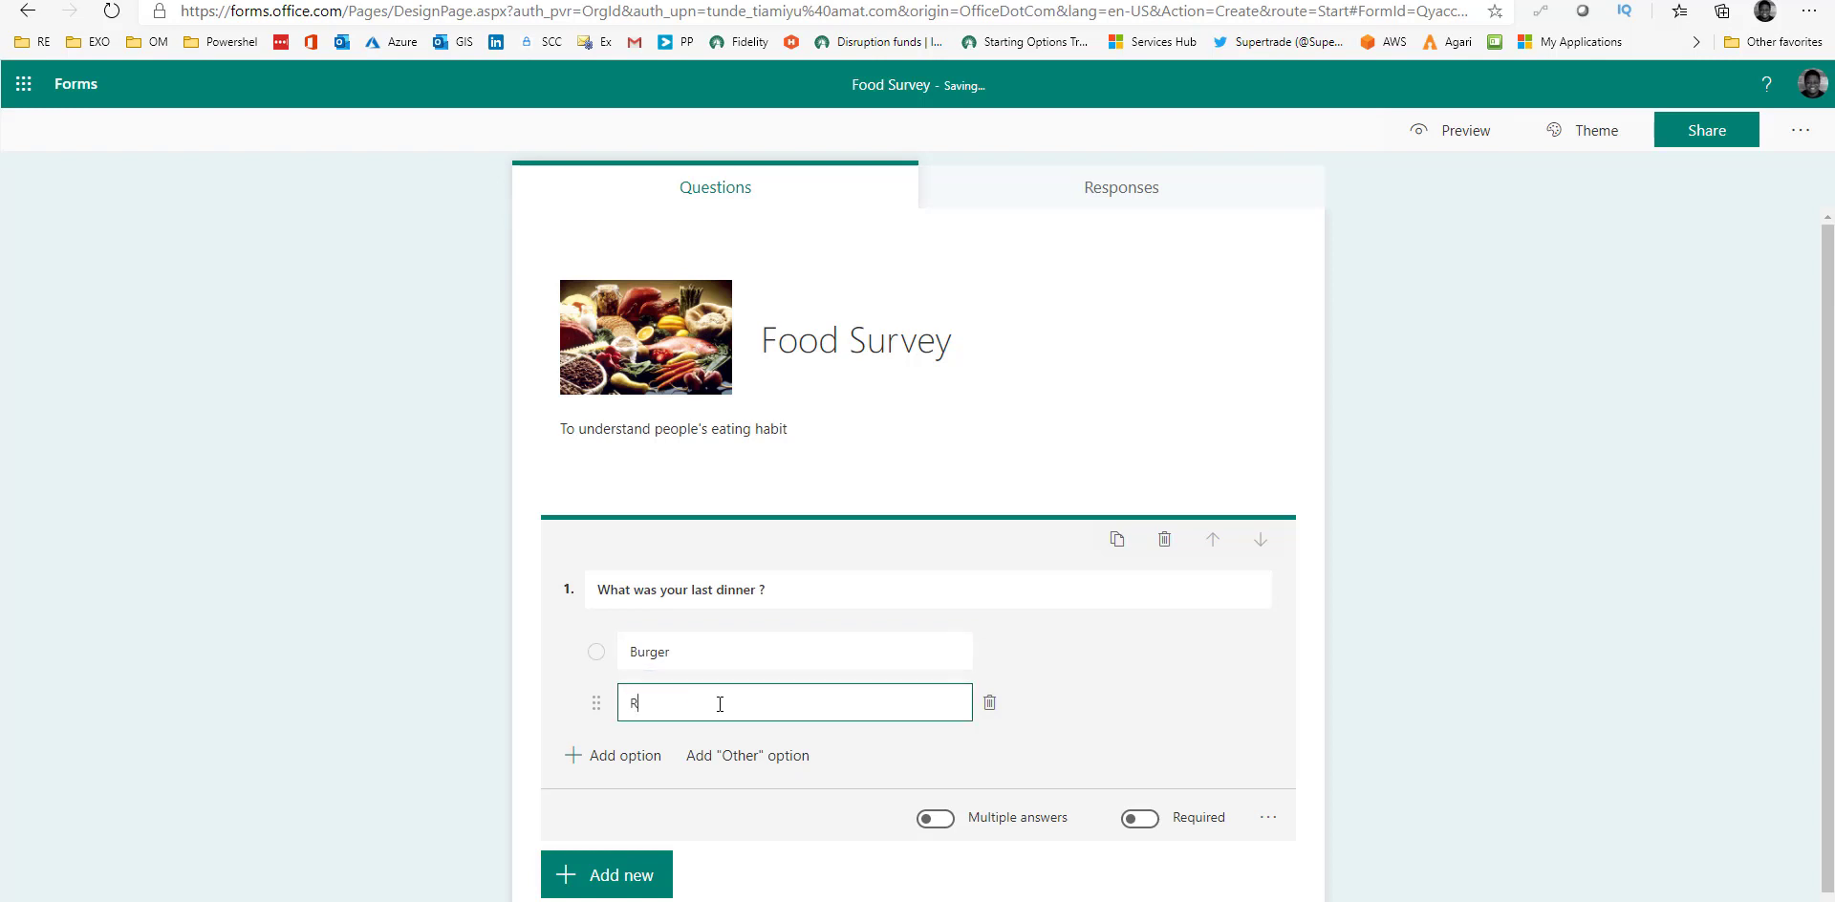
{"action": "type", "text": "ice"}
{"action": "left_click", "coordinate": [1195, 713]}
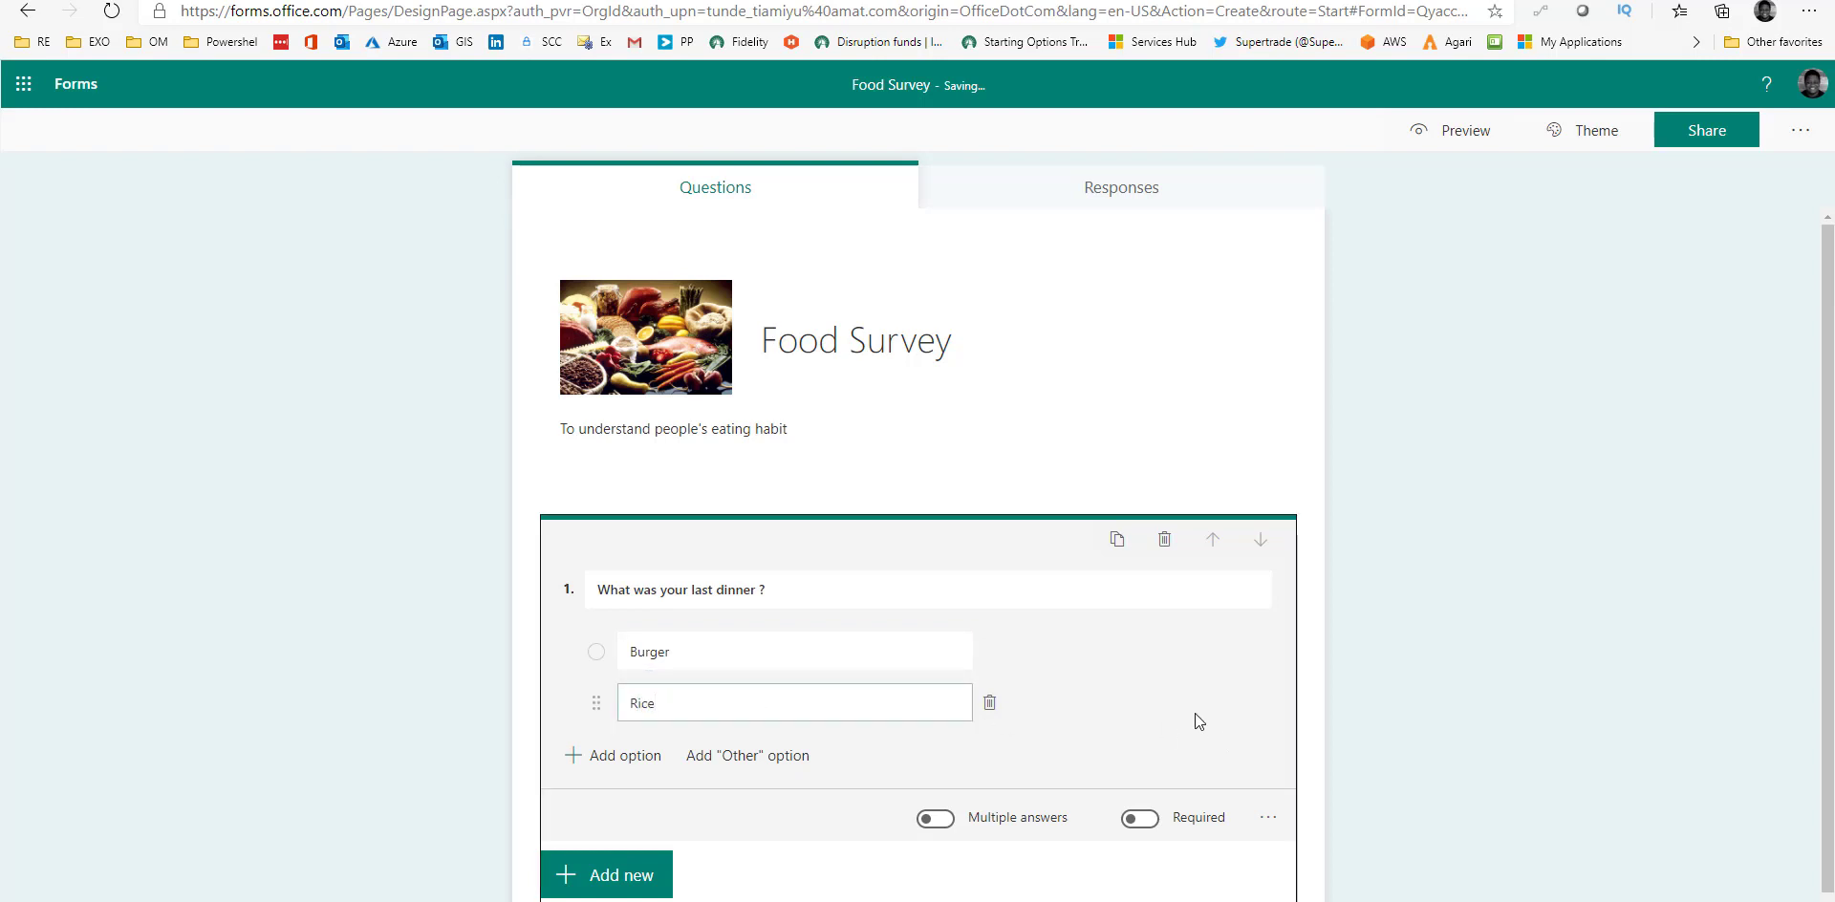
Keep the dinner question to a single answer and make it required.
{"action": "left_click", "coordinate": [949, 824]}
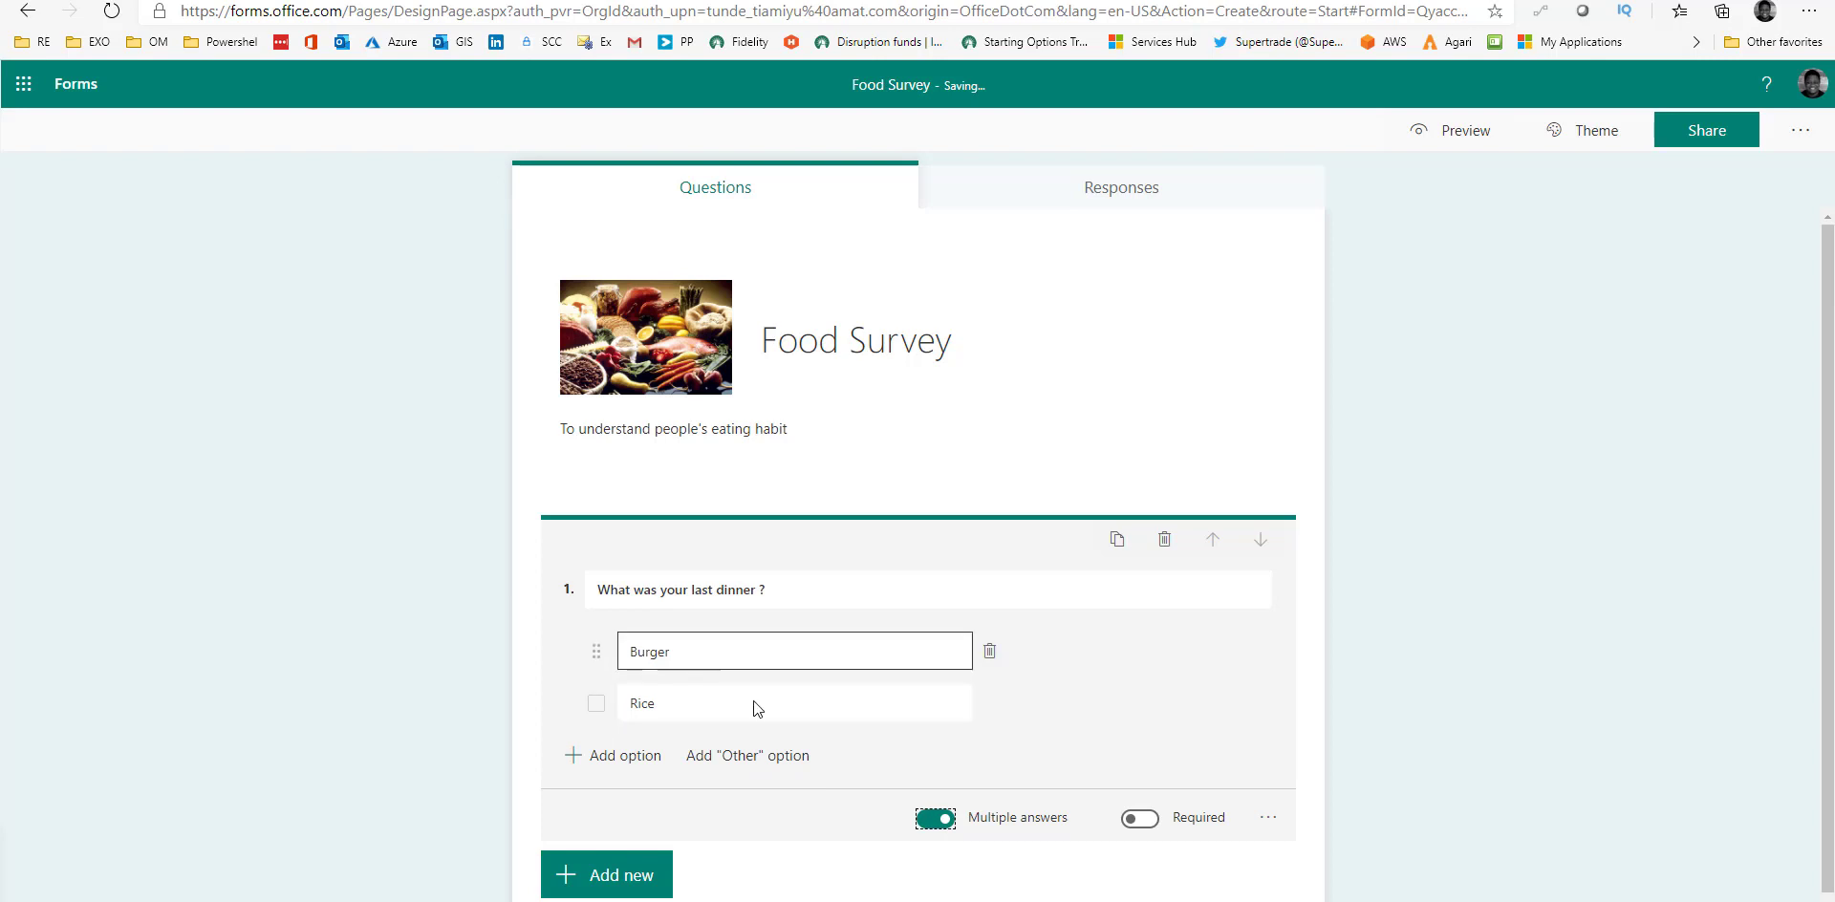
{"action": "left_click", "coordinate": [941, 822]}
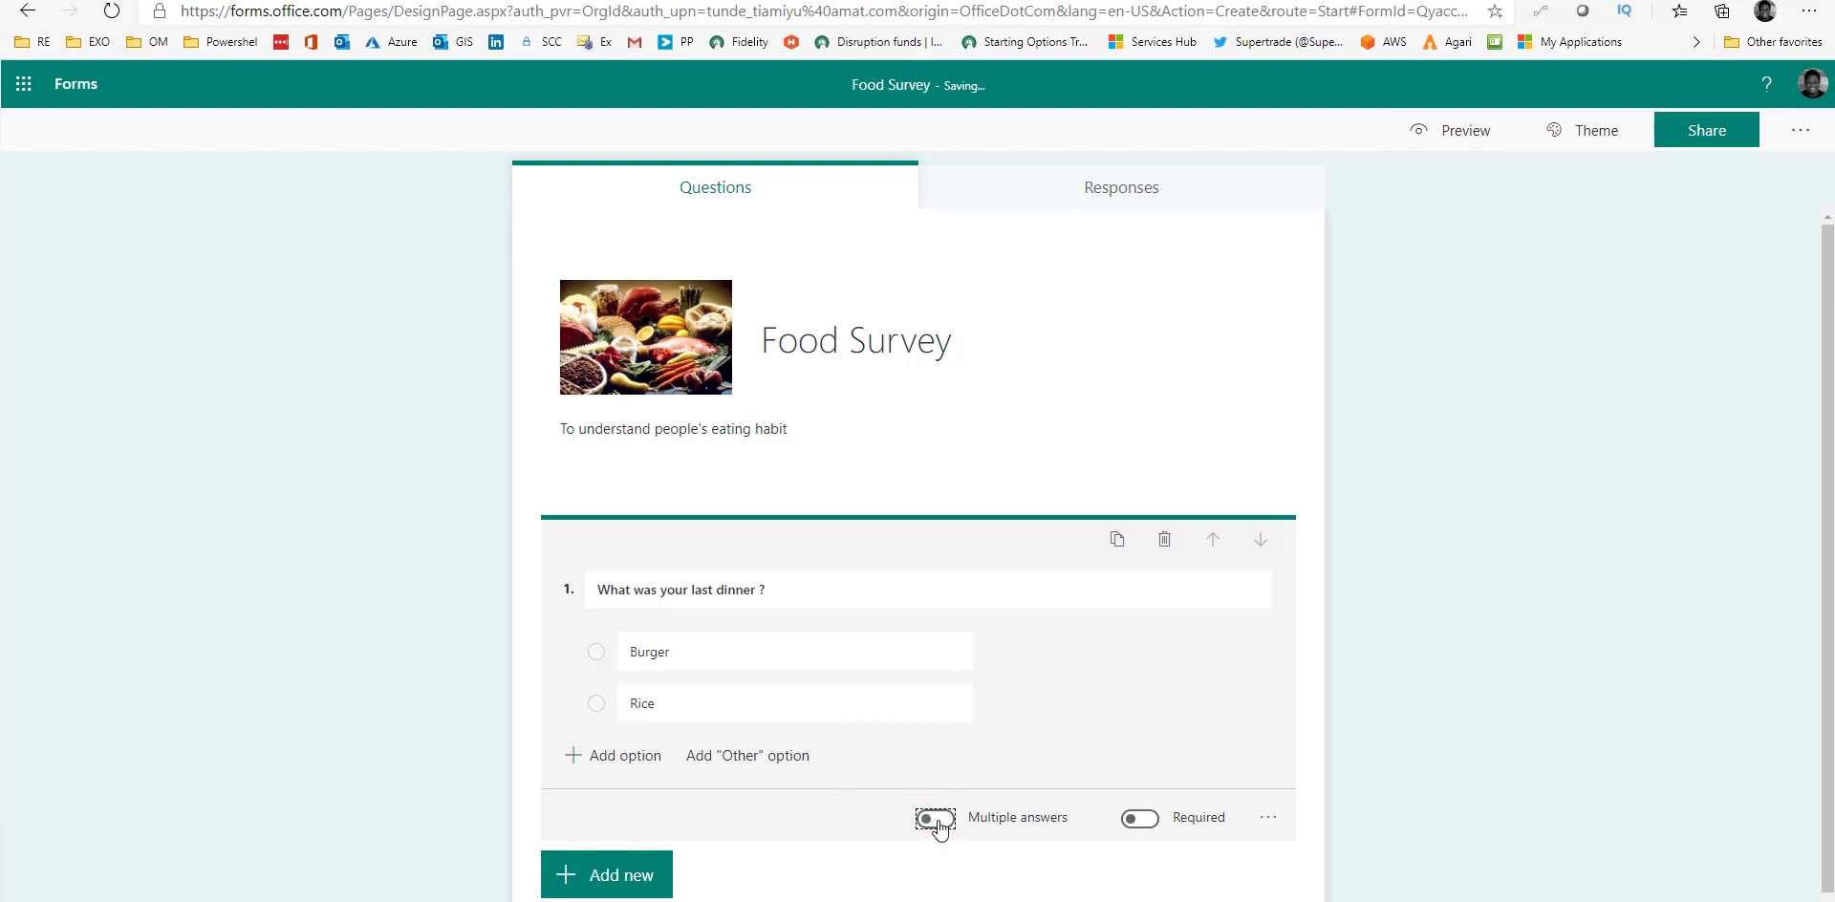
{"action": "left_click", "coordinate": [686, 654]}
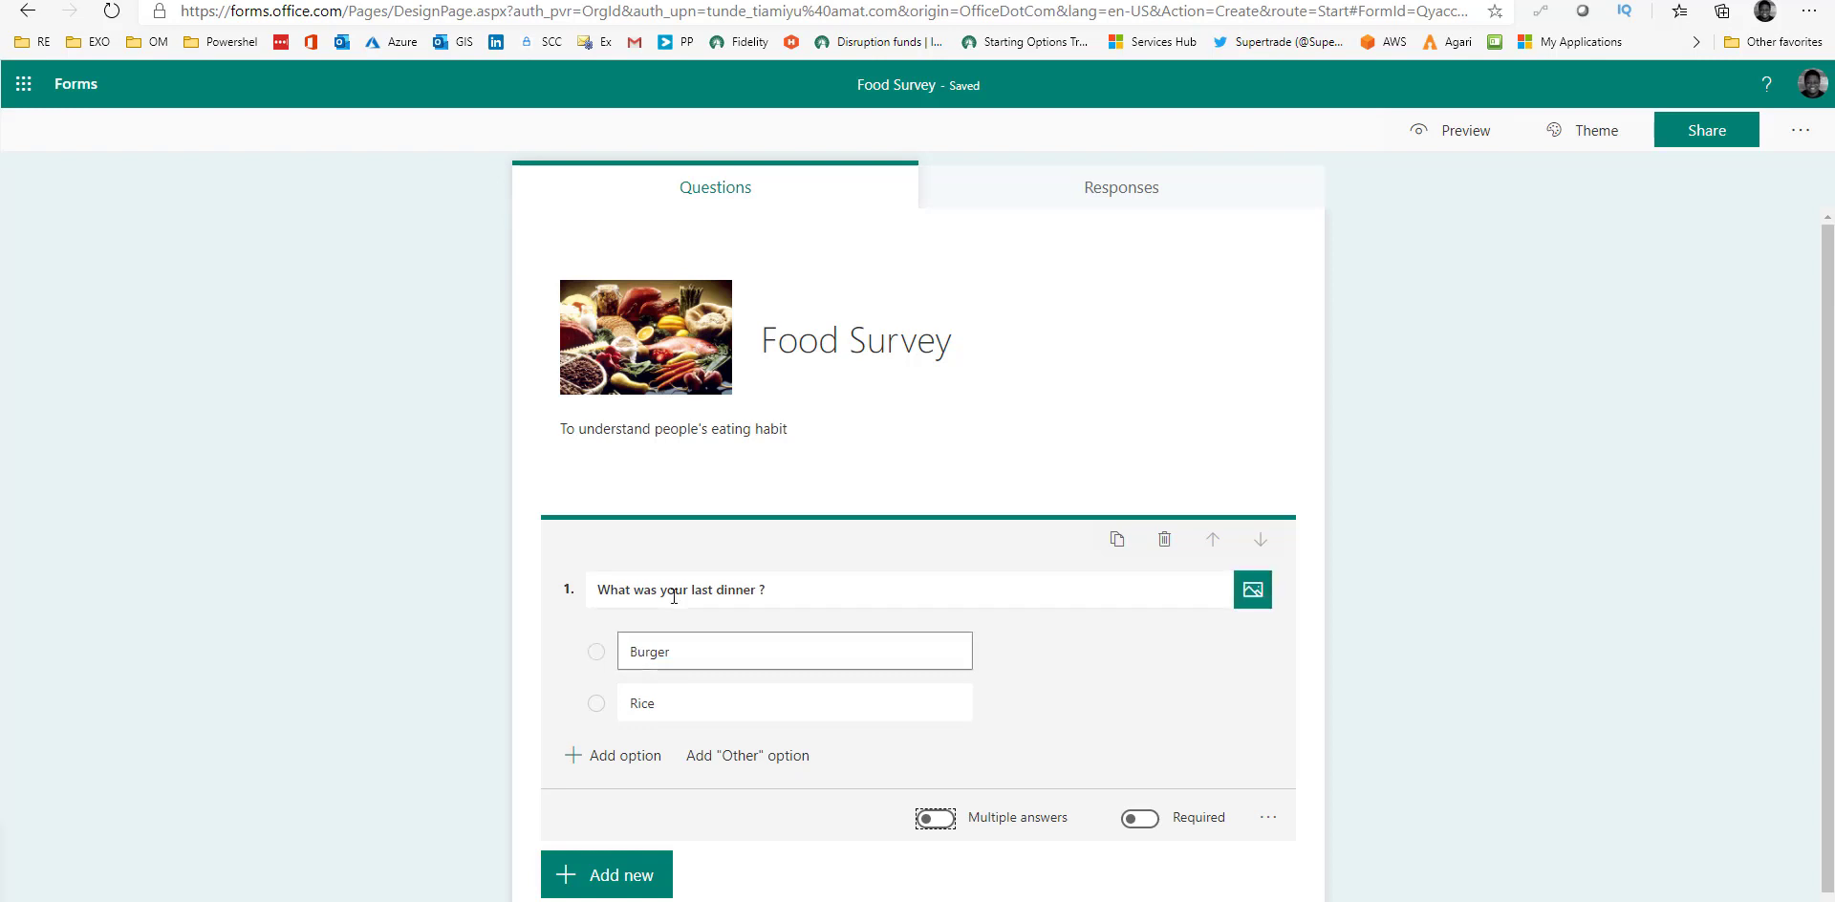
{"action": "left_click", "coordinate": [1147, 832]}
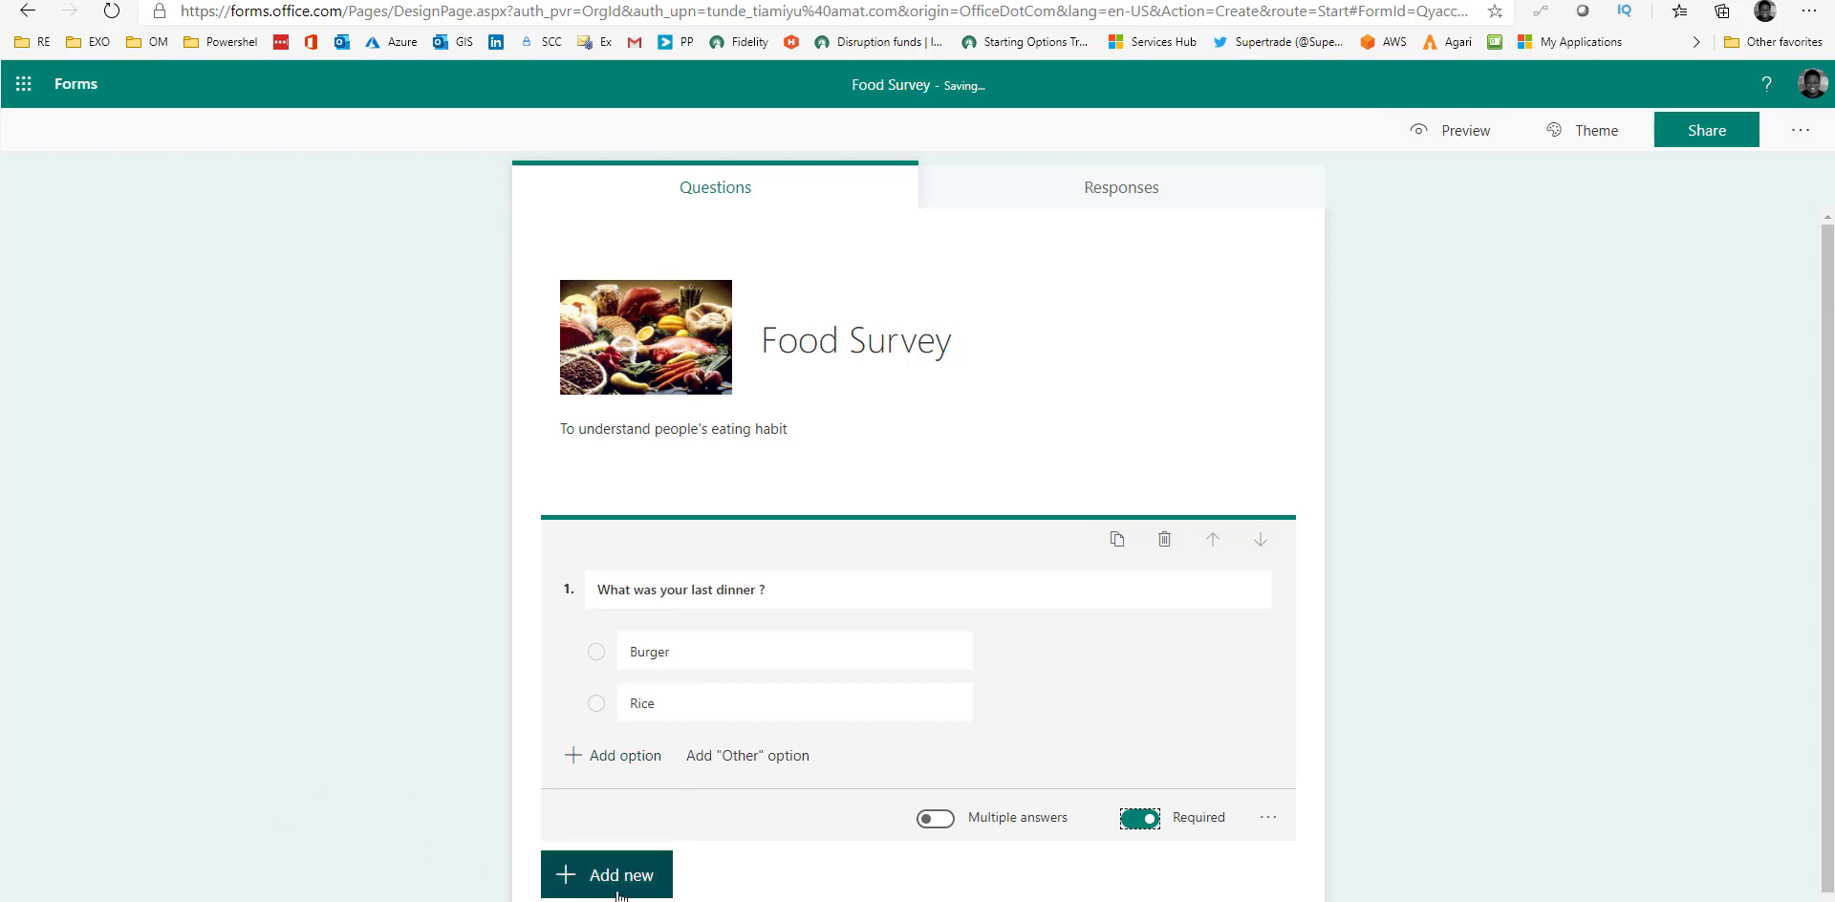
{"action": "scroll", "coordinate": [669, 822], "scroll_direction": "down", "scroll_amount": 1}
{"action": "left_click", "coordinate": [586, 823]}
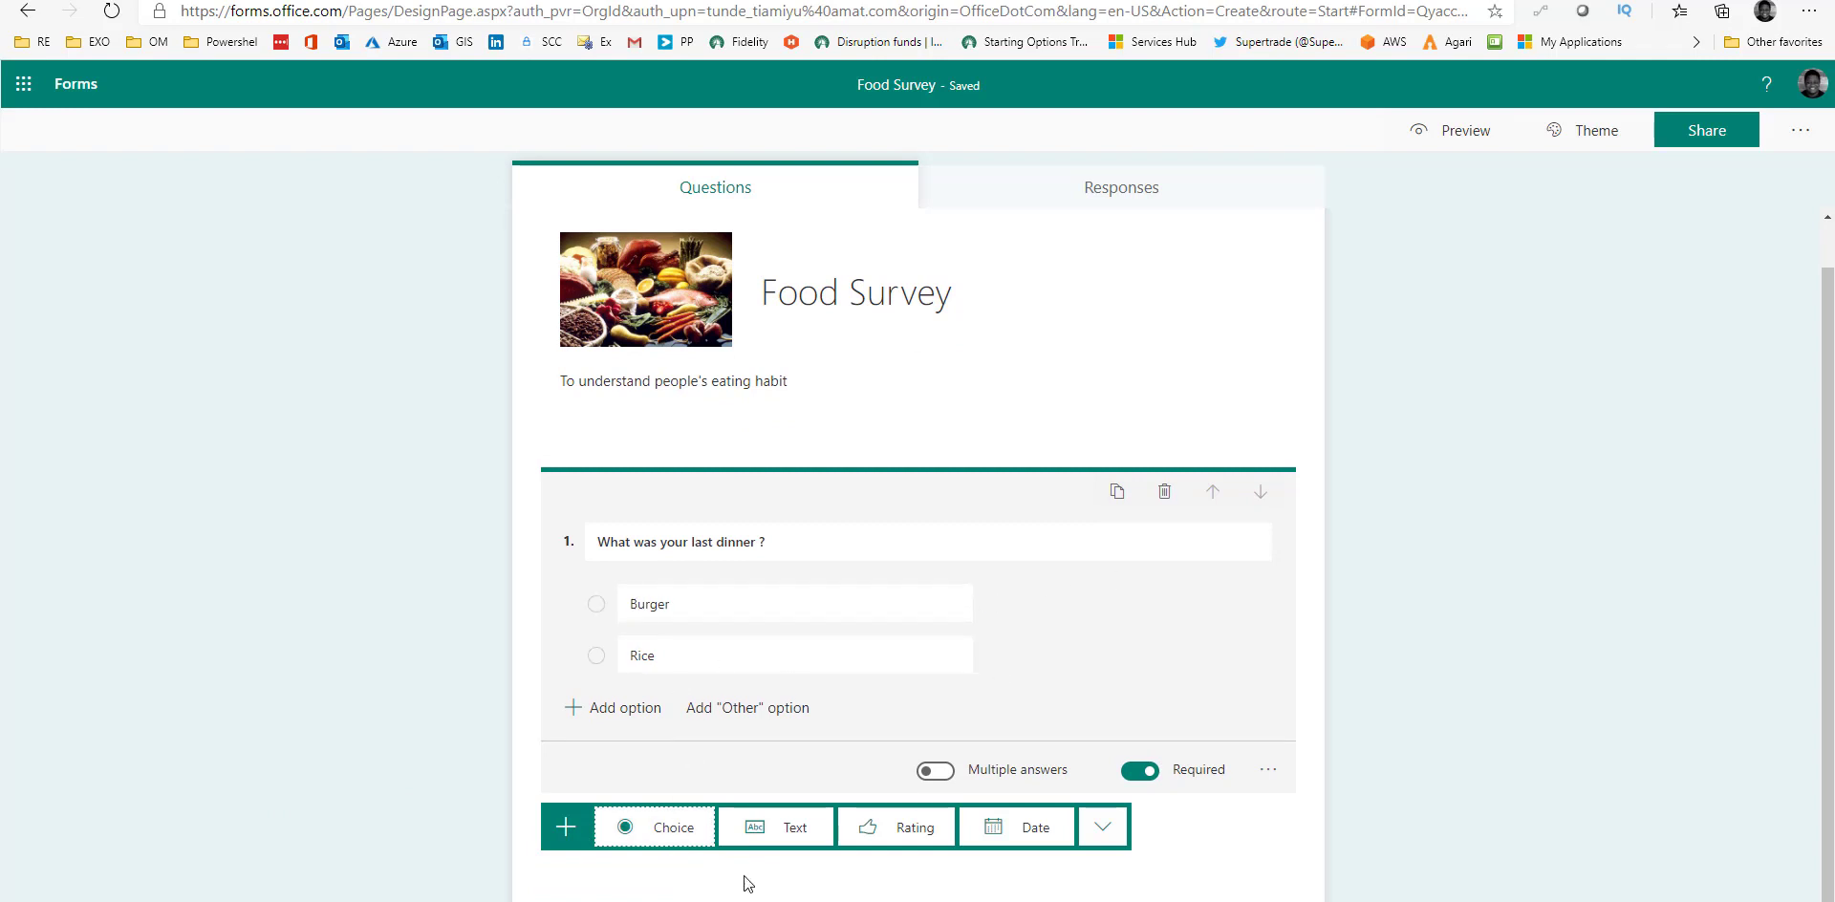
Add text question 'What is your full name ?' and move it above the dinner question.
{"action": "left_click", "coordinate": [784, 830]}
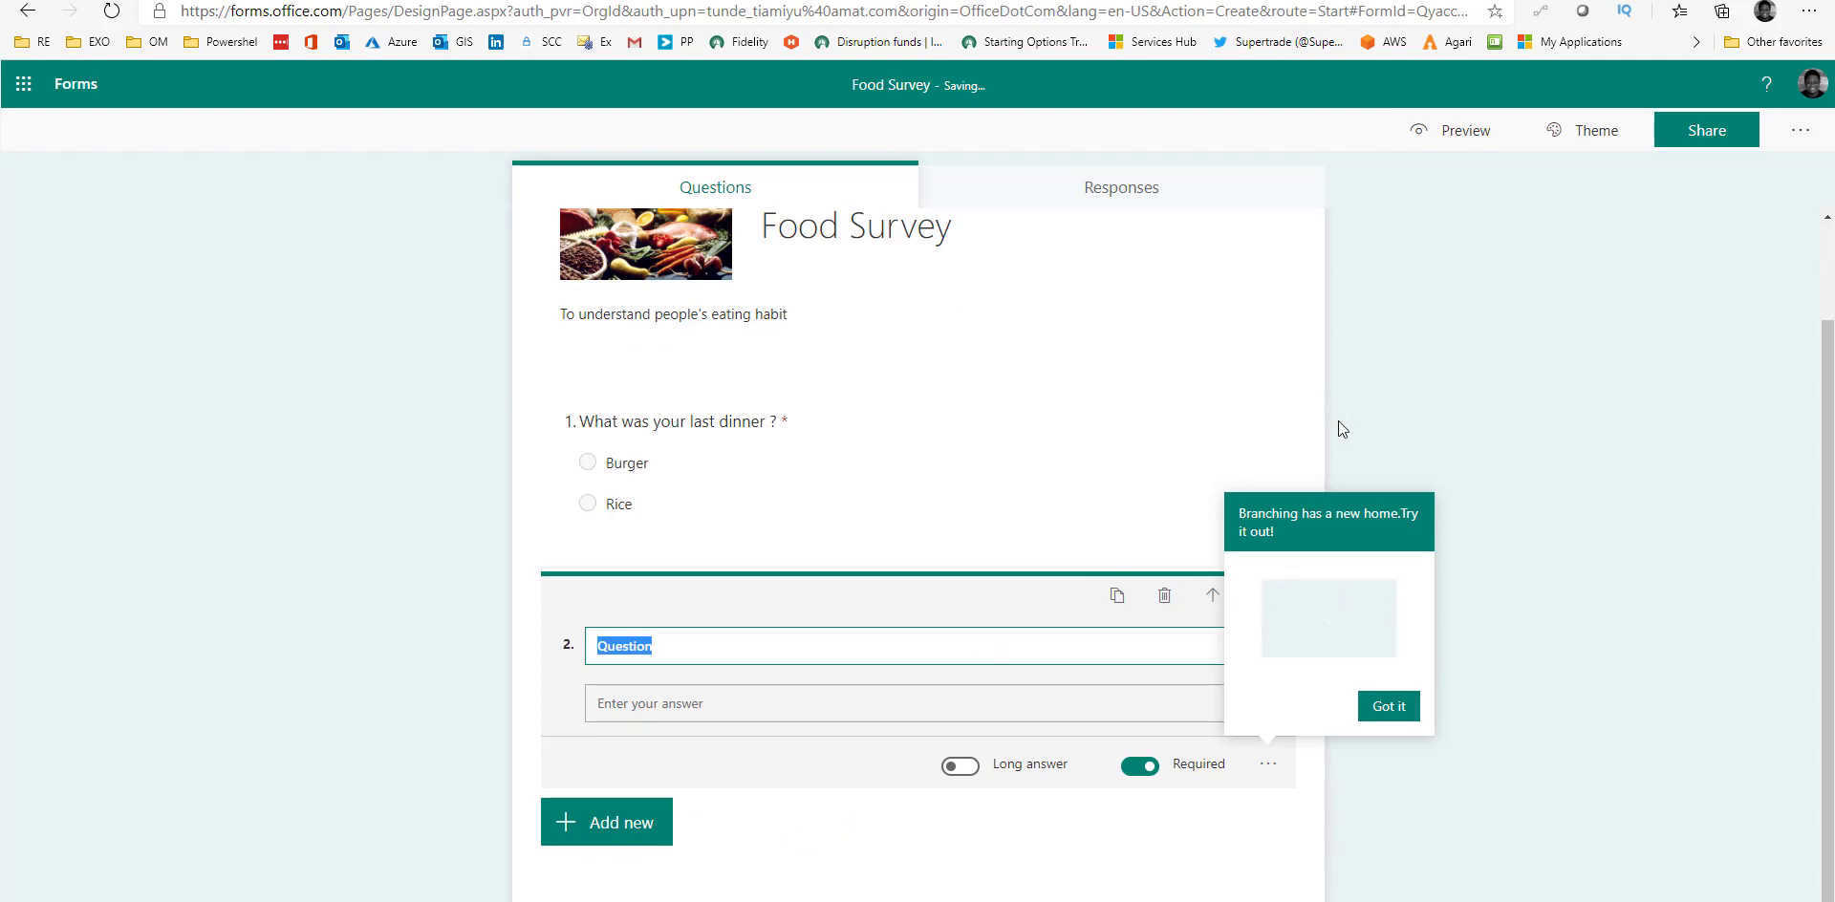
{"action": "left_click", "coordinate": [1399, 708]}
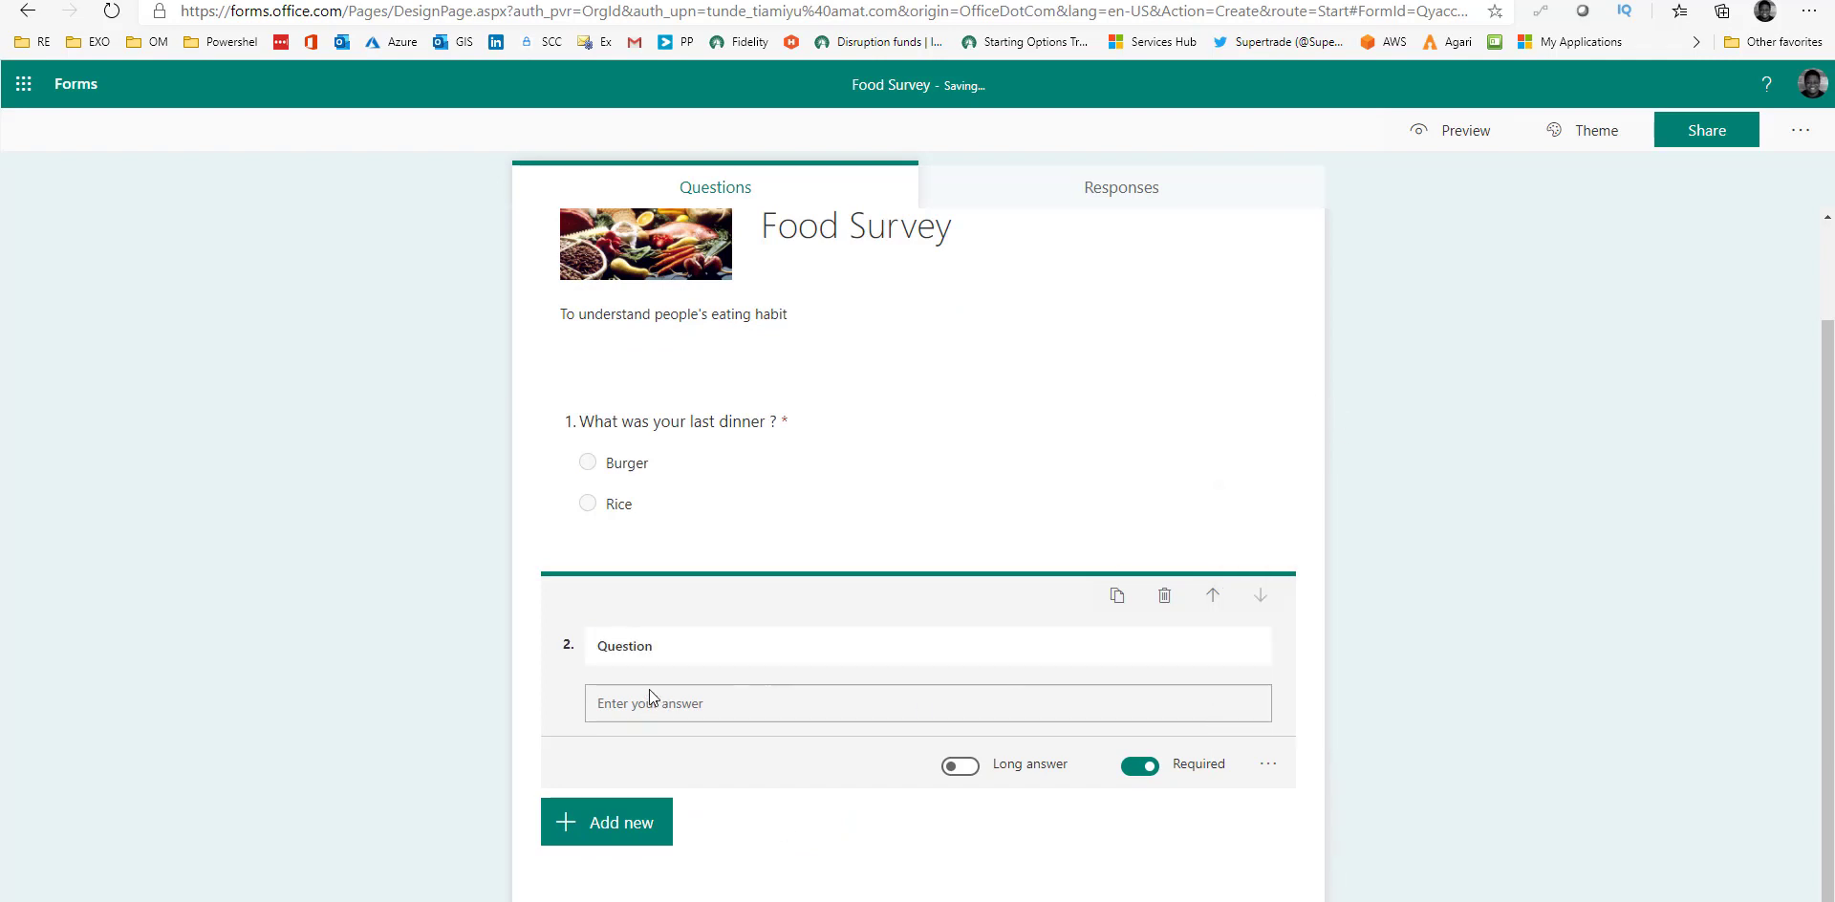
{"action": "left_click", "coordinate": [1213, 602]}
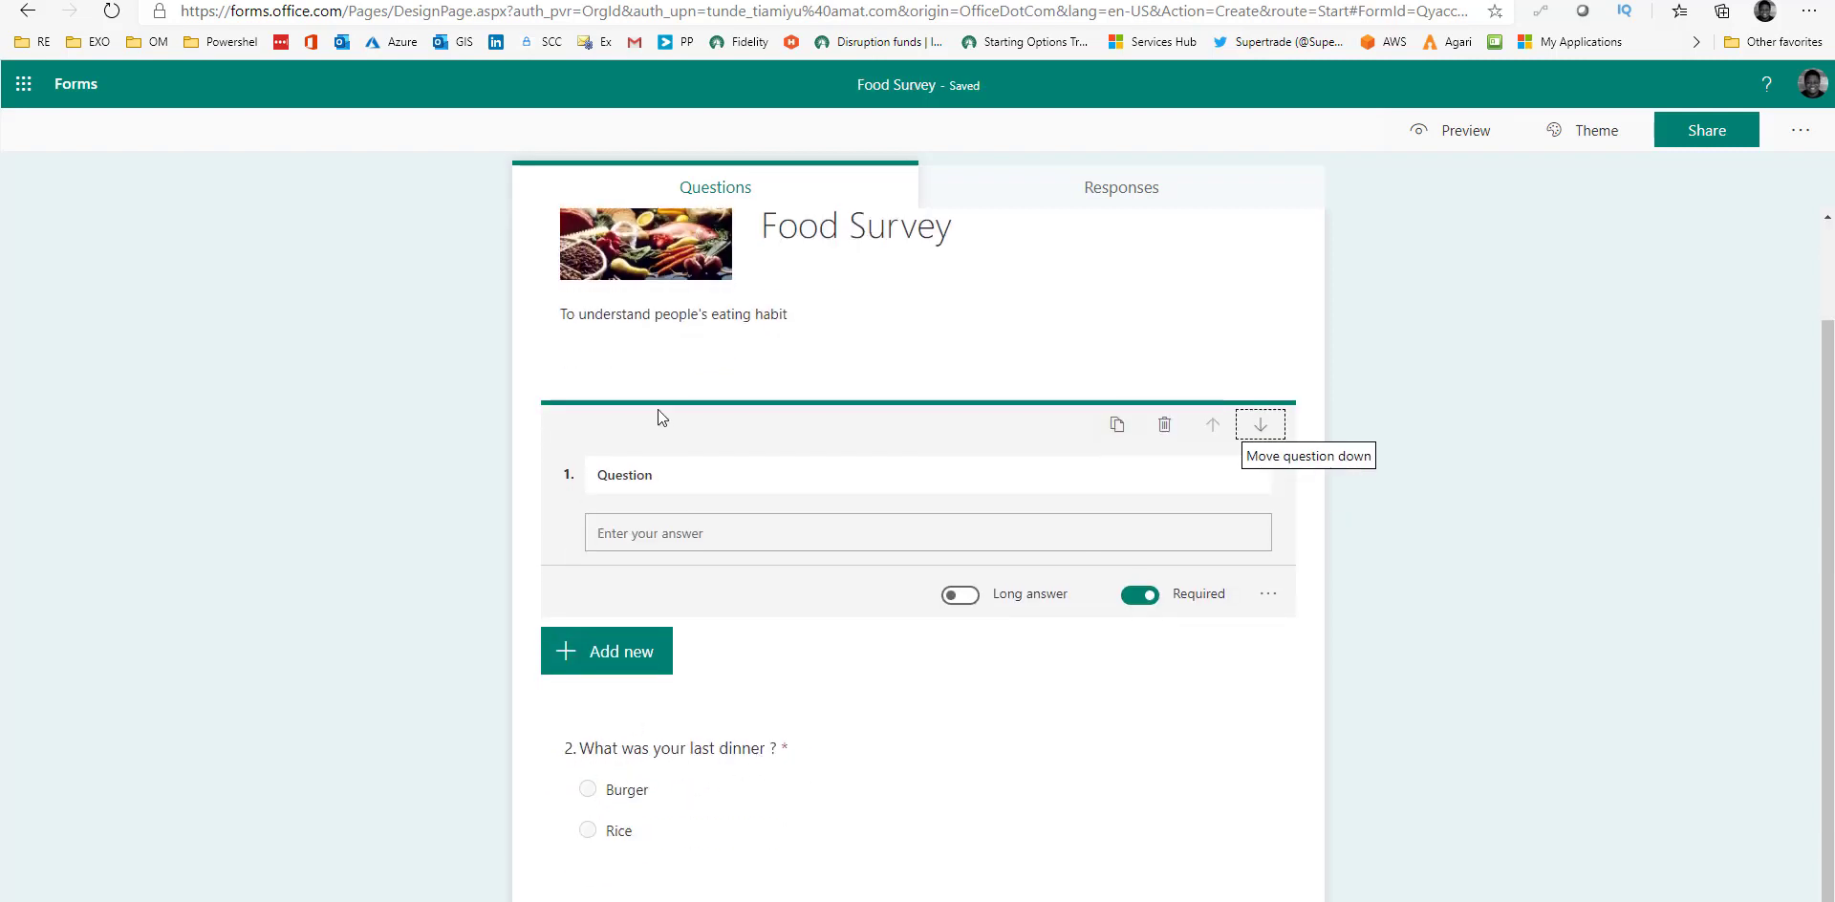
{"action": "left_click", "coordinate": [686, 471]}
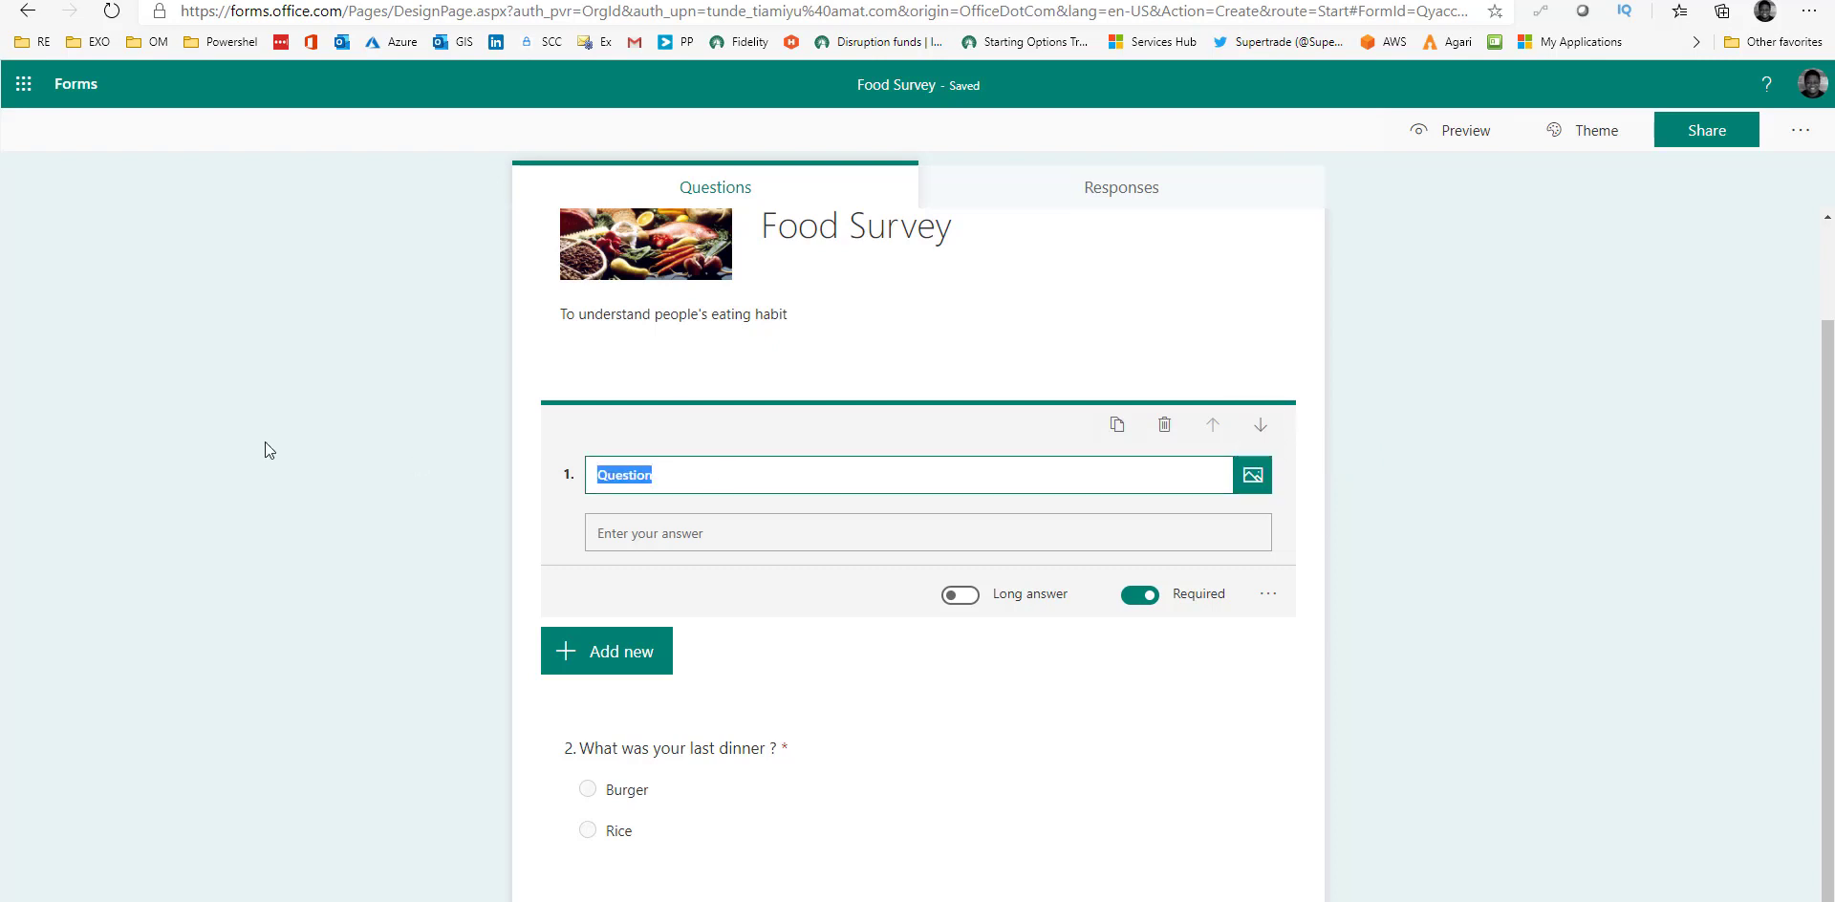
{"action": "type", "text": "Wh"}
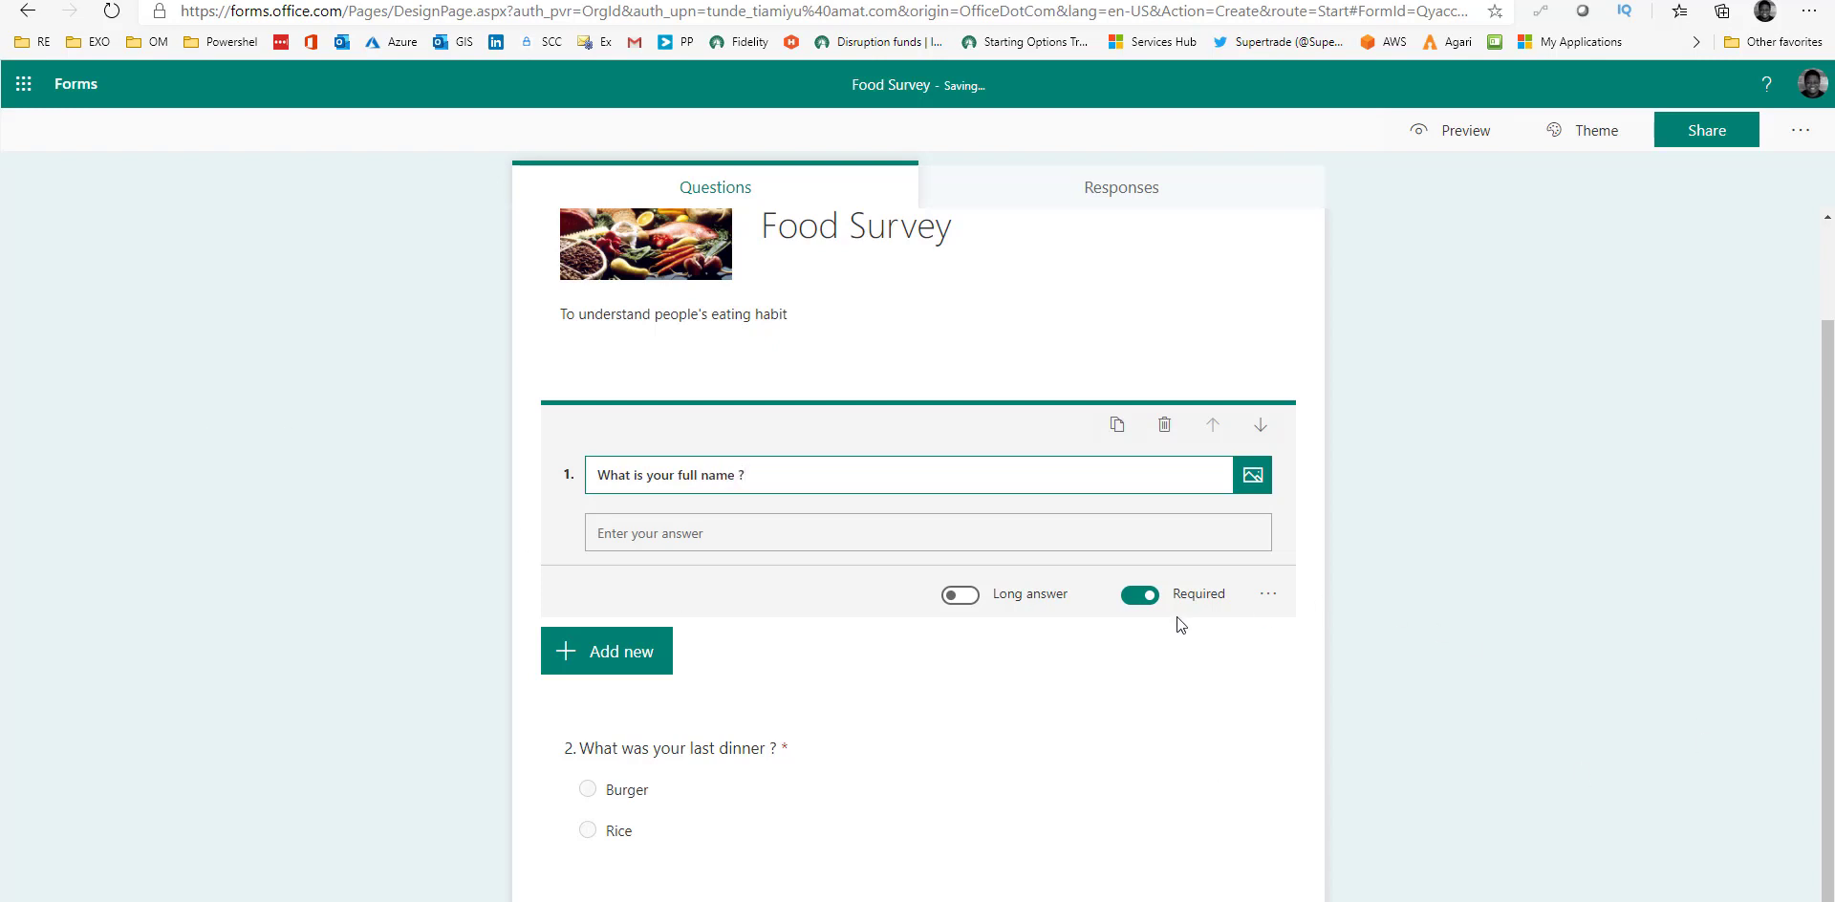
Give the name question the subtitle 'First Name, Last Name'.
{"action": "left_click", "coordinate": [1268, 595]}
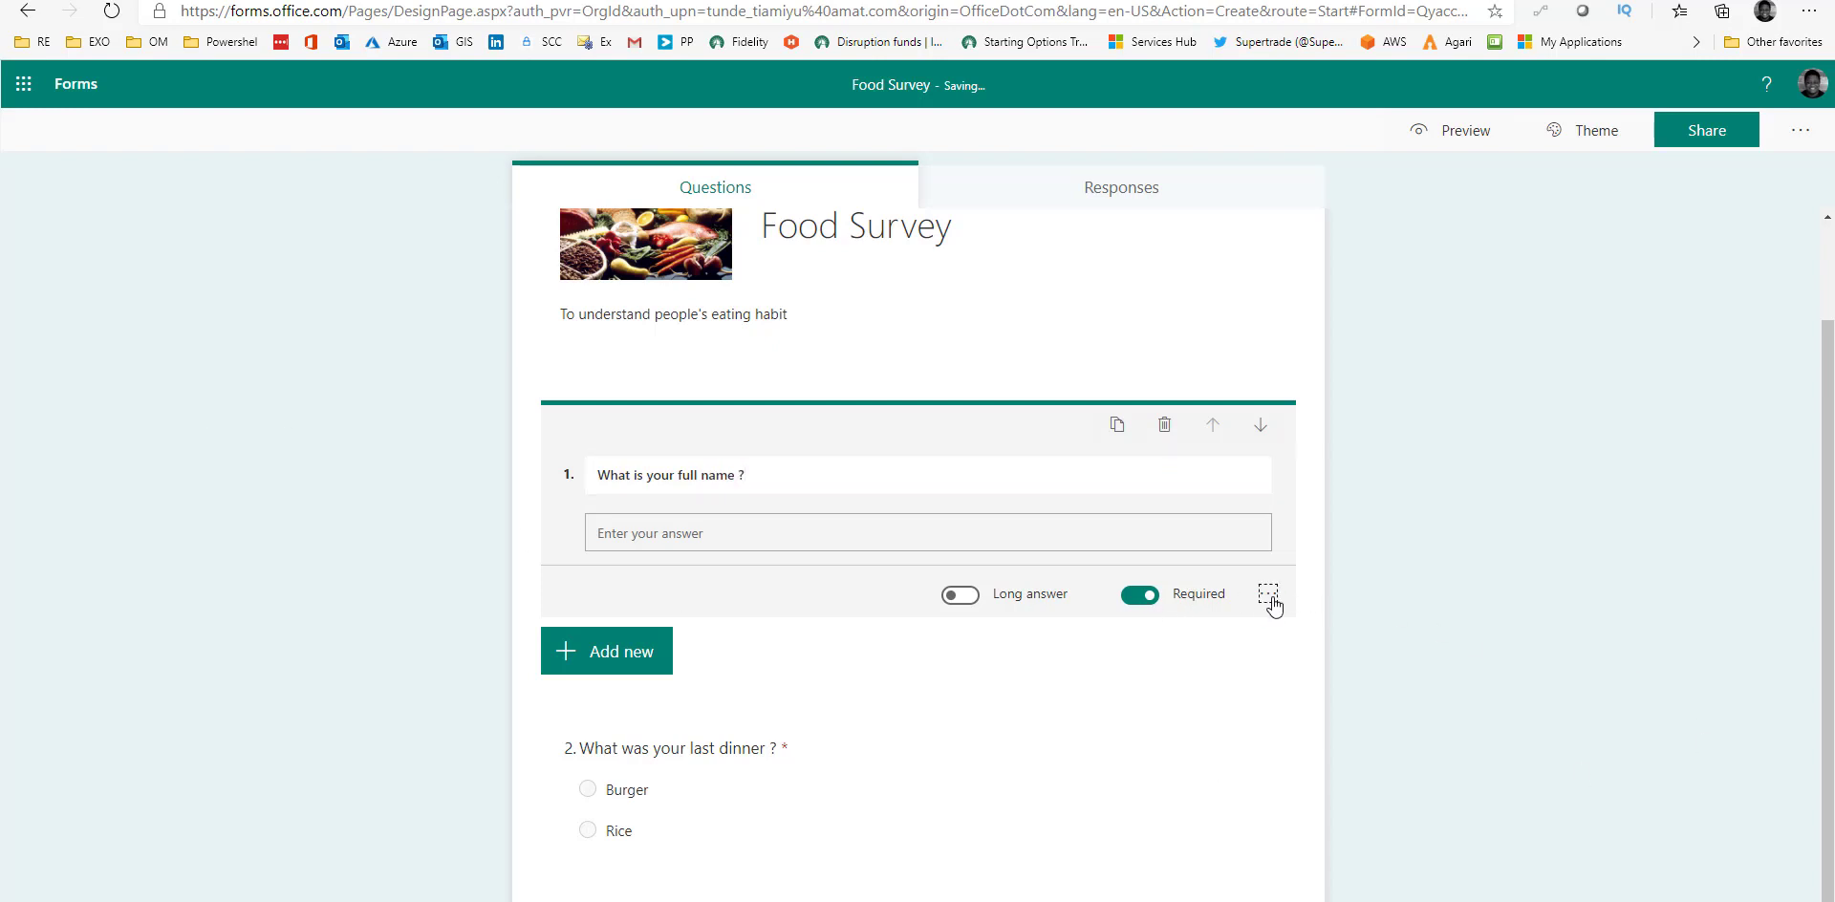
{"action": "left_click", "coordinate": [673, 543]}
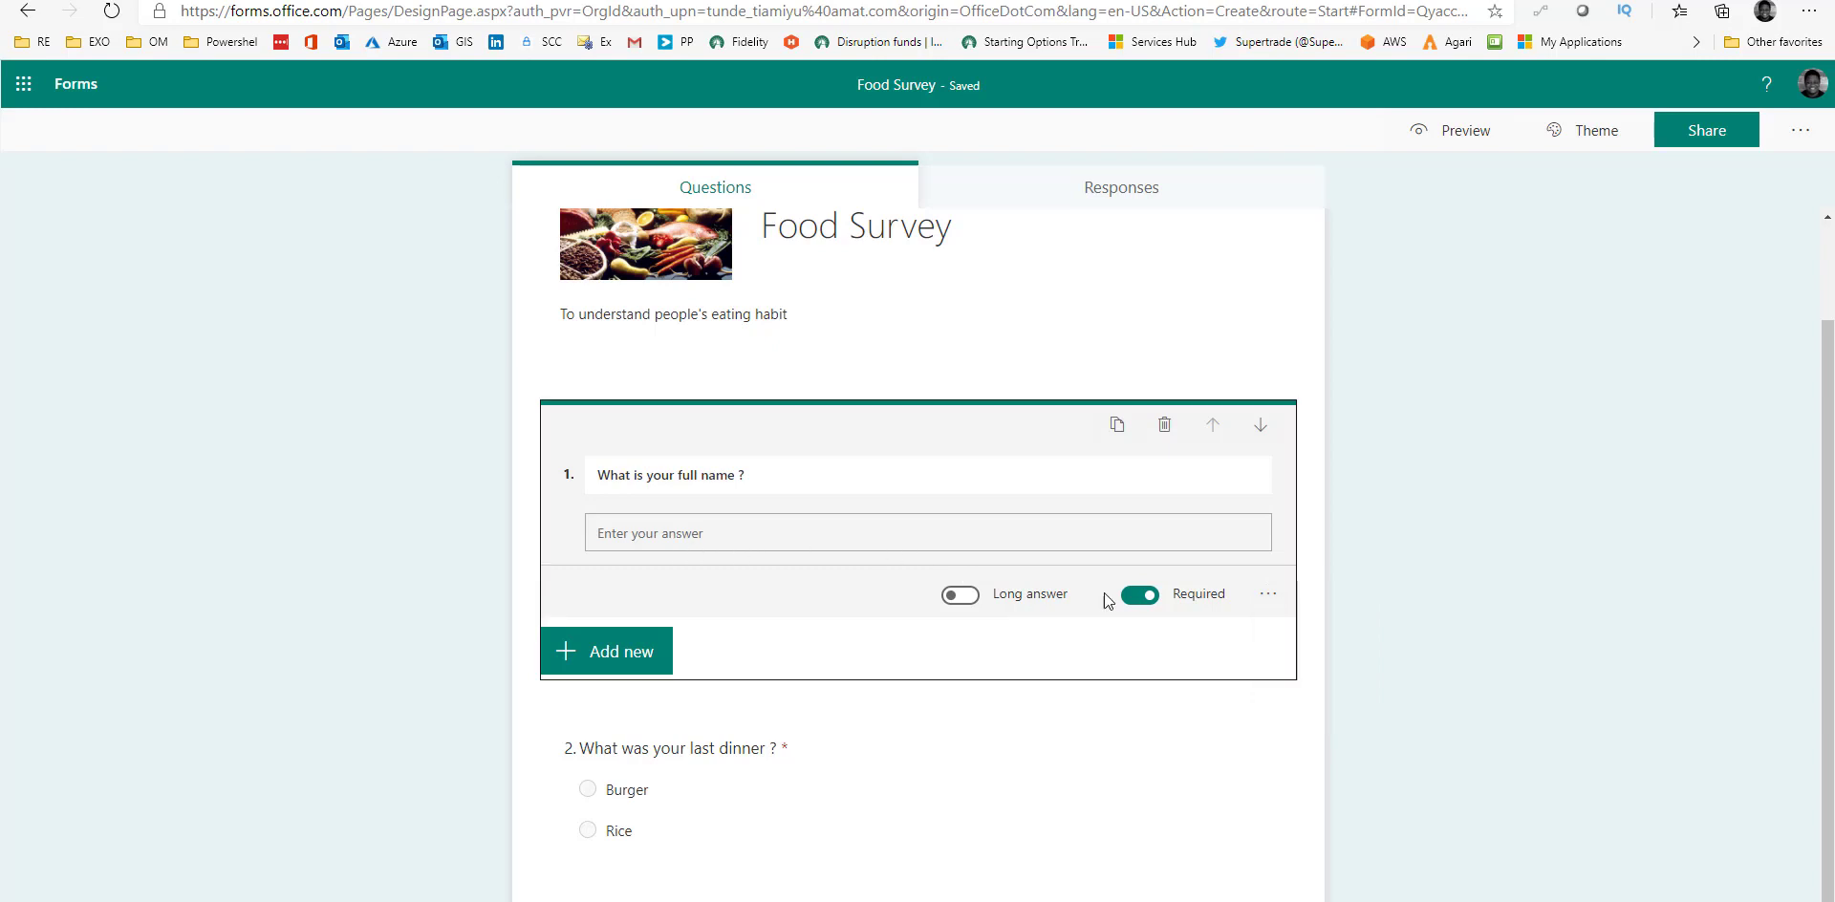
{"action": "left_click", "coordinate": [1266, 596]}
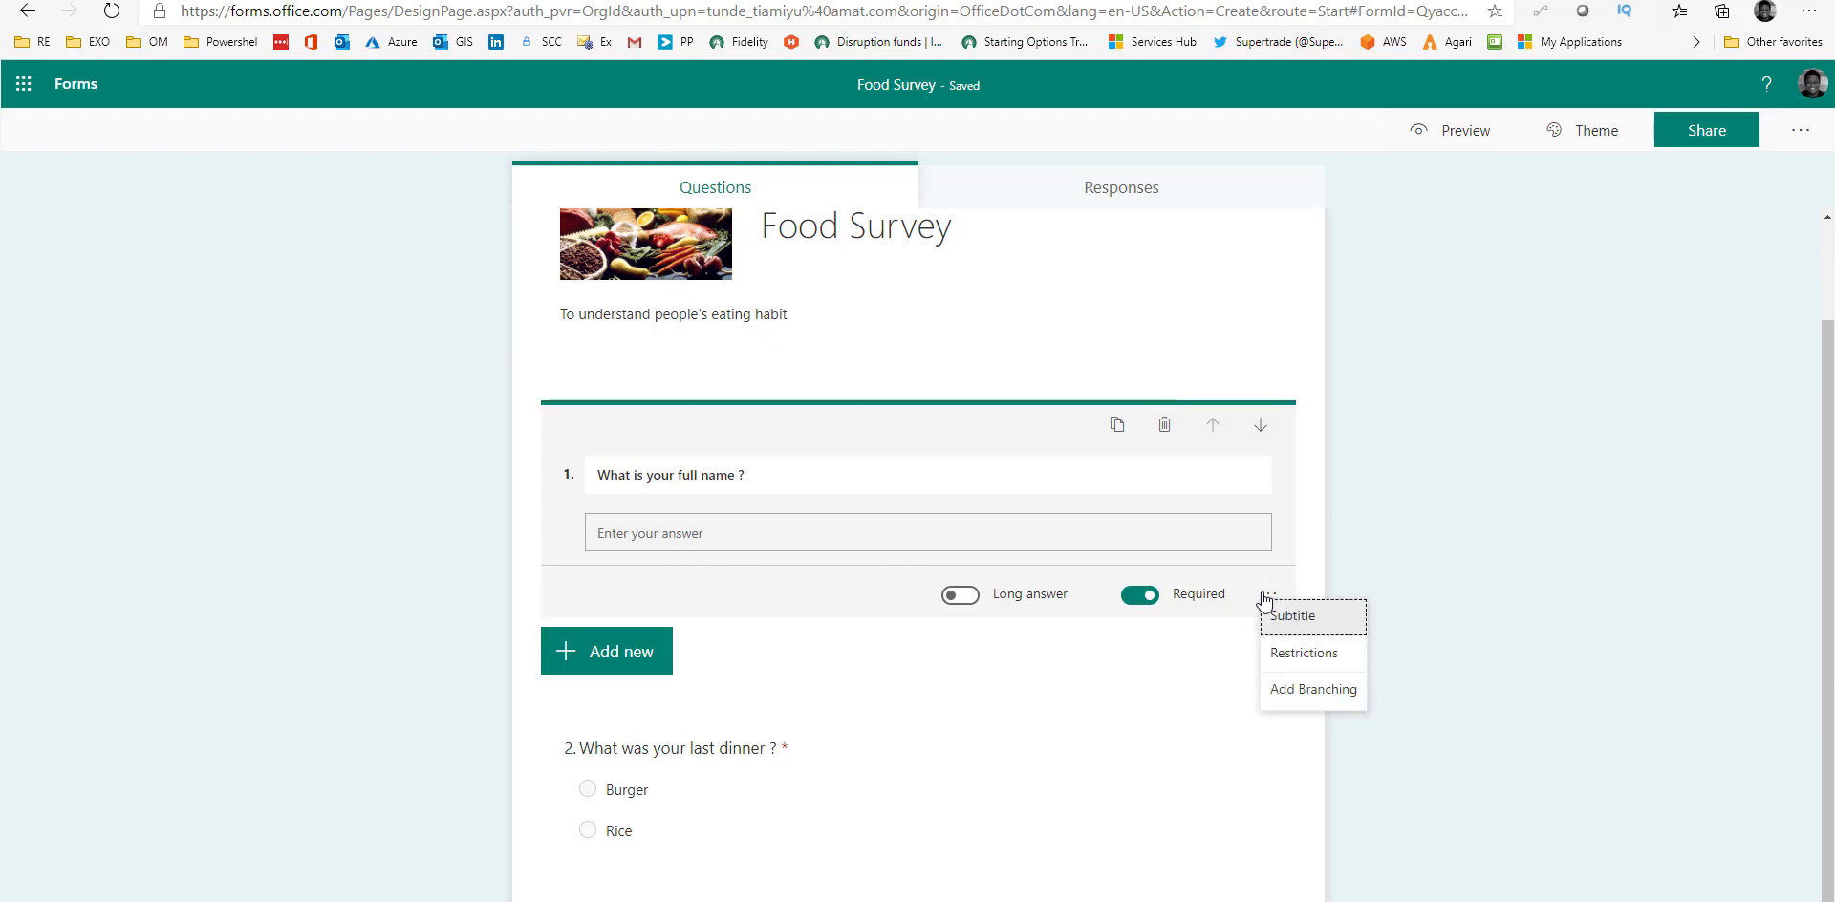
{"action": "left_click", "coordinate": [1326, 626]}
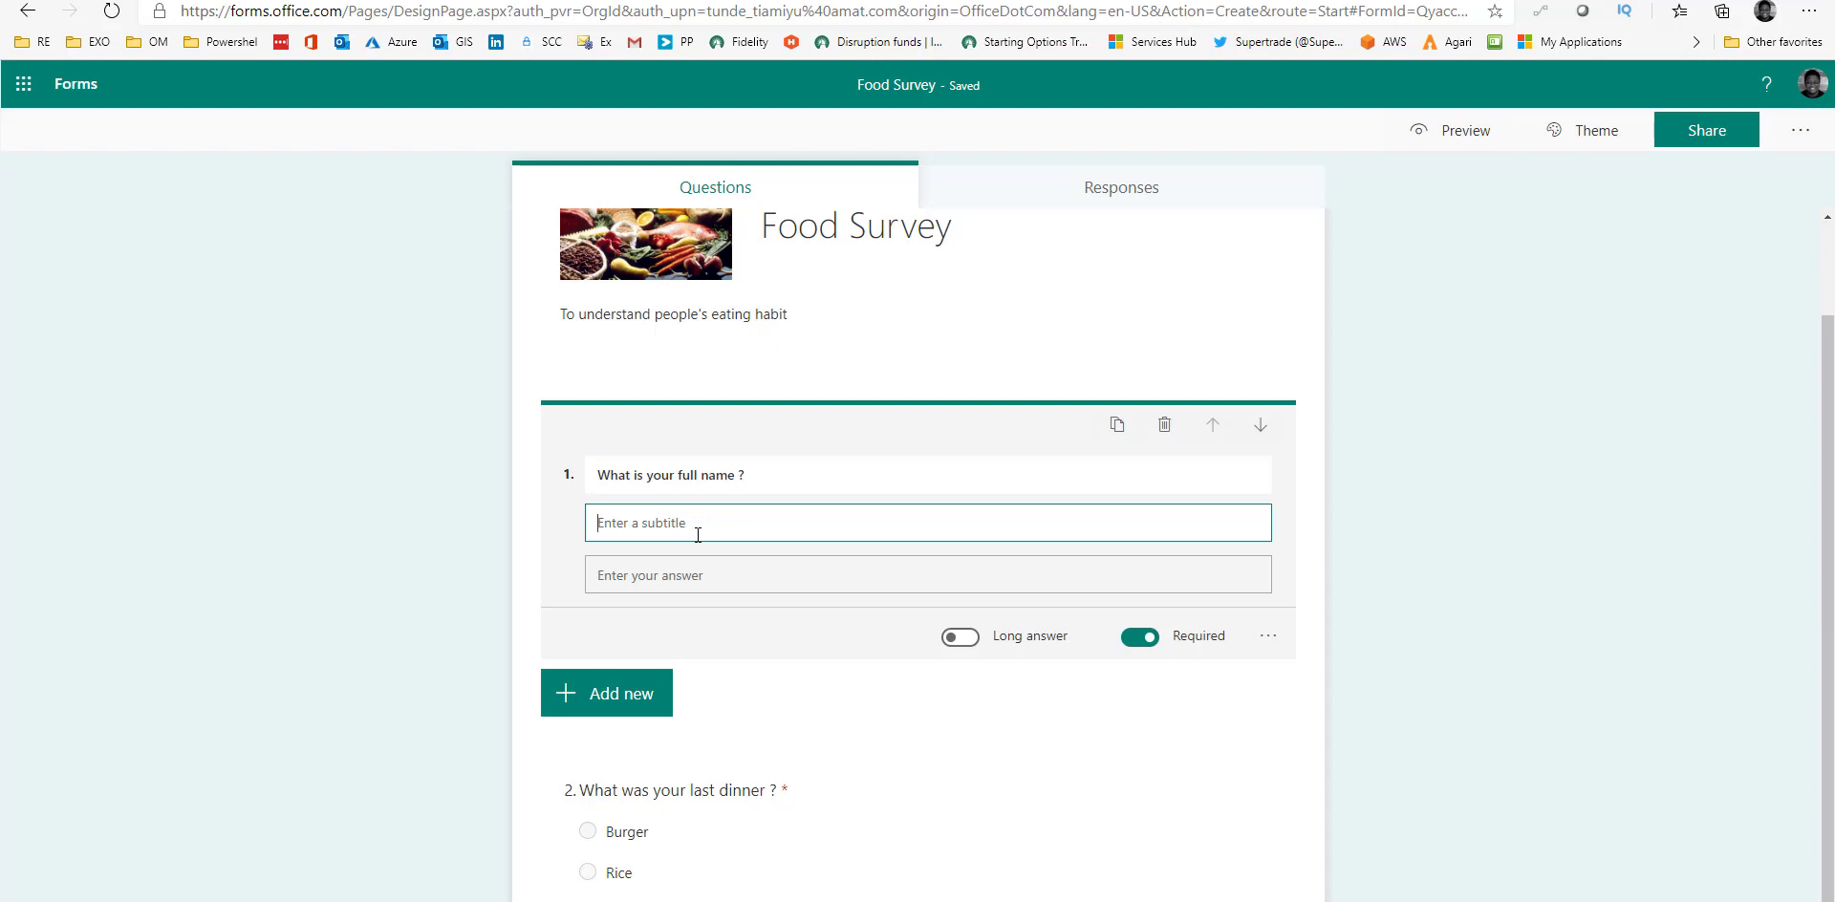
{"action": "type", "text": "F"}
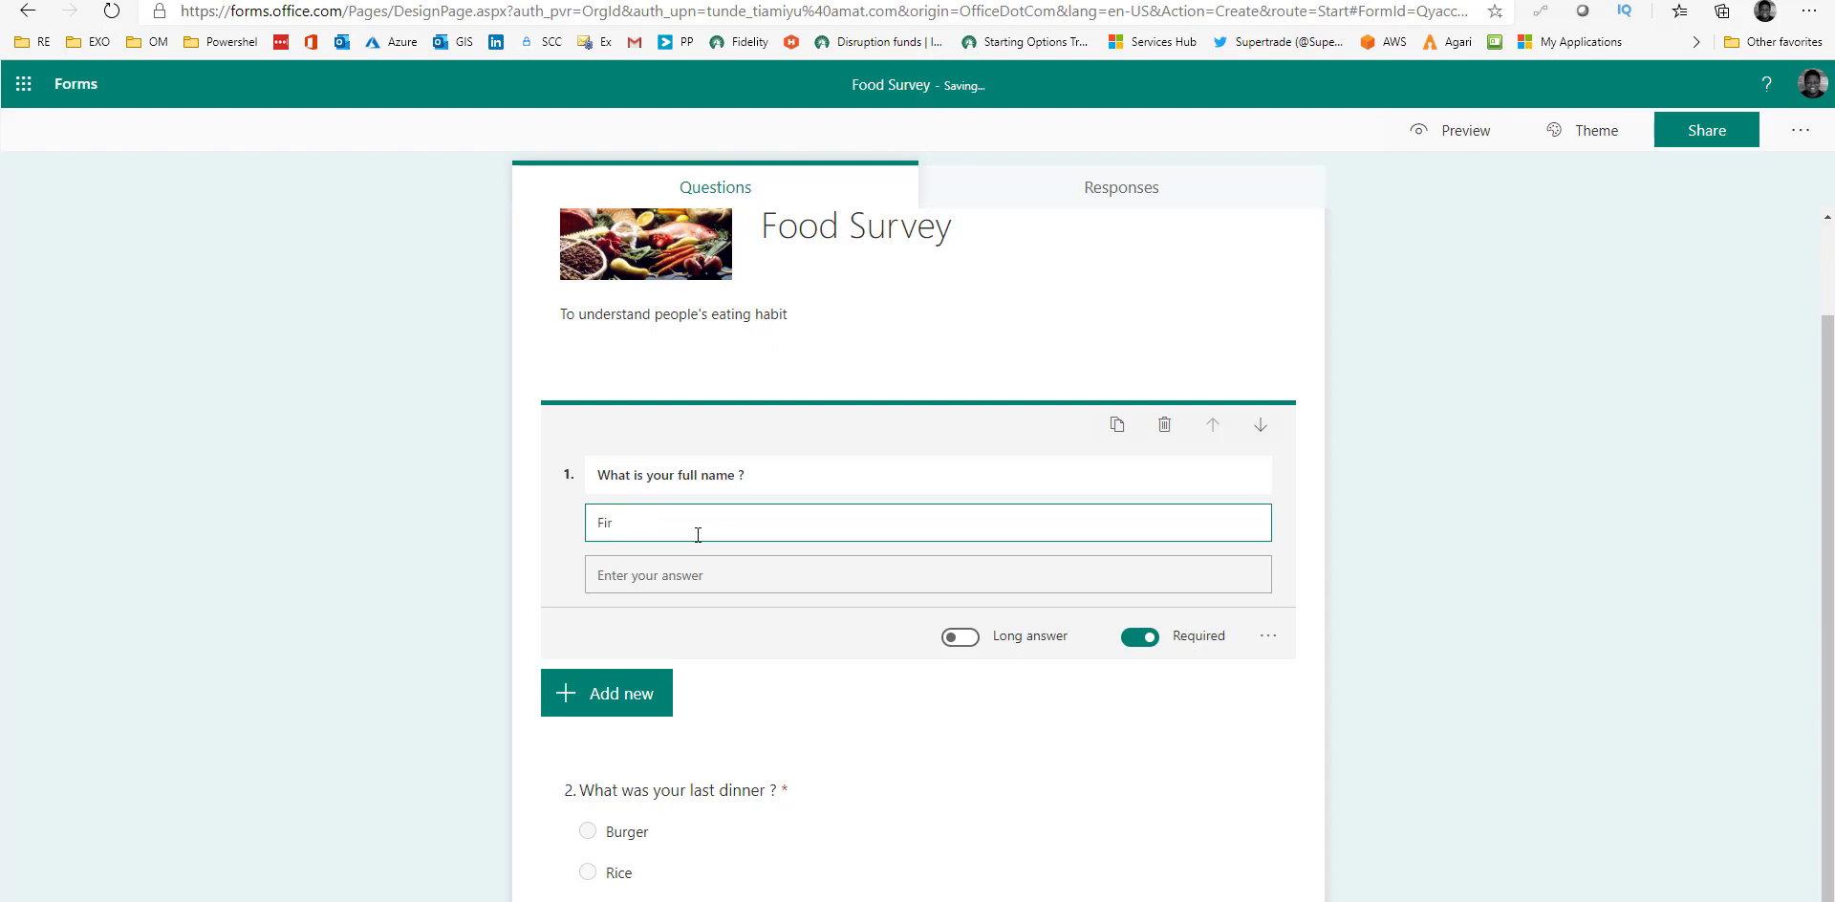
{"action": "type", "text": "irst Name"}
{"action": "type", "text": "Last Name"}
{"action": "left_click", "coordinate": [1271, 639]}
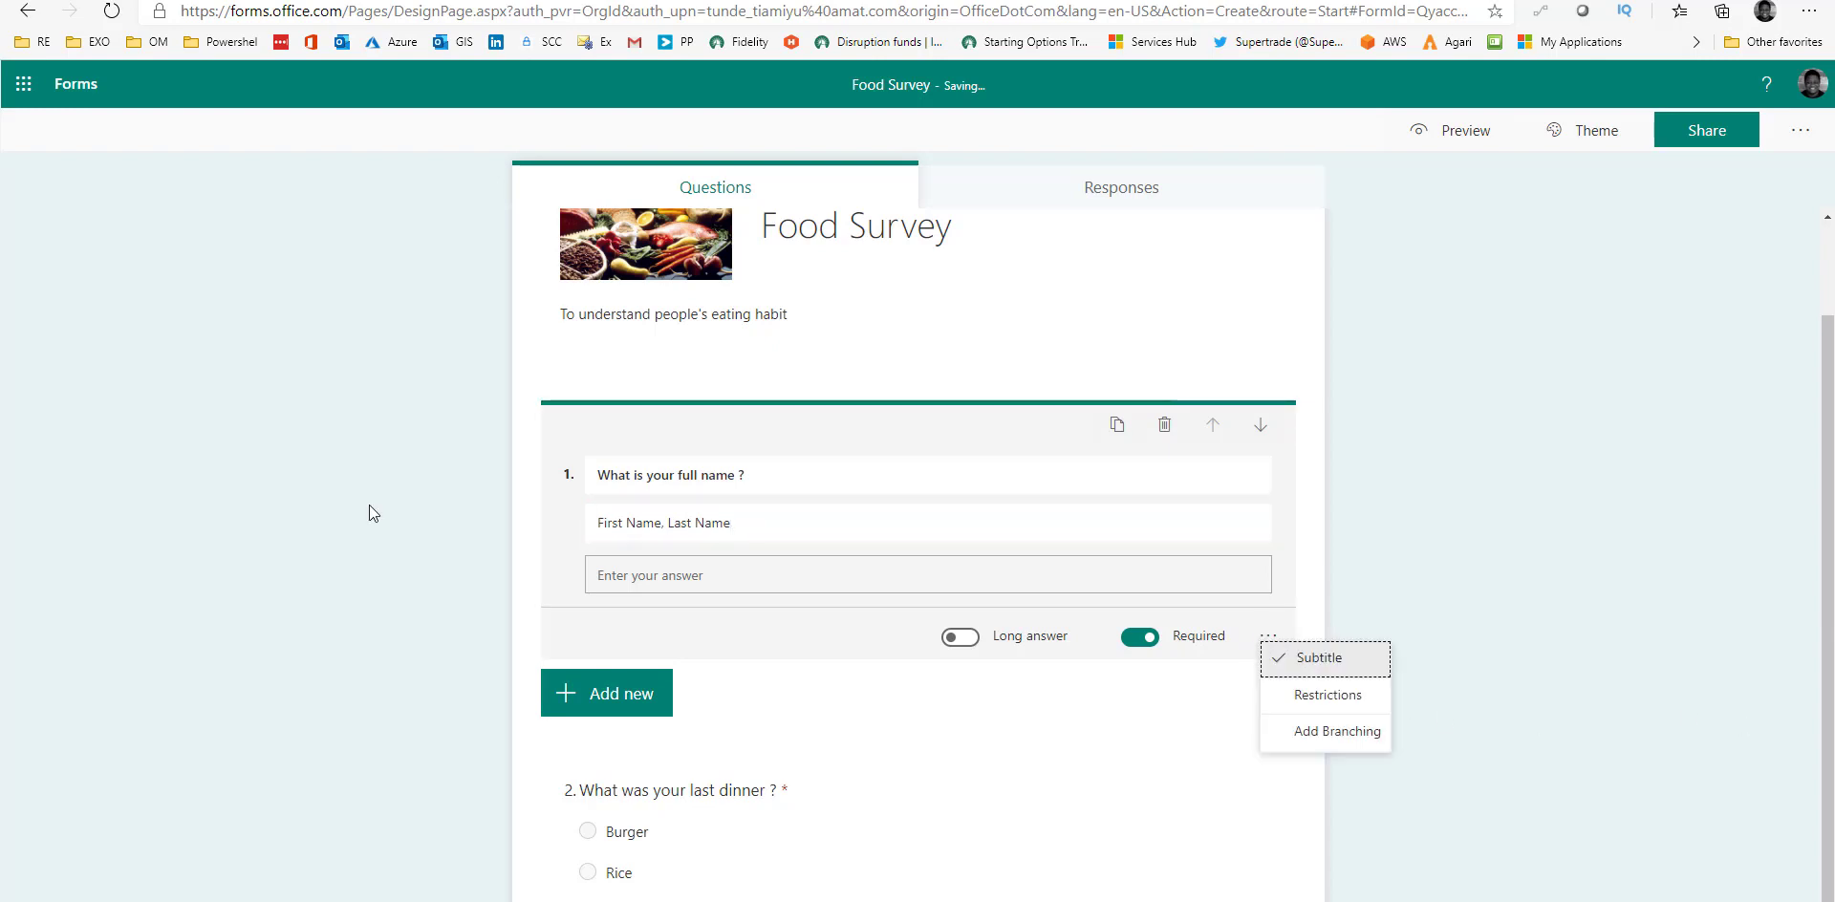
{"action": "left_click", "coordinate": [60, 203]}
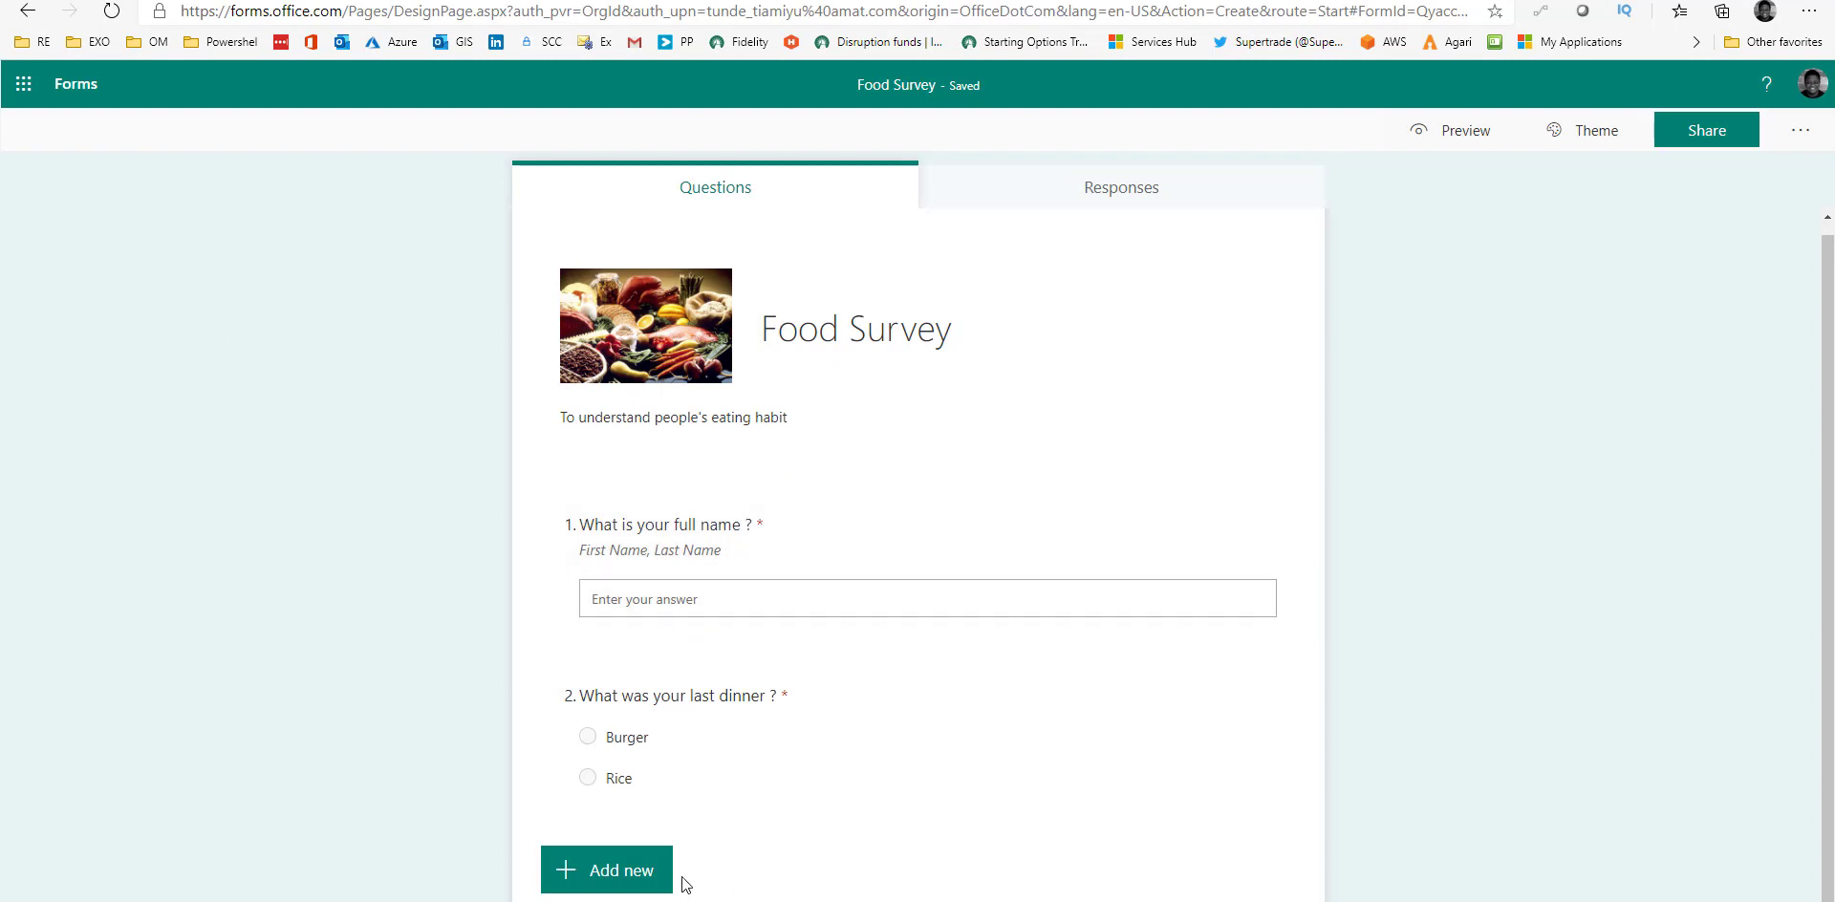
Add choice question 'Are you opened to dieting ?' with suggested answers Yes, No and Maybe.
{"action": "left_click", "coordinate": [631, 872]}
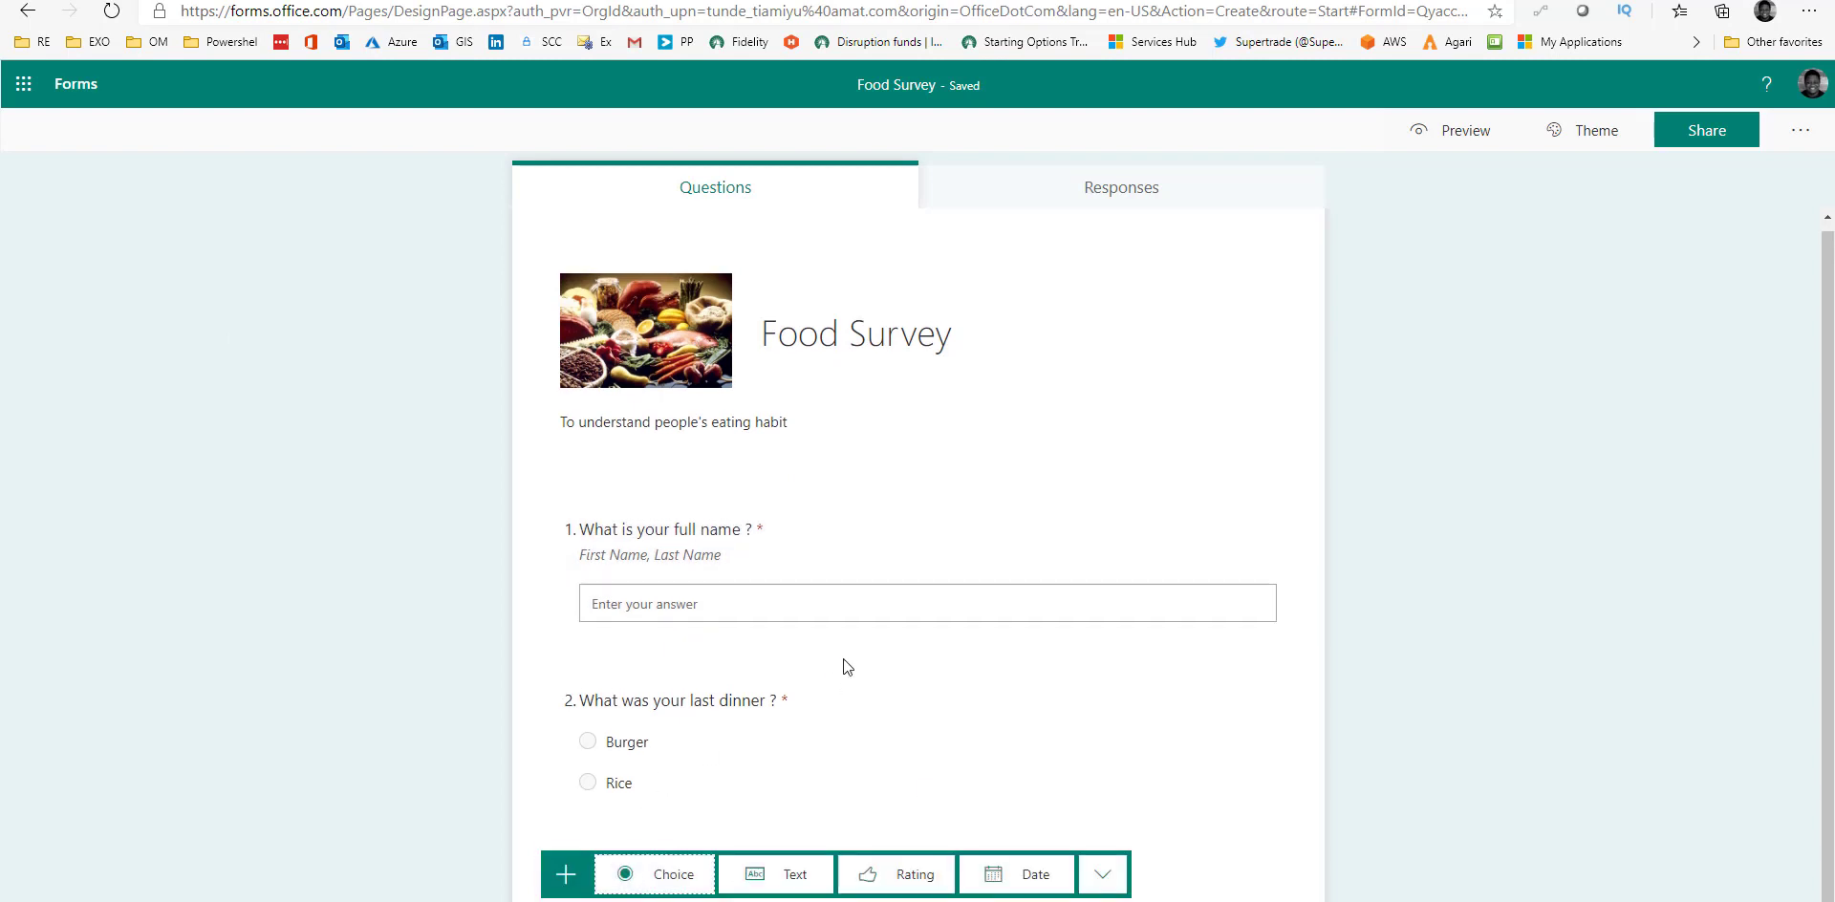
{"action": "left_click", "coordinate": [672, 876]}
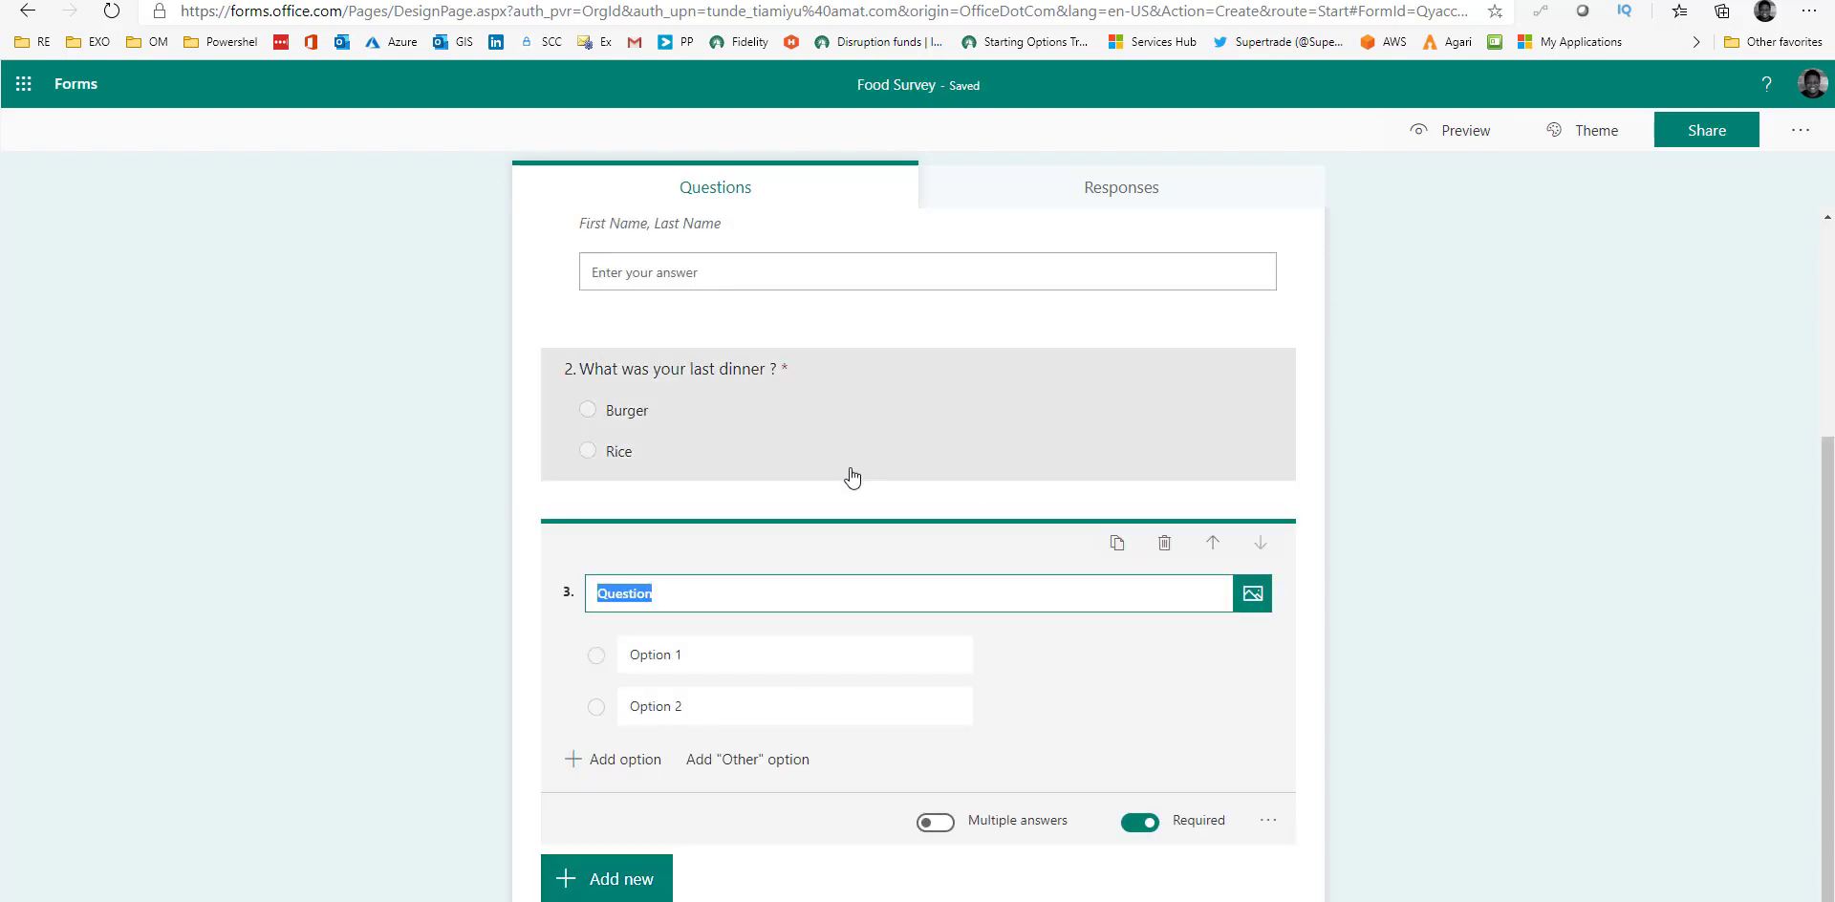
{"action": "type", "text": "Are yo"}
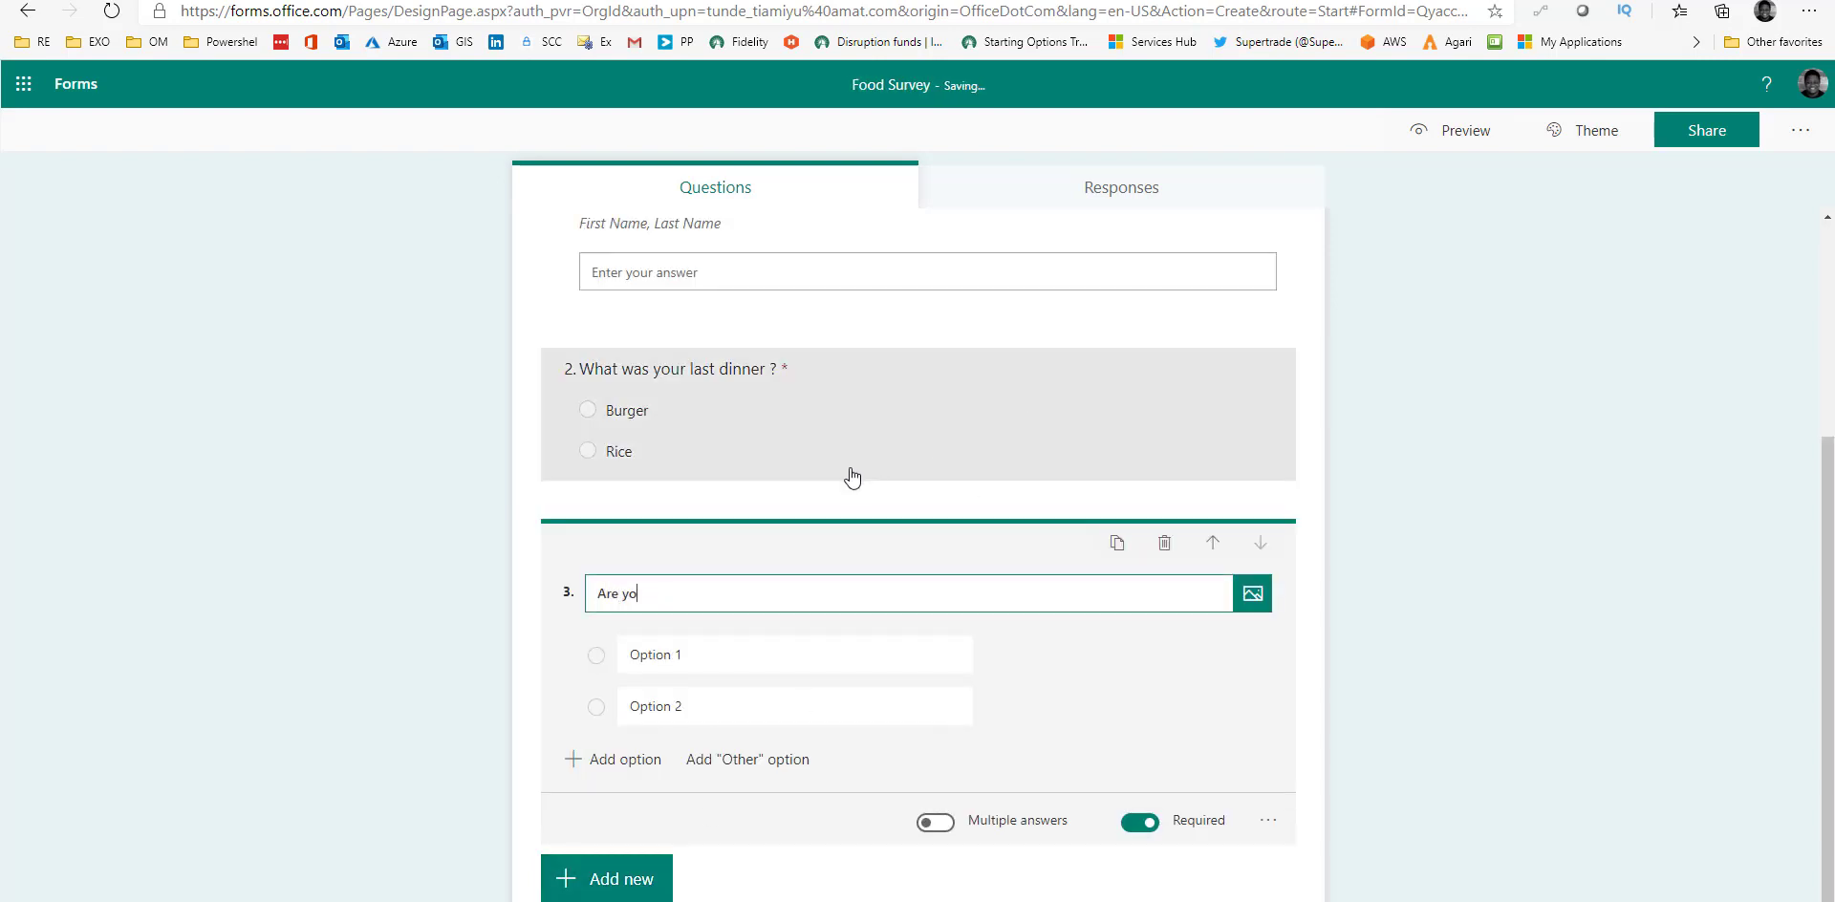
{"action": "type", "text": "u opened to dieting ?"}
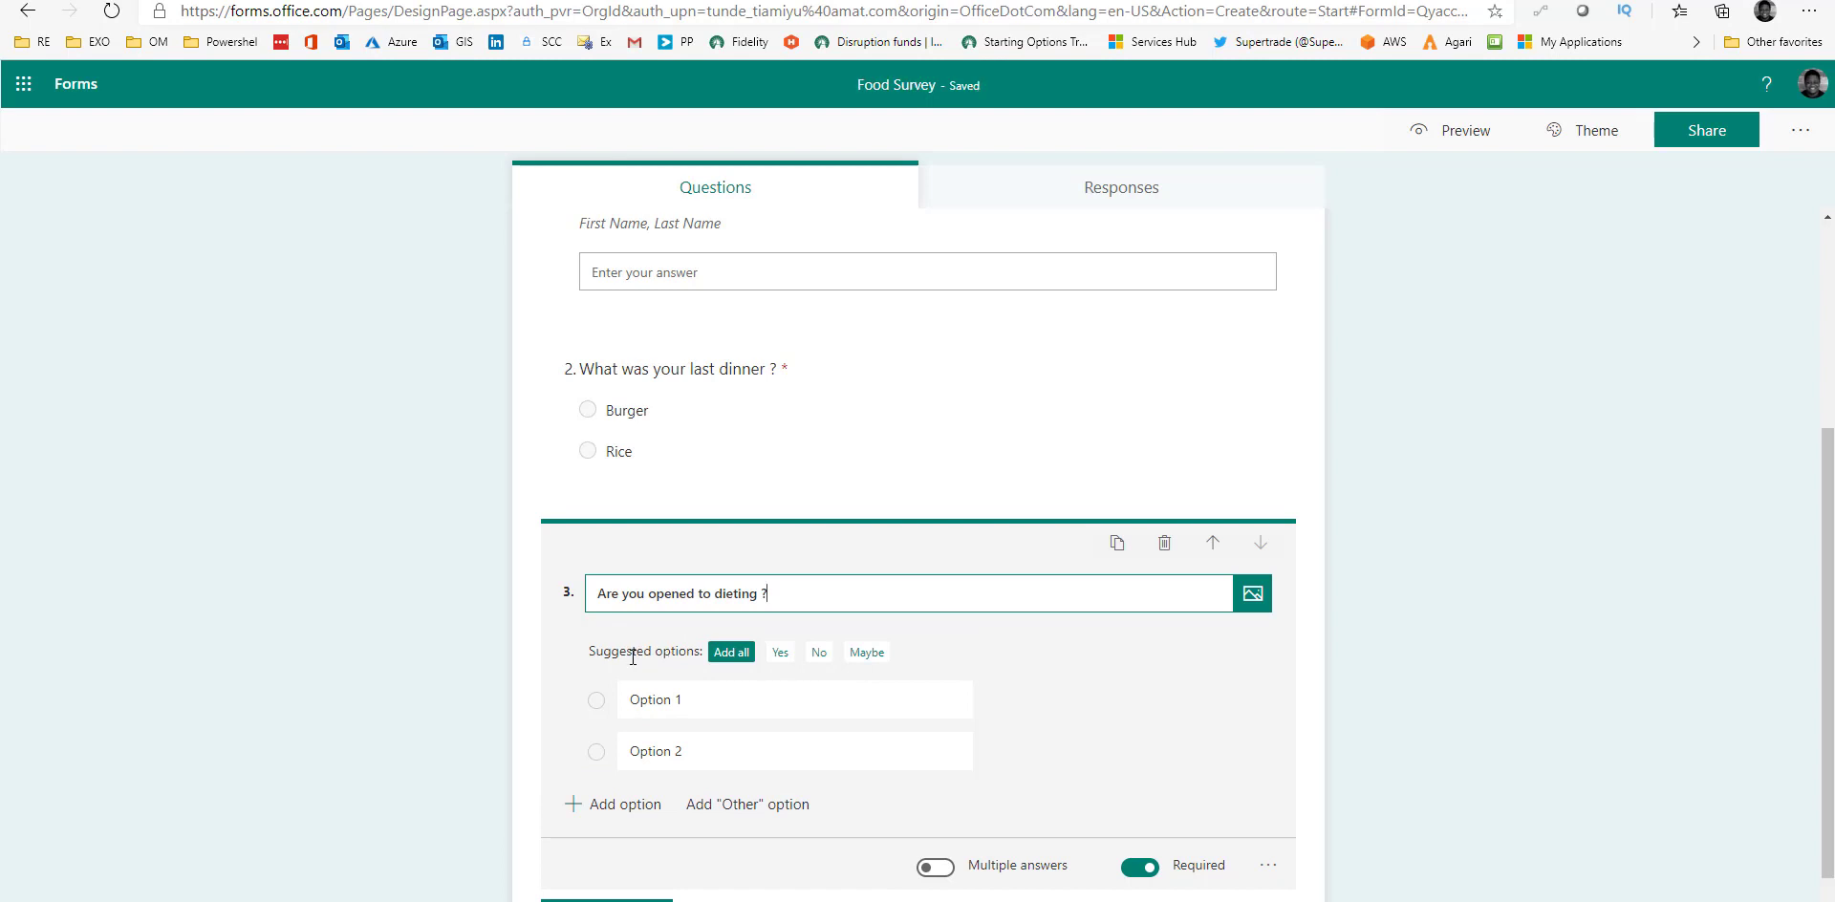
{"action": "left_click", "coordinate": [731, 653]}
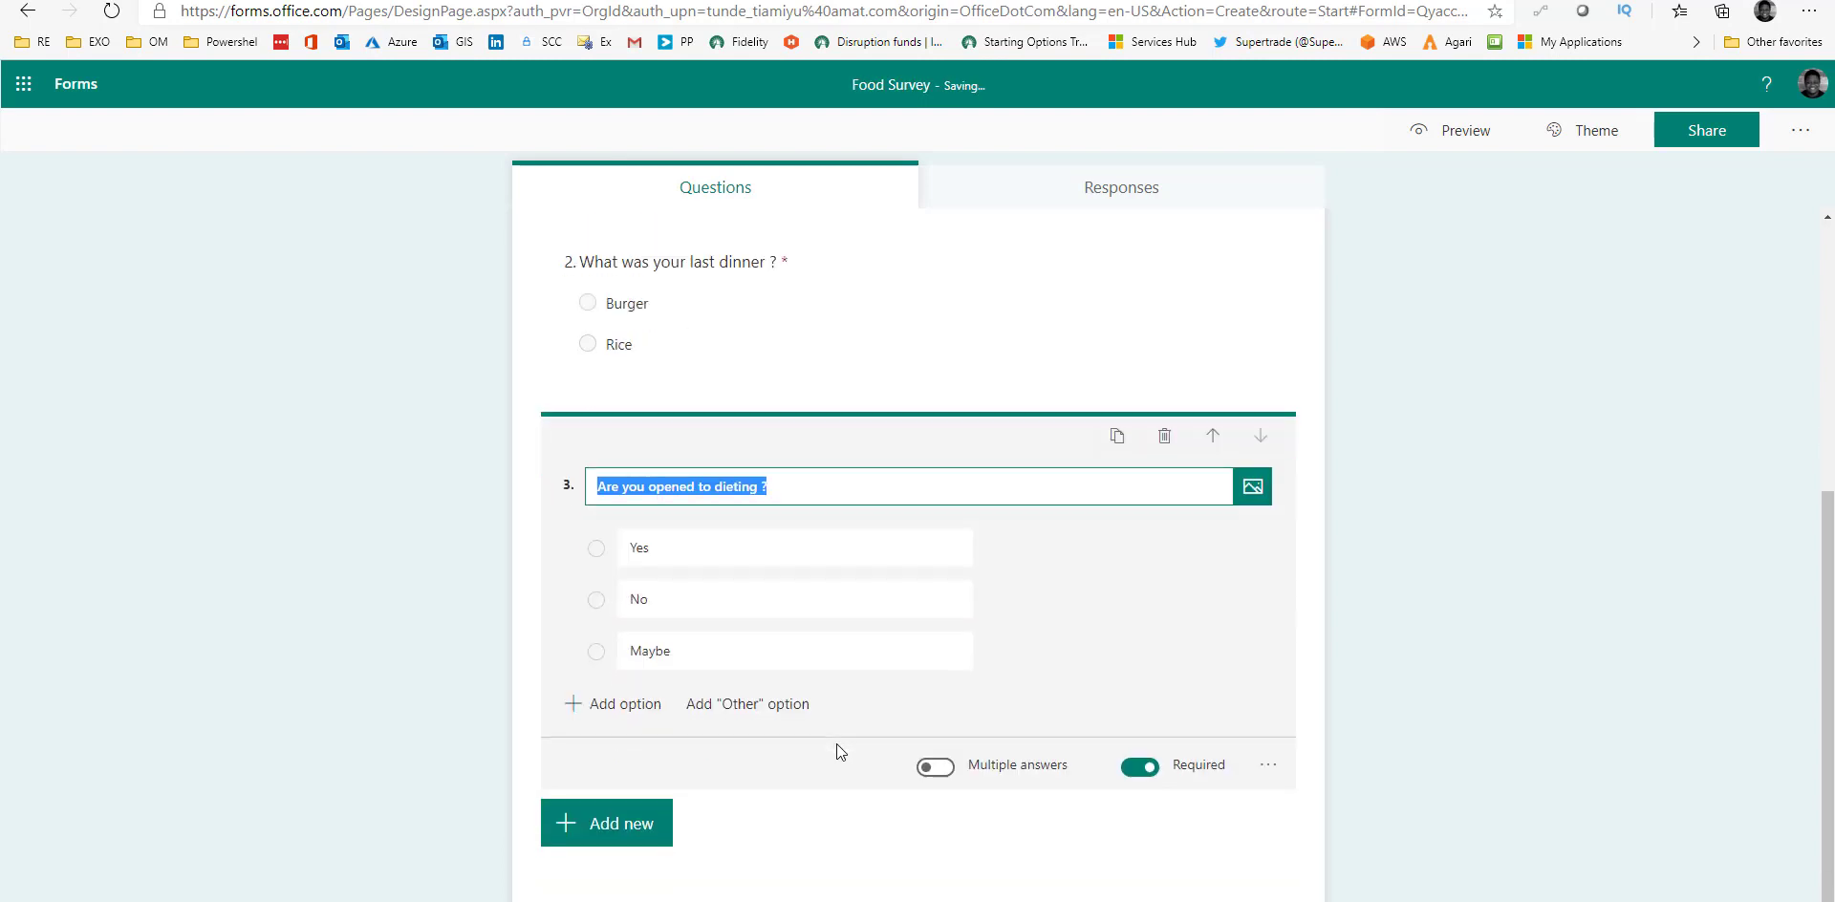
{"action": "left_click", "coordinate": [656, 654]}
{"action": "type", "text": "NA"}
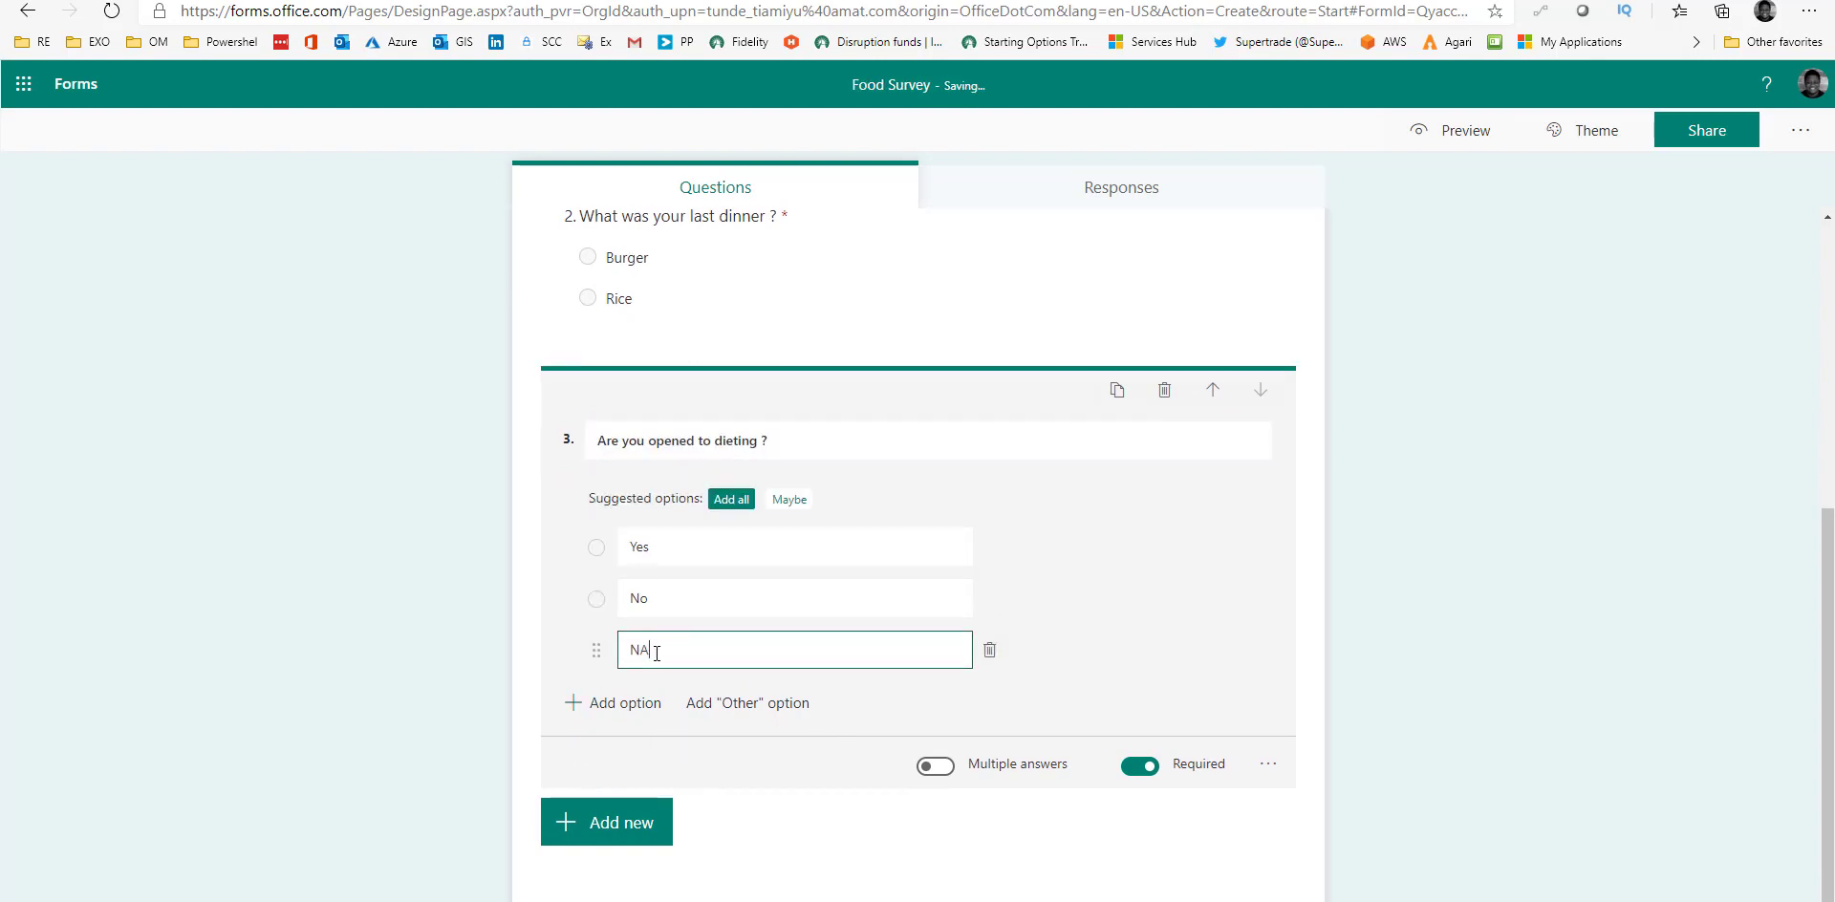
{"action": "key", "text": "BackSpace"}
{"action": "type", "text": "Maybe"}
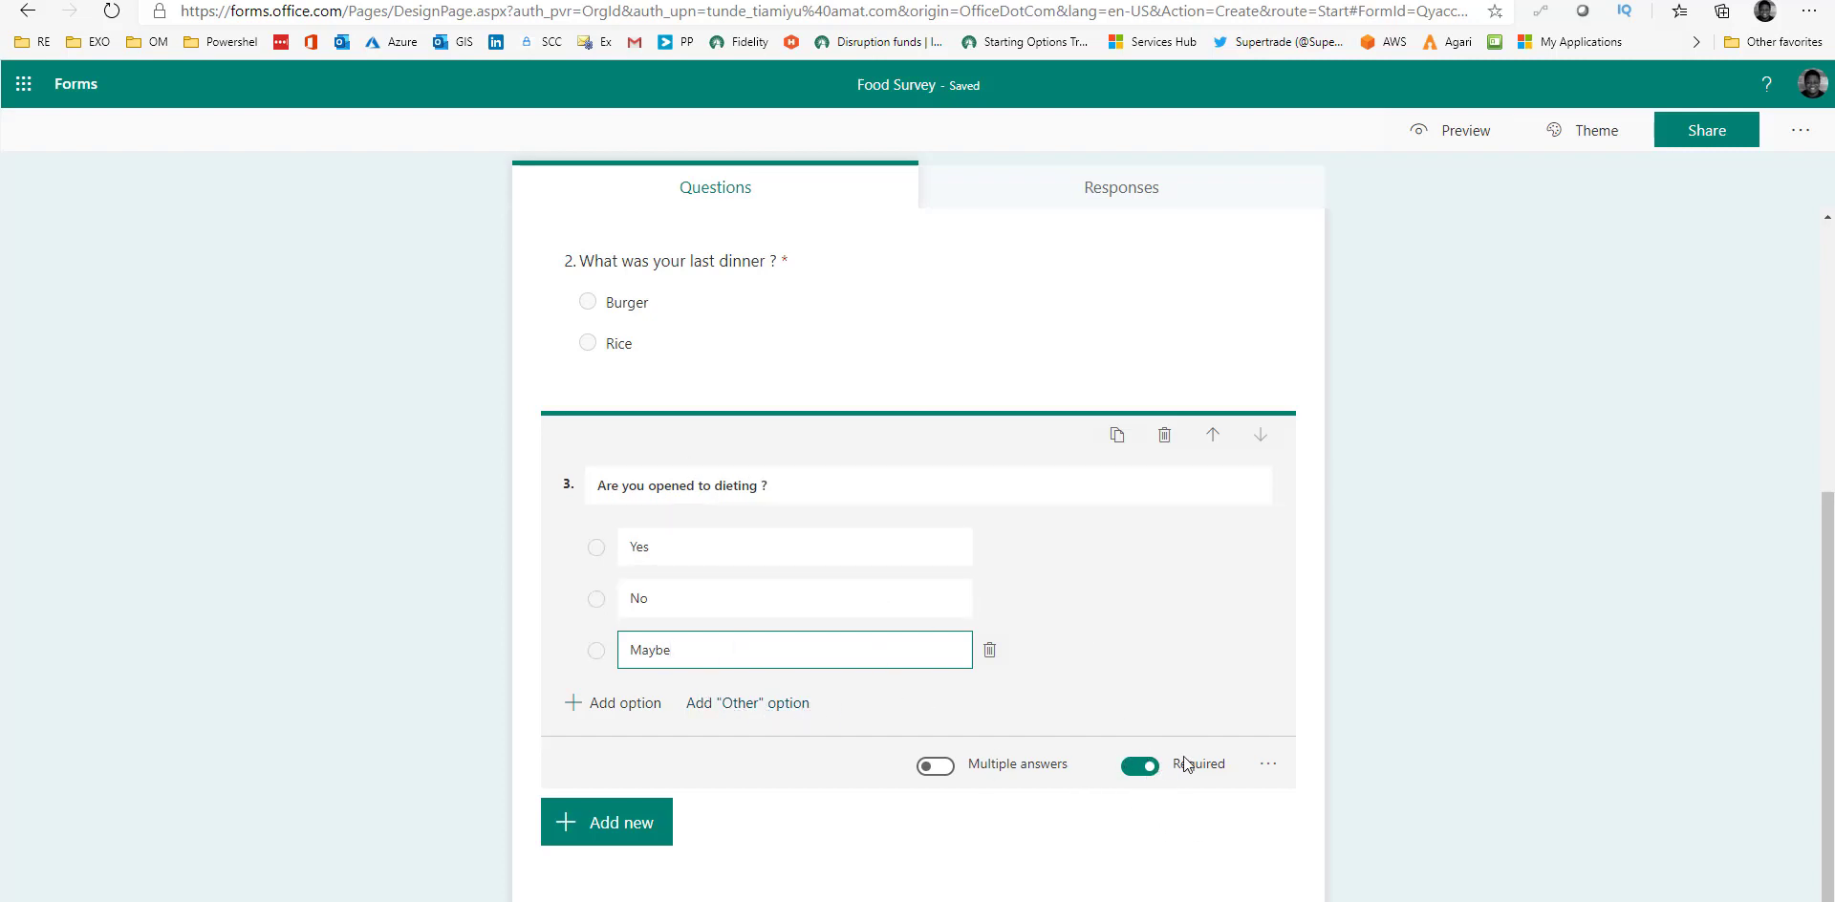
{"action": "left_click", "coordinate": [705, 814]}
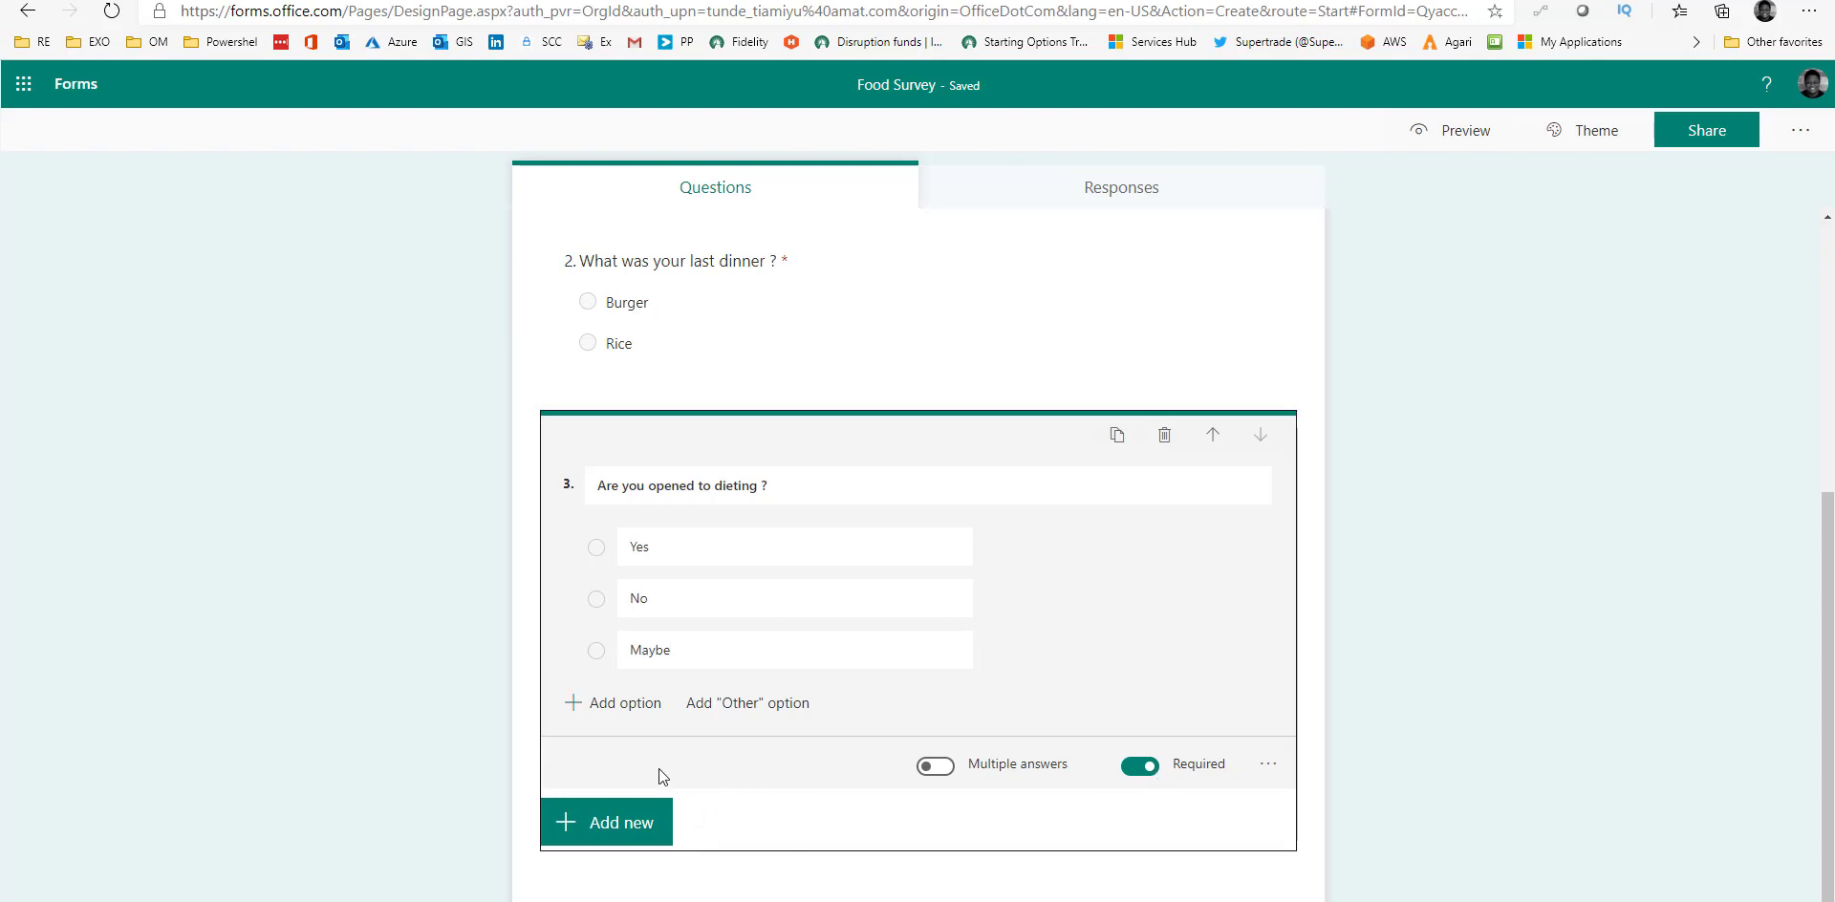
Add choice question 4, 'Which dieting option would you prefer ?'.
{"action": "left_click", "coordinate": [620, 828]}
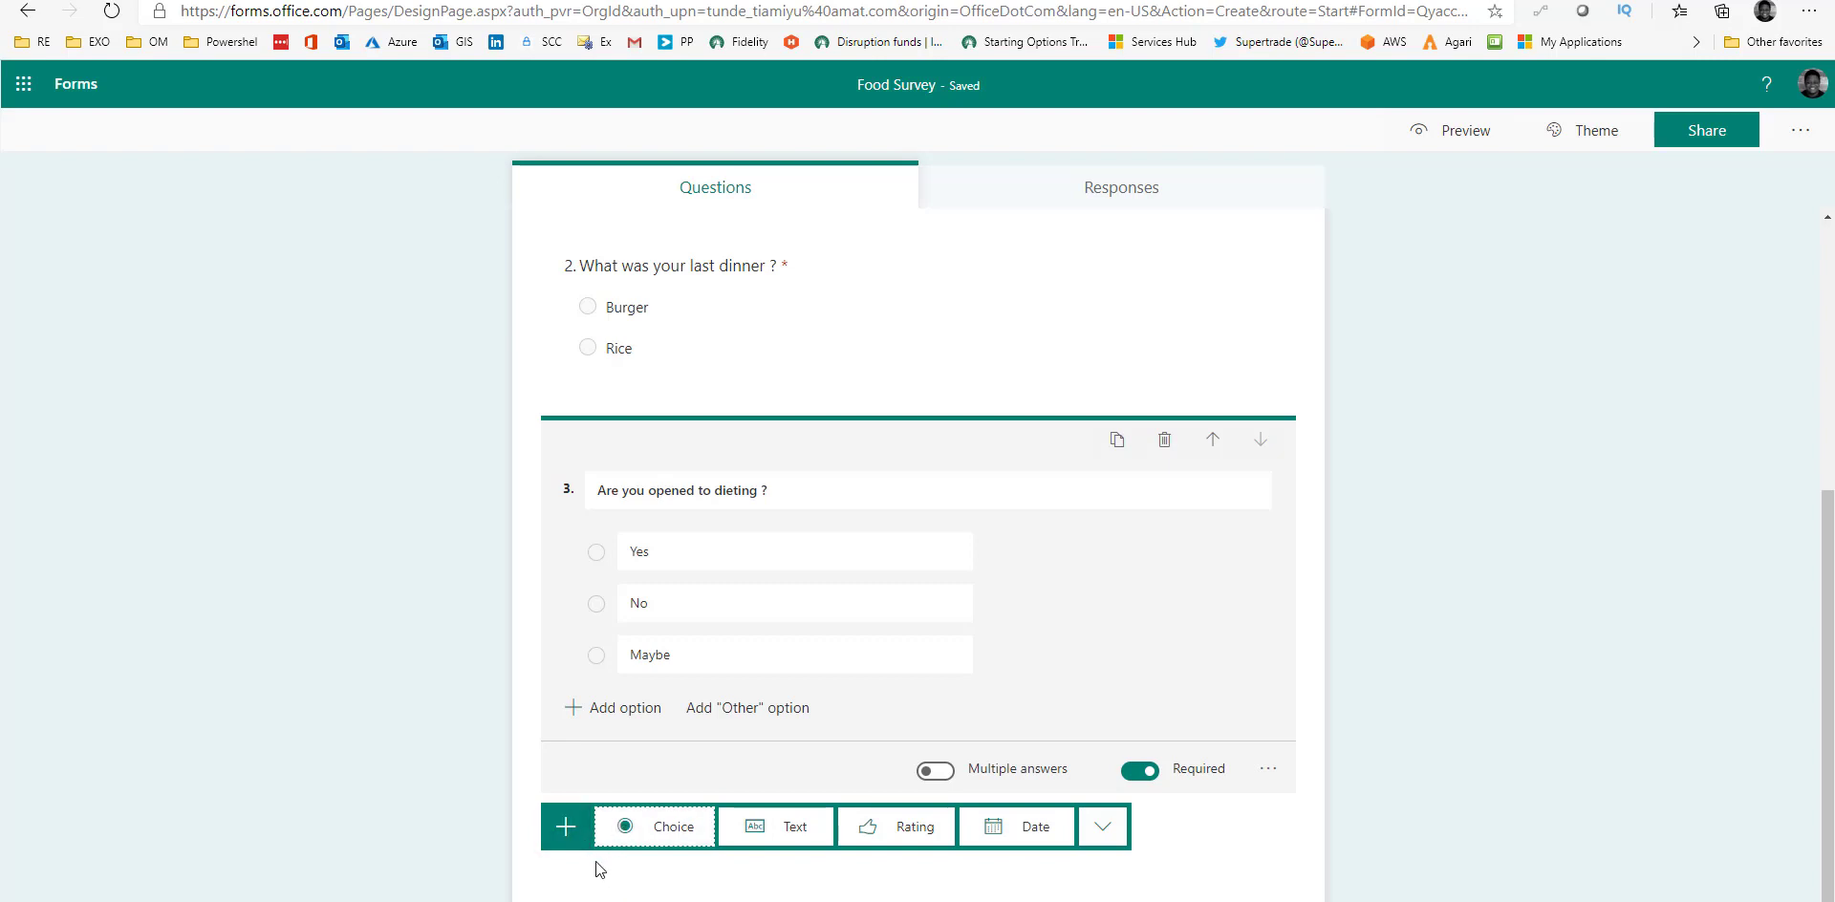
{"action": "left_click", "coordinate": [663, 833]}
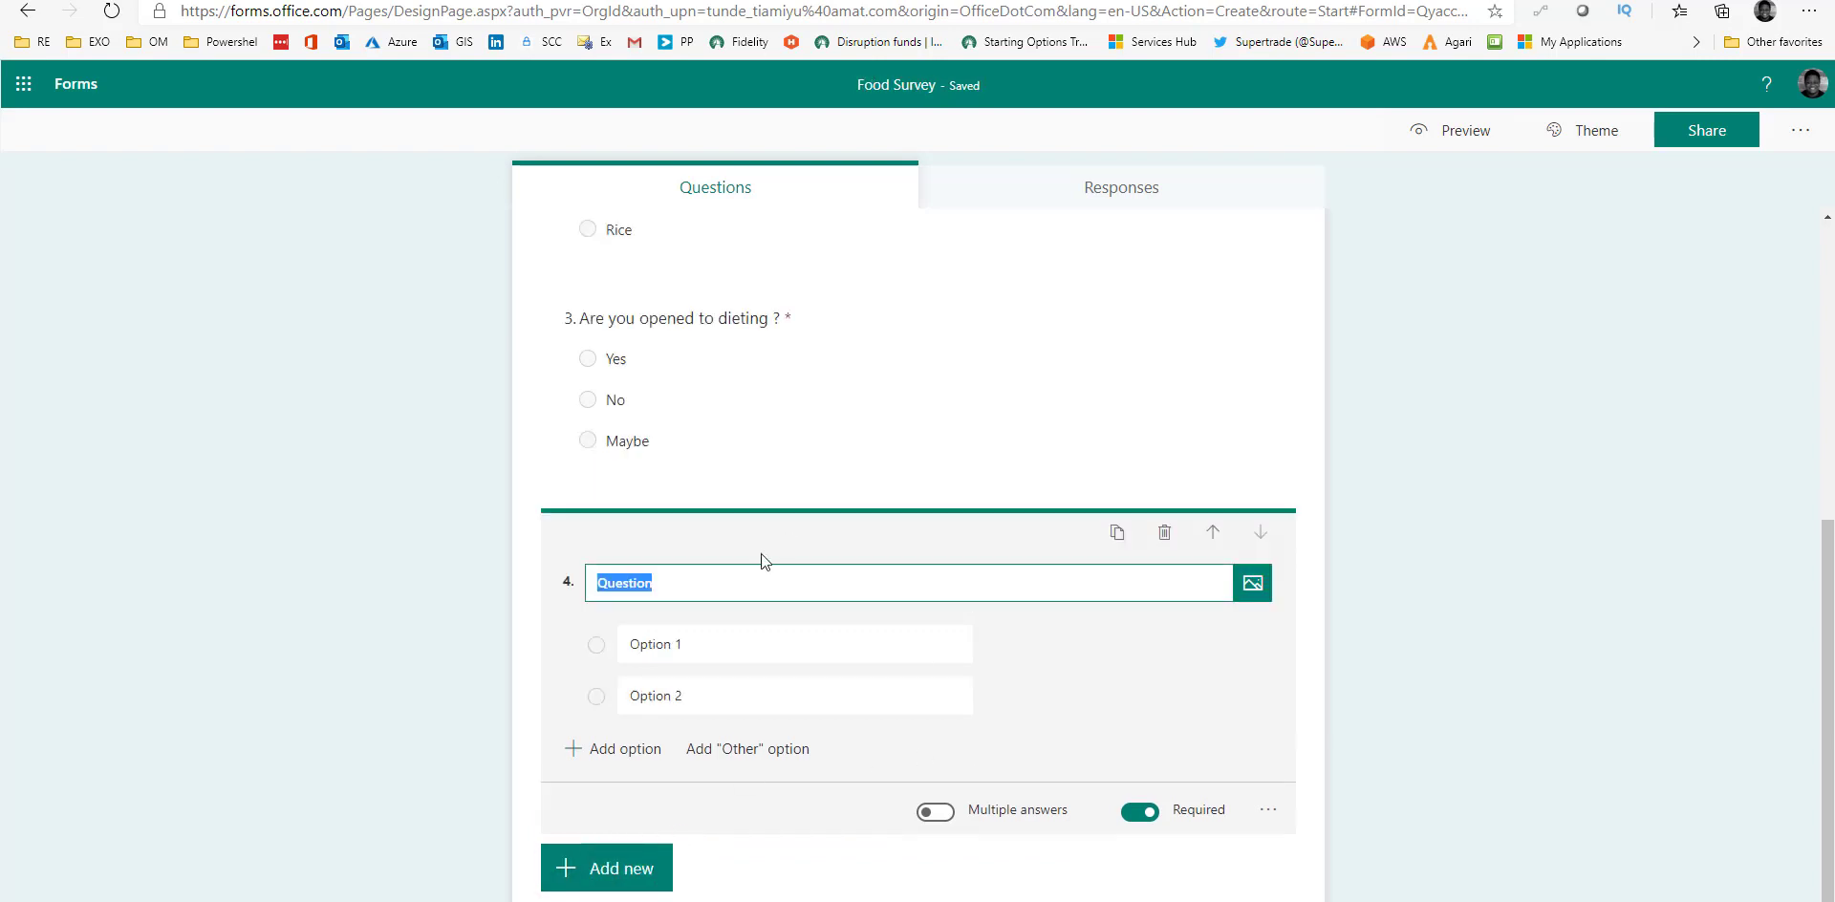
{"action": "type", "text": "Which dieting "}
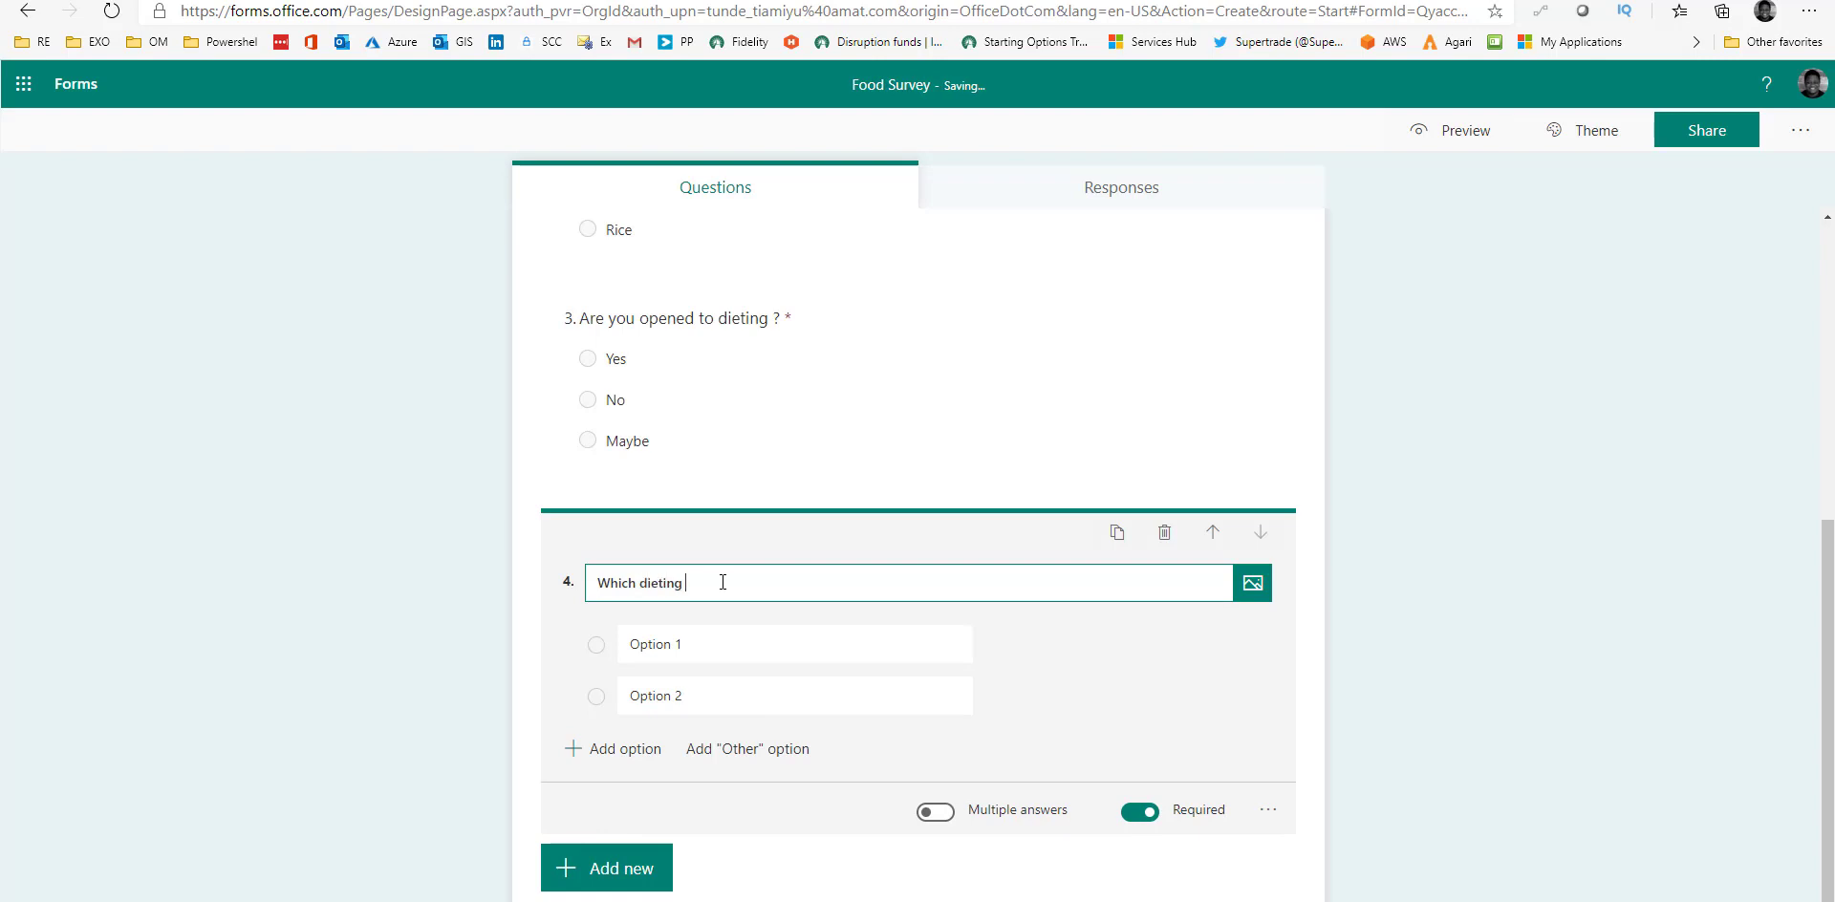
{"action": "type", "text": "option would you prefre"}
Set the dieting question's answers to Intermittent Fasting and Keto.
{"action": "left_click", "coordinate": [713, 646]}
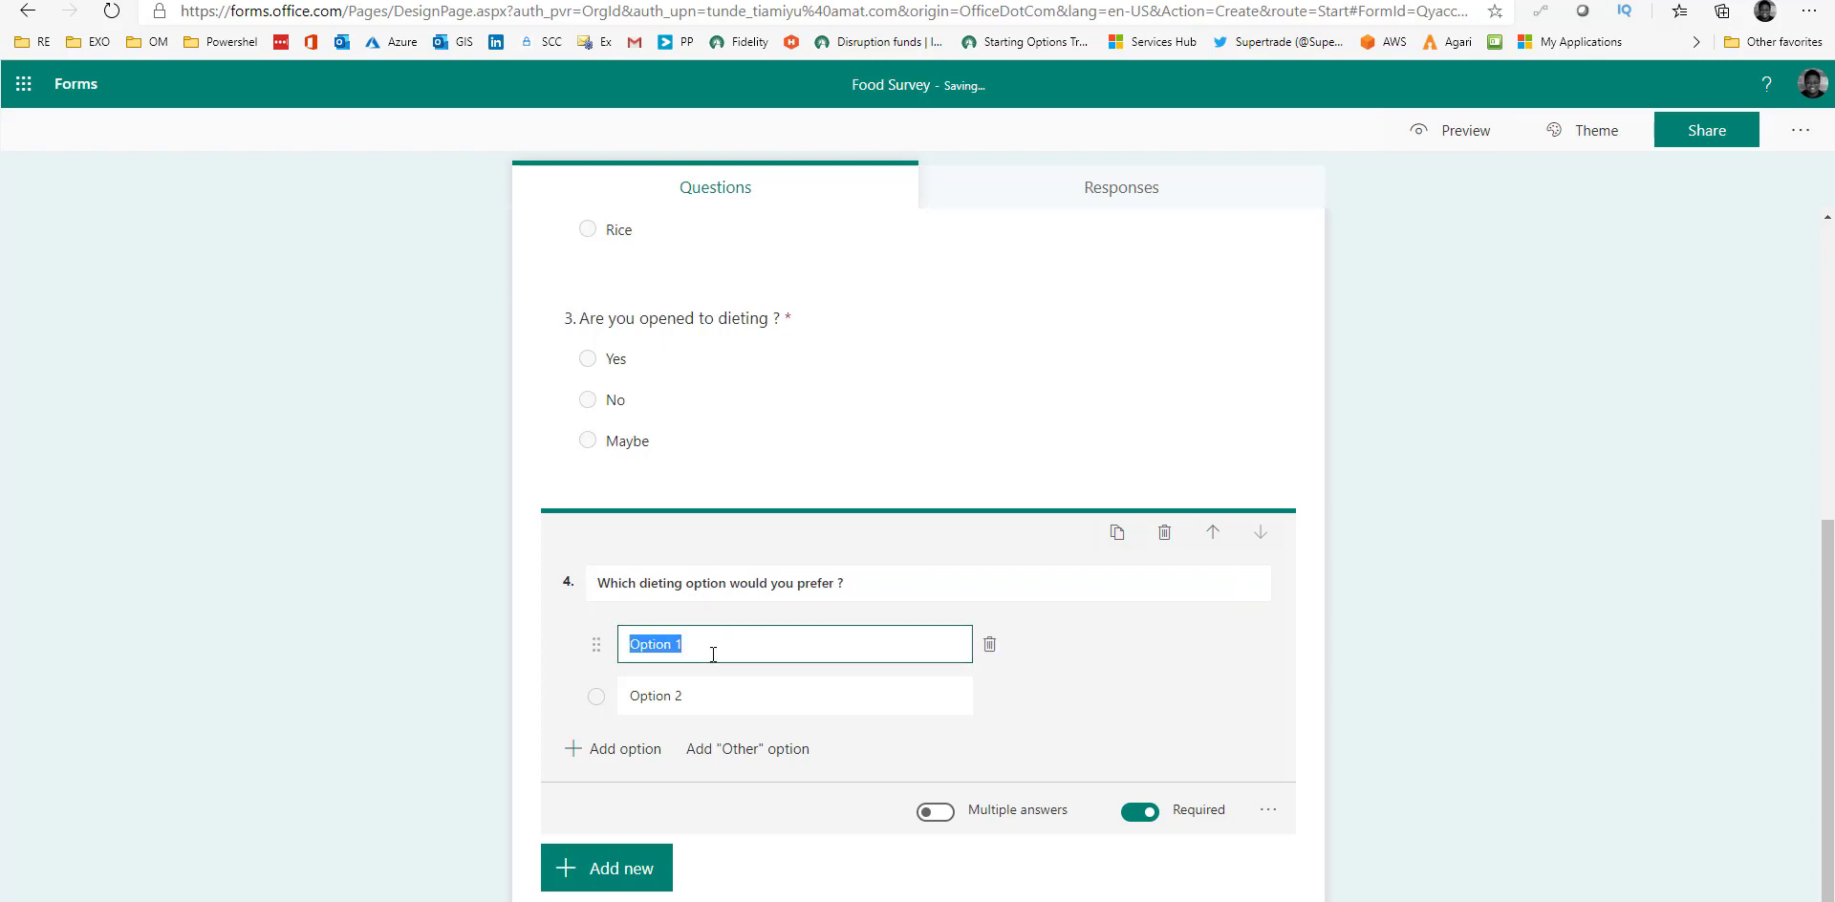
{"action": "type", "text": "Intermittent"}
{"action": "scroll", "coordinate": [713, 652], "scroll_direction": "up", "scroll_amount": 1}
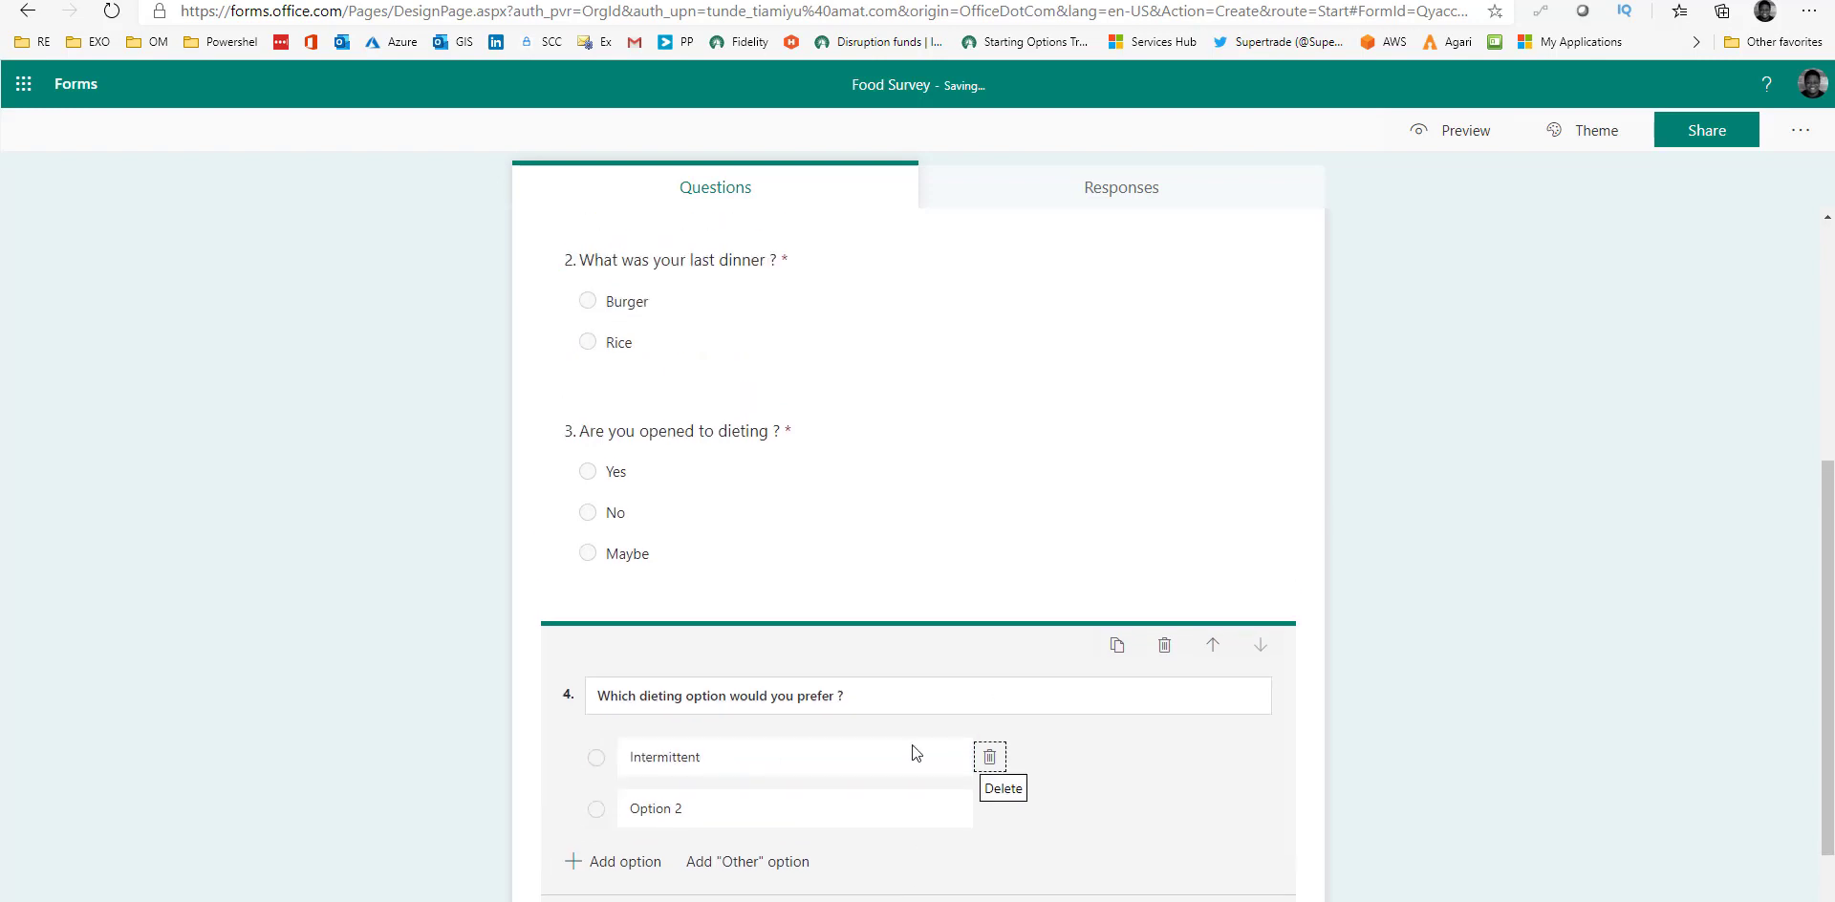
{"action": "double_click", "coordinate": [778, 756]}
{"action": "left_click", "coordinate": [777, 756]}
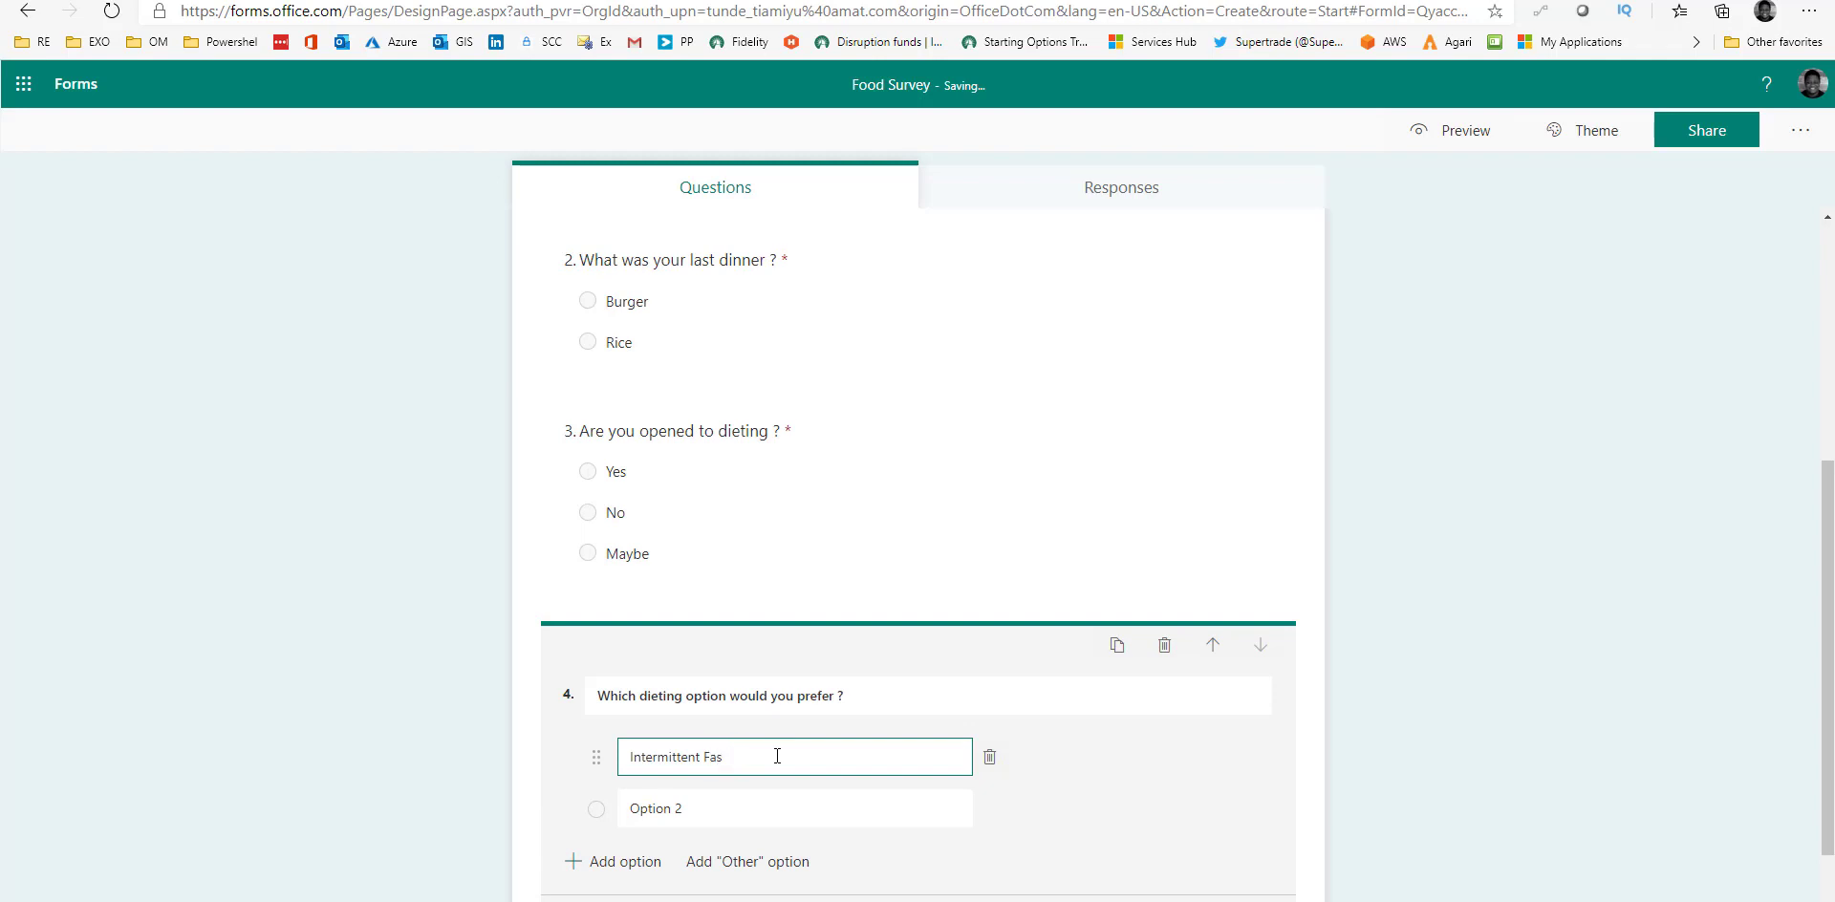
{"action": "type", "text": "Fasting"}
{"action": "left_click", "coordinate": [766, 803]}
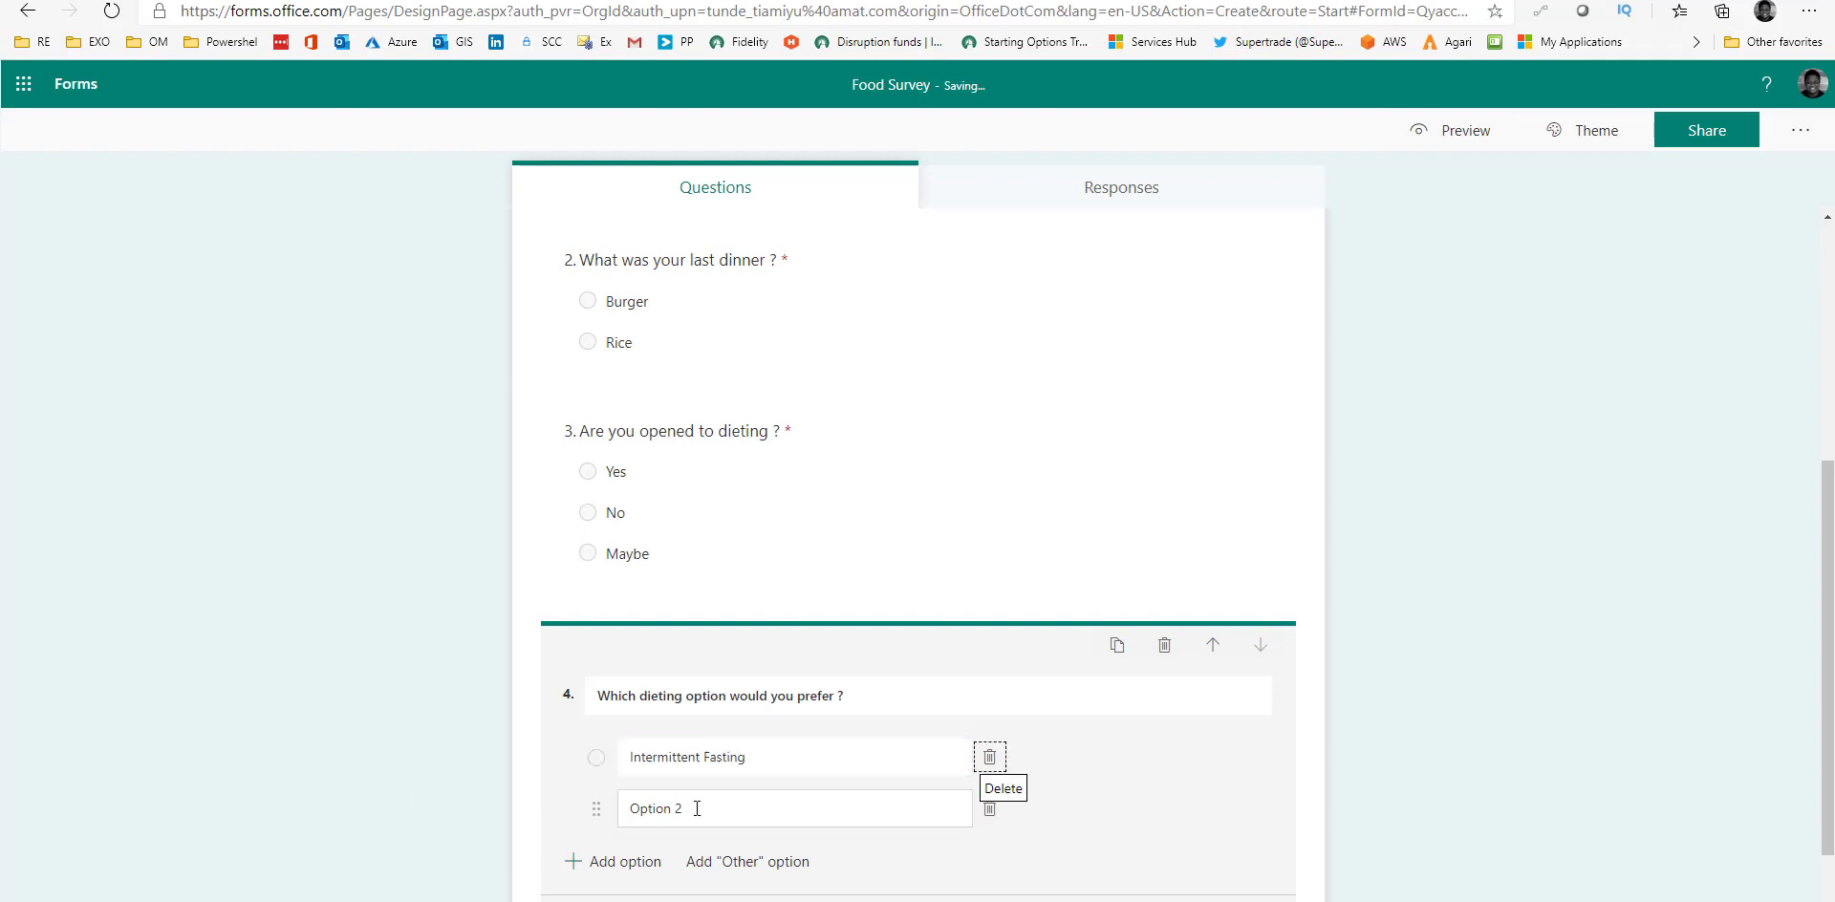
{"action": "type", "text": "K"}
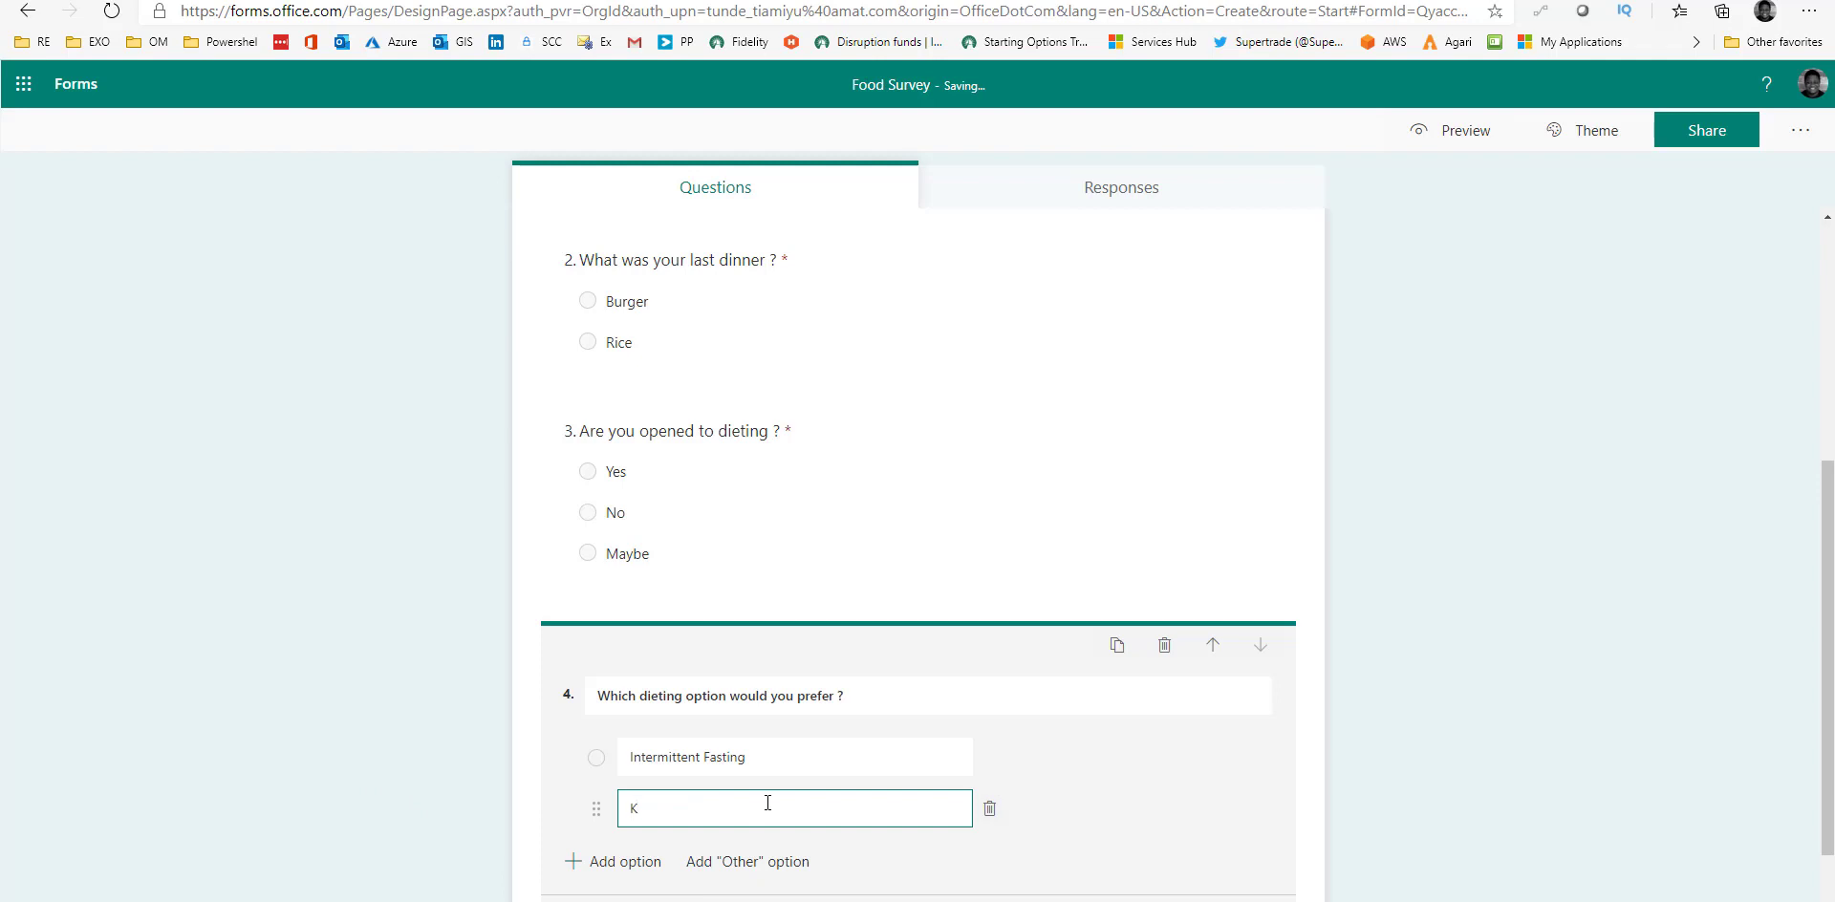
{"action": "type", "text": "eto"}
{"action": "scroll", "coordinate": [779, 793], "scroll_direction": "down", "scroll_amount": 2}
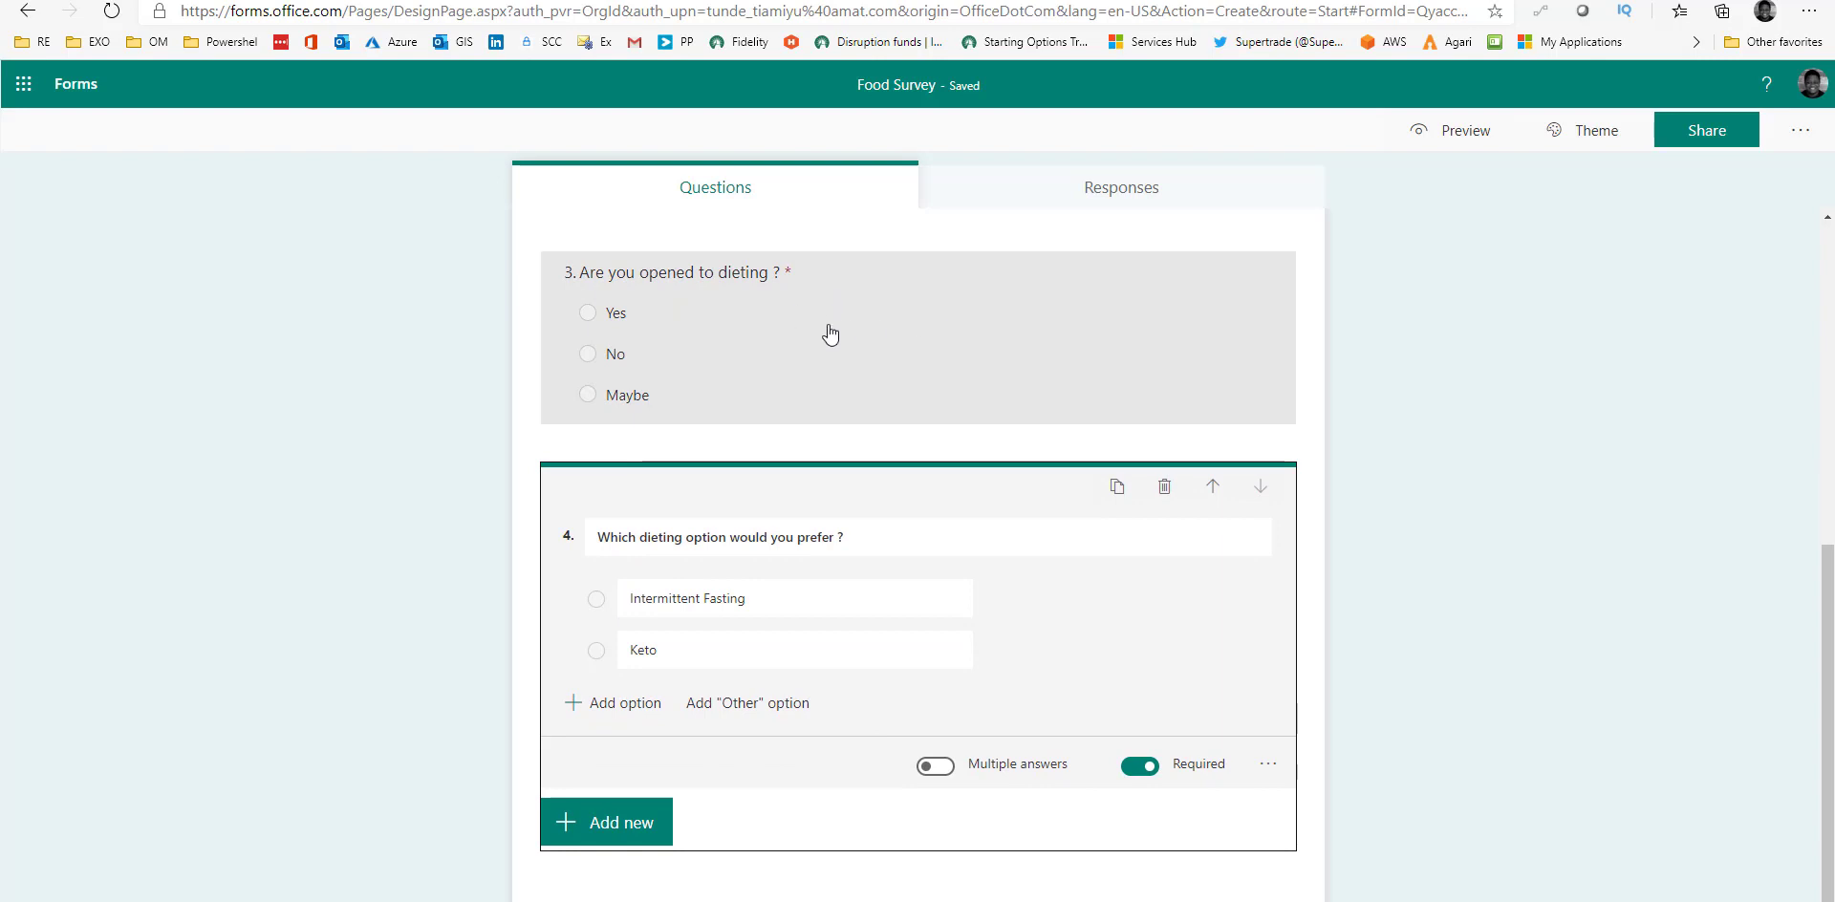
{"action": "left_click", "coordinate": [588, 839]}
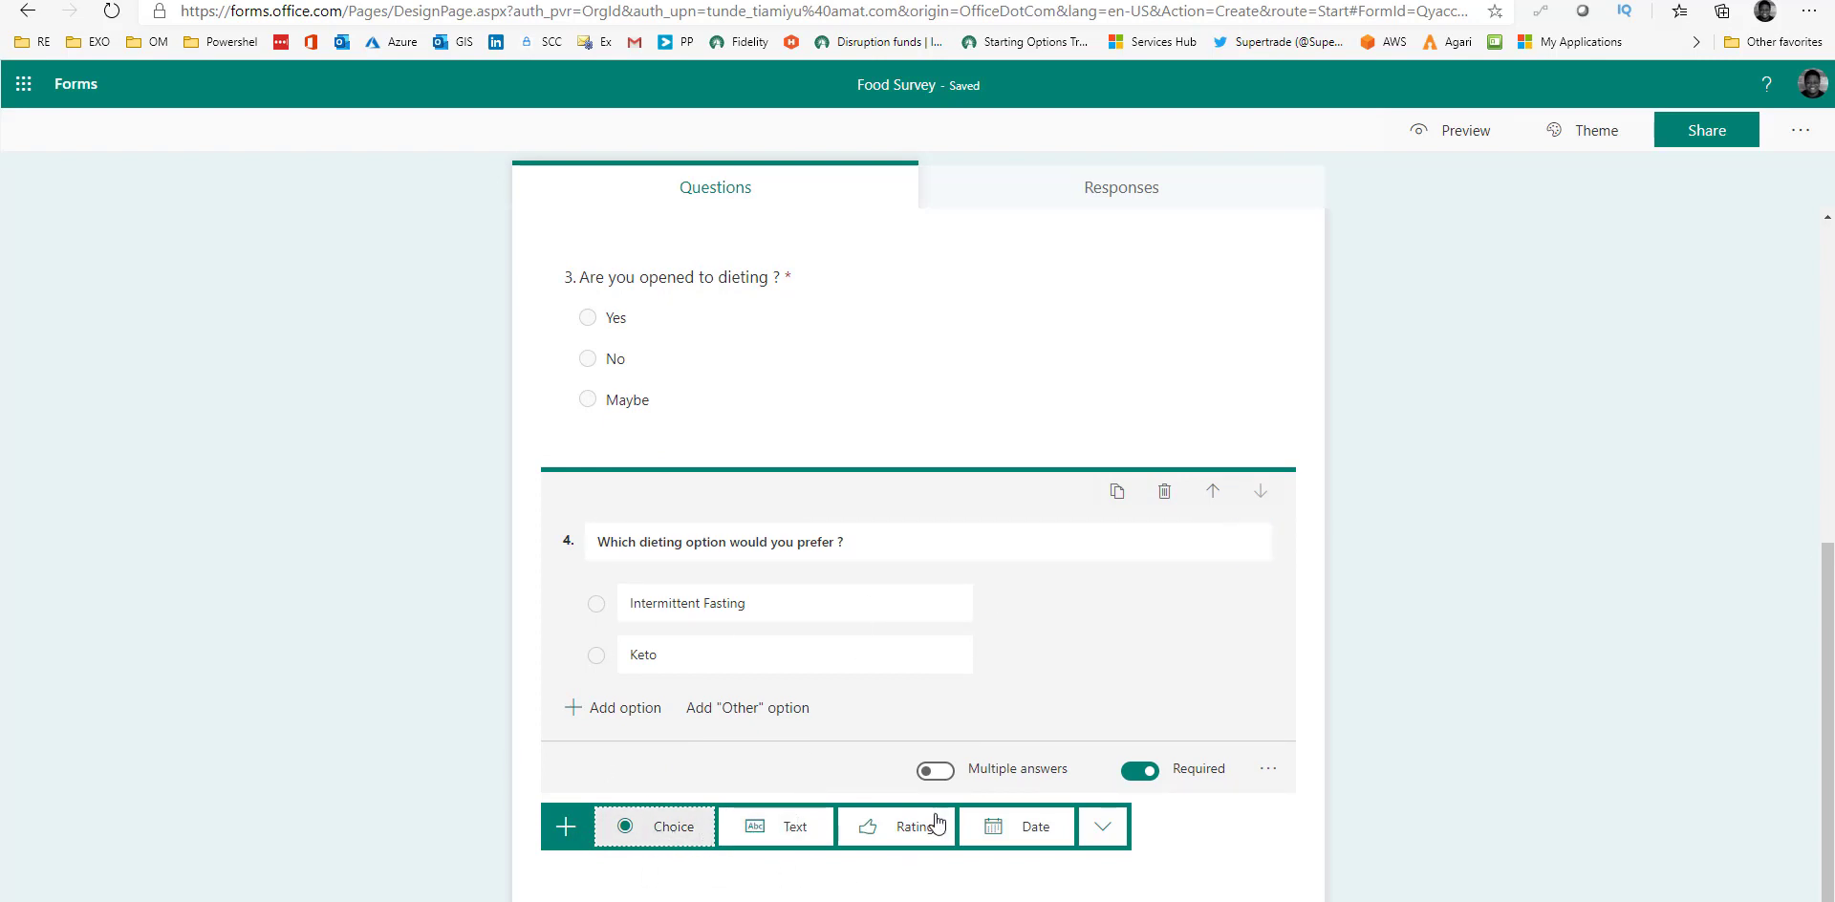
Add question 5 as a 5-level star rating titled 'Rate this questionnaire'.
{"action": "left_click", "coordinate": [898, 836]}
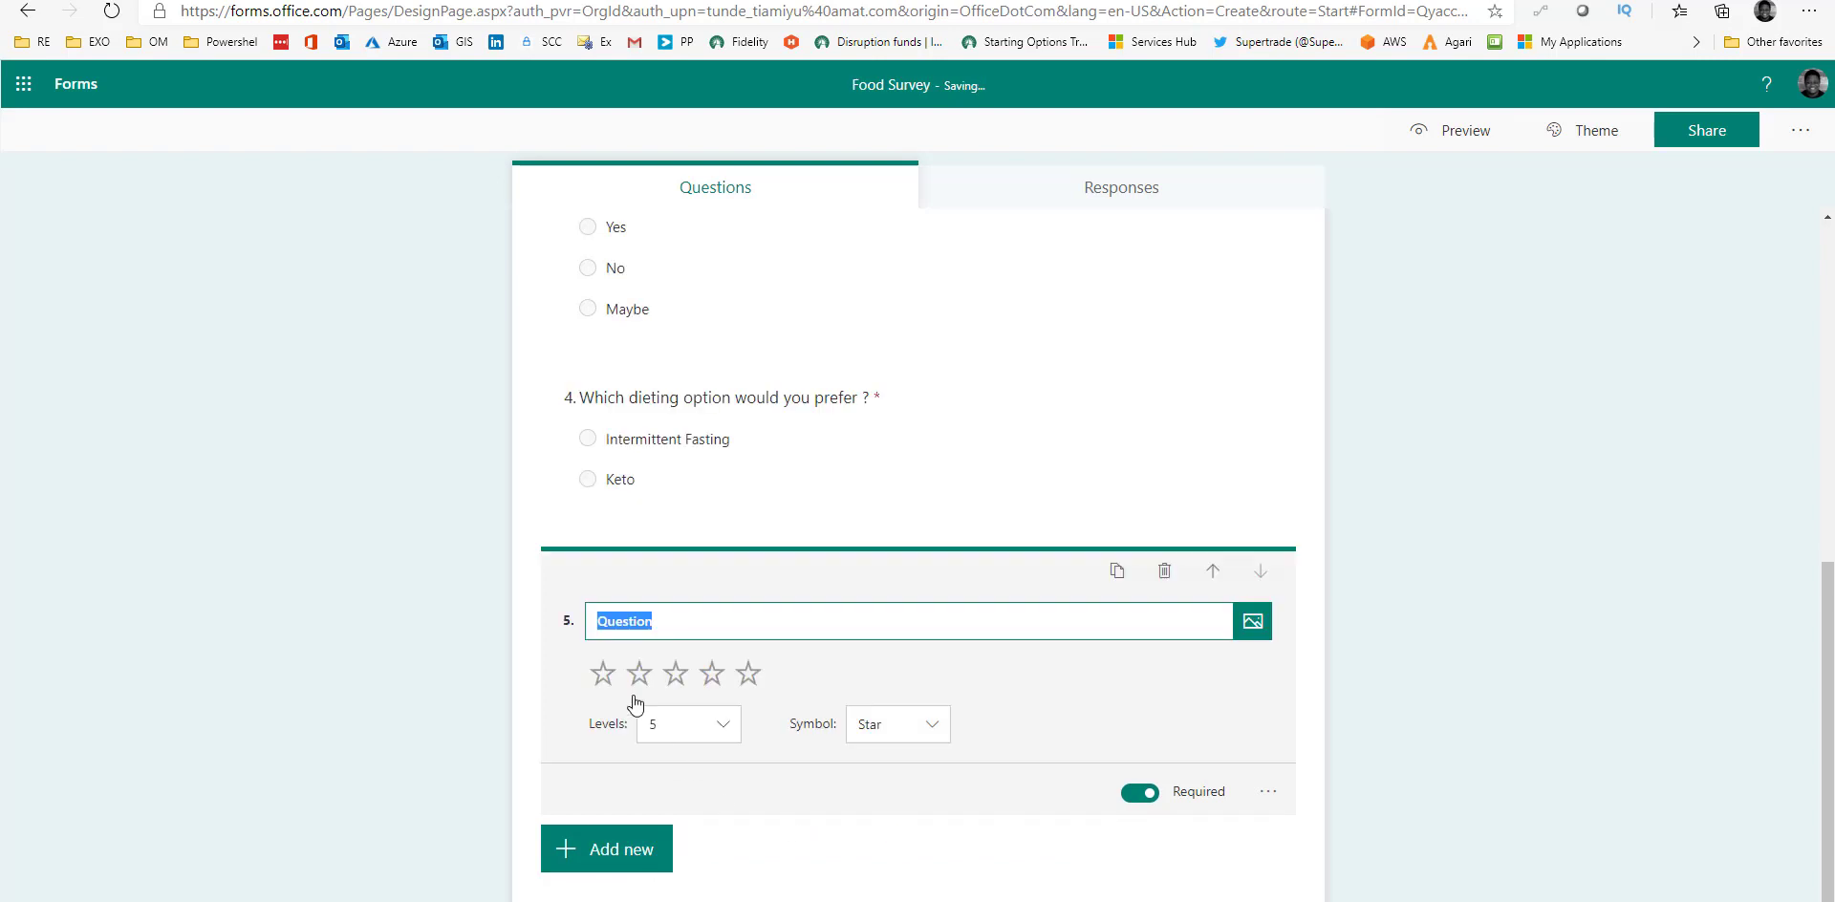
{"action": "left_click_drag", "start_coordinate": [626, 621], "coordinate": [744, 653]}
{"action": "type", "text": "Rate this questionnaire"}
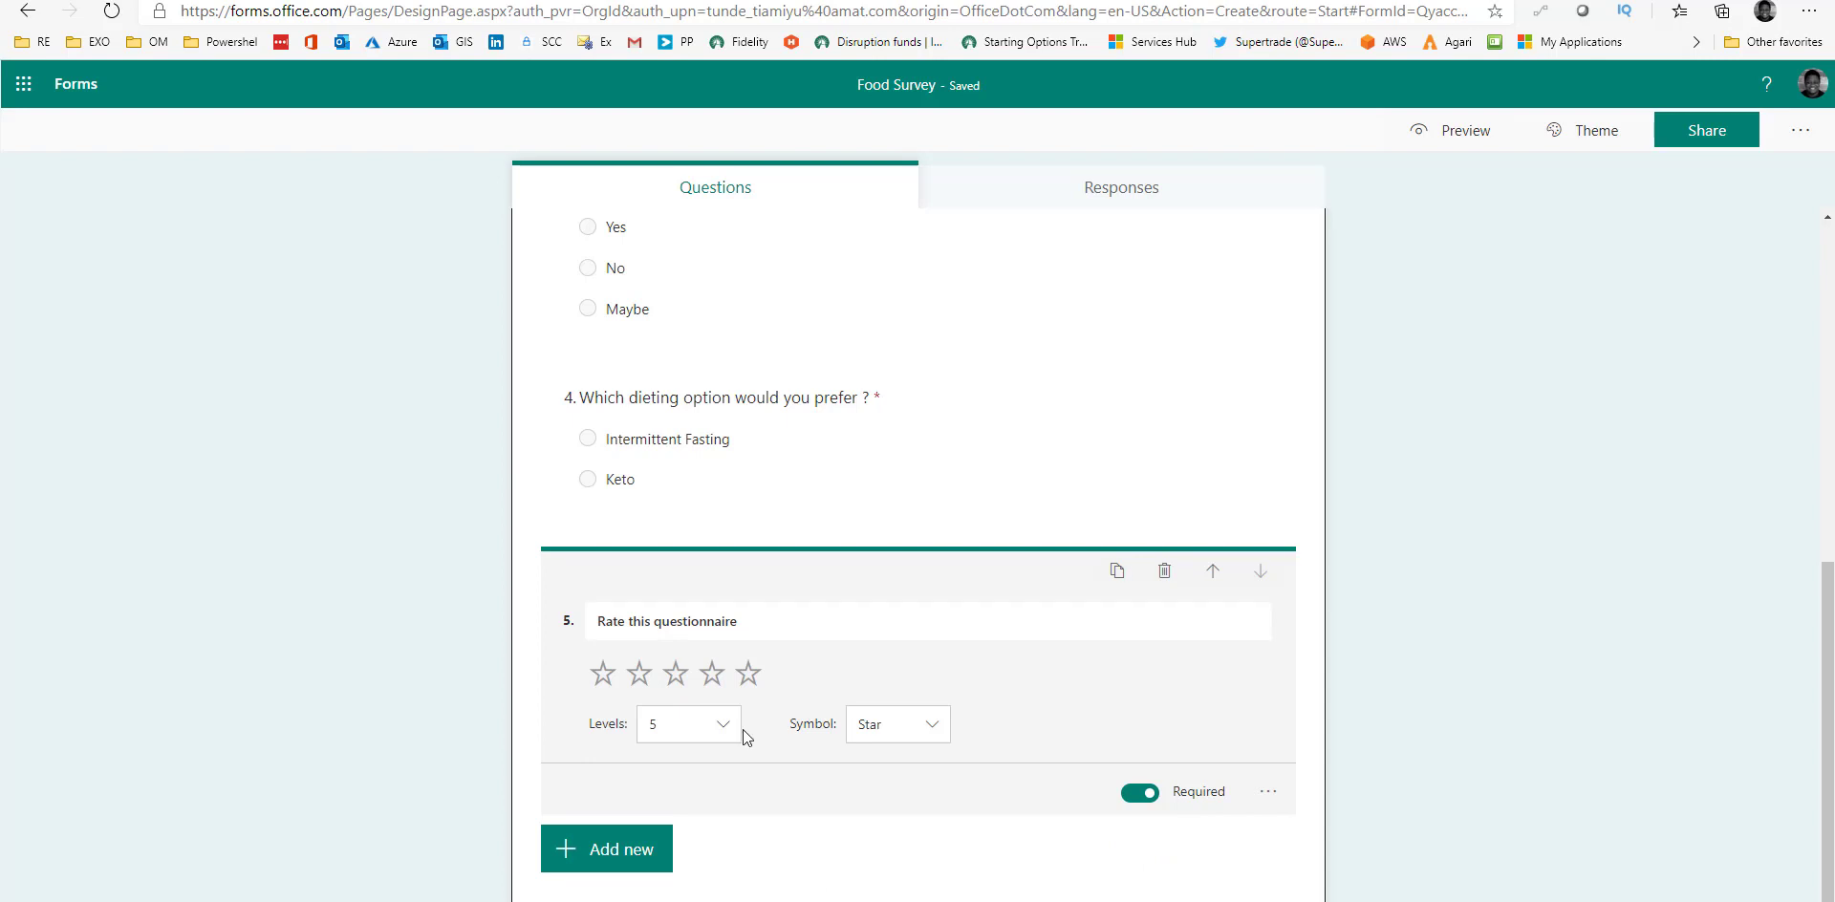
{"action": "scroll", "coordinate": [742, 730], "scroll_direction": "up", "scroll_amount": 2}
{"action": "scroll", "coordinate": [611, 593], "scroll_direction": "up", "scroll_amount": 2}
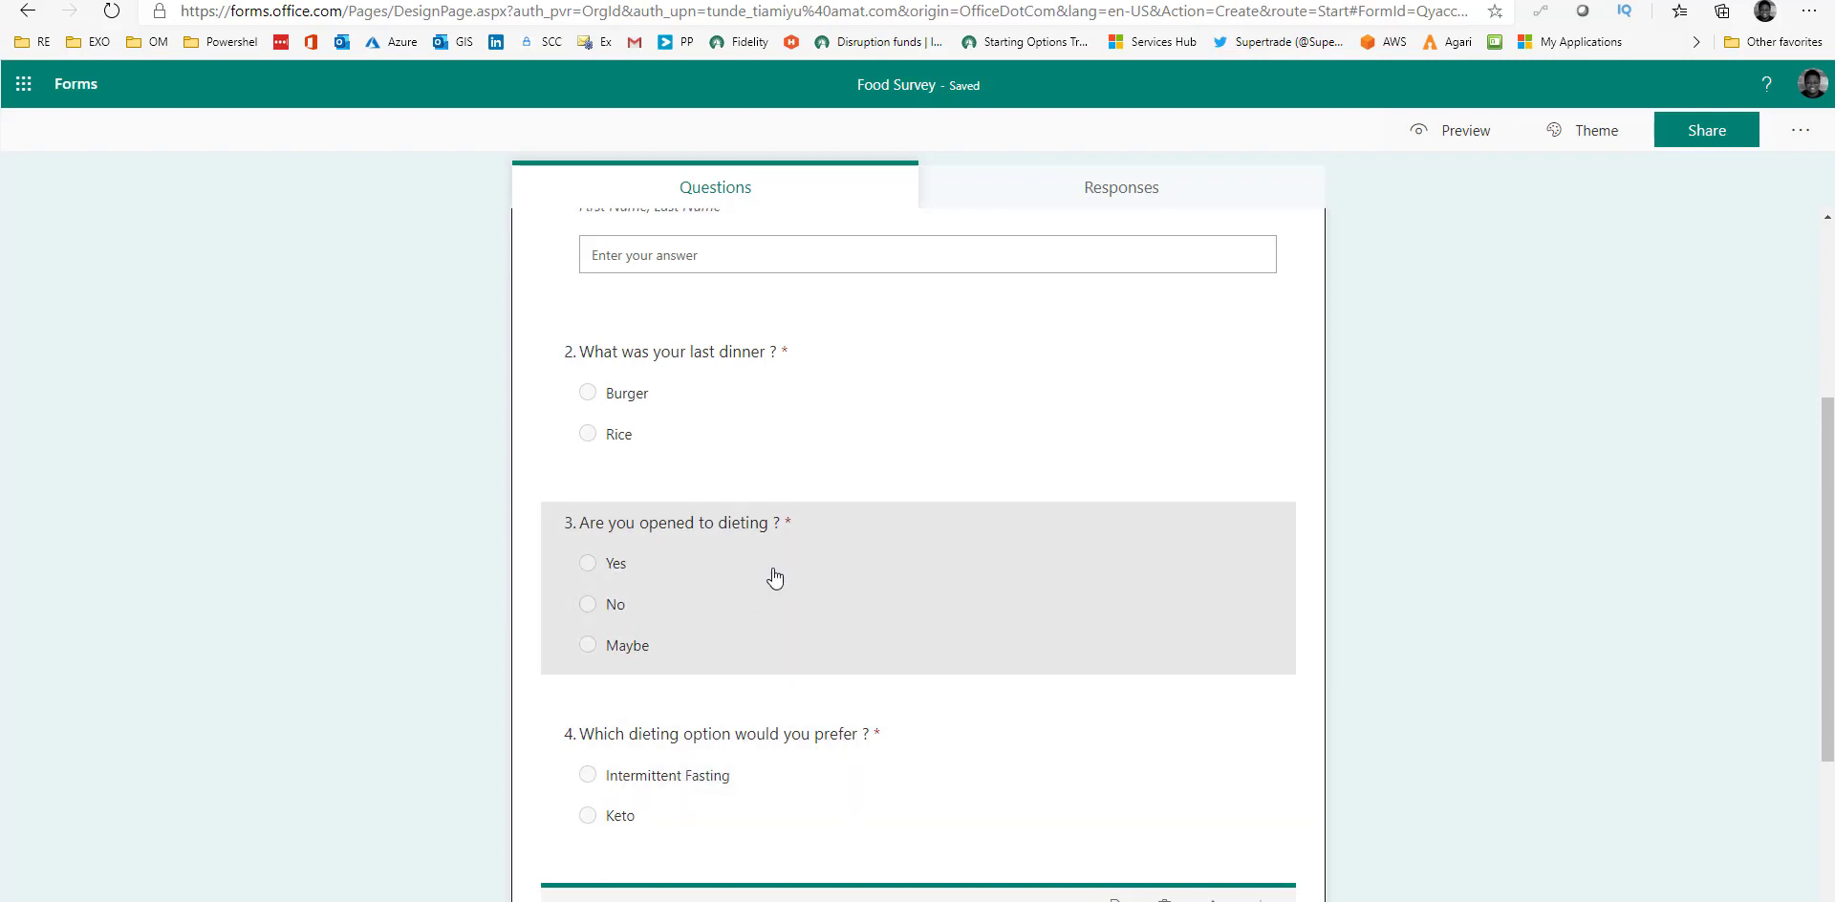
Turn on branching for question 3's answers.
{"action": "left_click", "coordinate": [933, 542]}
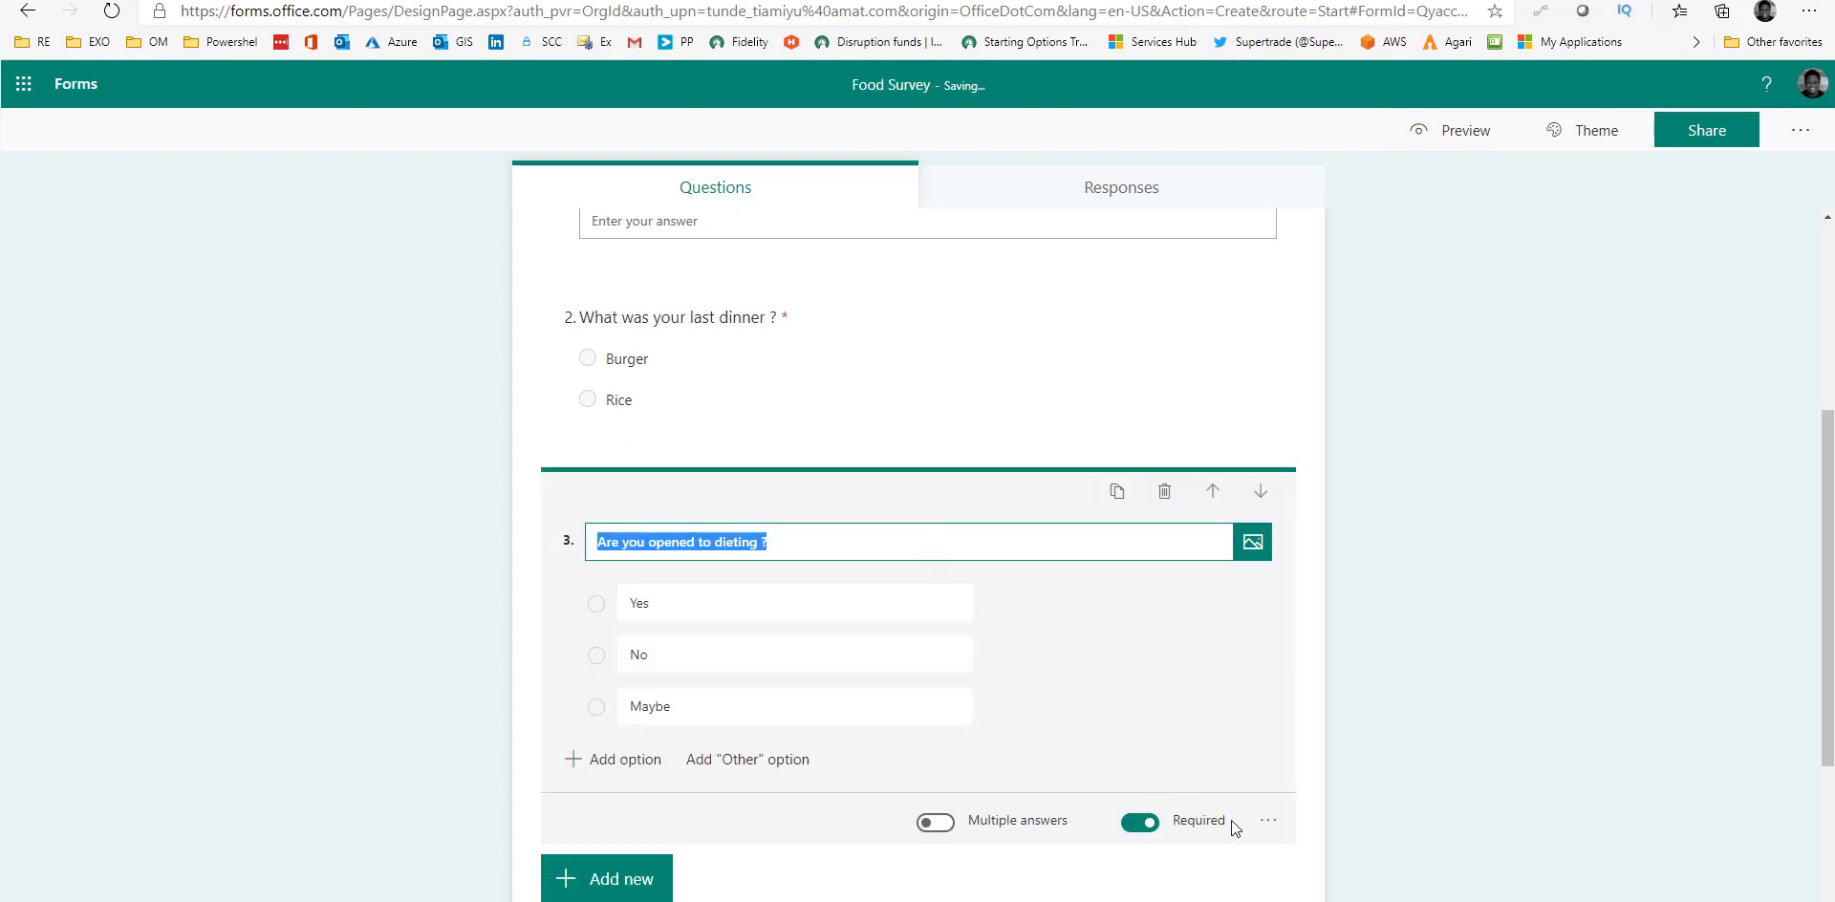
{"action": "left_click", "coordinate": [1269, 820]}
{"action": "scroll", "coordinate": [1300, 831], "scroll_direction": "down", "scroll_amount": 2}
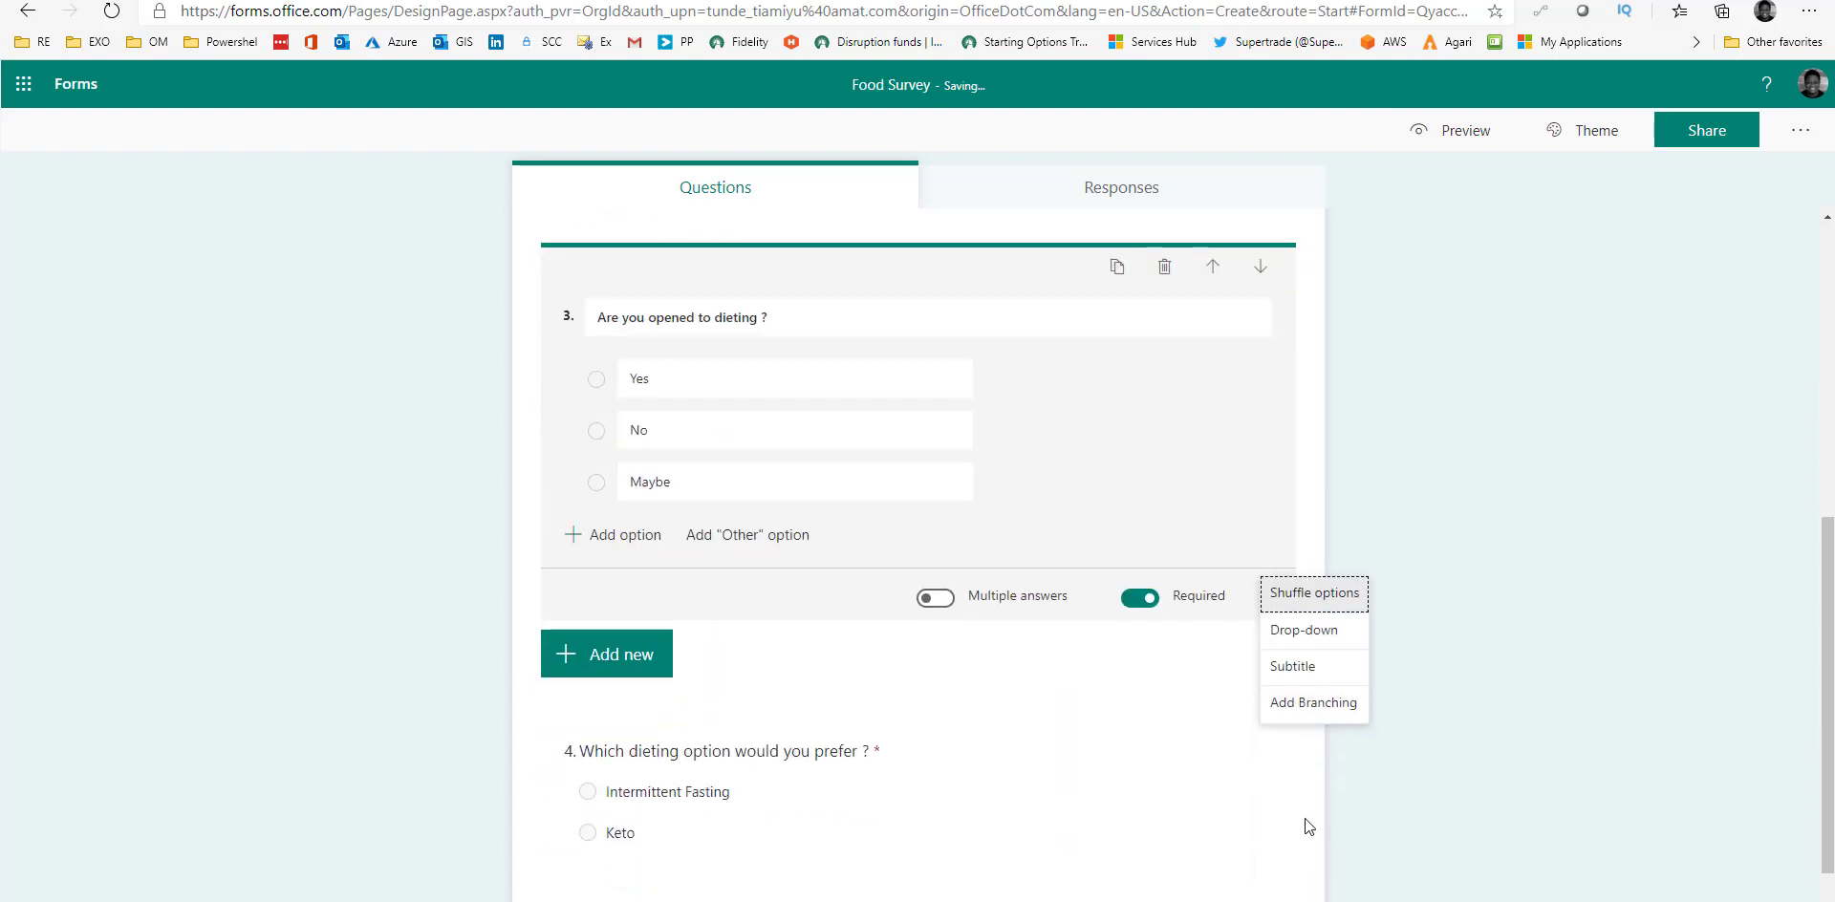
{"action": "left_click", "coordinate": [1328, 712]}
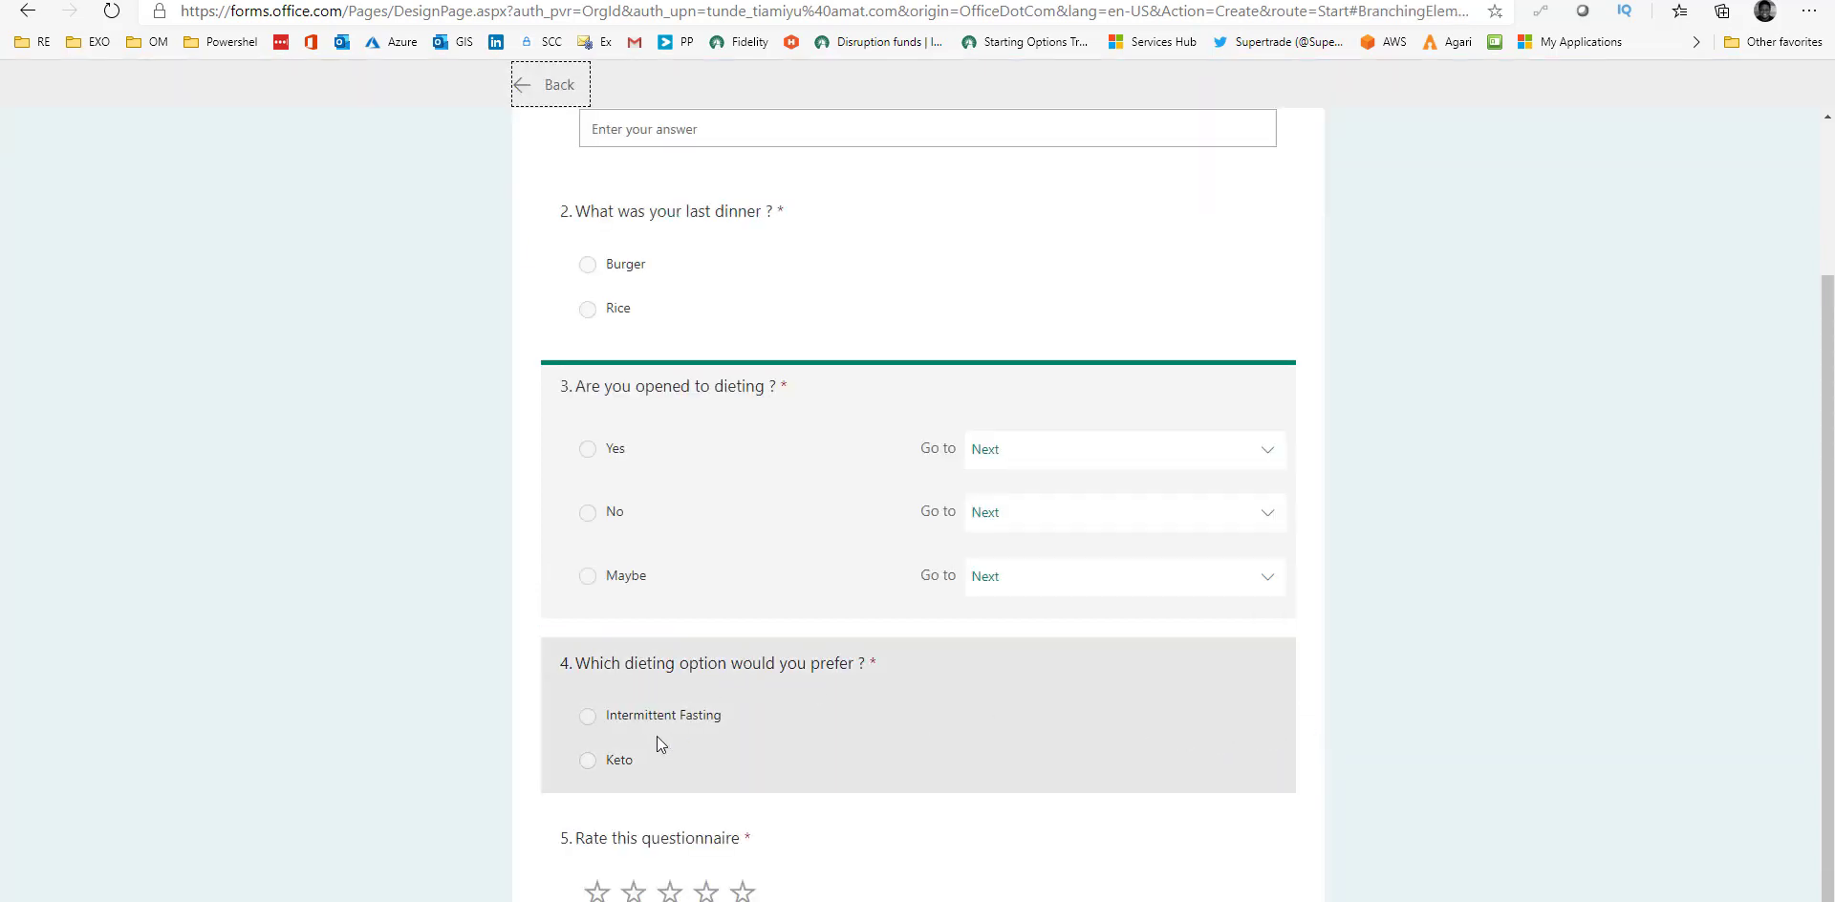
{"action": "scroll", "coordinate": [1013, 650], "scroll_direction": "up", "scroll_amount": 2}
{"action": "scroll", "coordinate": [1017, 569], "scroll_direction": "down", "scroll_amount": 3}
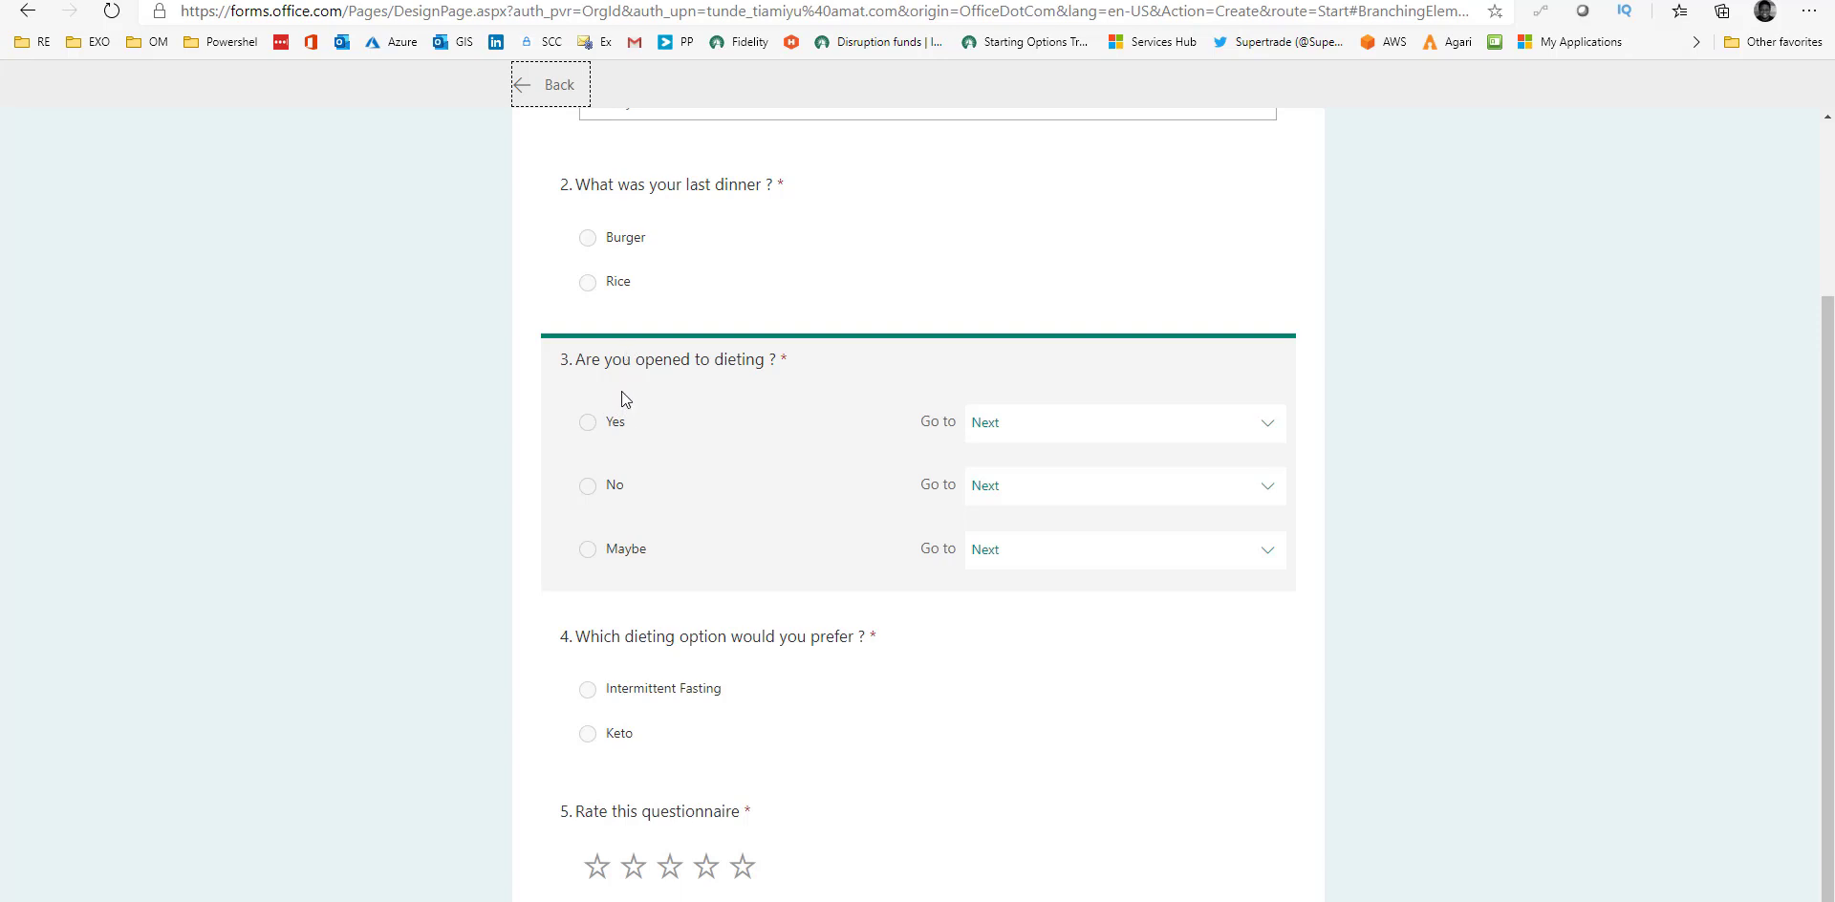
Route Yes and Maybe answers to question 4 and No answers to question 5.
{"action": "left_click", "coordinate": [1110, 426]}
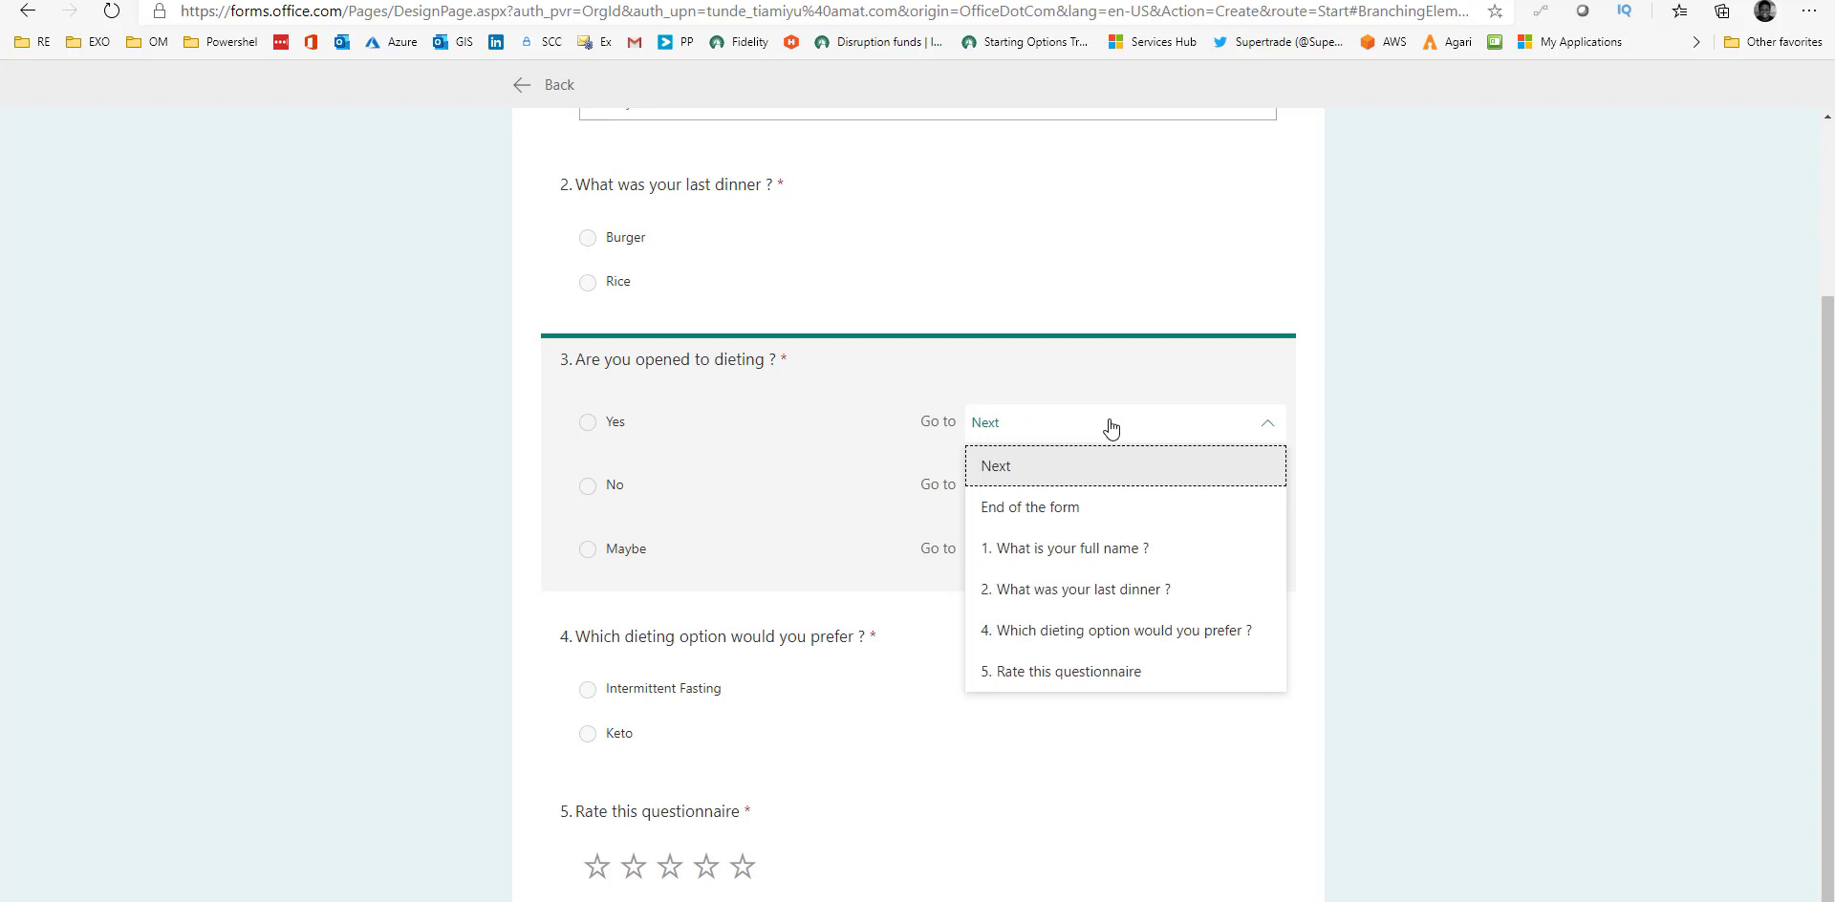
{"action": "left_click", "coordinate": [1119, 643]}
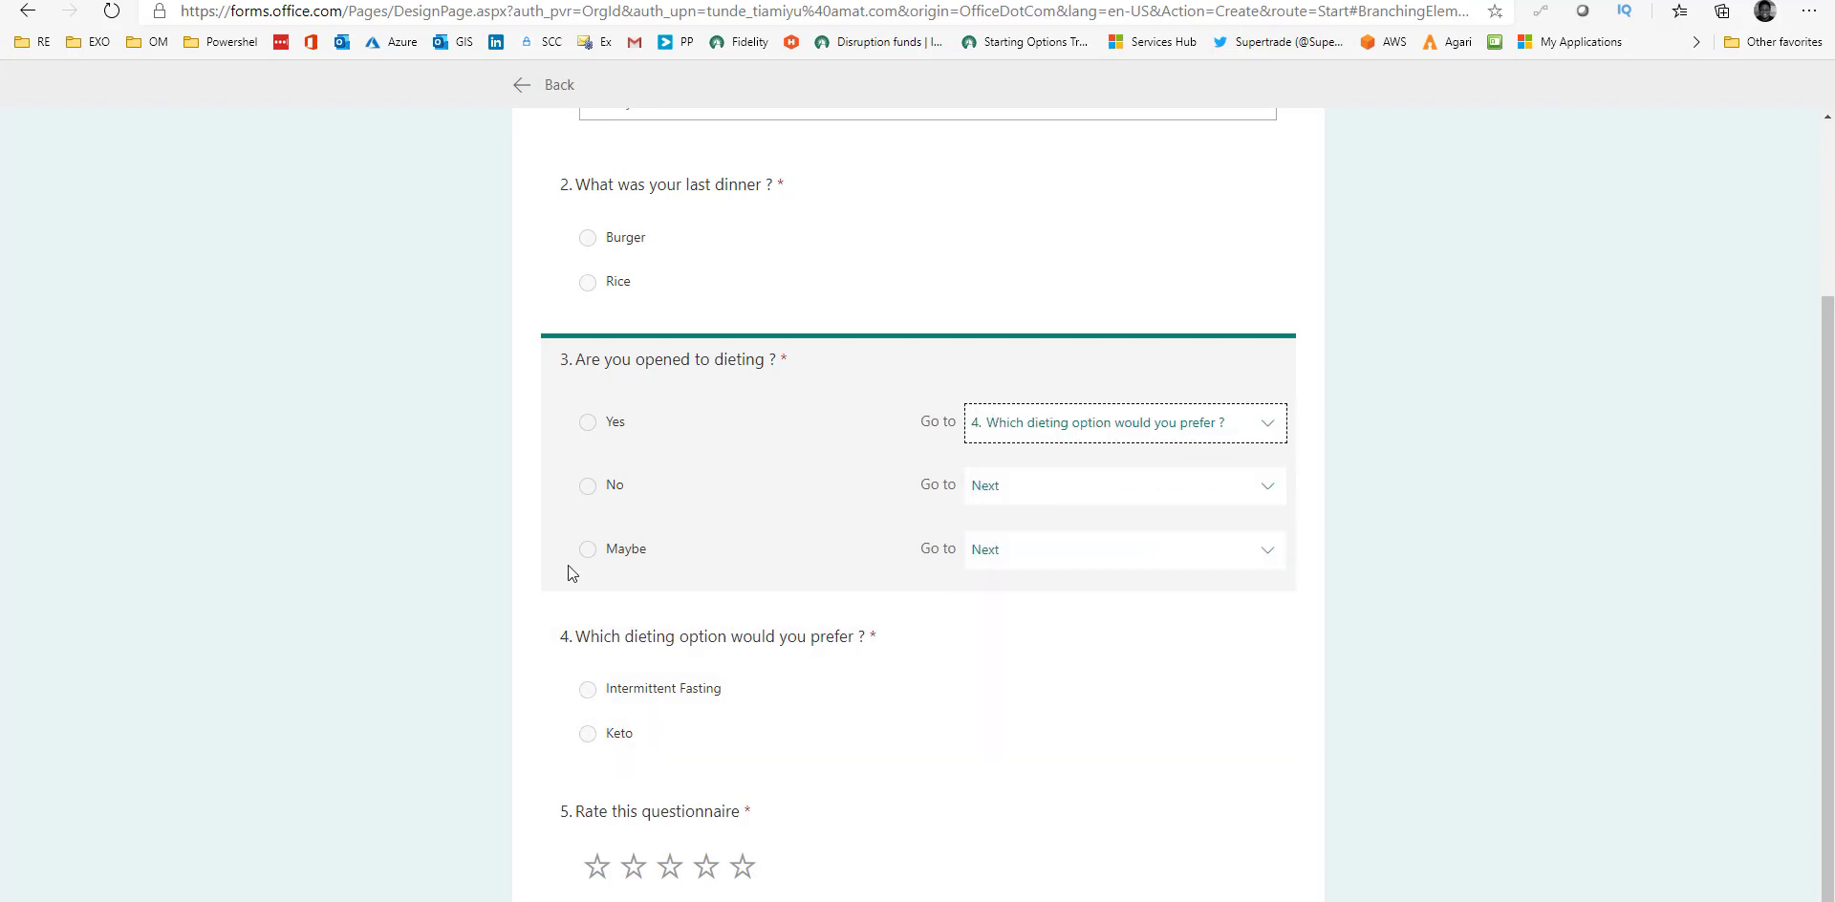
{"action": "left_click", "coordinate": [1083, 494]}
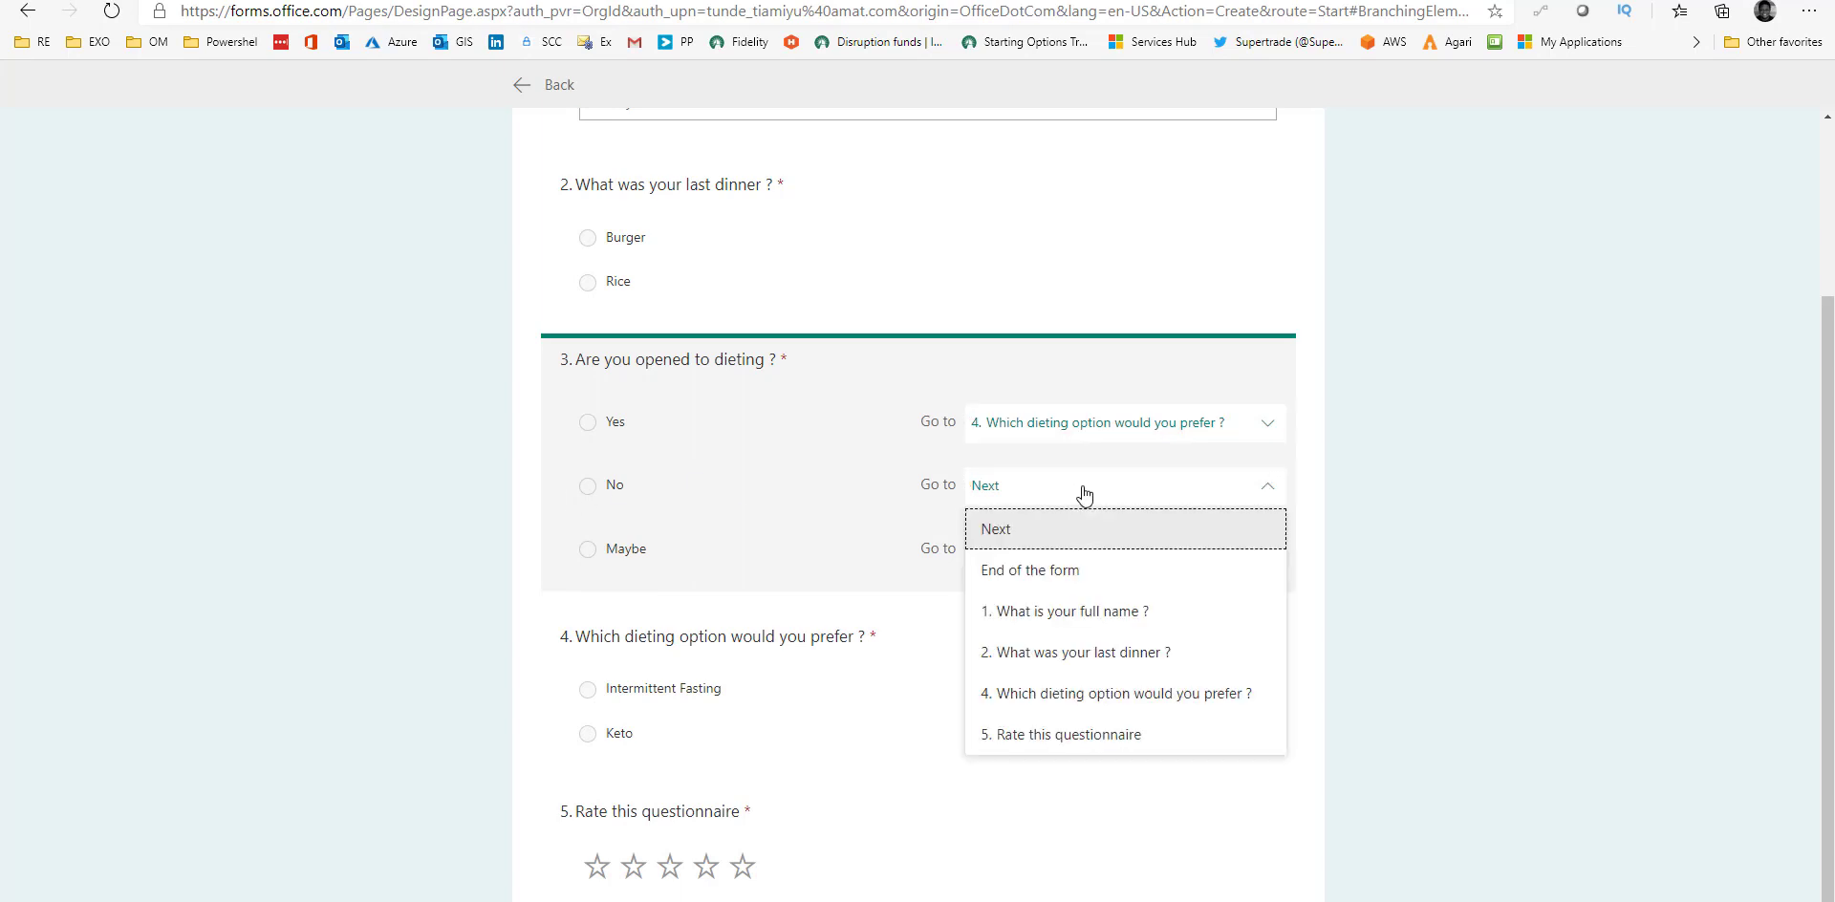
{"action": "left_click", "coordinate": [1109, 743]}
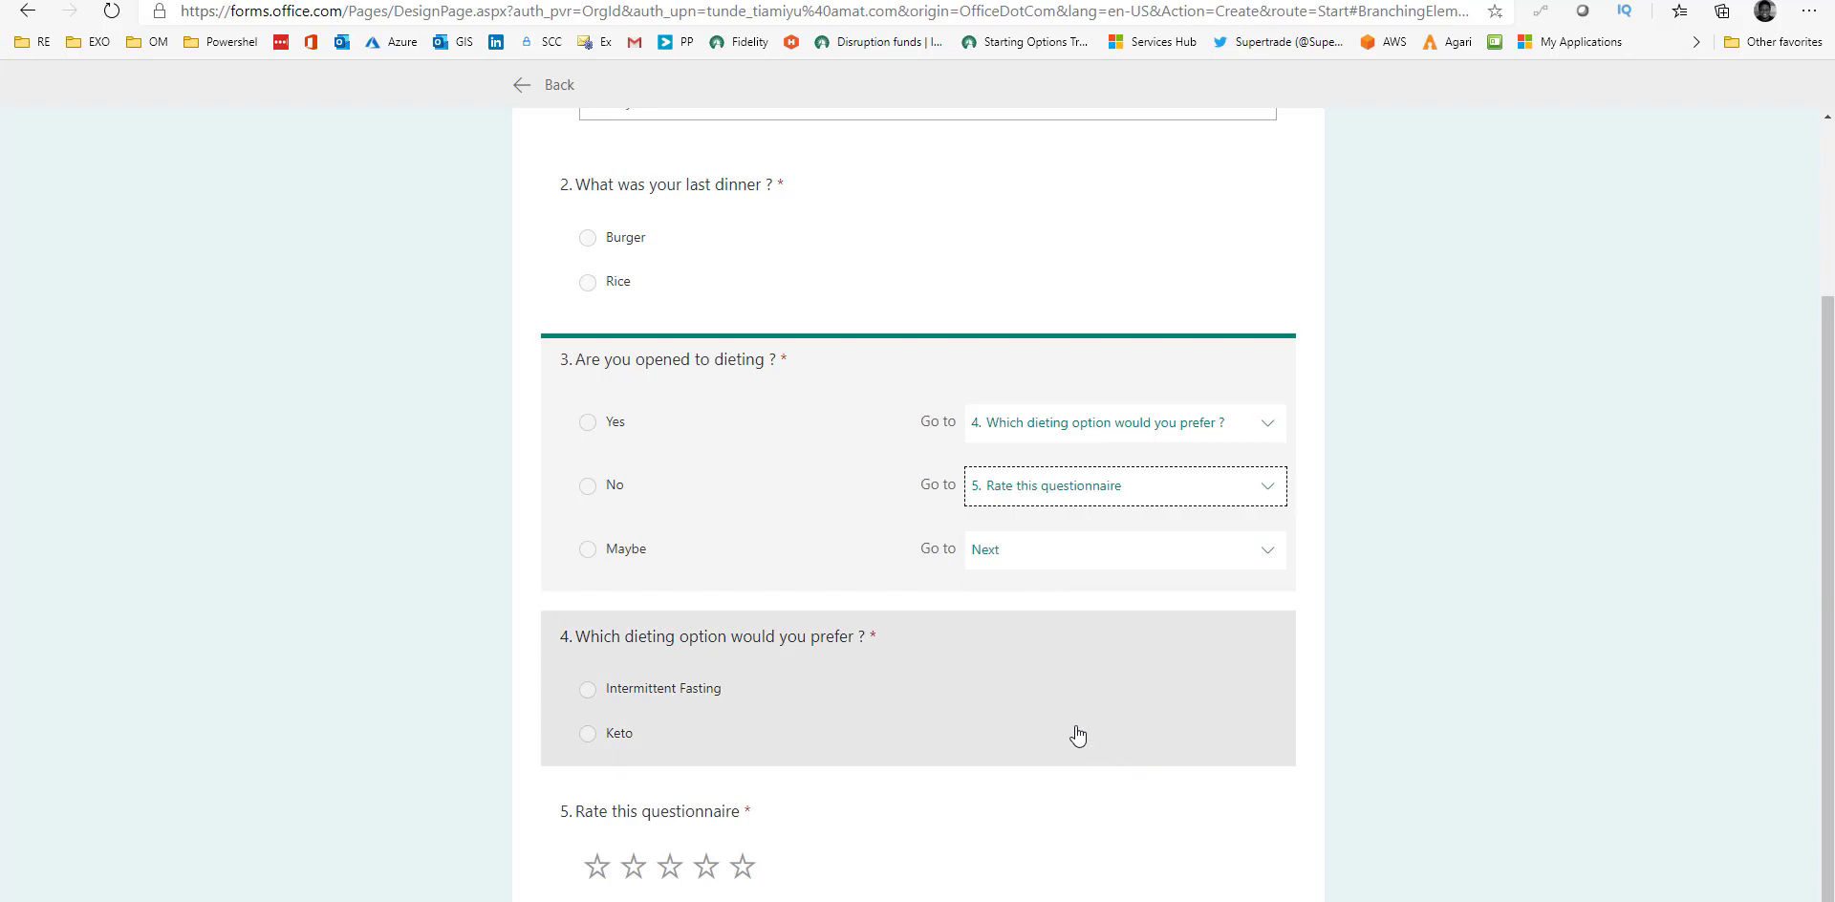
{"action": "left_click", "coordinate": [1122, 554]}
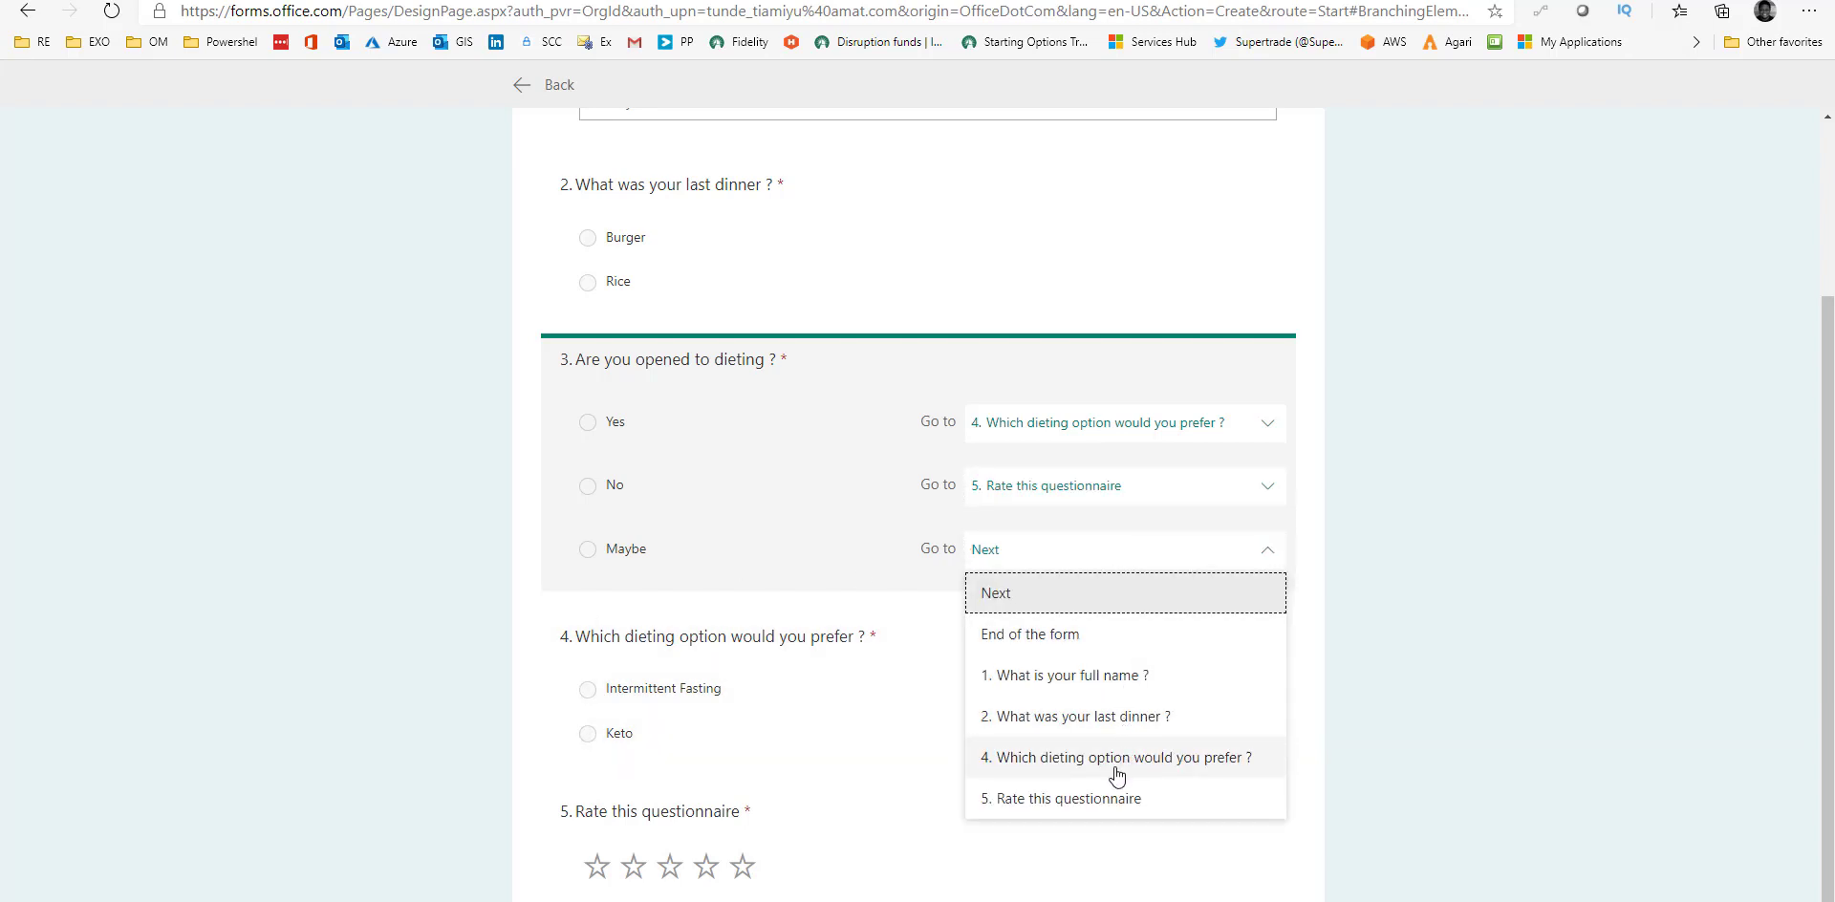
{"action": "left_click", "coordinate": [1212, 760]}
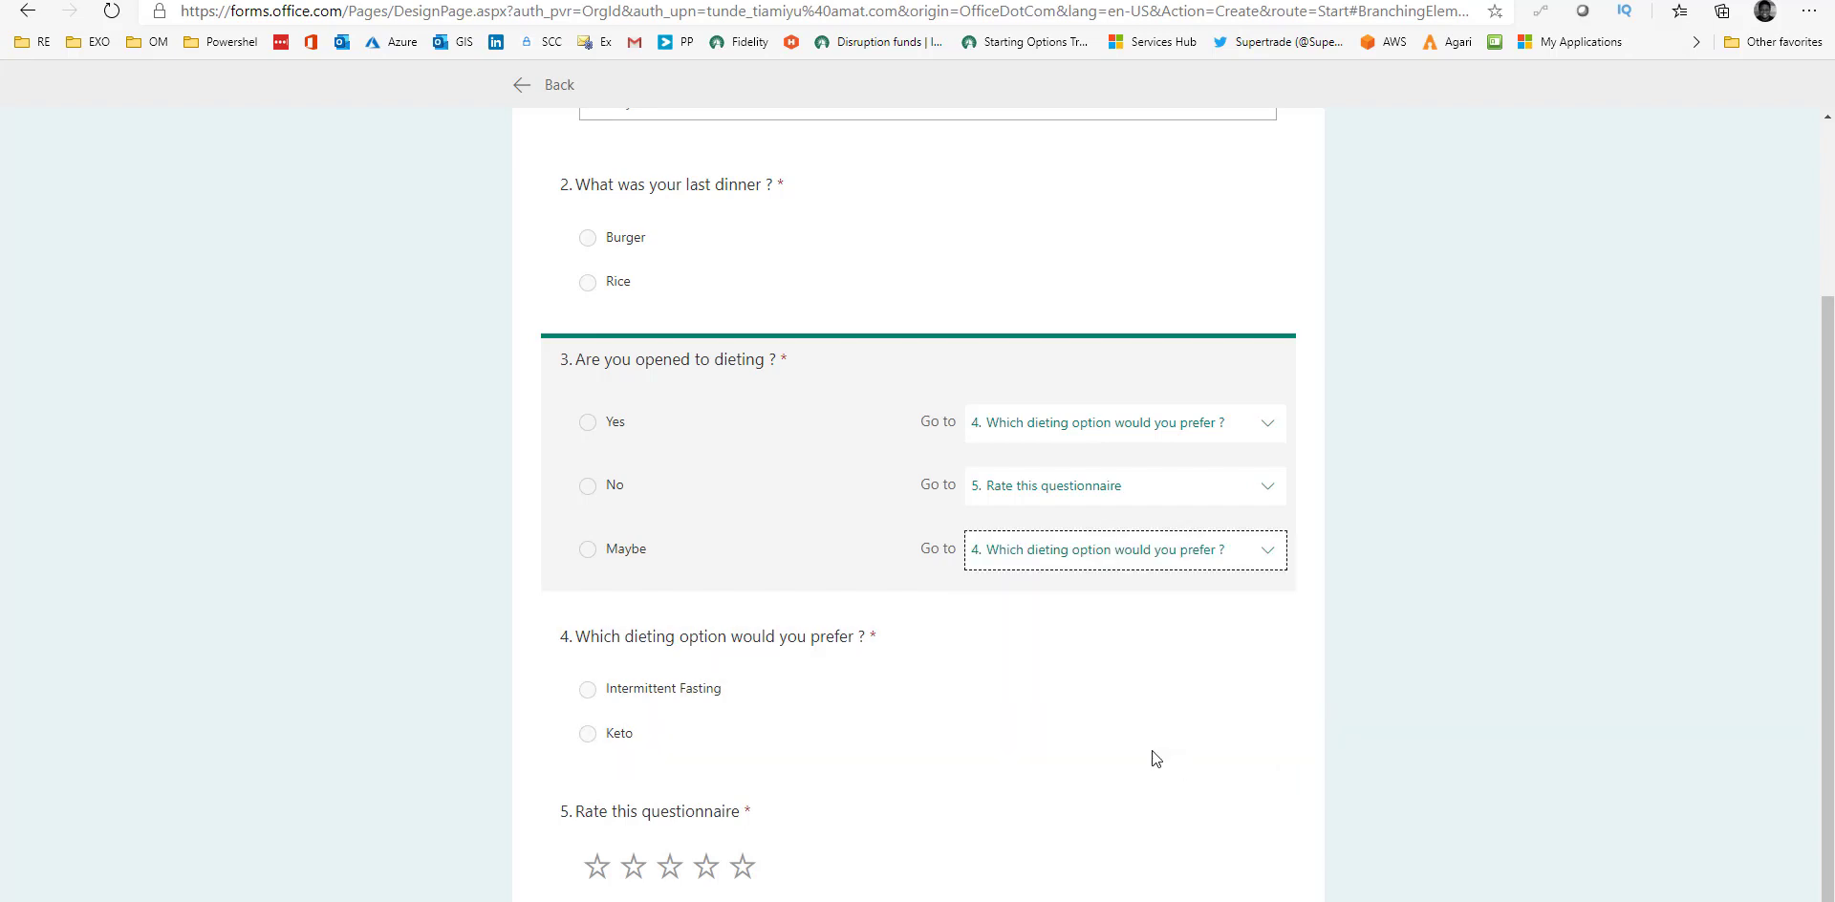
{"action": "scroll", "coordinate": [1083, 780], "scroll_direction": "up", "scroll_amount": 3}
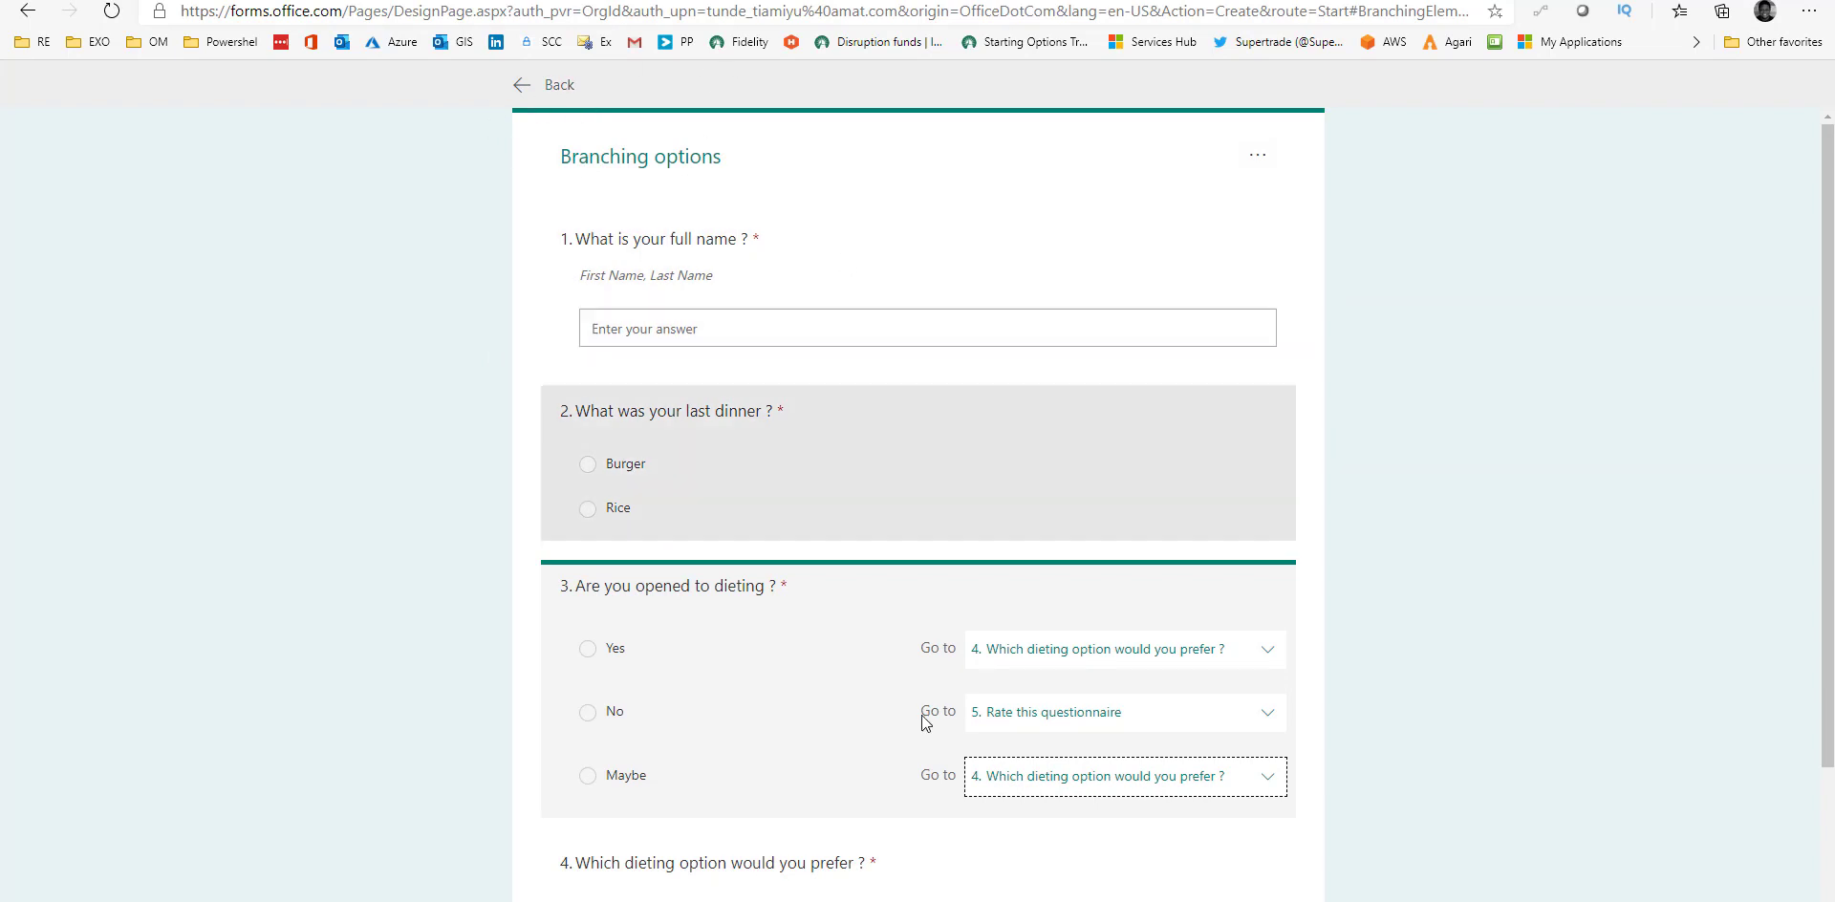
Exit the branching view and look over all five Food Survey questions.
{"action": "left_click", "coordinate": [524, 91]}
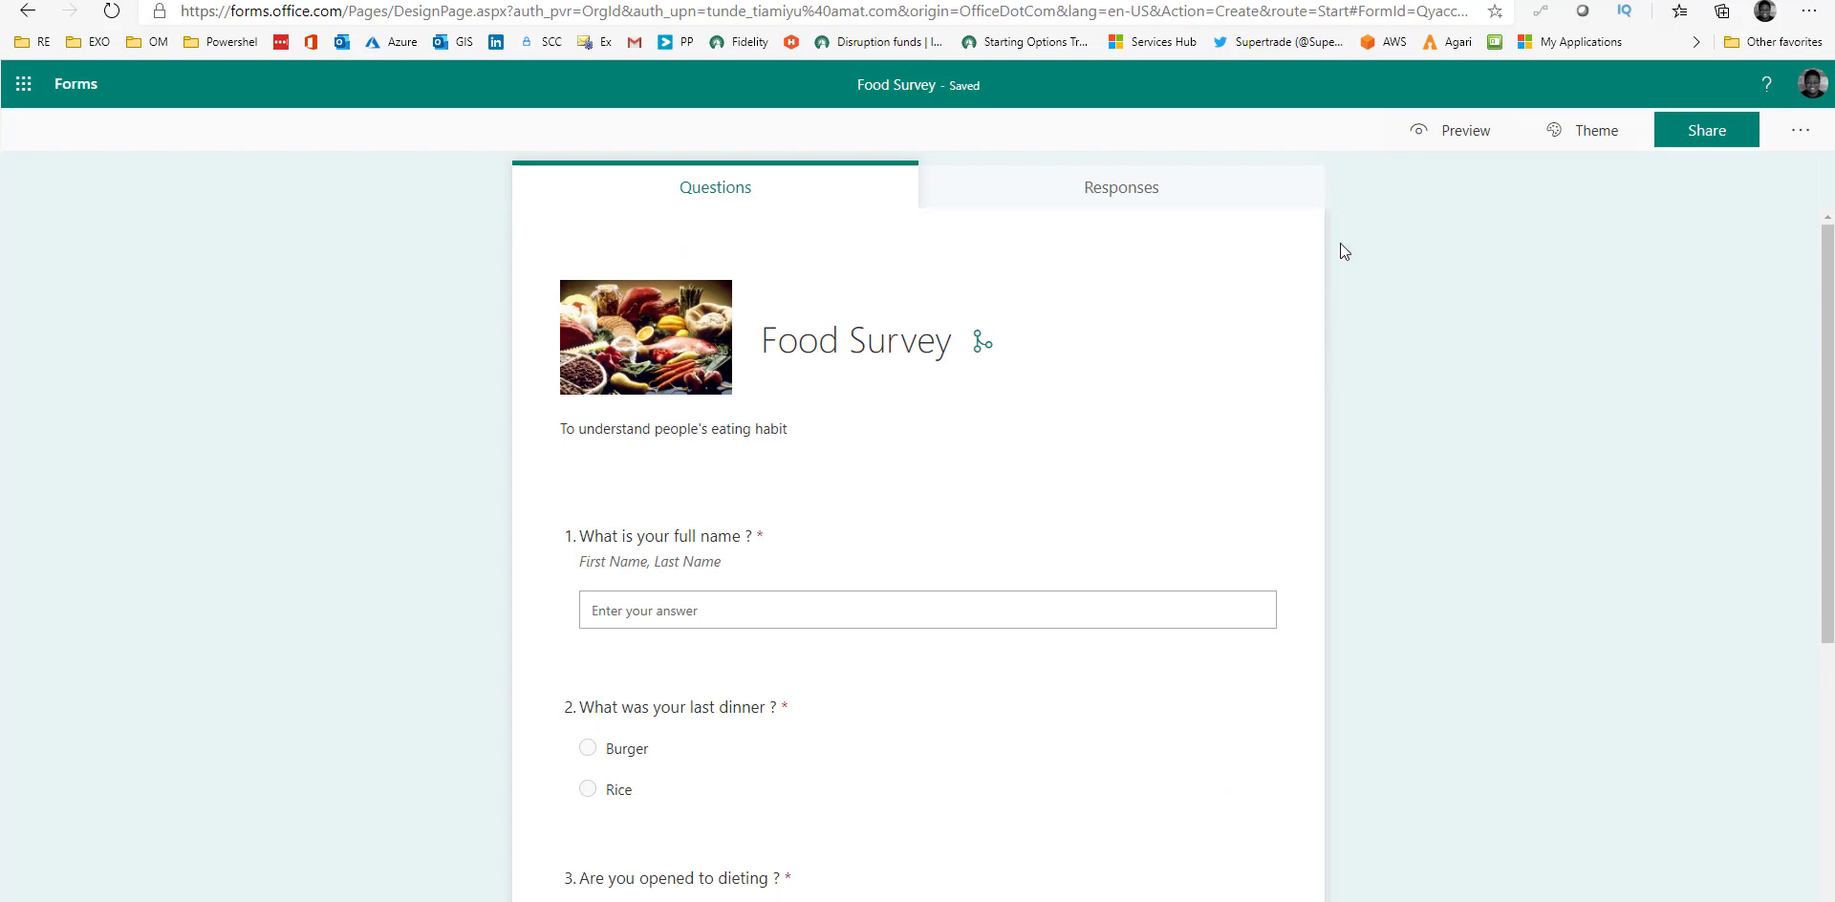
{"action": "scroll", "coordinate": [1015, 512], "scroll_direction": "down", "scroll_amount": 2}
{"action": "scroll", "coordinate": [1014, 511], "scroll_direction": "down", "scroll_amount": 3}
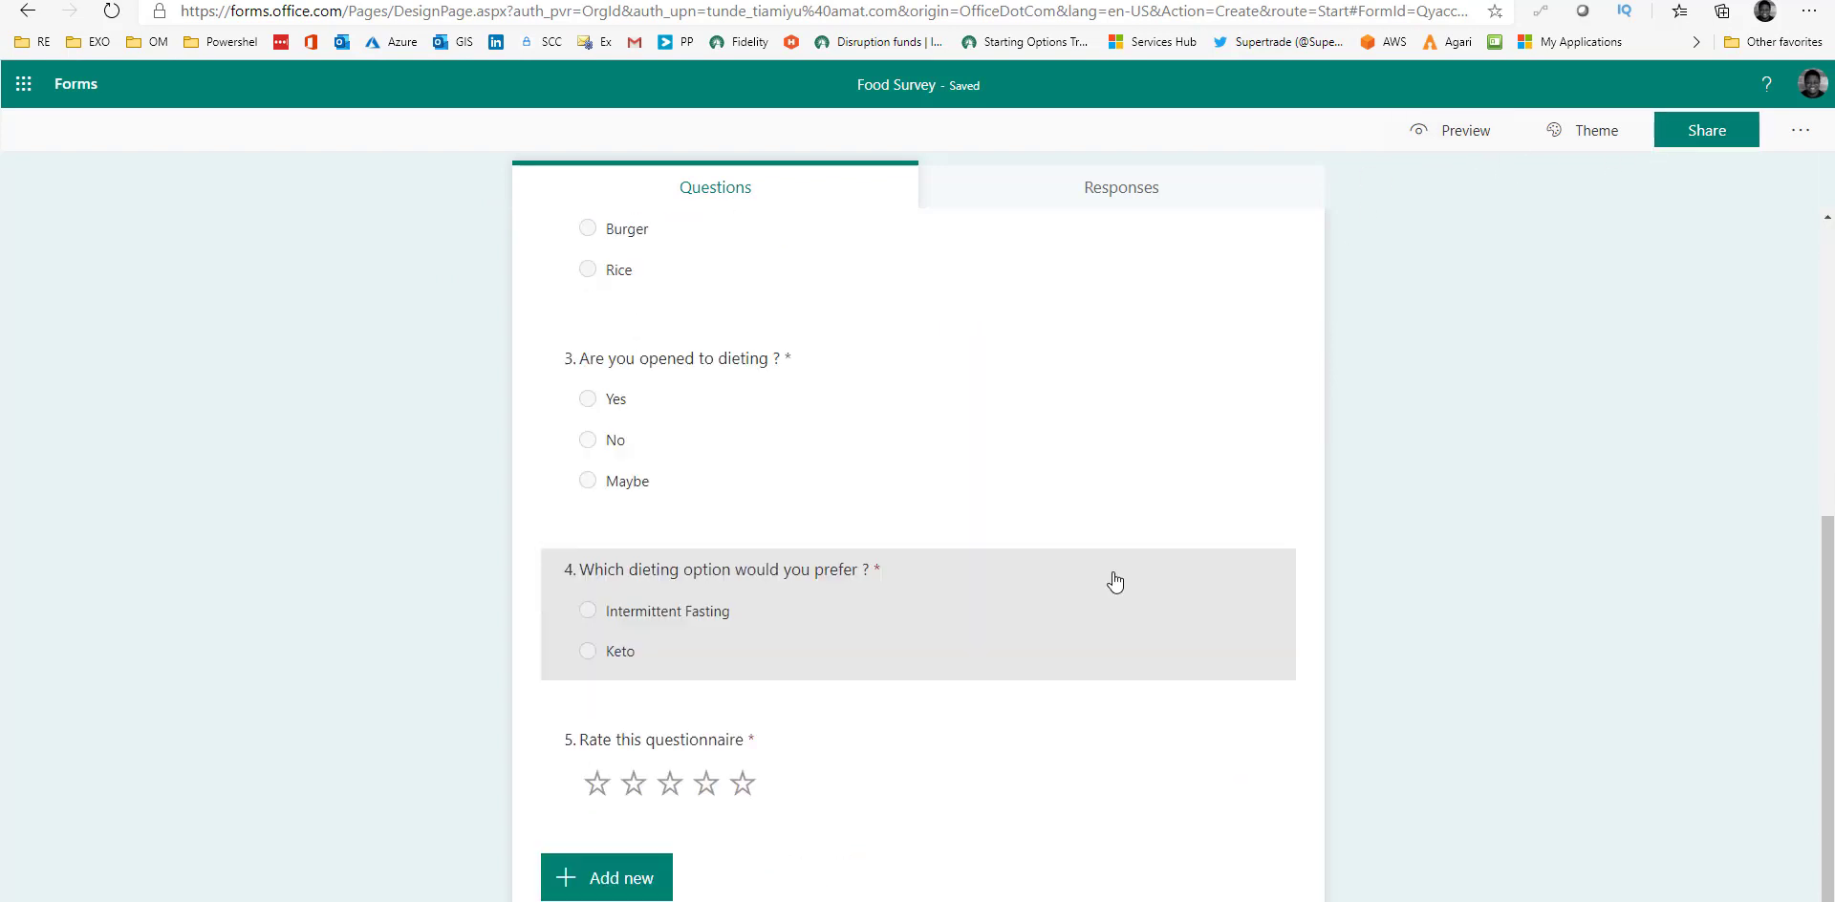
{"action": "scroll", "coordinate": [1070, 631], "scroll_direction": "up", "scroll_amount": 5}
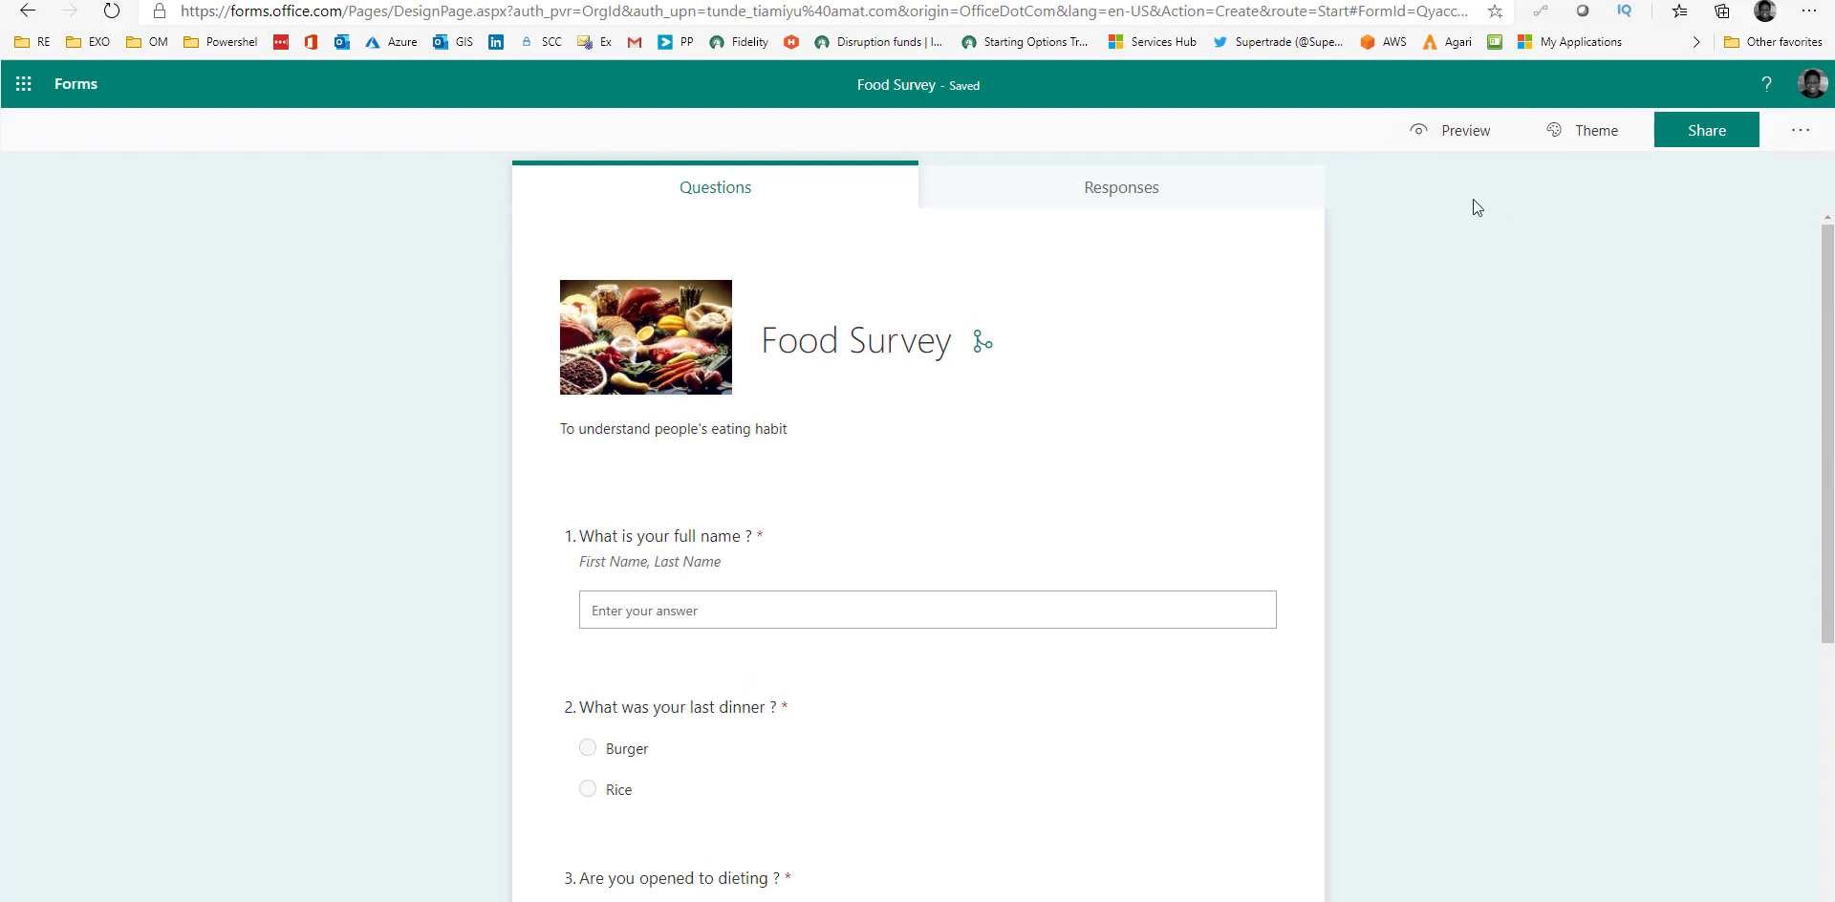
Preview the form, enter a respondent name, and answer Burger for the last dinner.
{"action": "left_click", "coordinate": [1453, 143]}
{"action": "scroll", "coordinate": [849, 596], "scroll_direction": "down", "scroll_amount": 1}
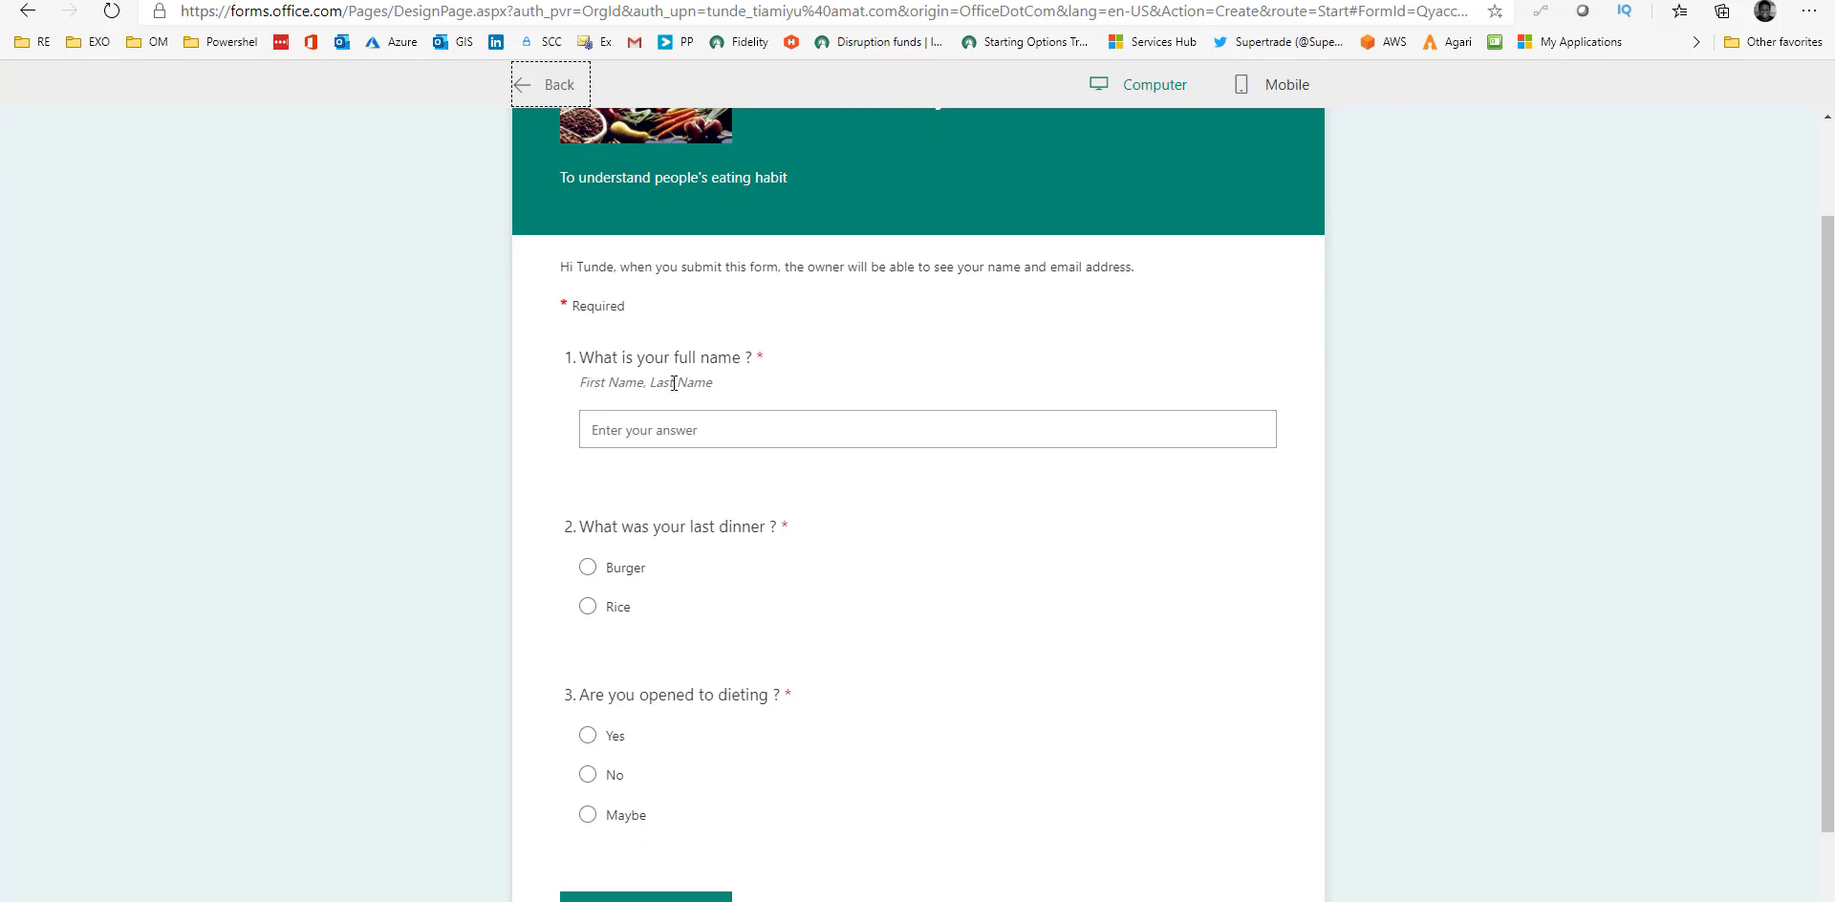
{"action": "left_click_drag", "start_coordinate": [595, 387], "coordinate": [732, 394]}
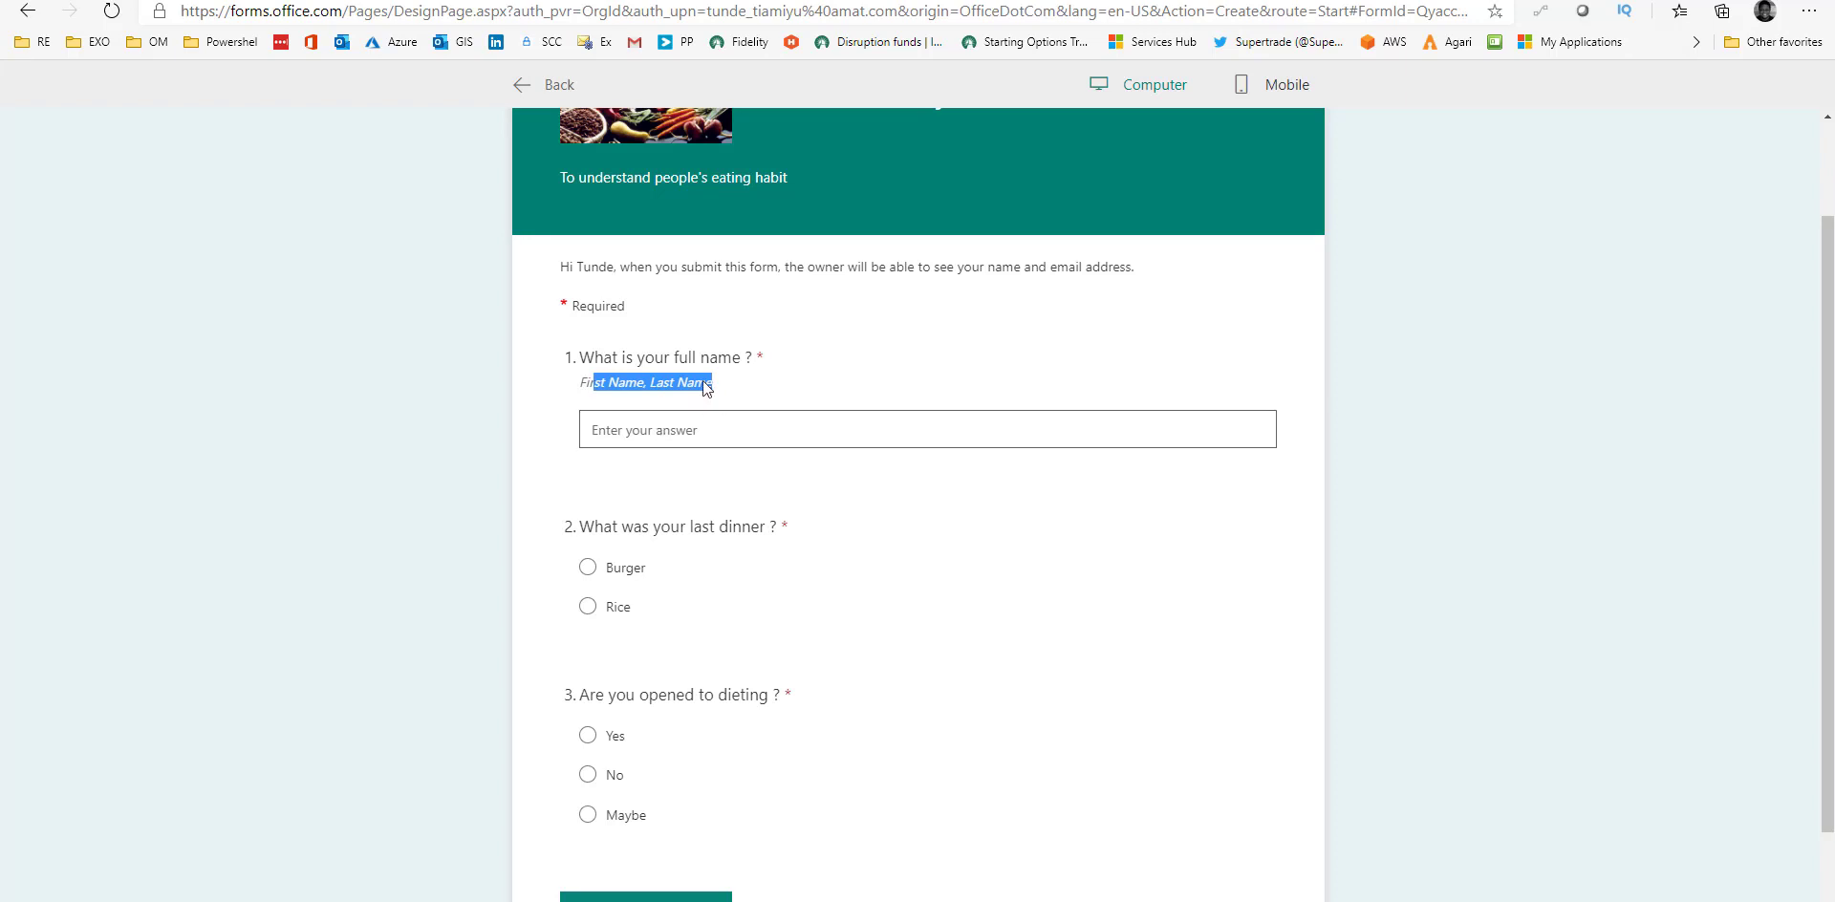
{"action": "left_click_drag", "start_coordinate": [591, 365], "coordinate": [749, 369]}
{"action": "left_click", "coordinate": [664, 435]}
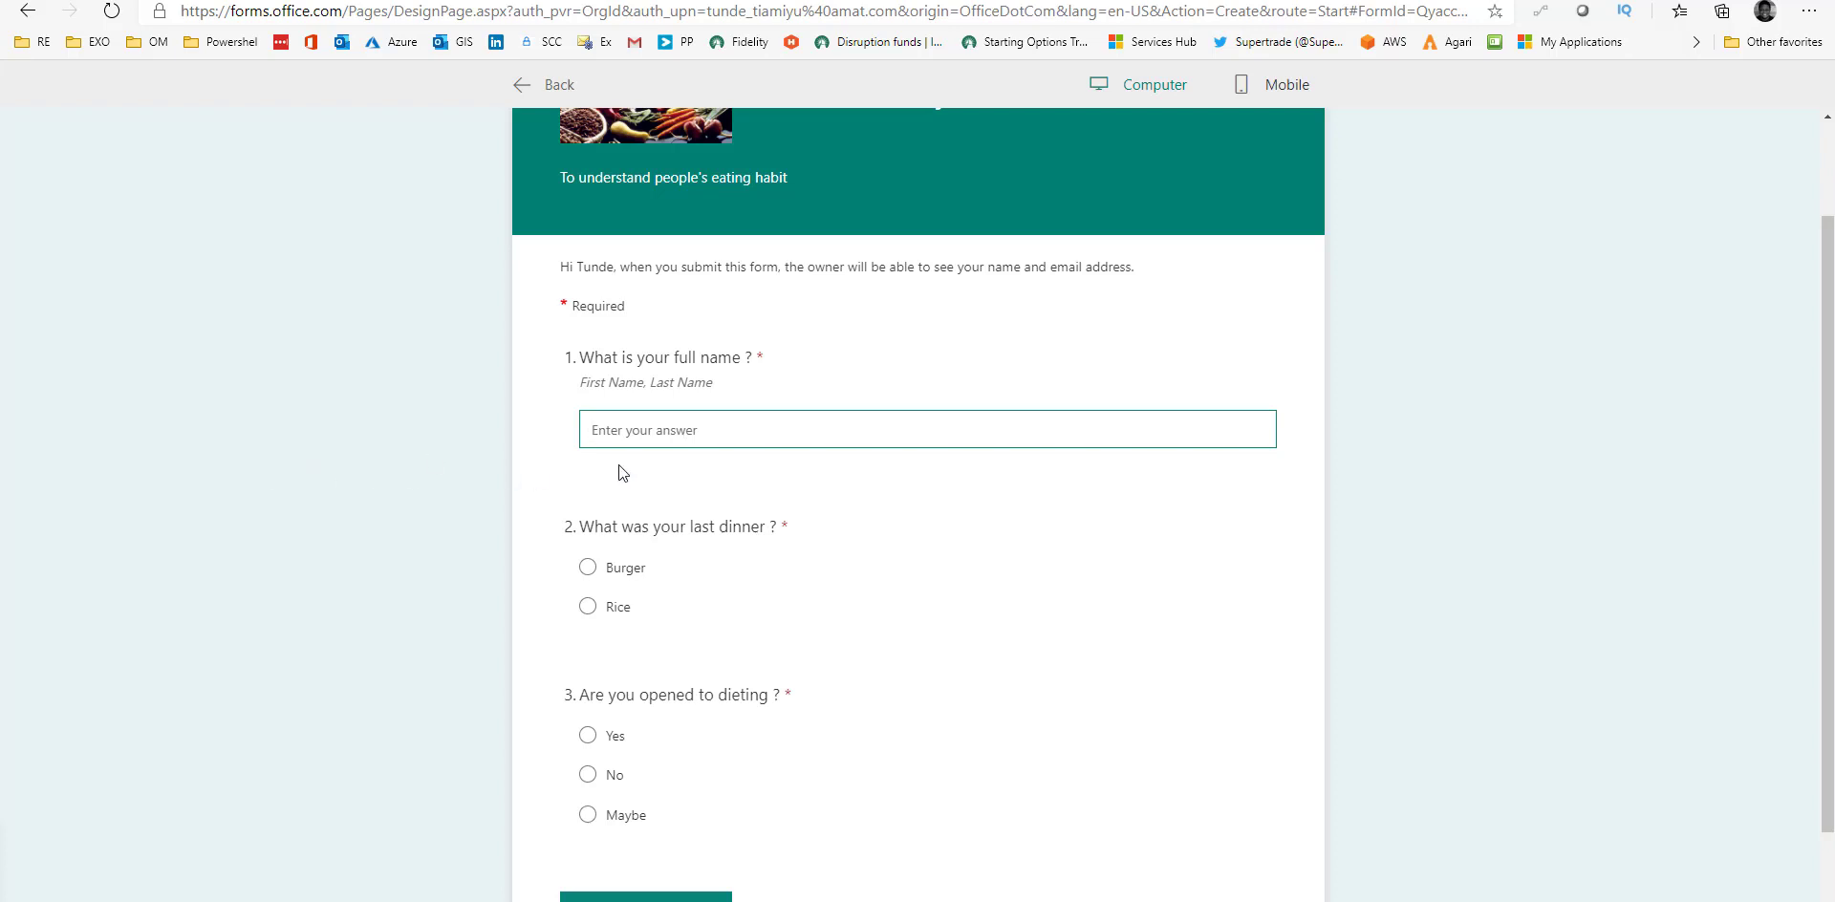
{"action": "left_click", "coordinate": [590, 569]}
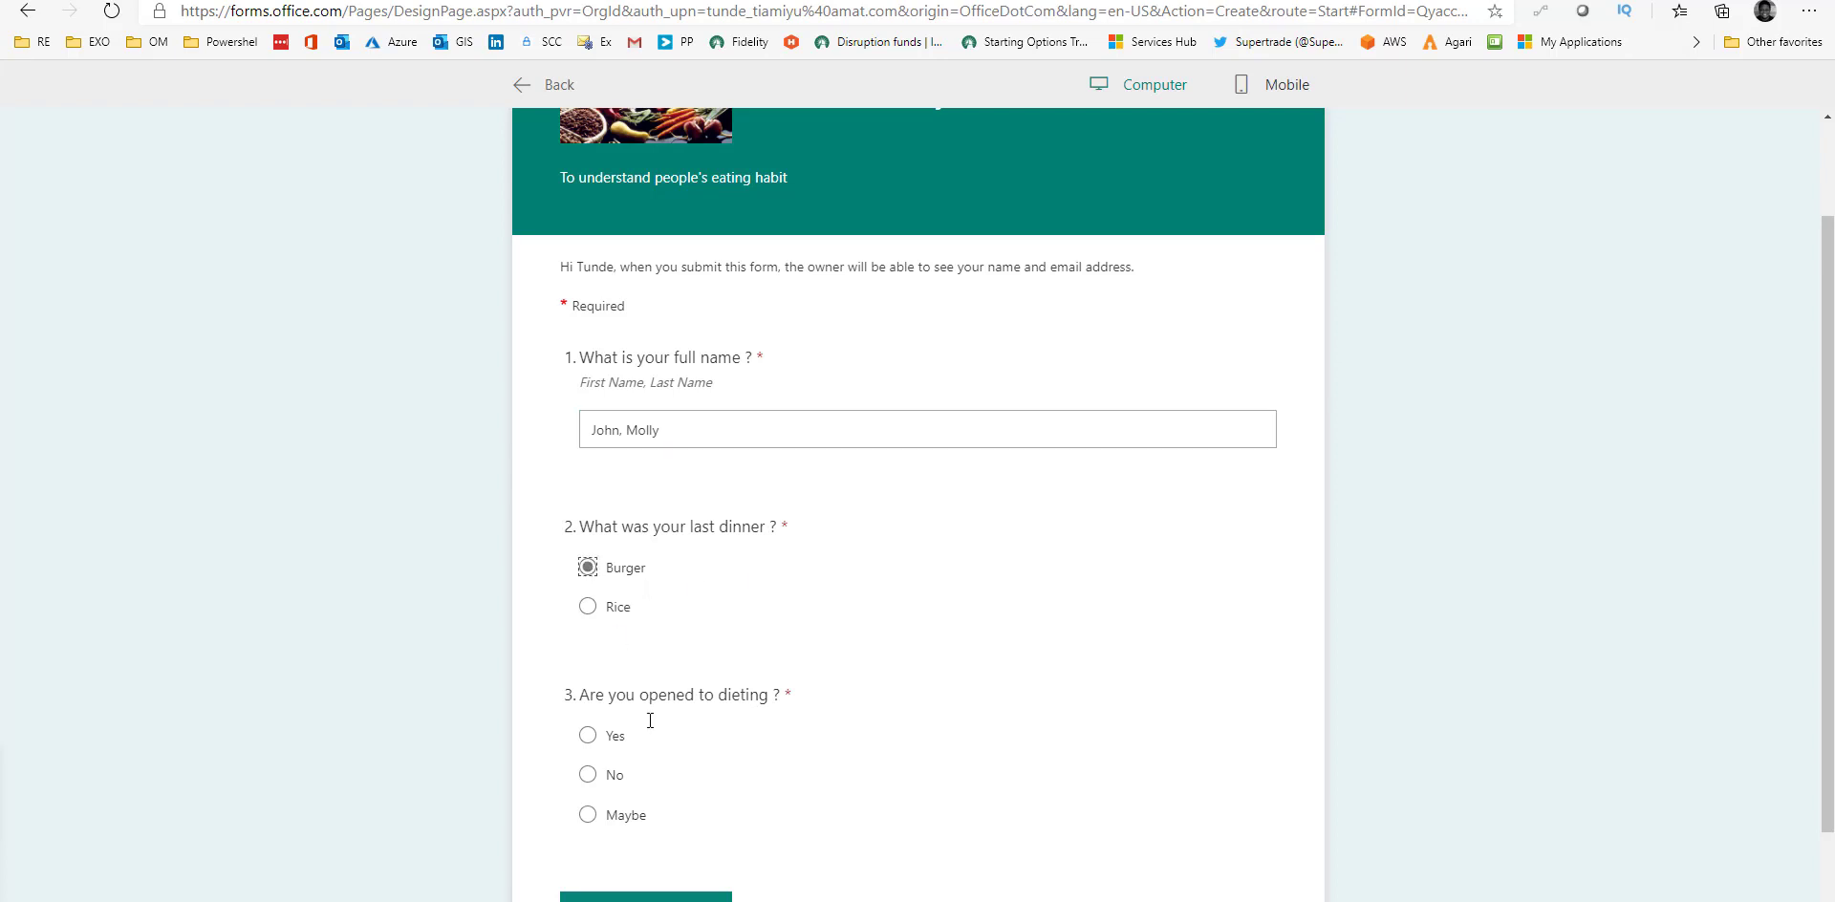
{"action": "scroll", "coordinate": [668, 766], "scroll_direction": "down", "scroll_amount": 2}
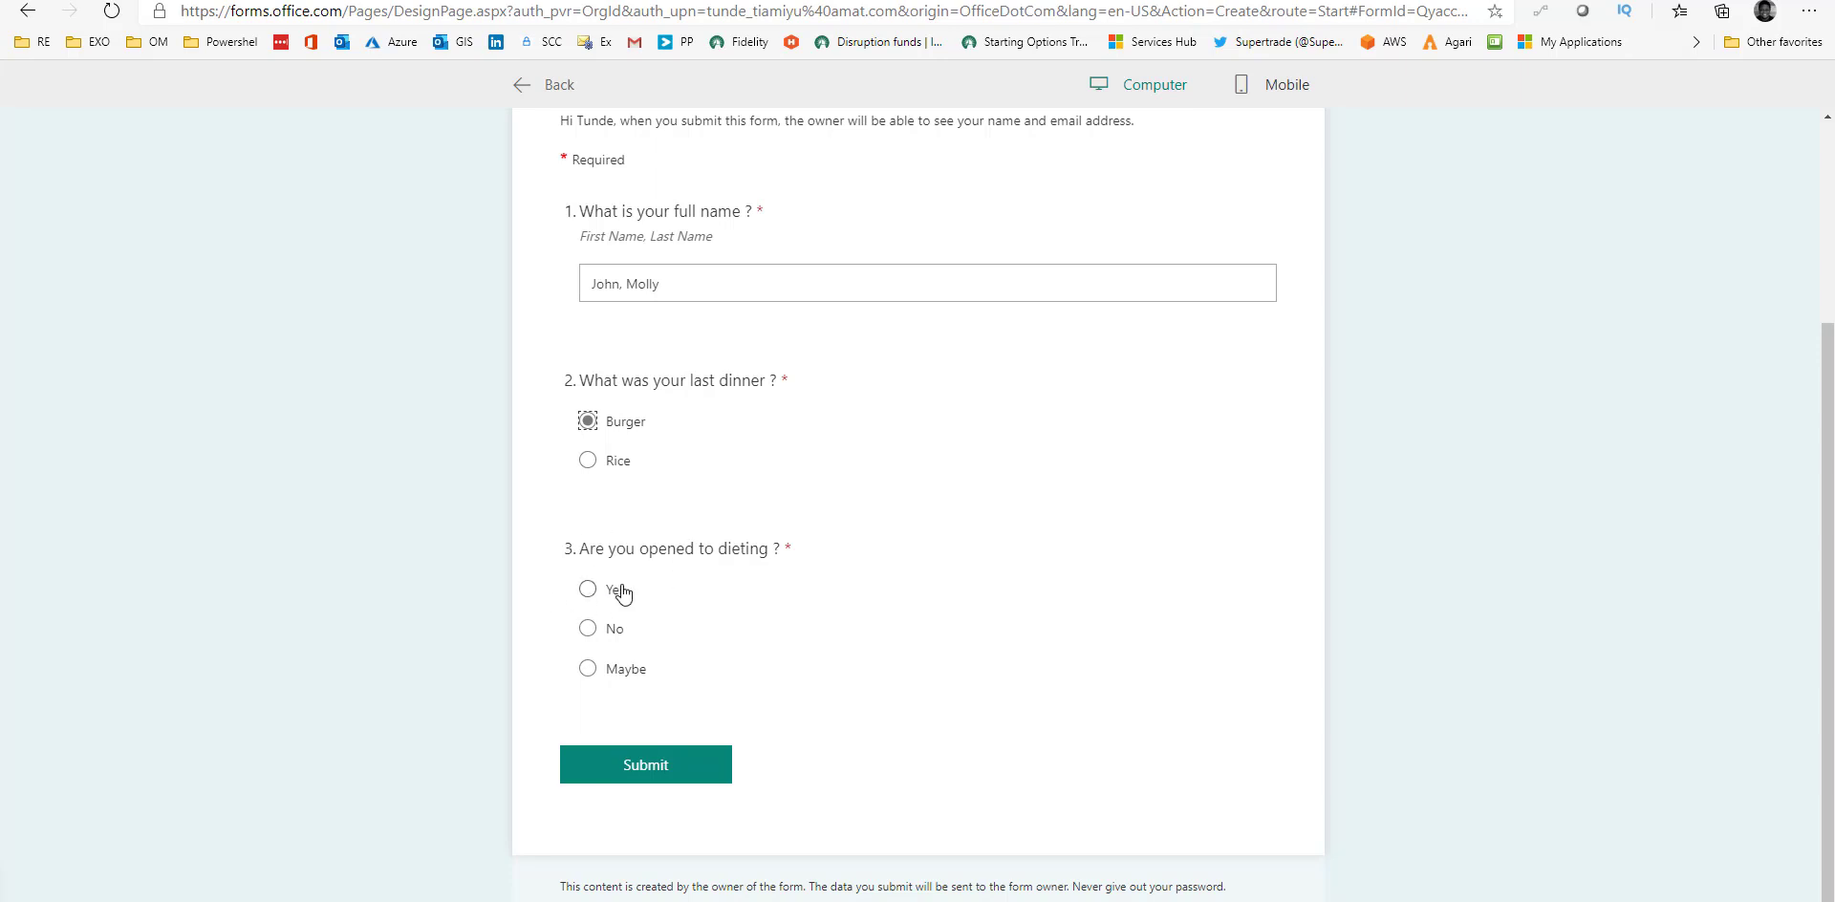
Answer Yes to dieting, choose Keto, give five stars, and return to the editor.
{"action": "left_click", "coordinate": [587, 629]}
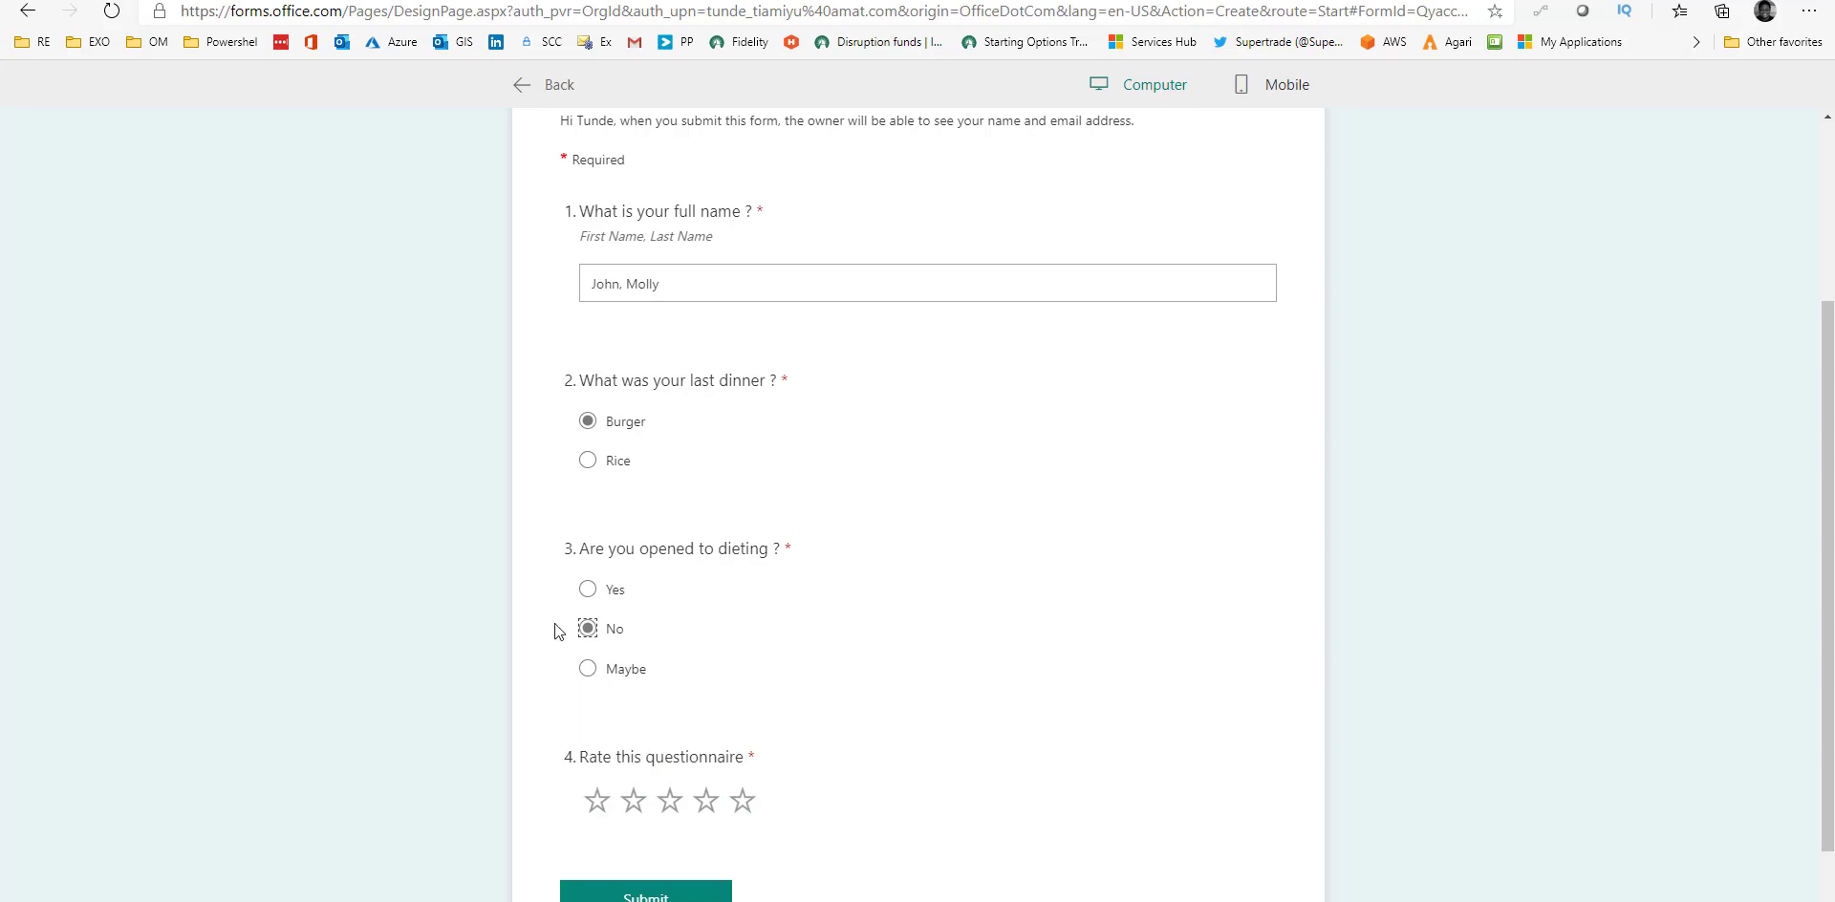
{"action": "left_click", "coordinate": [603, 591]}
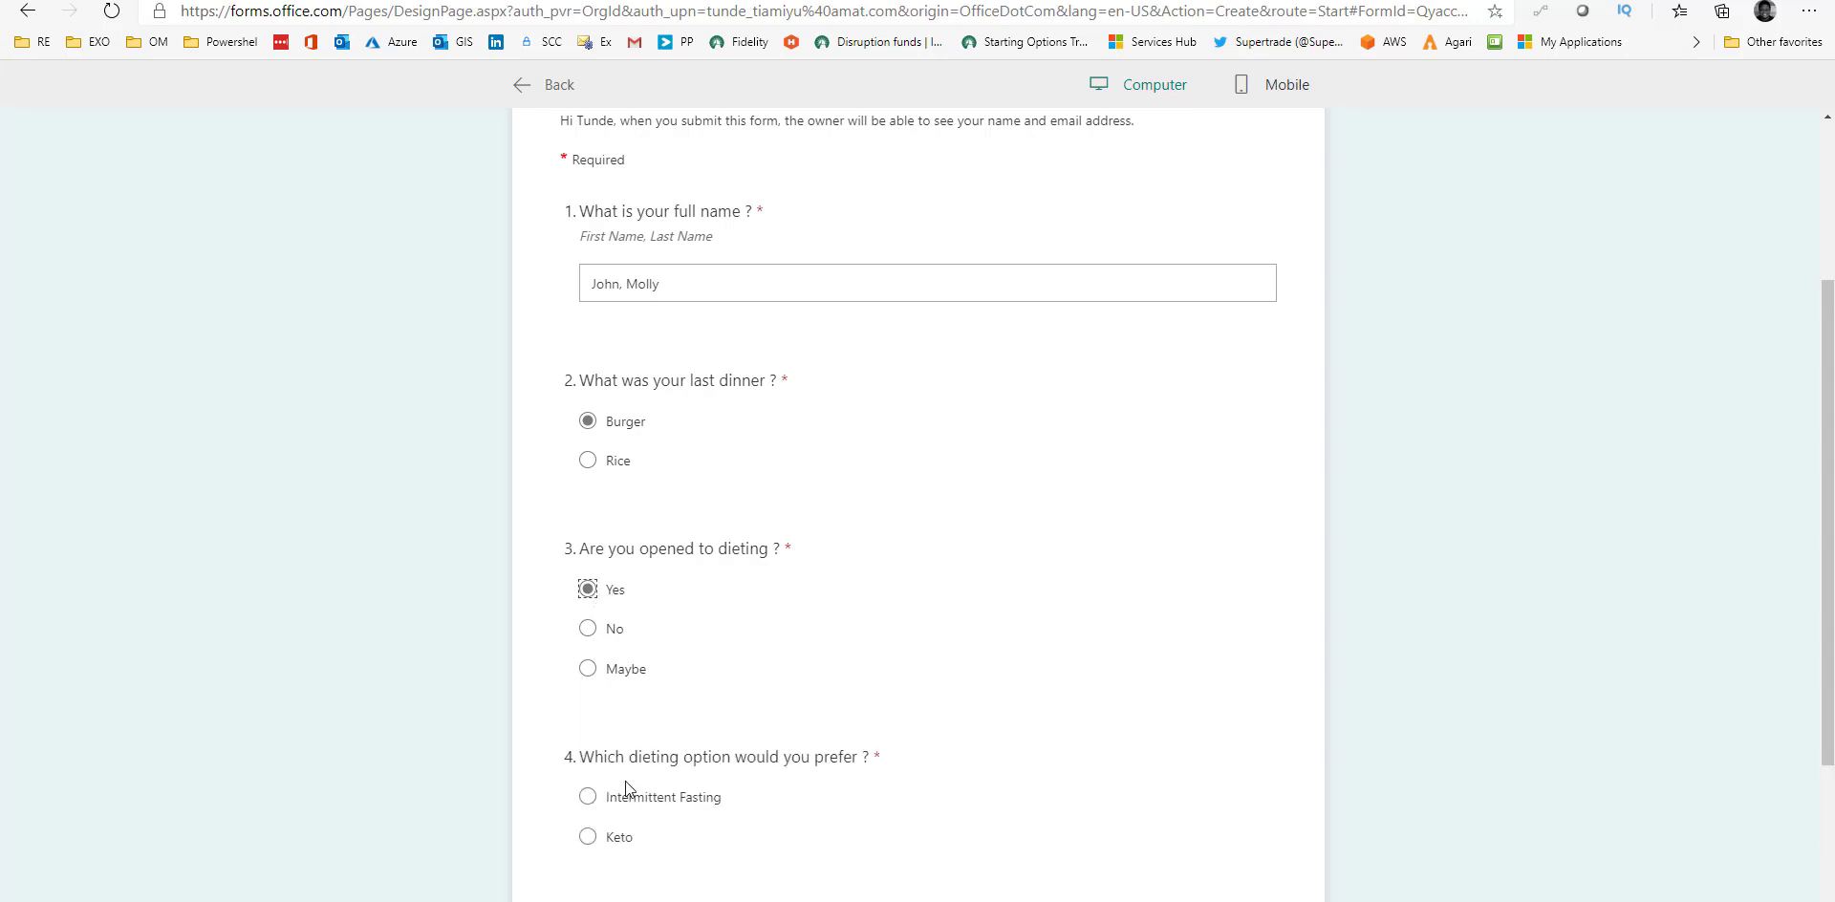
{"action": "scroll", "coordinate": [626, 798], "scroll_direction": "down", "scroll_amount": 1}
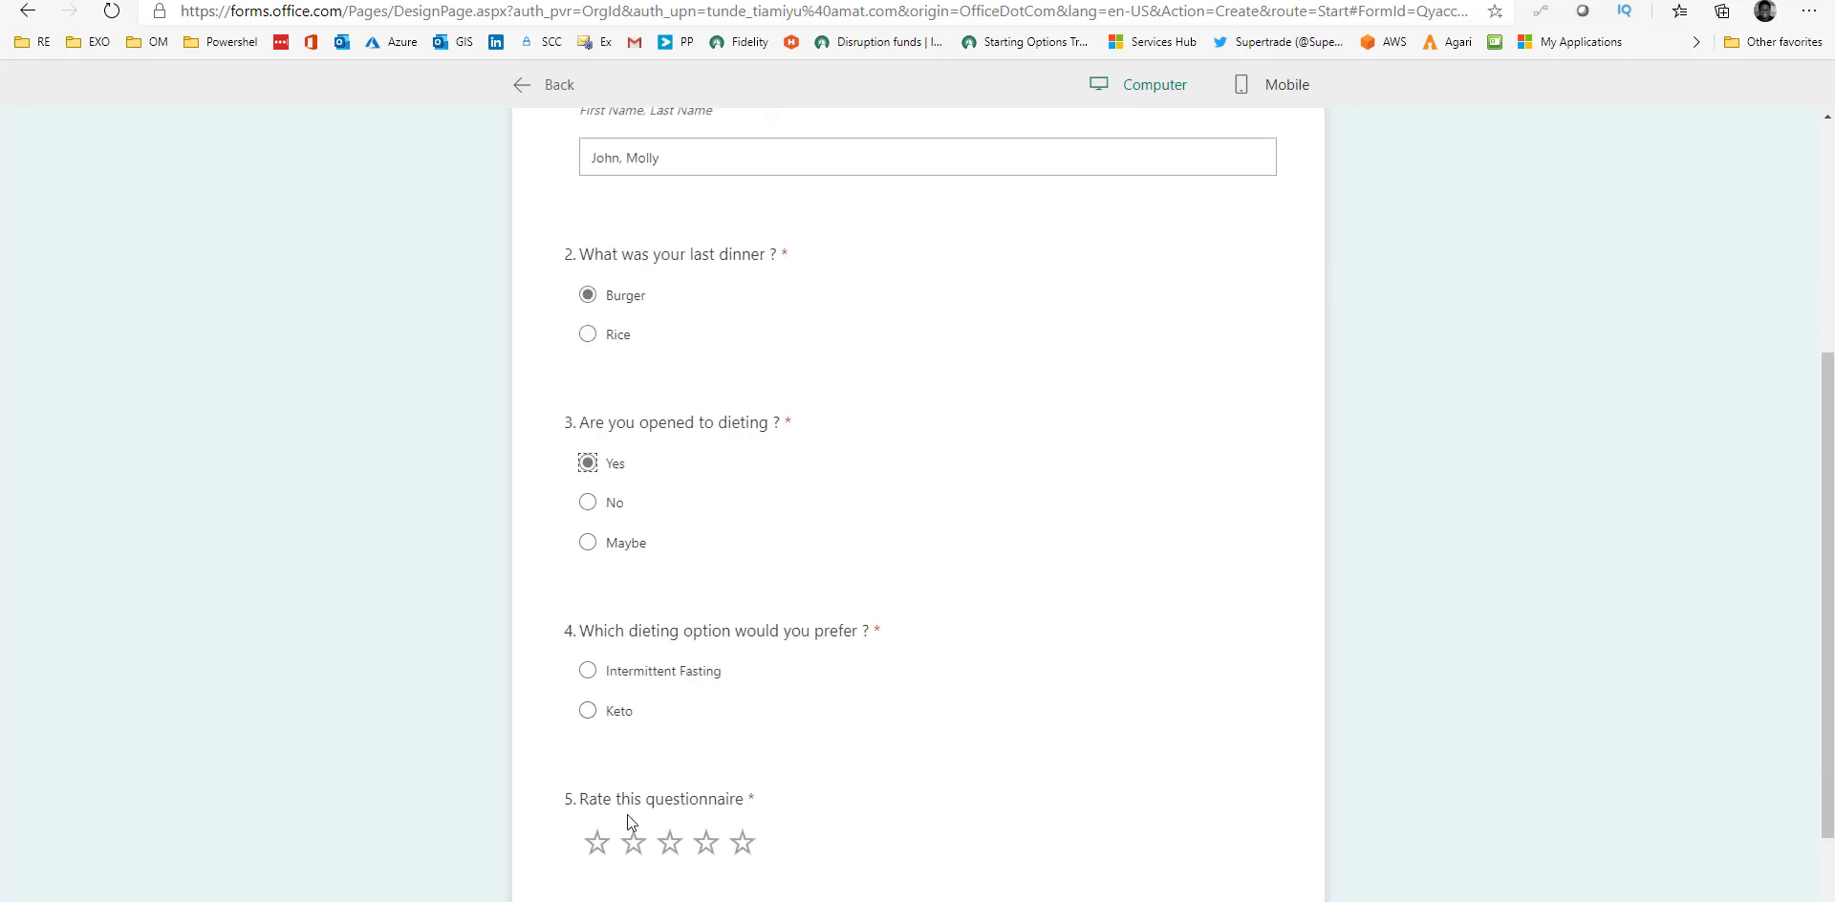
{"action": "left_click", "coordinate": [591, 710]}
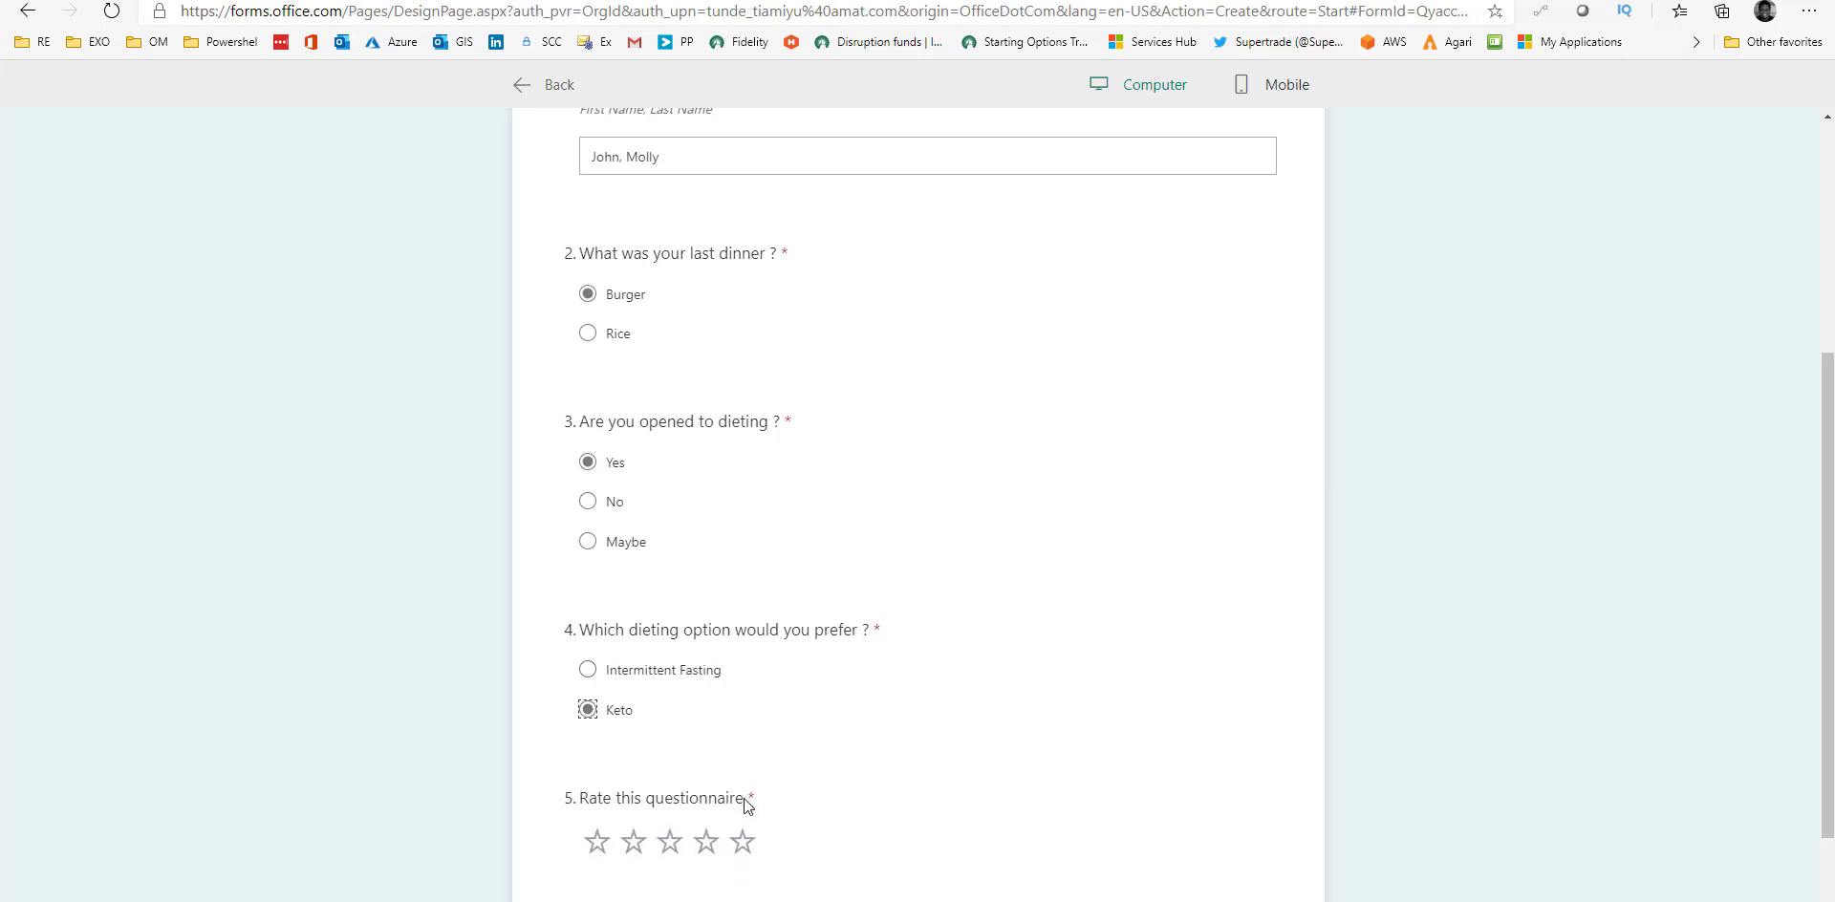
{"action": "left_click", "coordinate": [747, 844]}
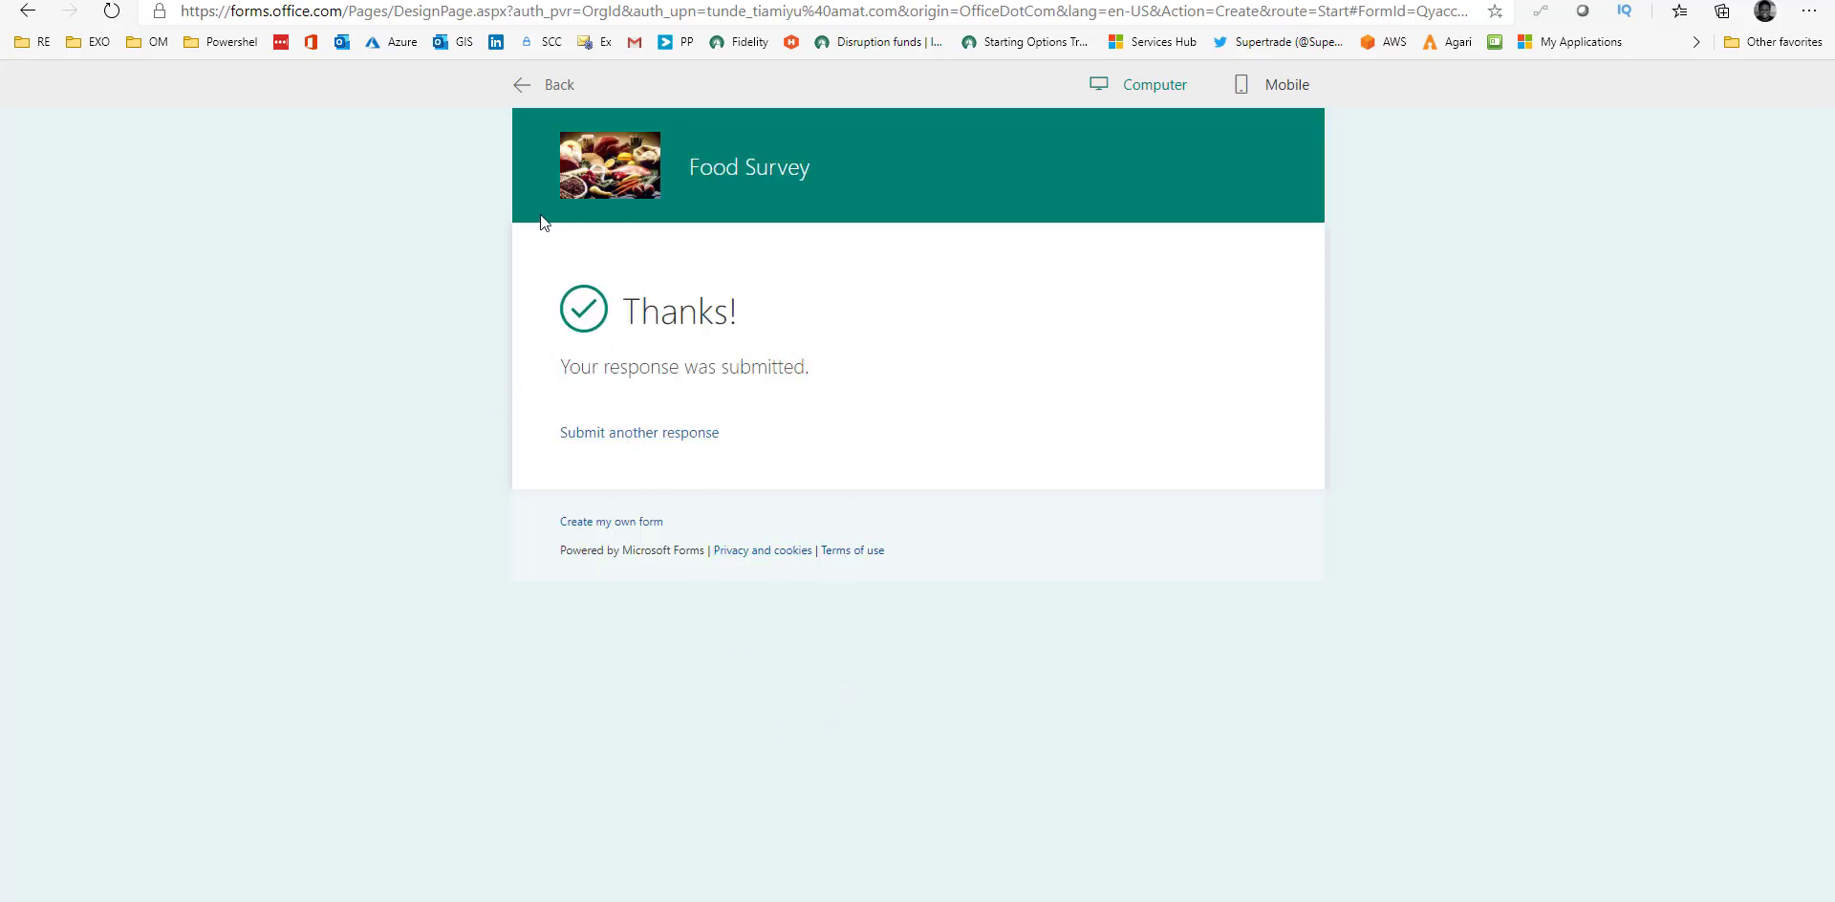
{"action": "left_click", "coordinate": [531, 84]}
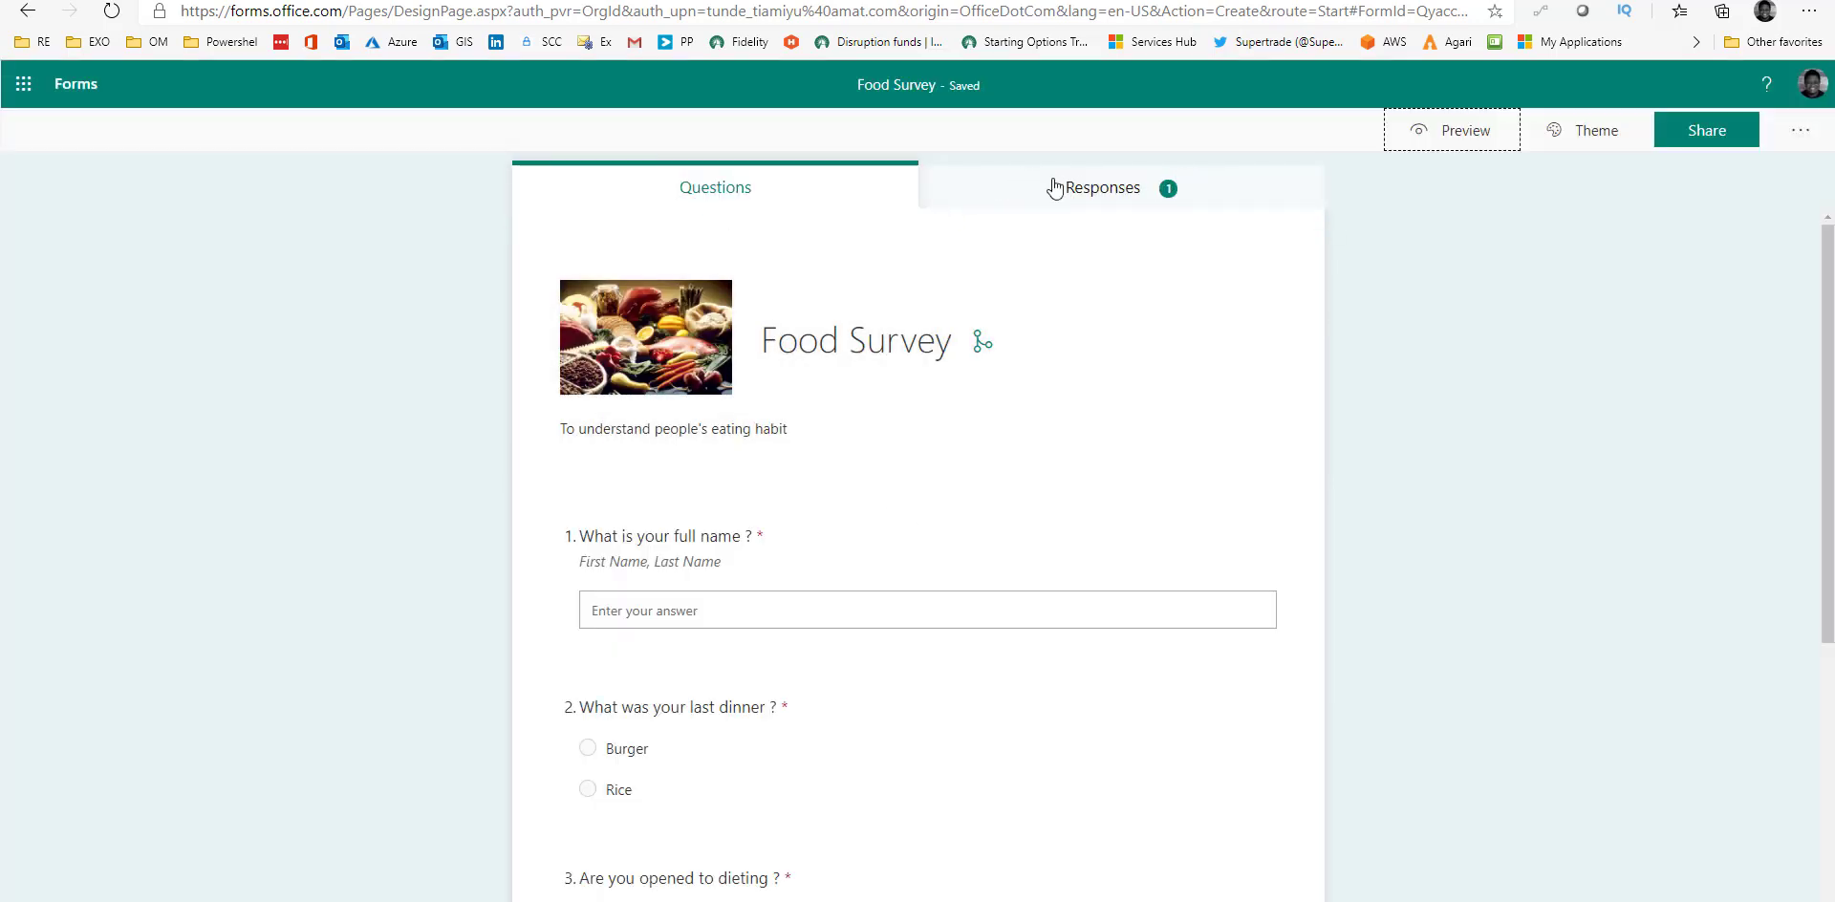
Open the Responses summary and view question 1's detailed answers.
{"action": "left_click", "coordinate": [1119, 191]}
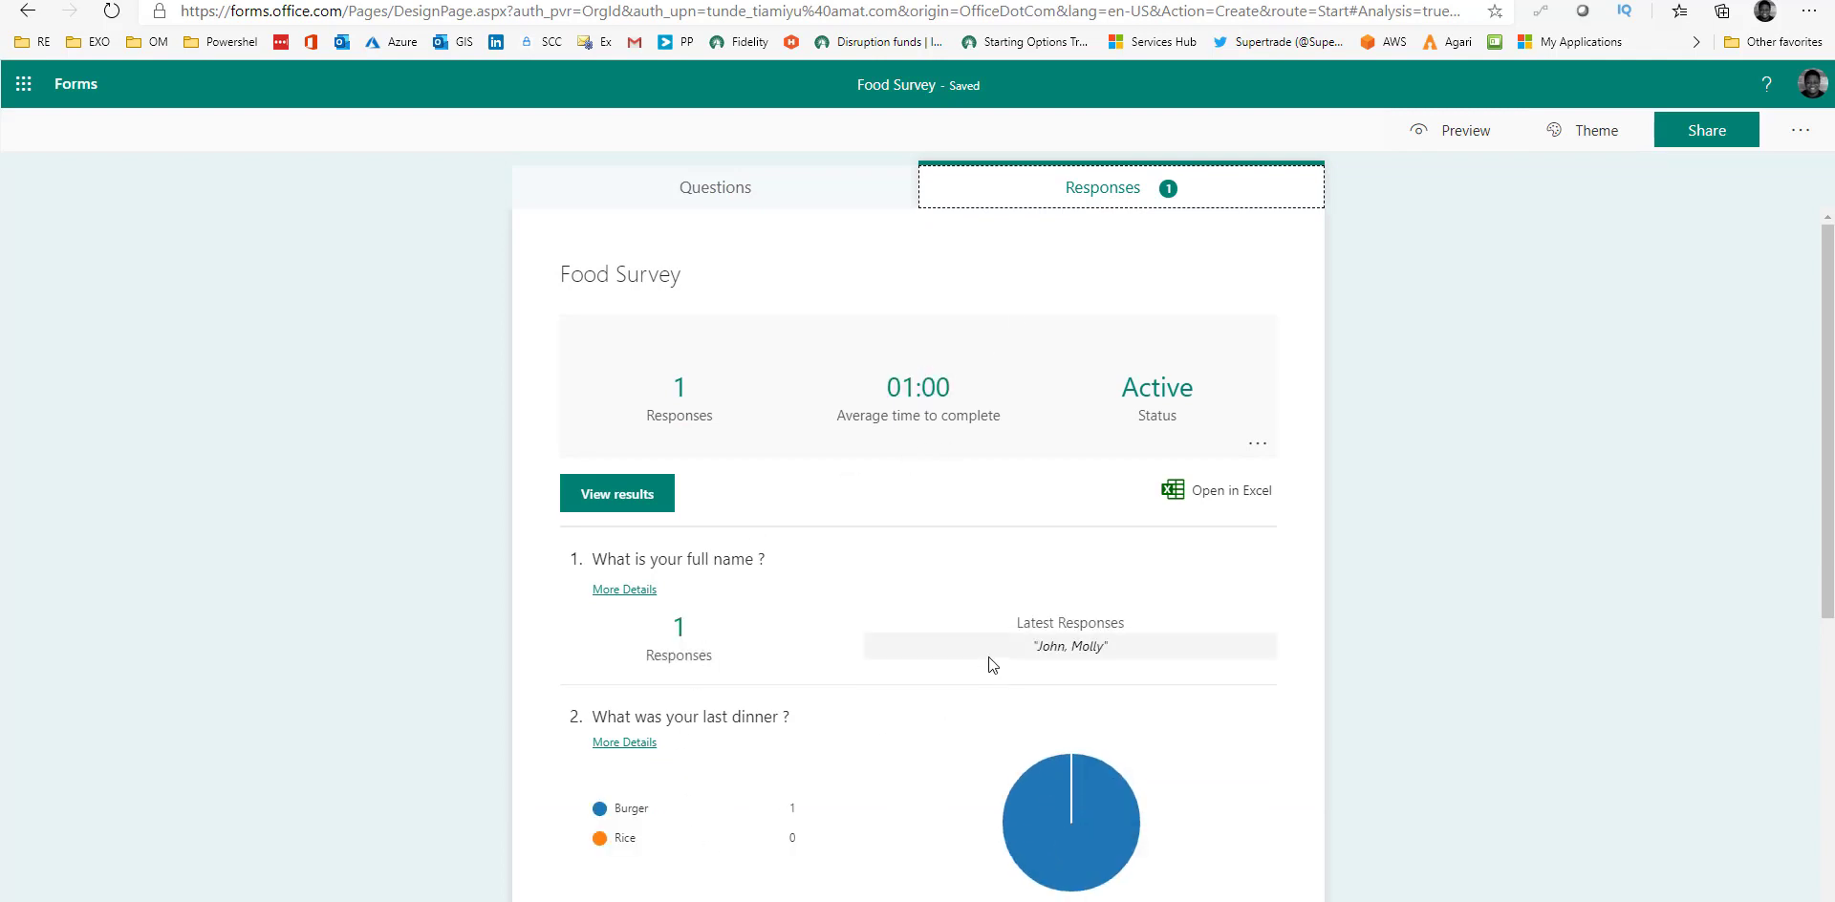
{"action": "scroll", "coordinate": [983, 669], "scroll_direction": "down", "scroll_amount": 2}
{"action": "scroll", "coordinate": [841, 689], "scroll_direction": "up", "scroll_amount": 2}
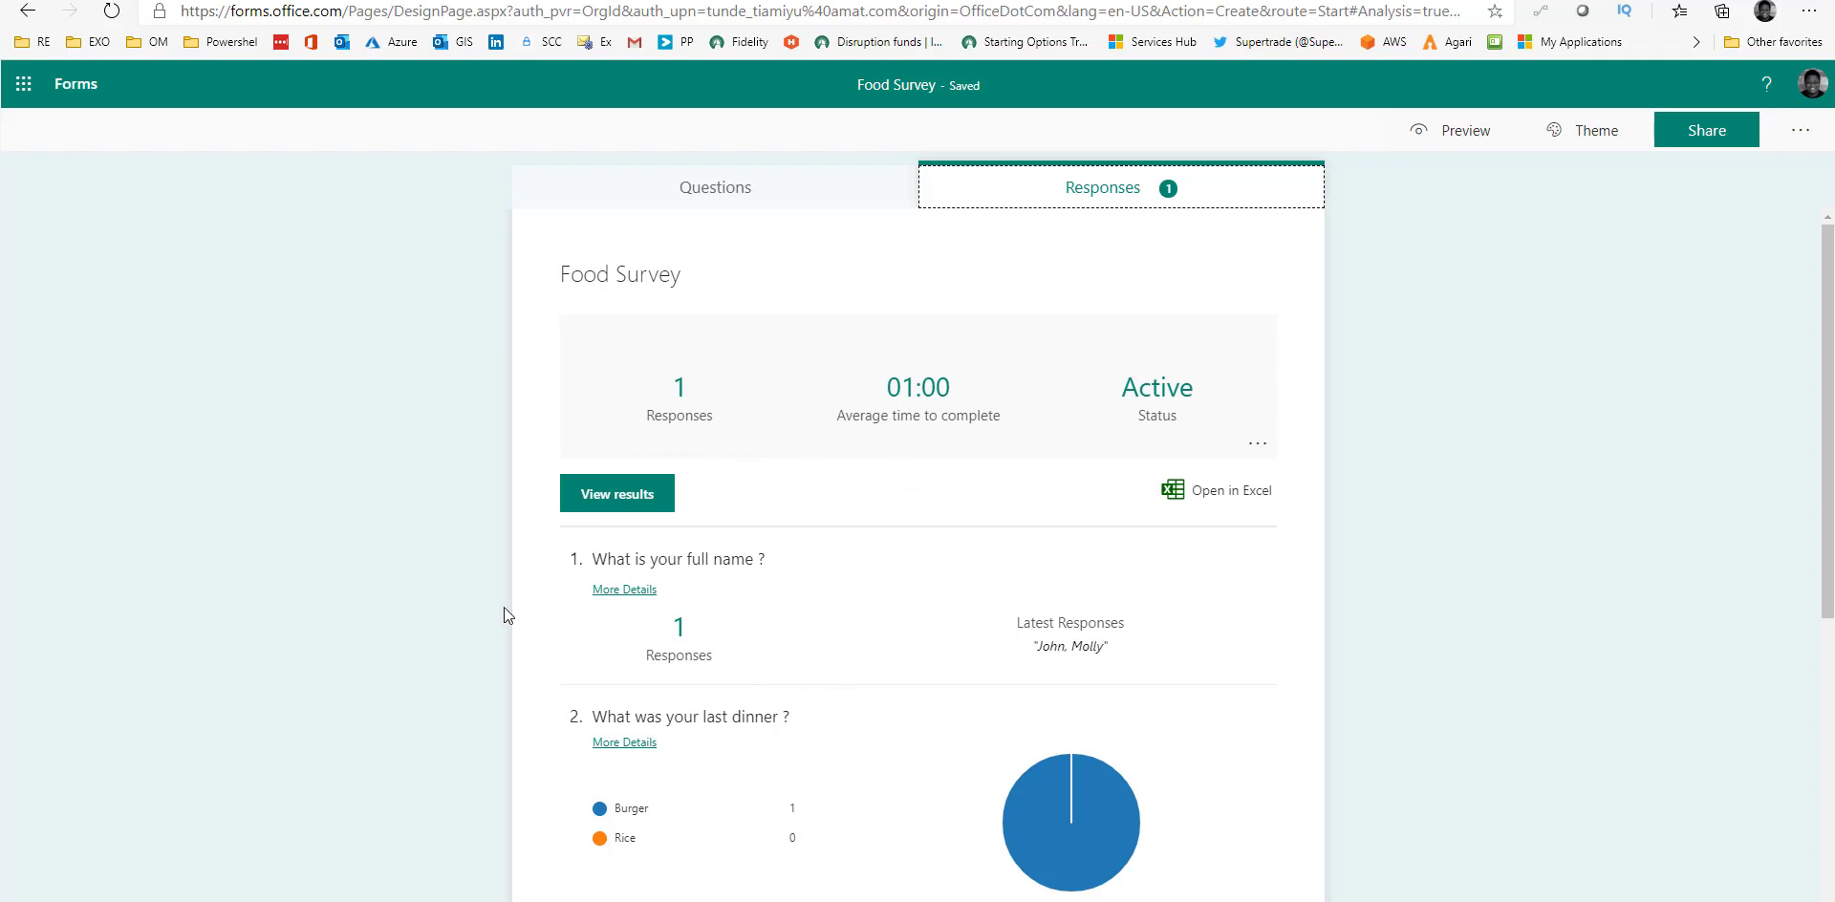
{"action": "scroll", "coordinate": [651, 556], "scroll_direction": "down", "scroll_amount": 2}
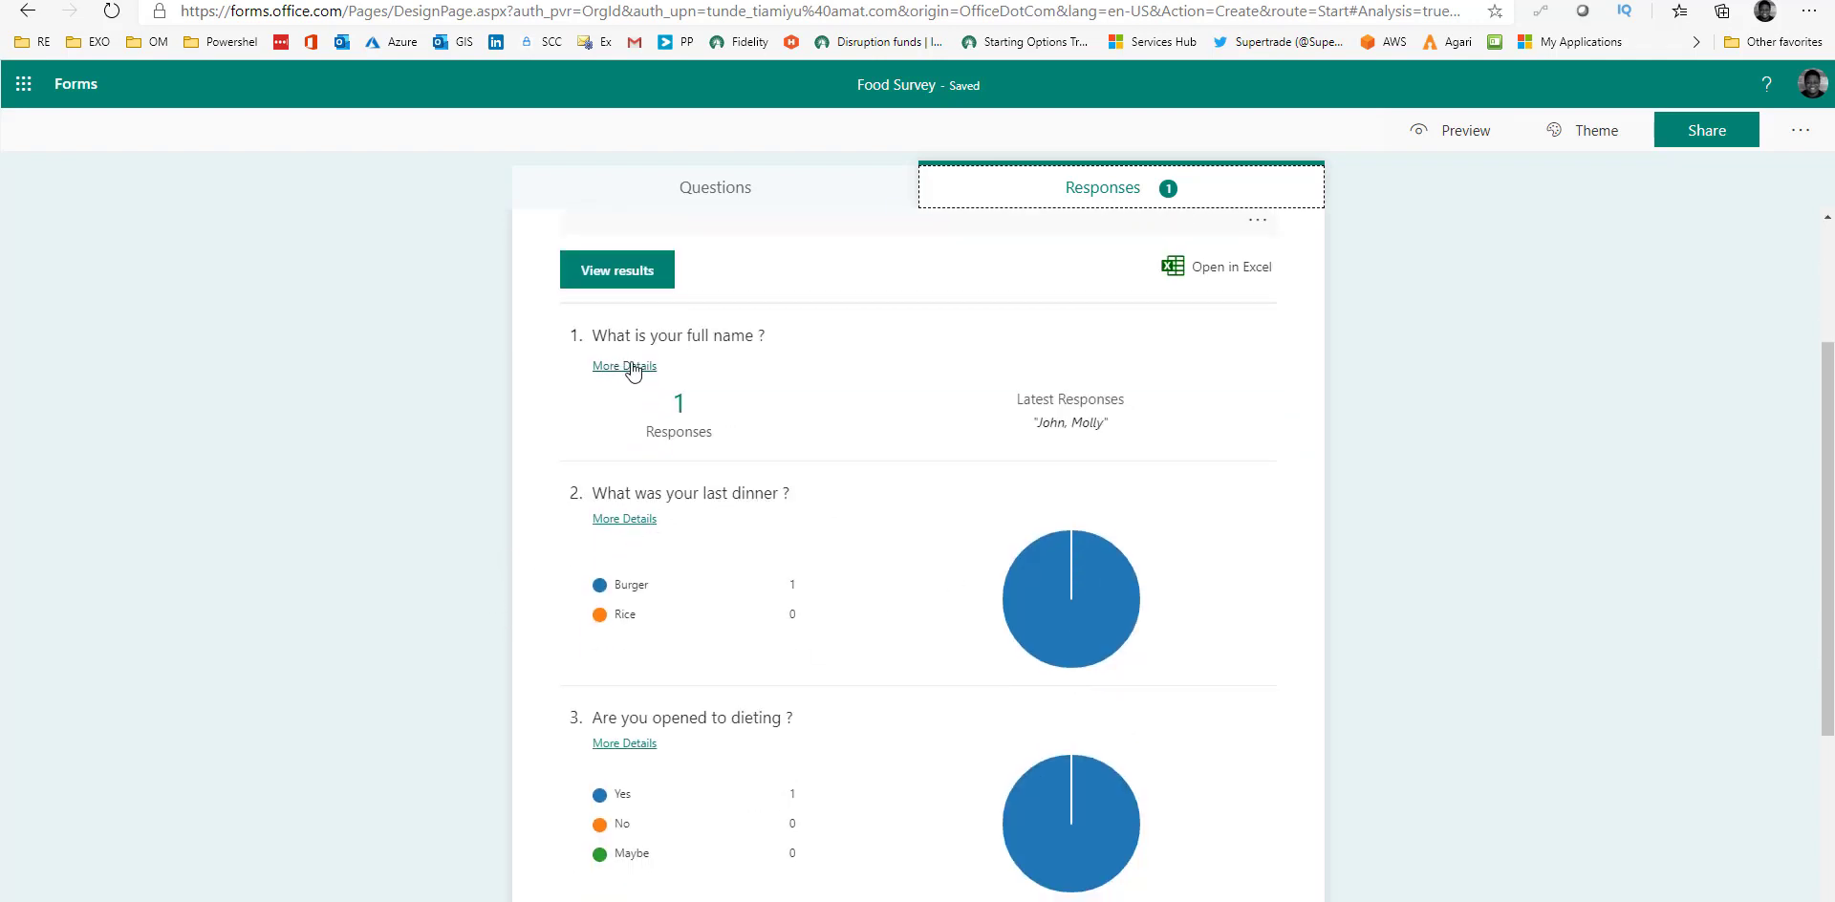
{"action": "left_click", "coordinate": [628, 368]}
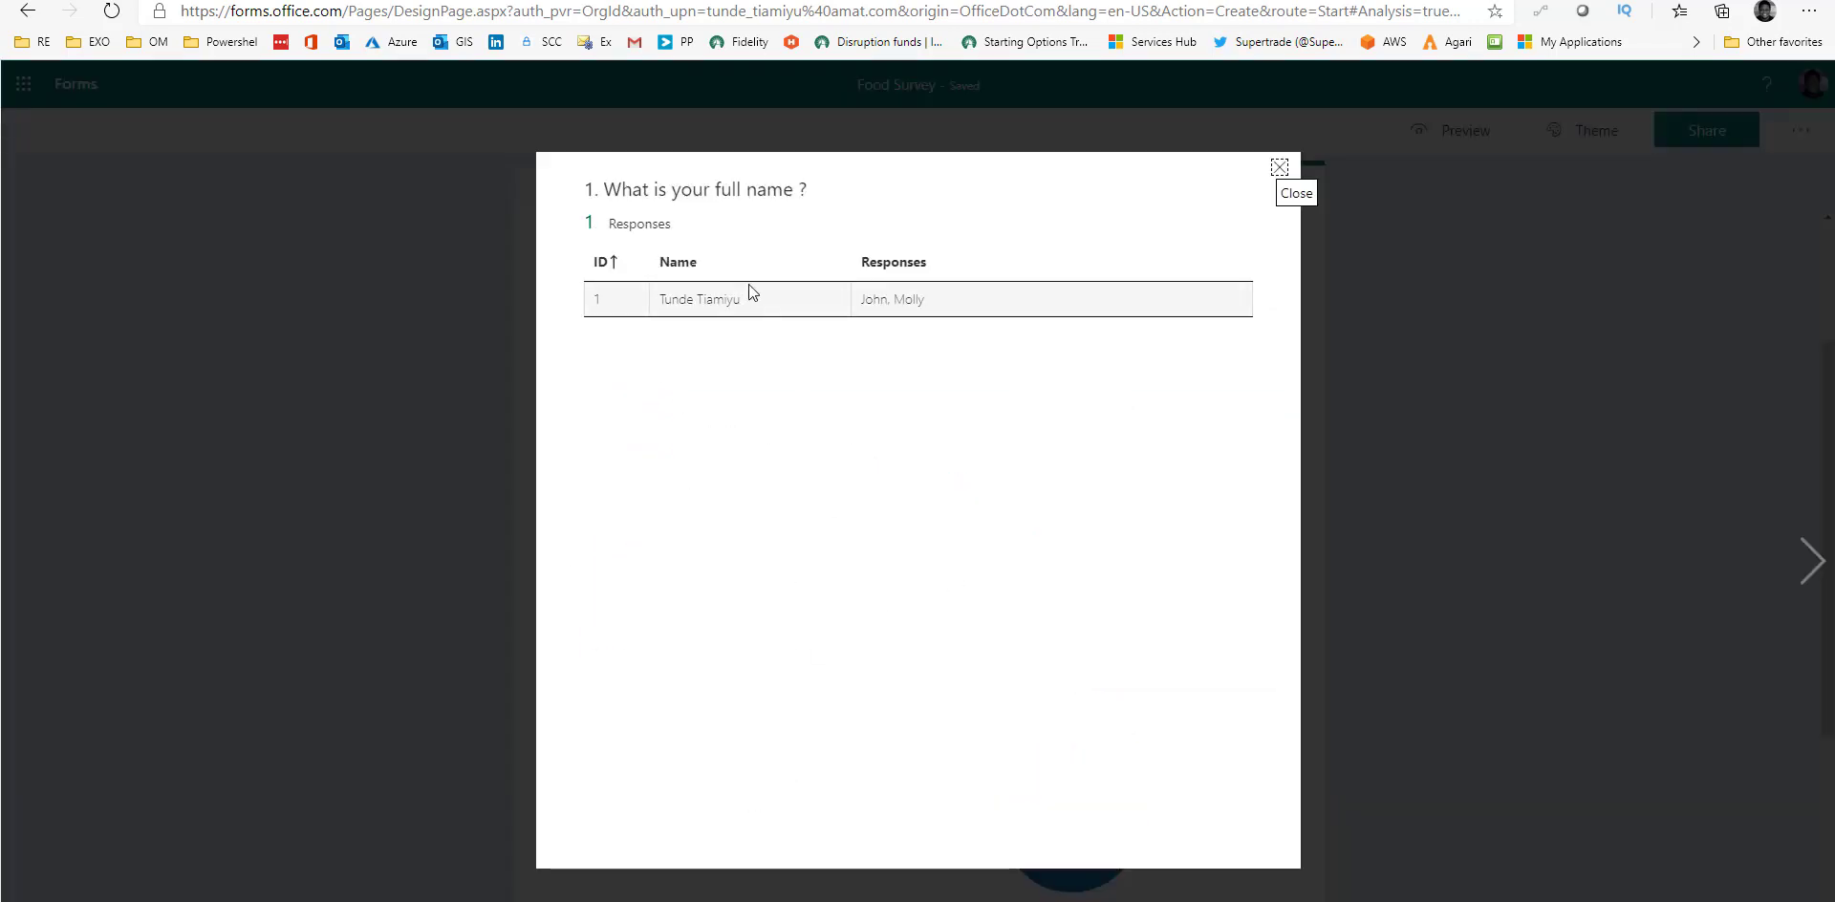
{"action": "left_click", "coordinate": [1281, 170]}
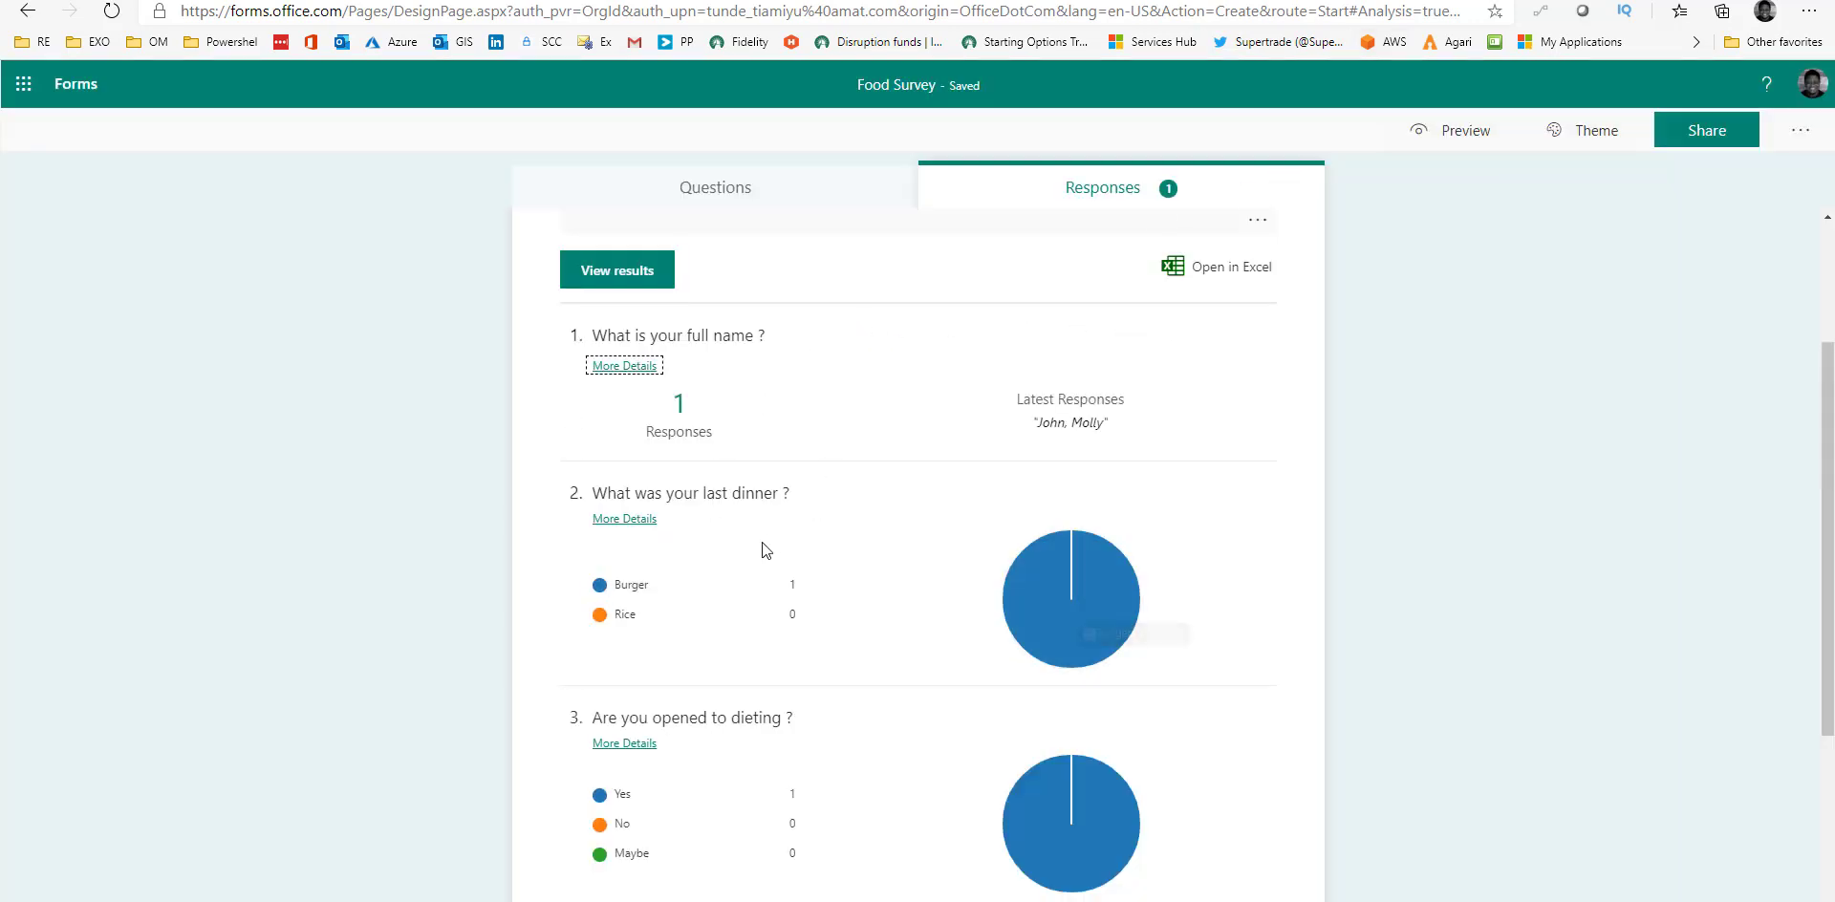
View question 3's detailed answers, then return to the top of the summary.
{"action": "scroll", "coordinate": [681, 661], "scroll_direction": "down", "scroll_amount": 1}
{"action": "scroll", "coordinate": [681, 661], "scroll_direction": "down", "scroll_amount": 2}
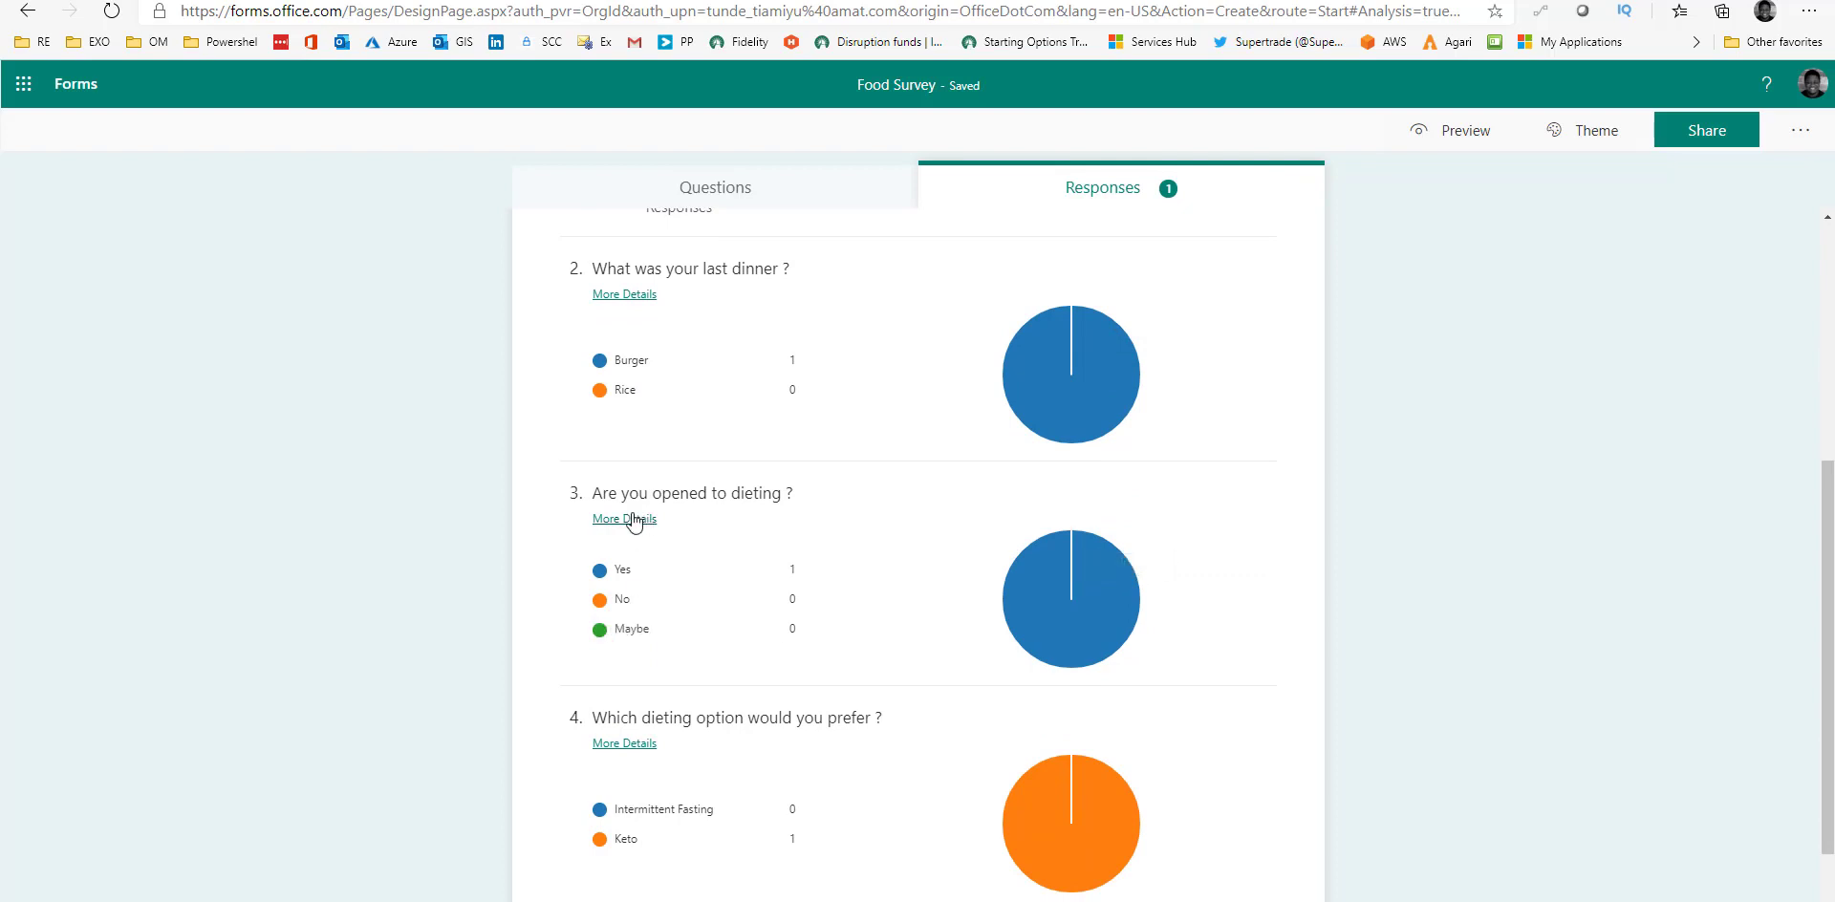
{"action": "left_click", "coordinate": [632, 521]}
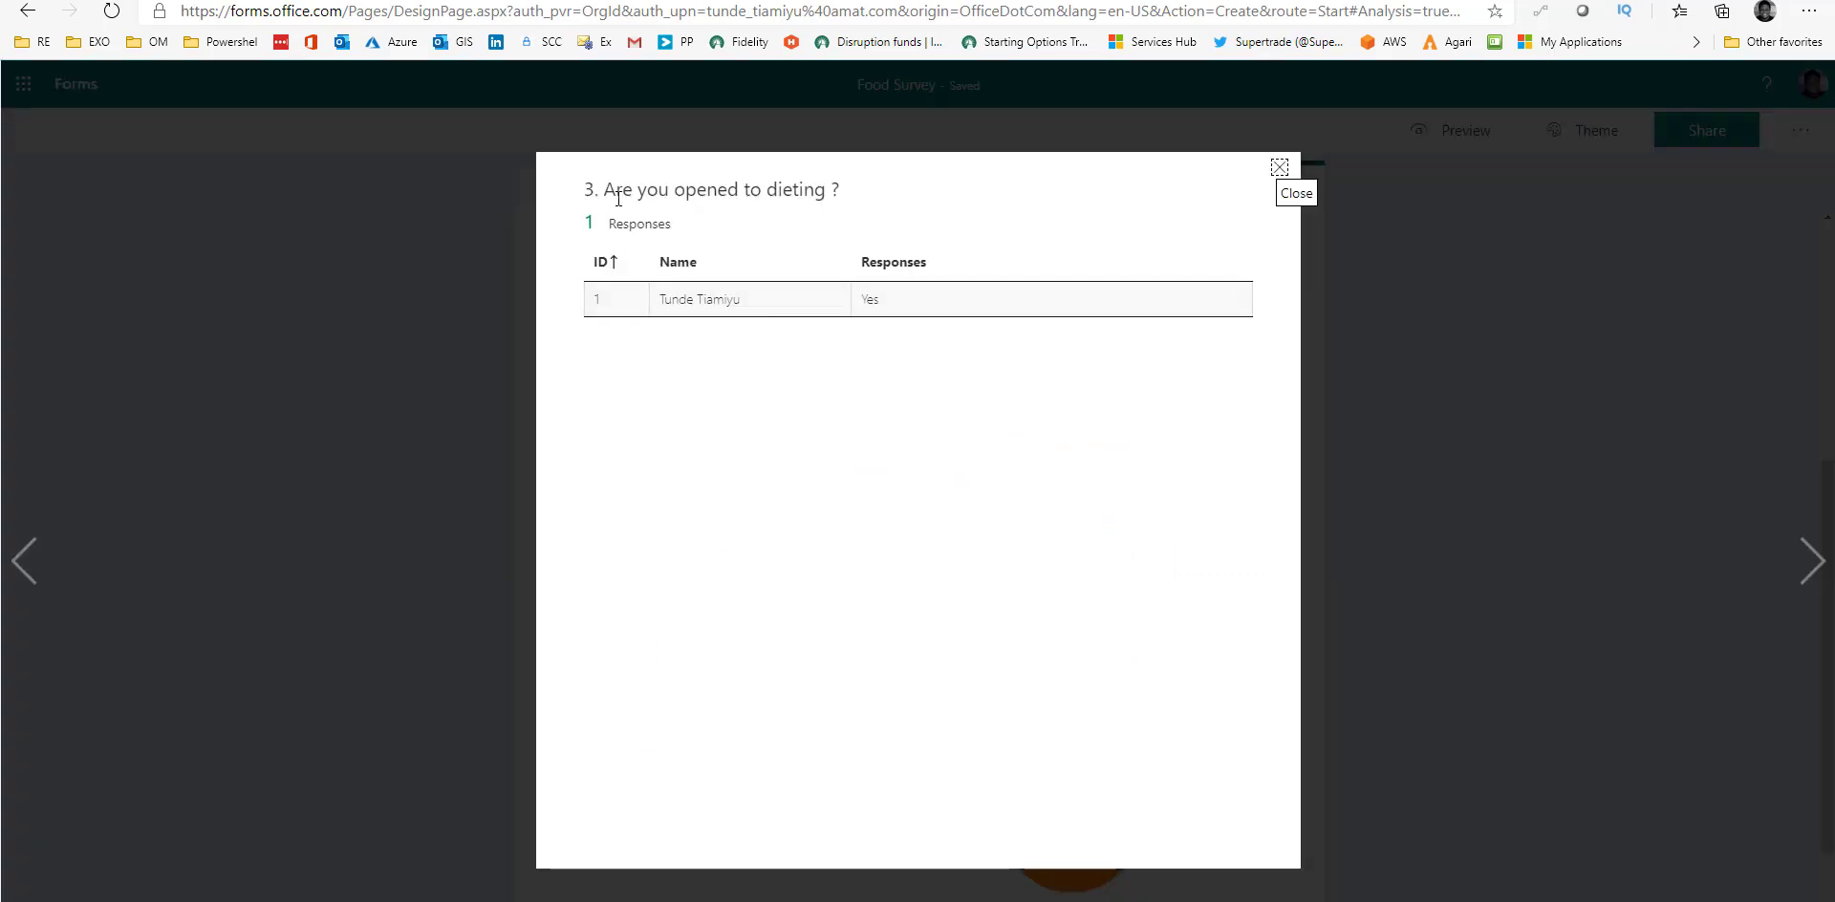
{"action": "left_click", "coordinate": [1281, 169]}
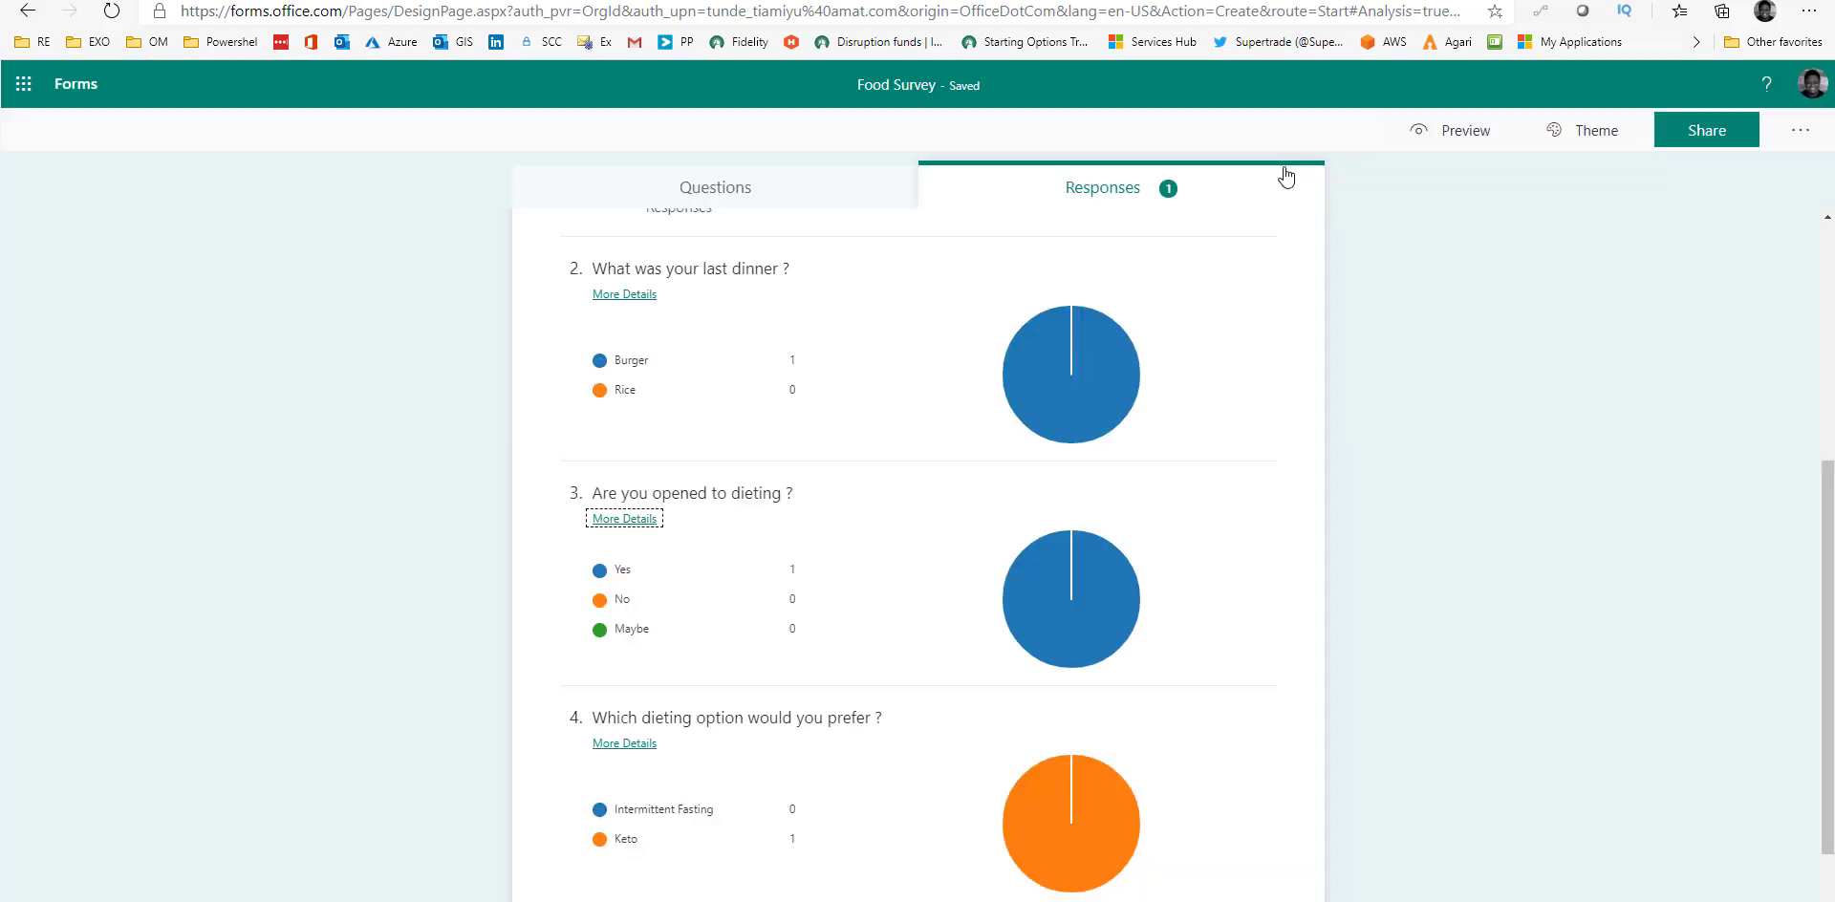
{"action": "mouse_move", "coordinate": [1068, 659]}
{"action": "mouse_move", "coordinate": [709, 639]}
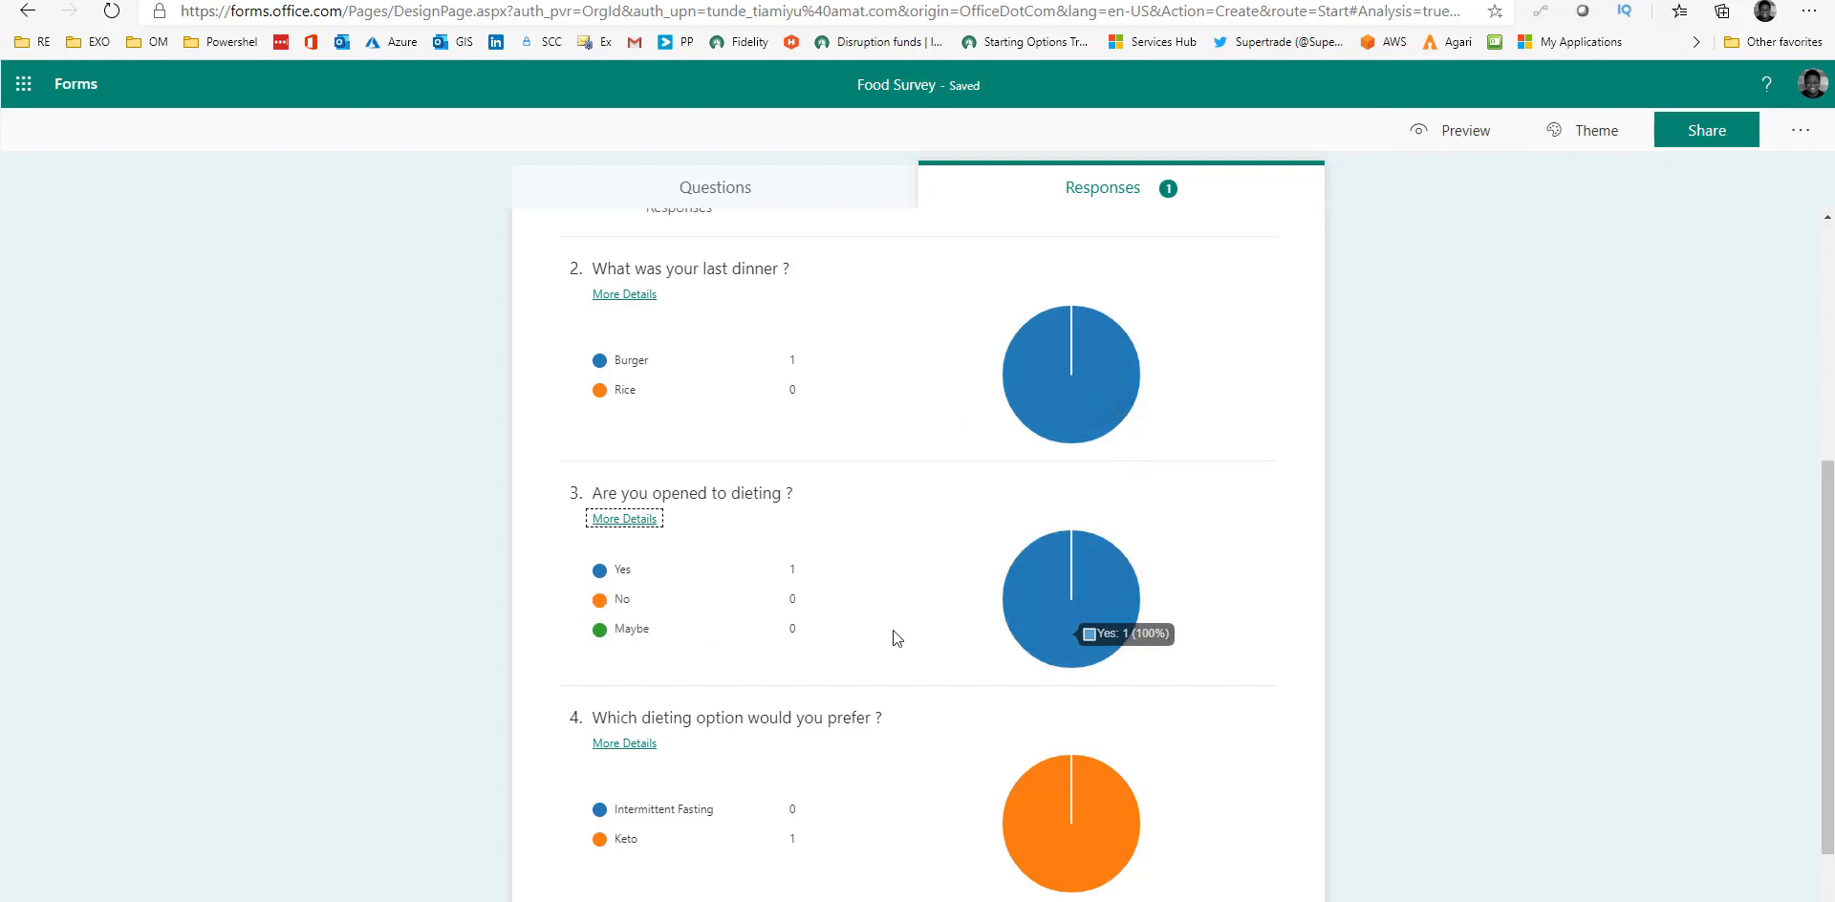
{"action": "scroll", "coordinate": [894, 631], "scroll_direction": "up", "scroll_amount": 5}
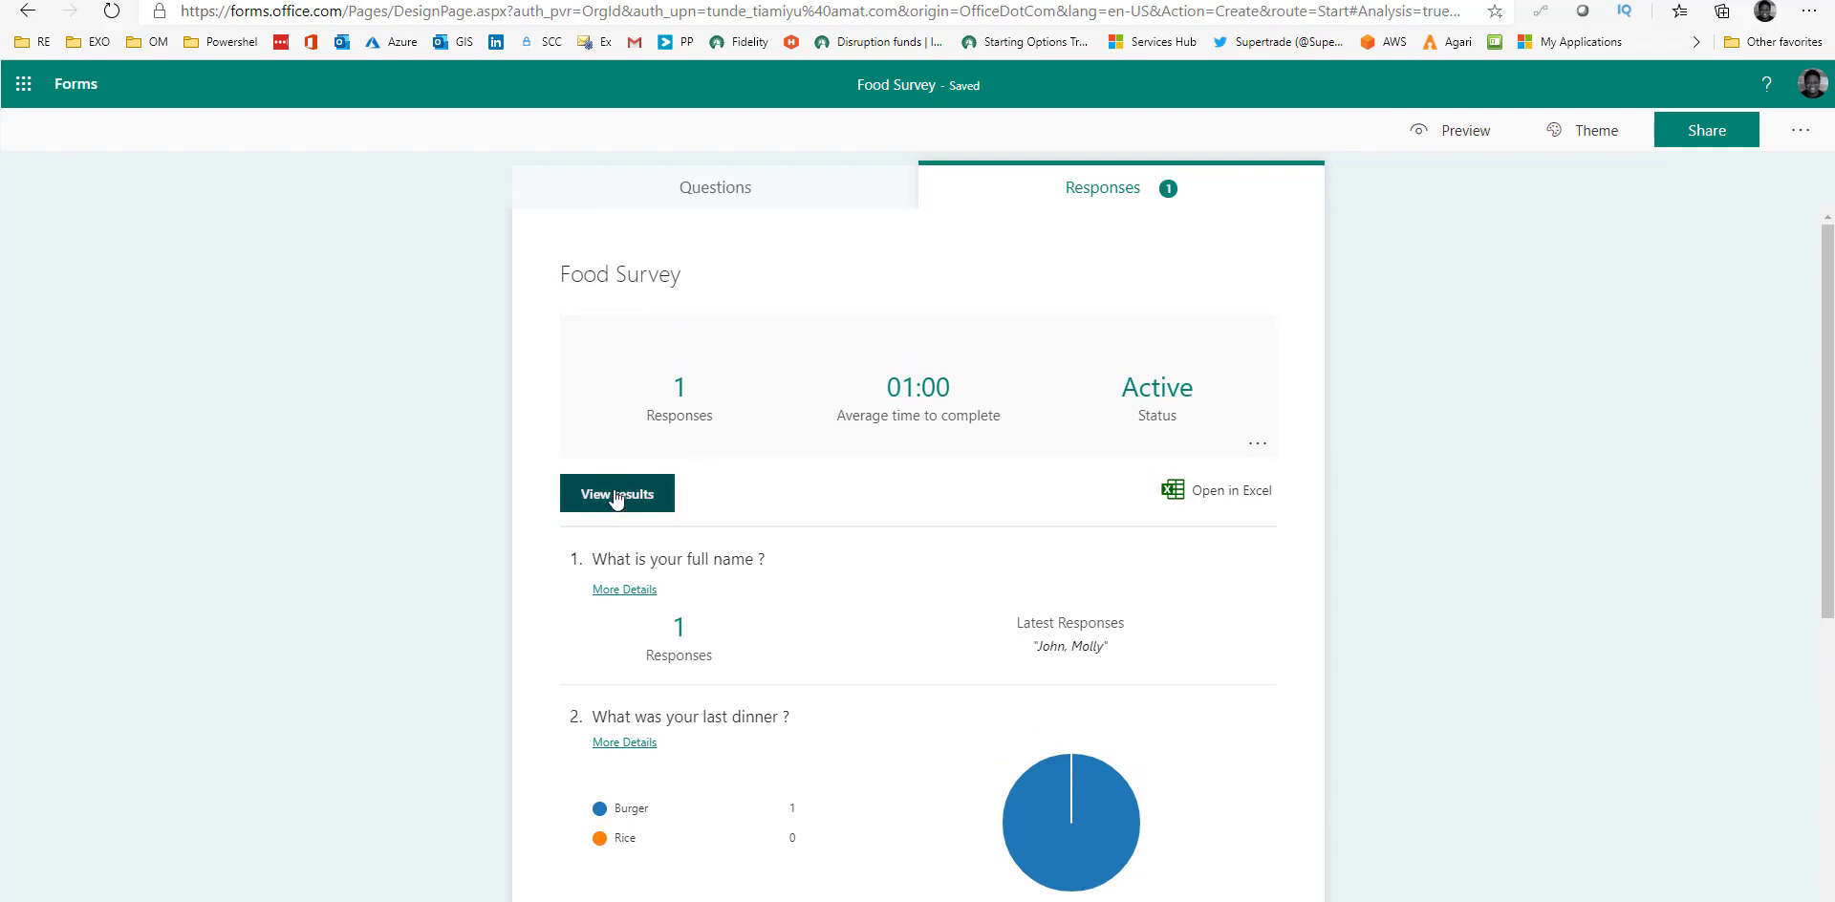
{"action": "left_click", "coordinate": [621, 502]}
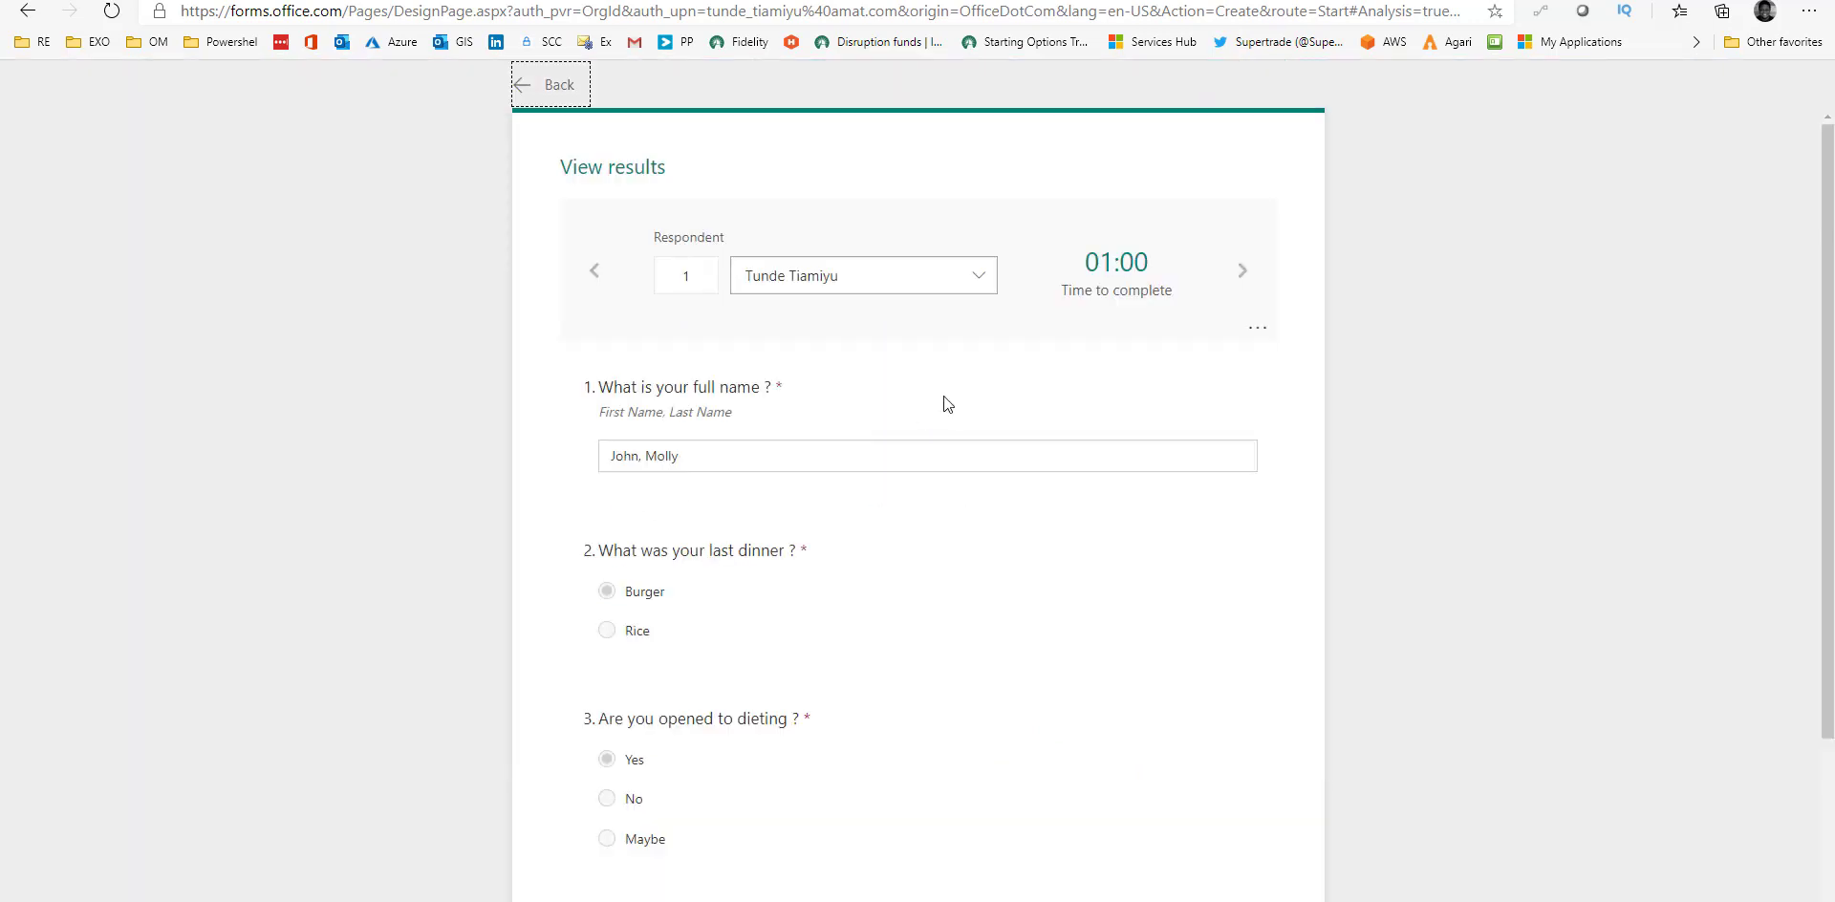
{"action": "left_click", "coordinate": [1246, 268]}
{"action": "scroll", "coordinate": [691, 633], "scroll_direction": "down", "scroll_amount": 3}
{"action": "scroll", "coordinate": [713, 677], "scroll_direction": "up", "scroll_amount": 3}
{"action": "left_click", "coordinate": [521, 88]}
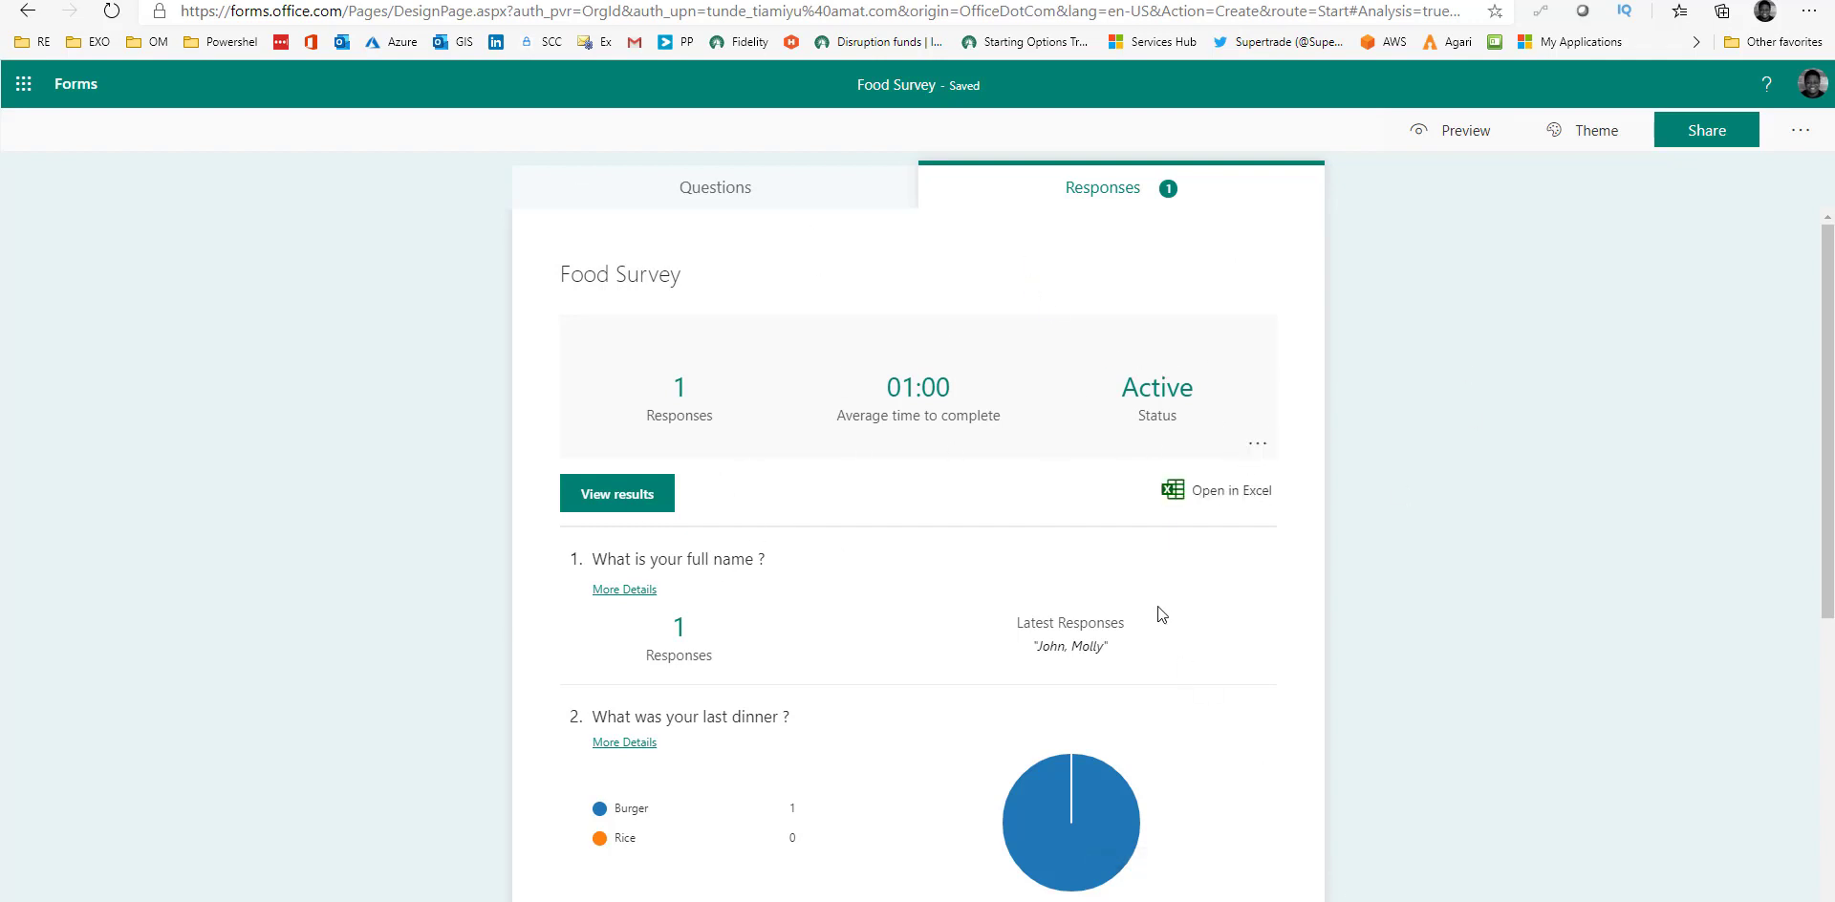
Generate an organization-only summary link for the Food Survey responses and copy it.
{"action": "left_click", "coordinate": [1259, 446]}
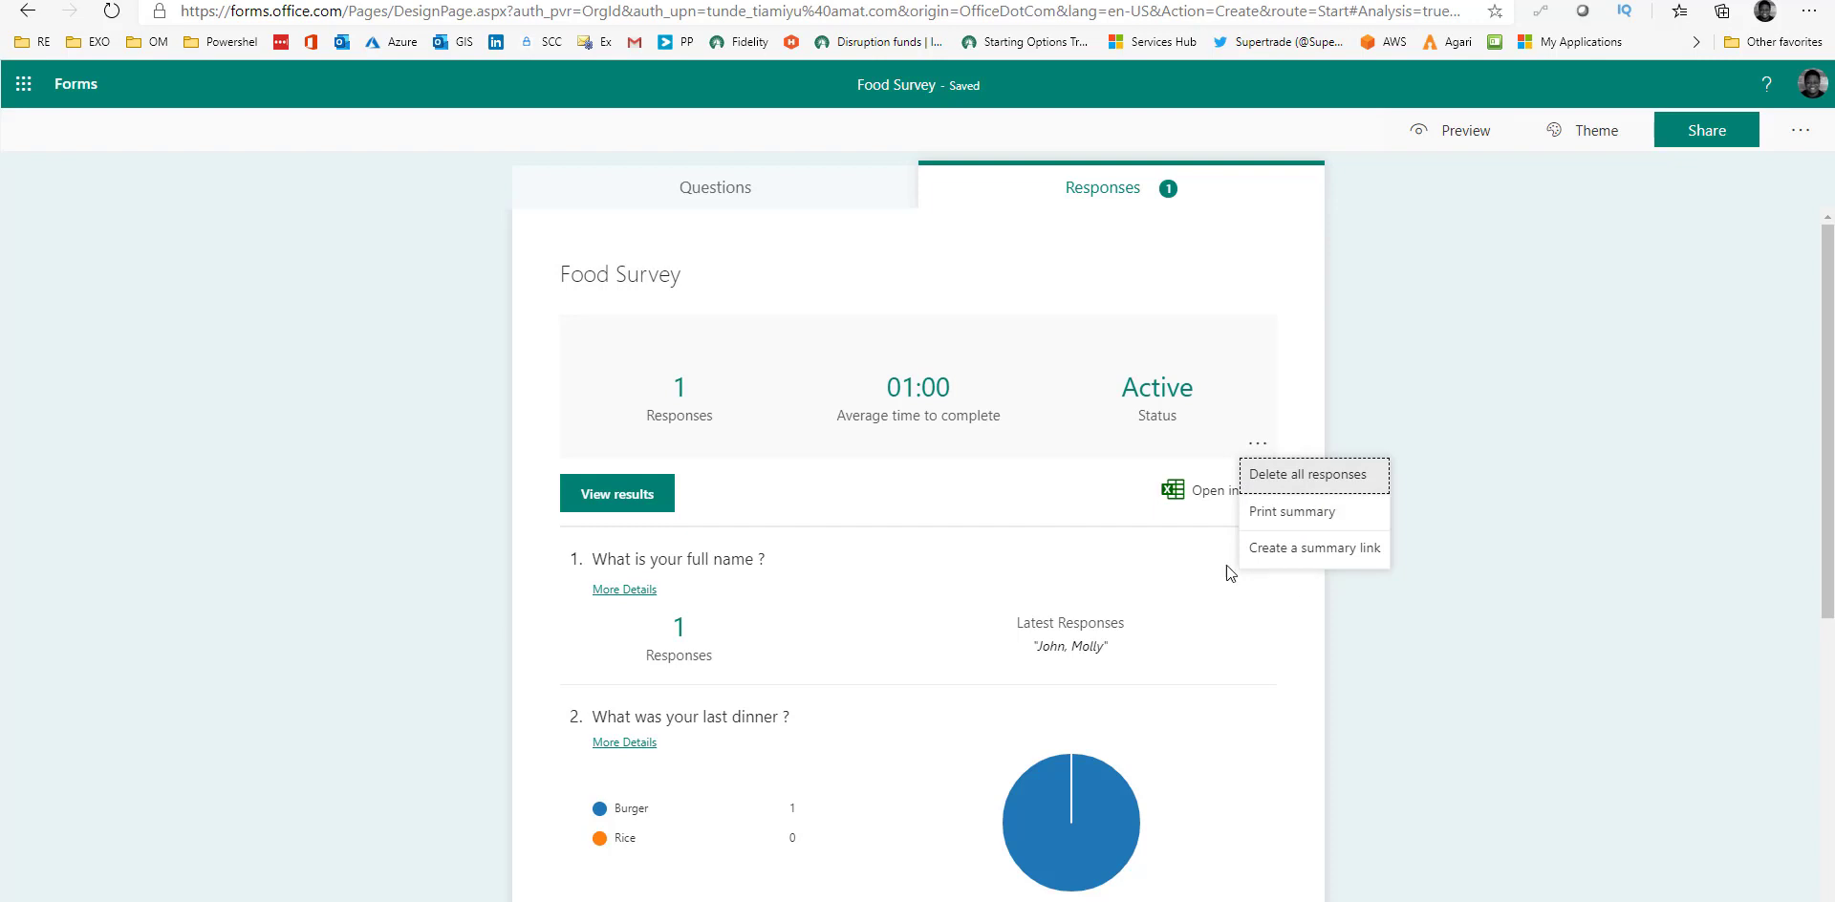
{"action": "left_click", "coordinate": [1338, 552]}
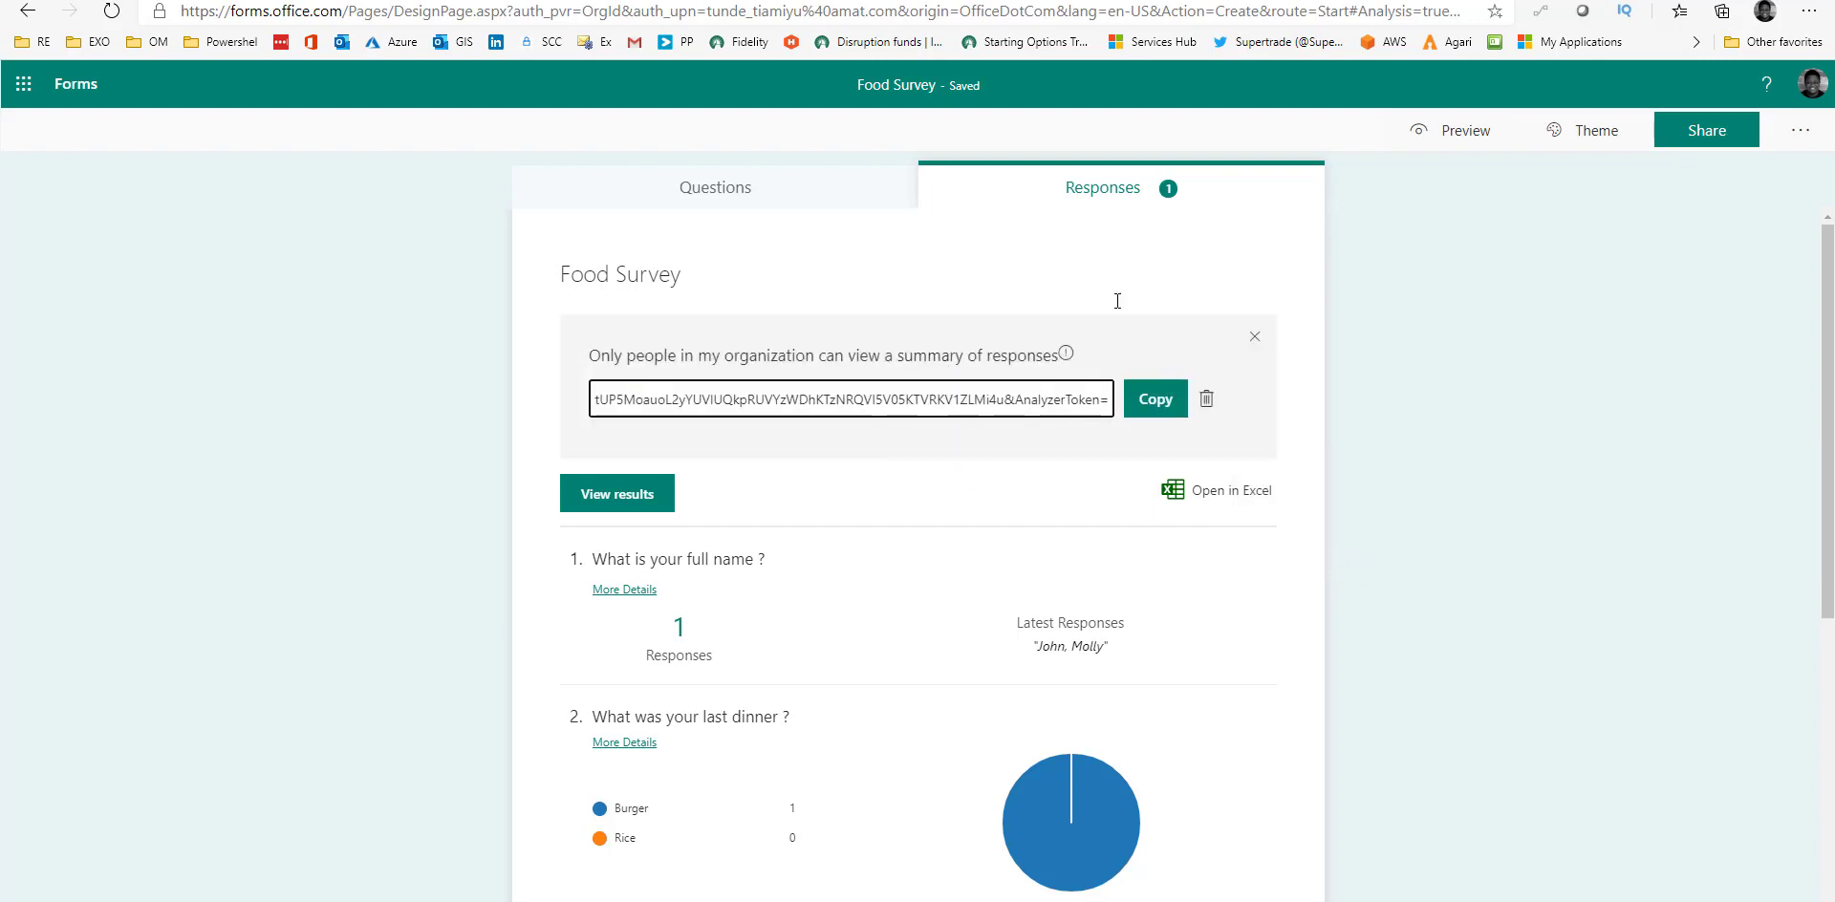
{"action": "left_click", "coordinate": [1165, 413]}
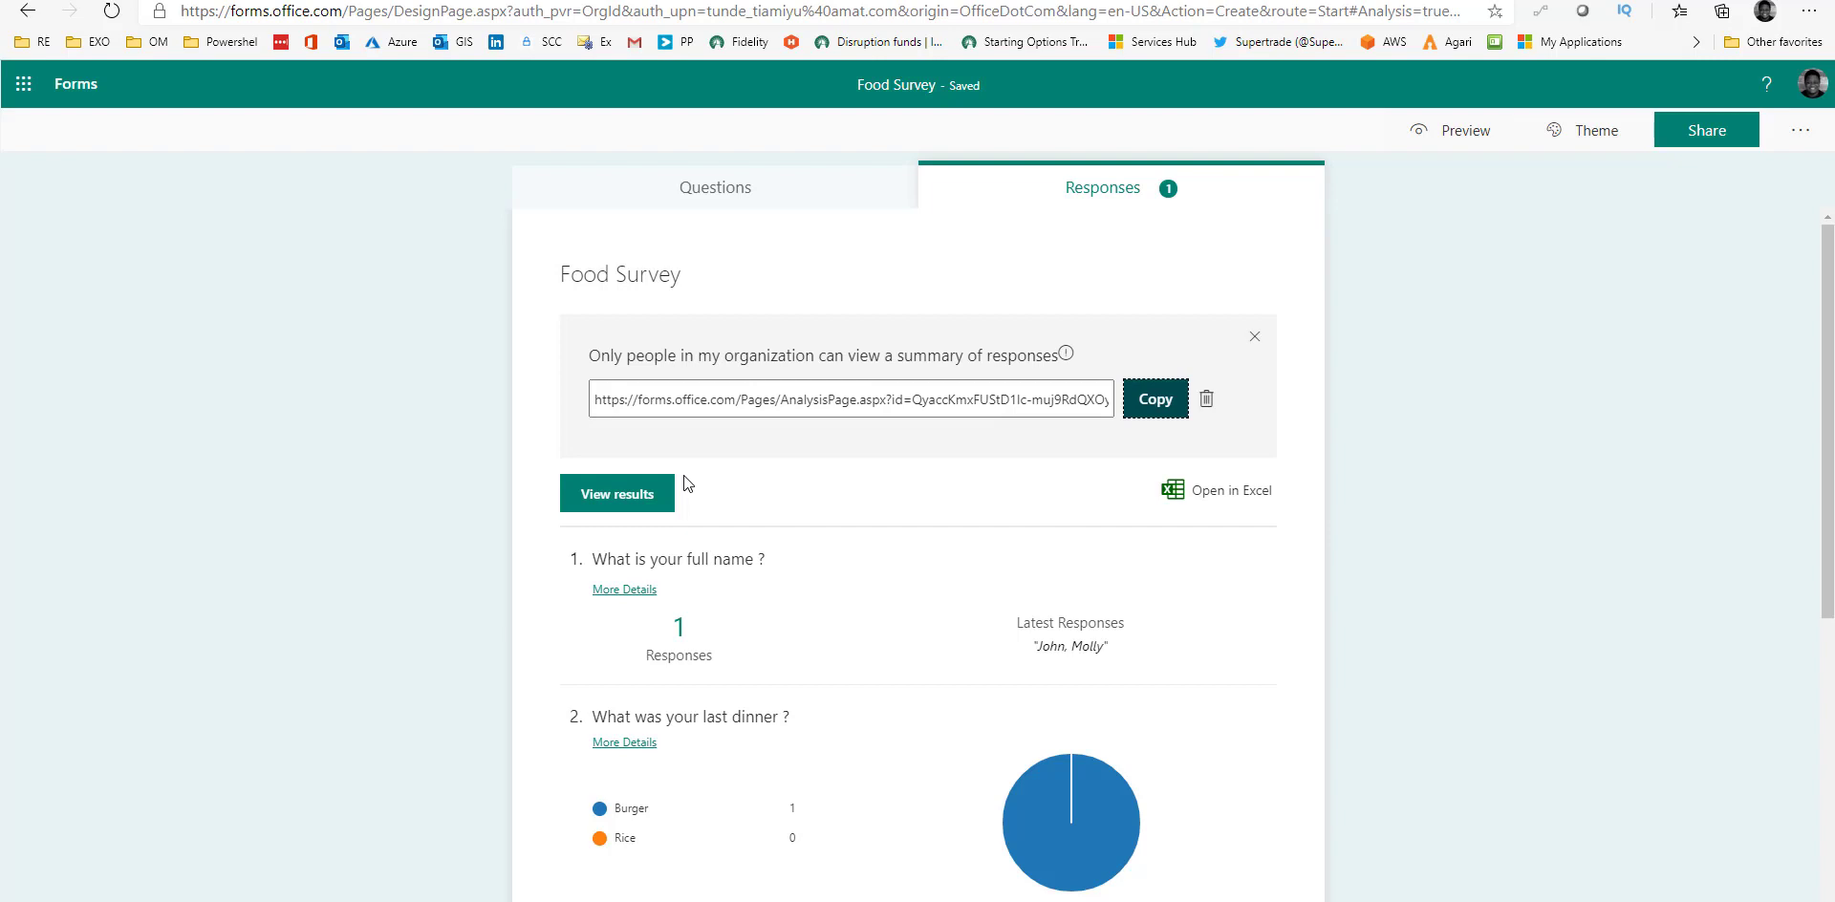
{"action": "scroll", "coordinate": [796, 703], "scroll_direction": "down", "scroll_amount": 6}
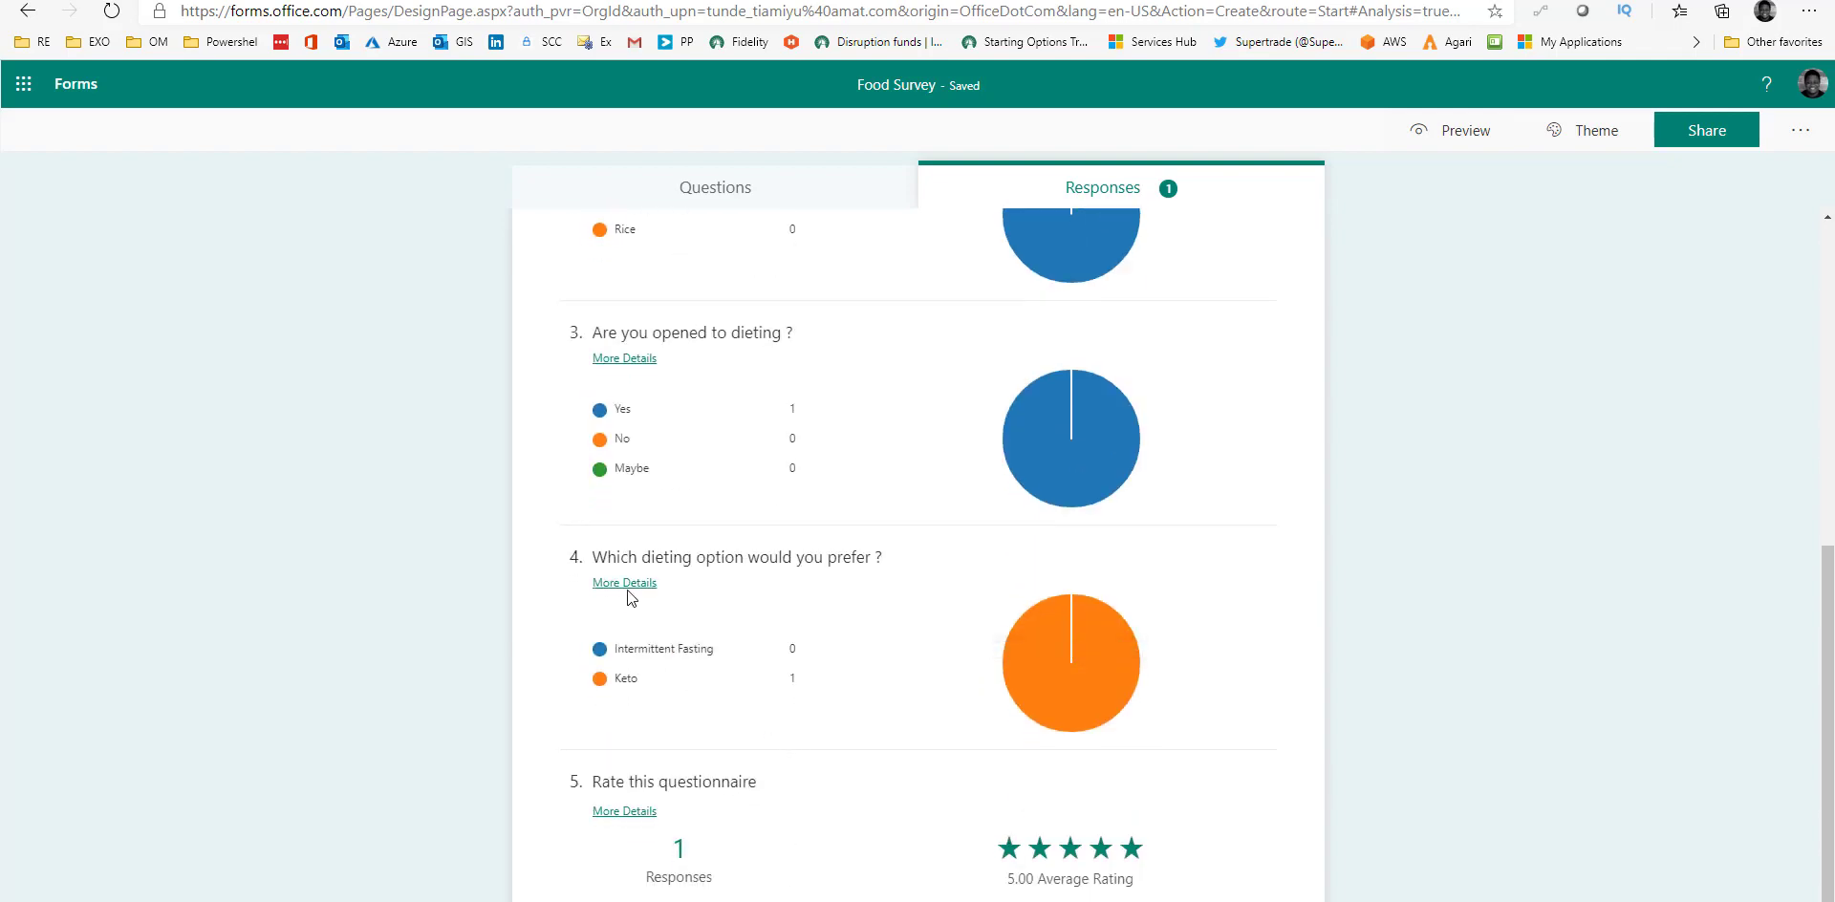
{"action": "left_click", "coordinate": [716, 0]}
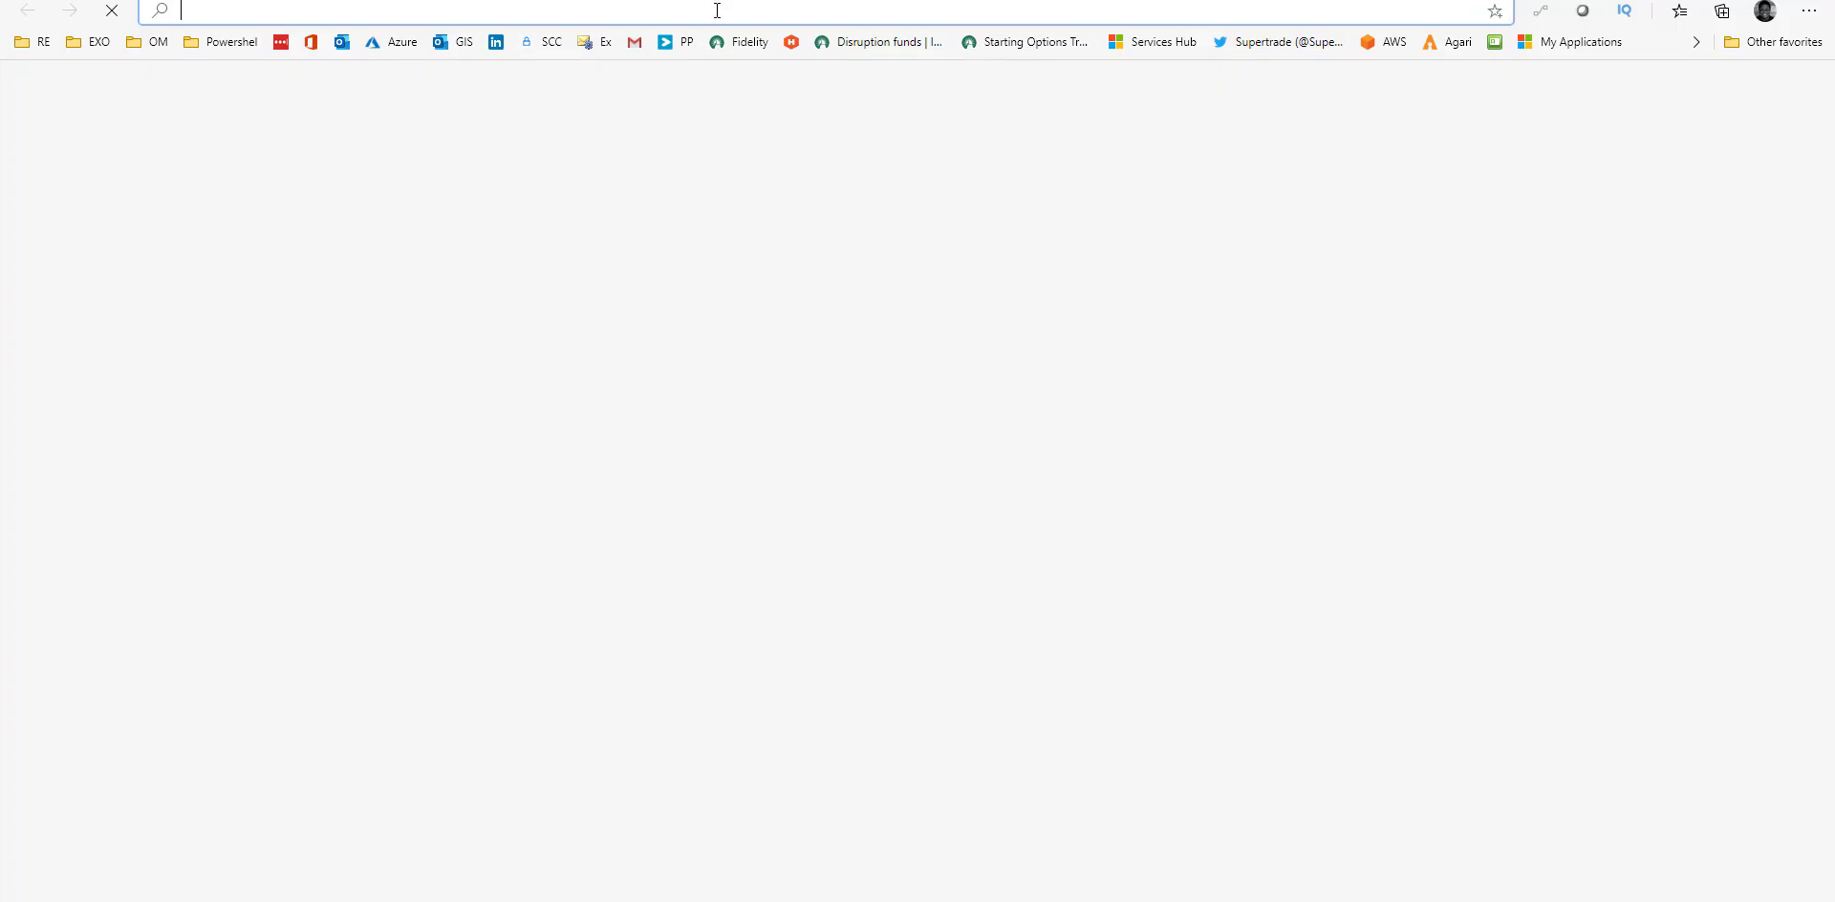
{"action": "key", "text": "ctrl+v"}
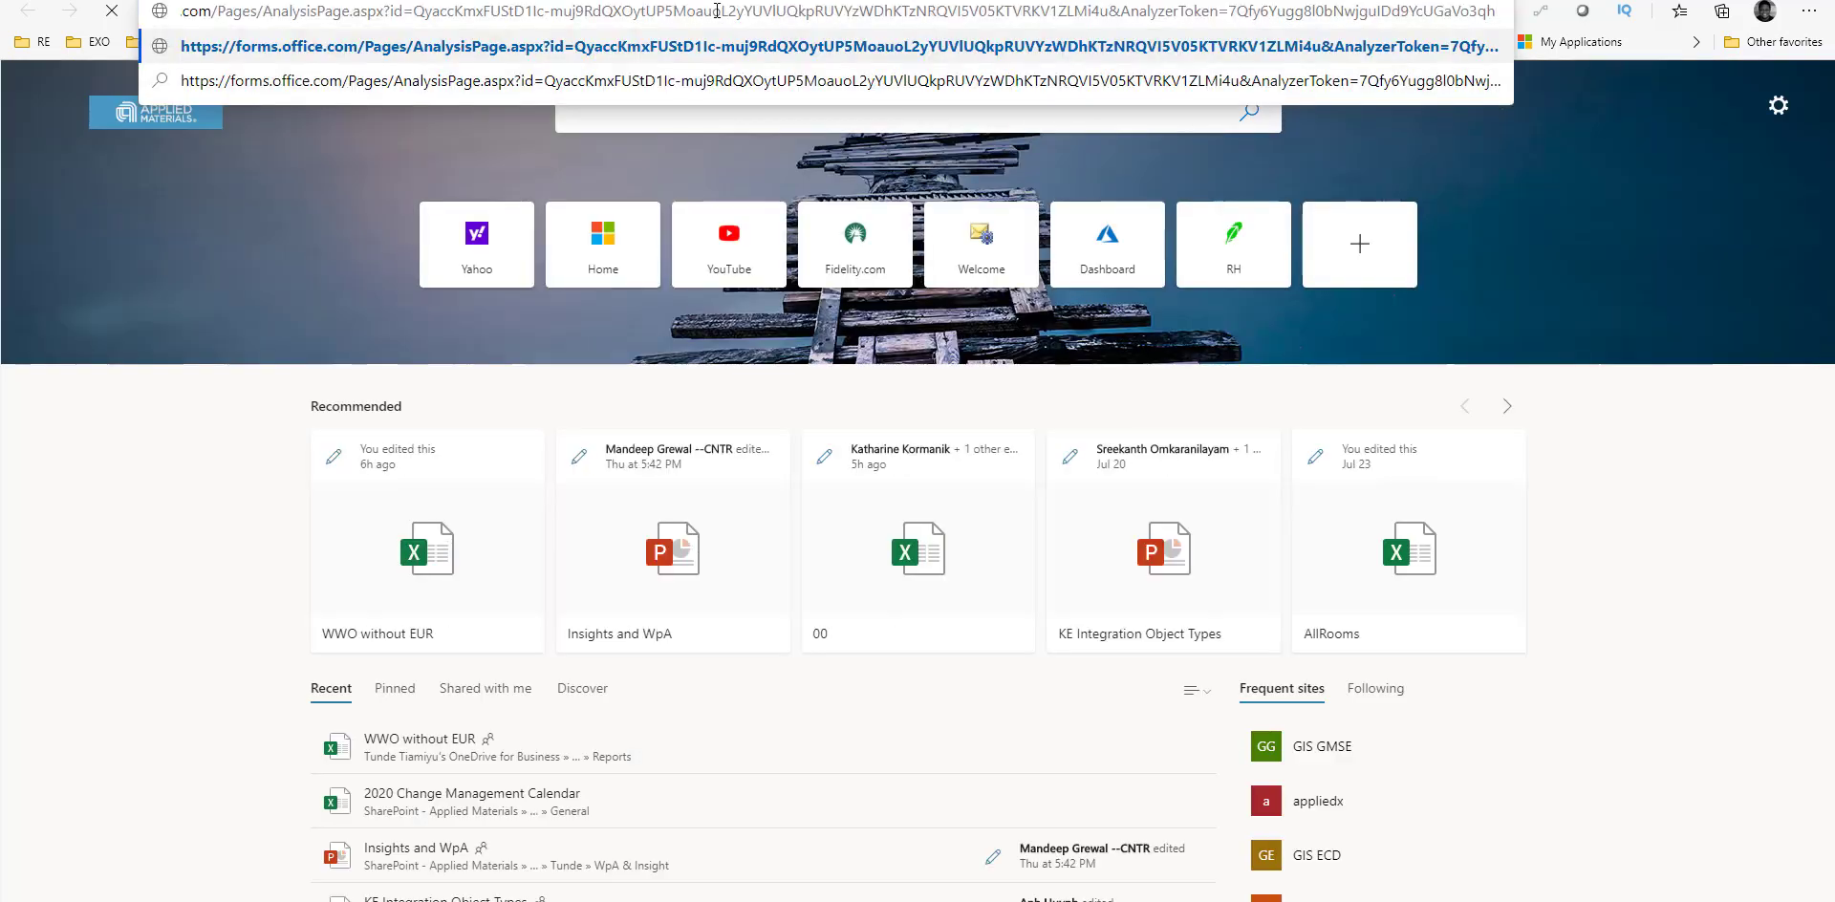
{"action": "key", "text": "Return"}
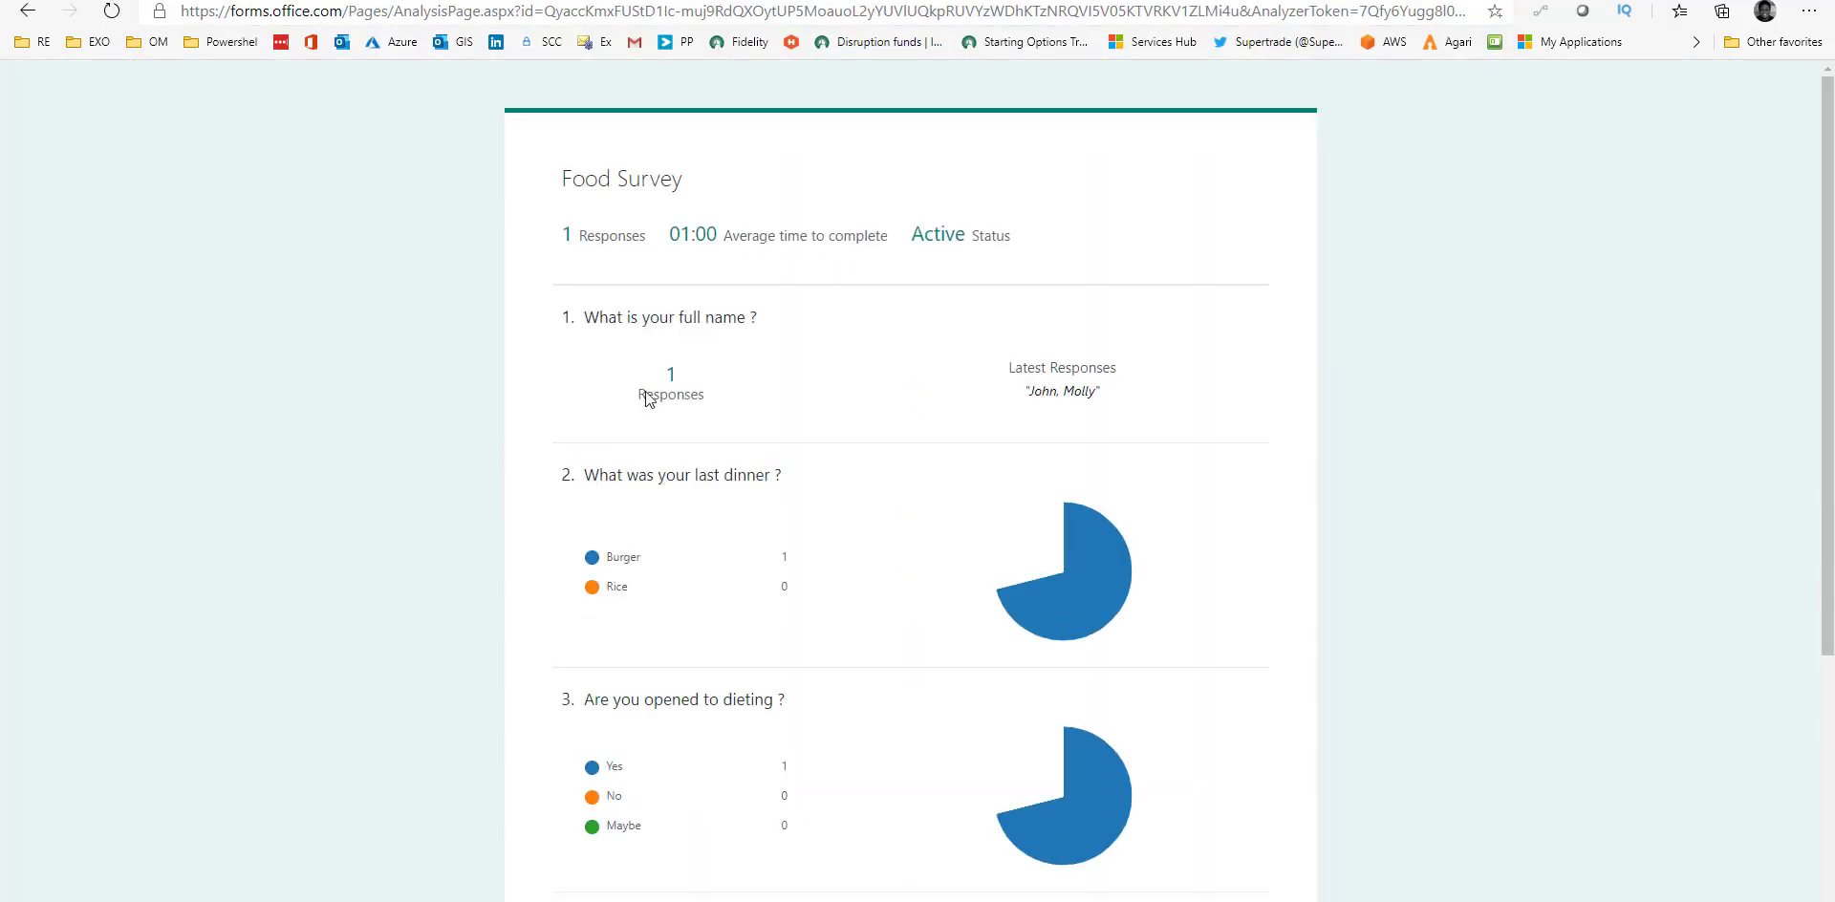
{"action": "left_click_drag", "start_coordinate": [478, 180], "coordinate": [1213, 869]}
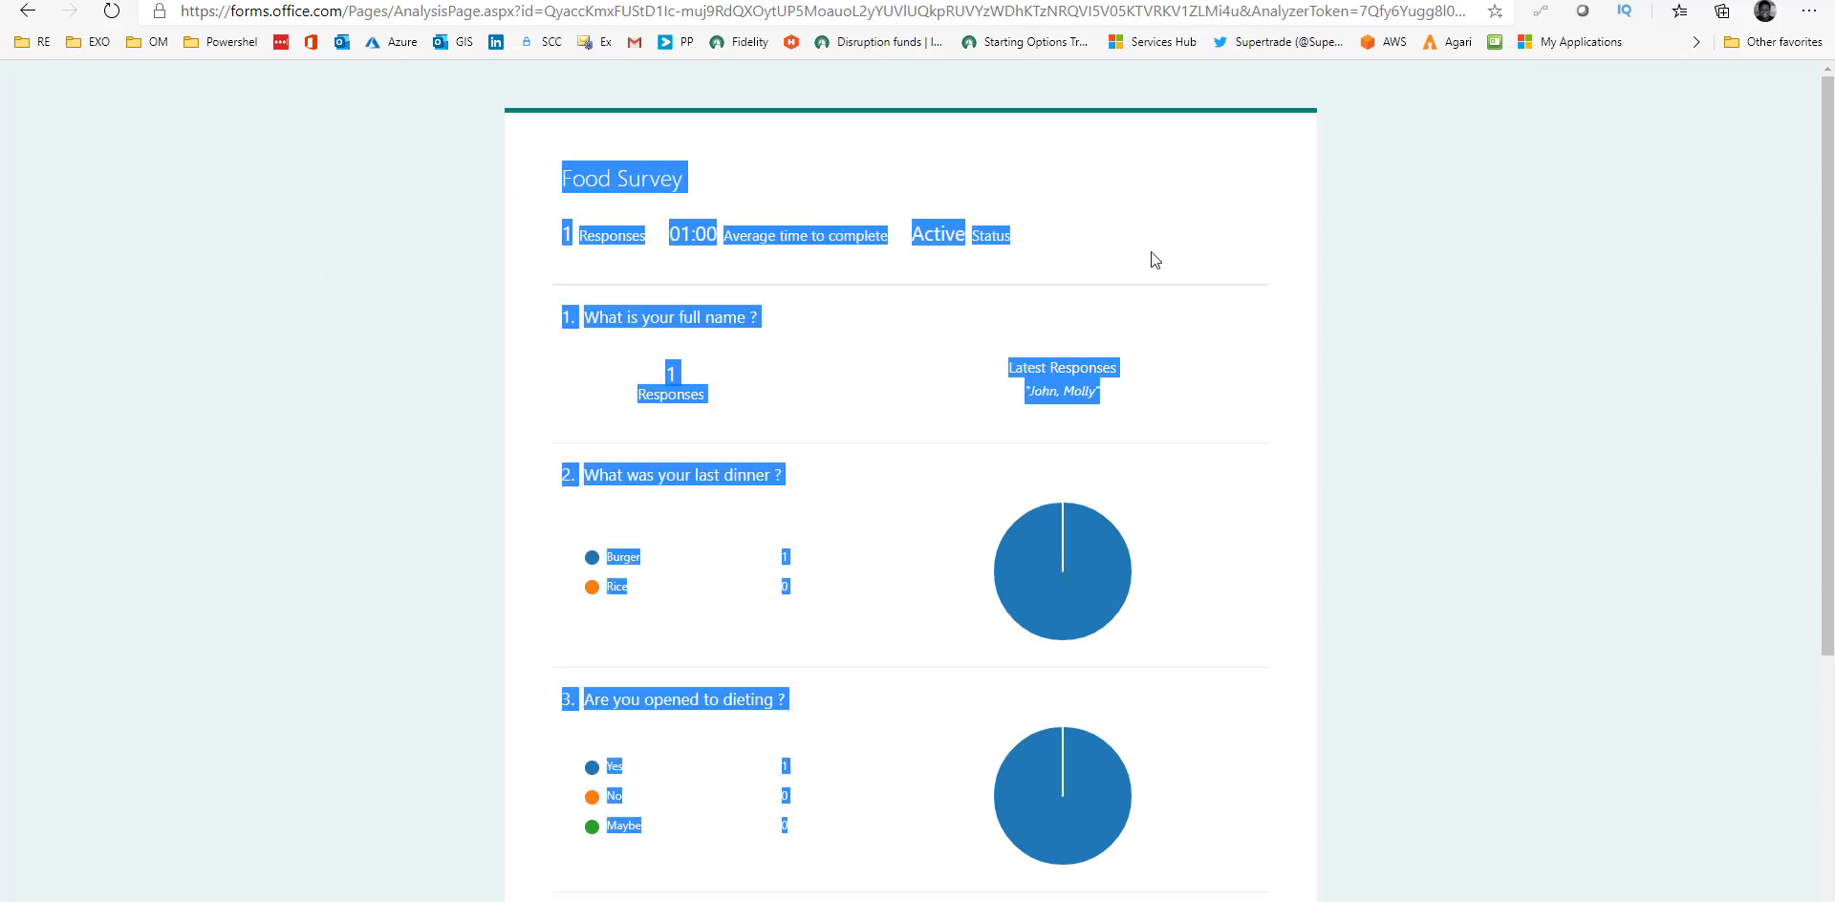
{"action": "left_click", "coordinate": [994, 243]}
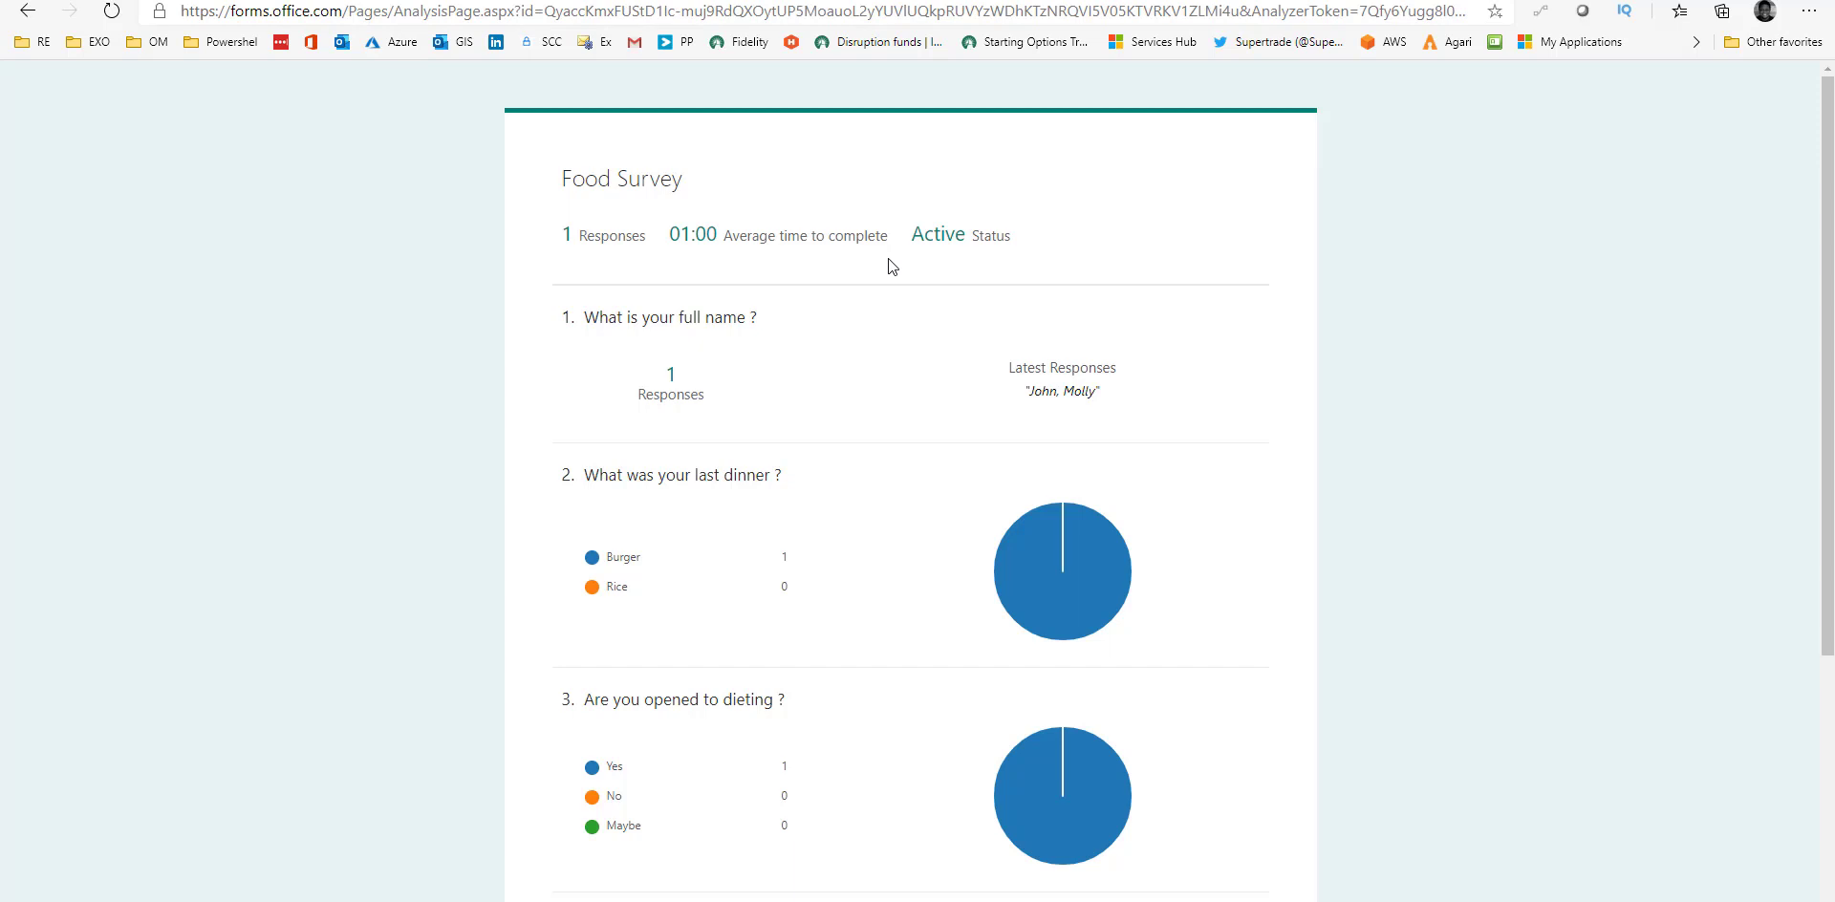
{"action": "scroll", "coordinate": [869, 399], "scroll_direction": "down", "scroll_amount": 3}
{"action": "scroll", "coordinate": [868, 355], "scroll_direction": "down", "scroll_amount": 2}
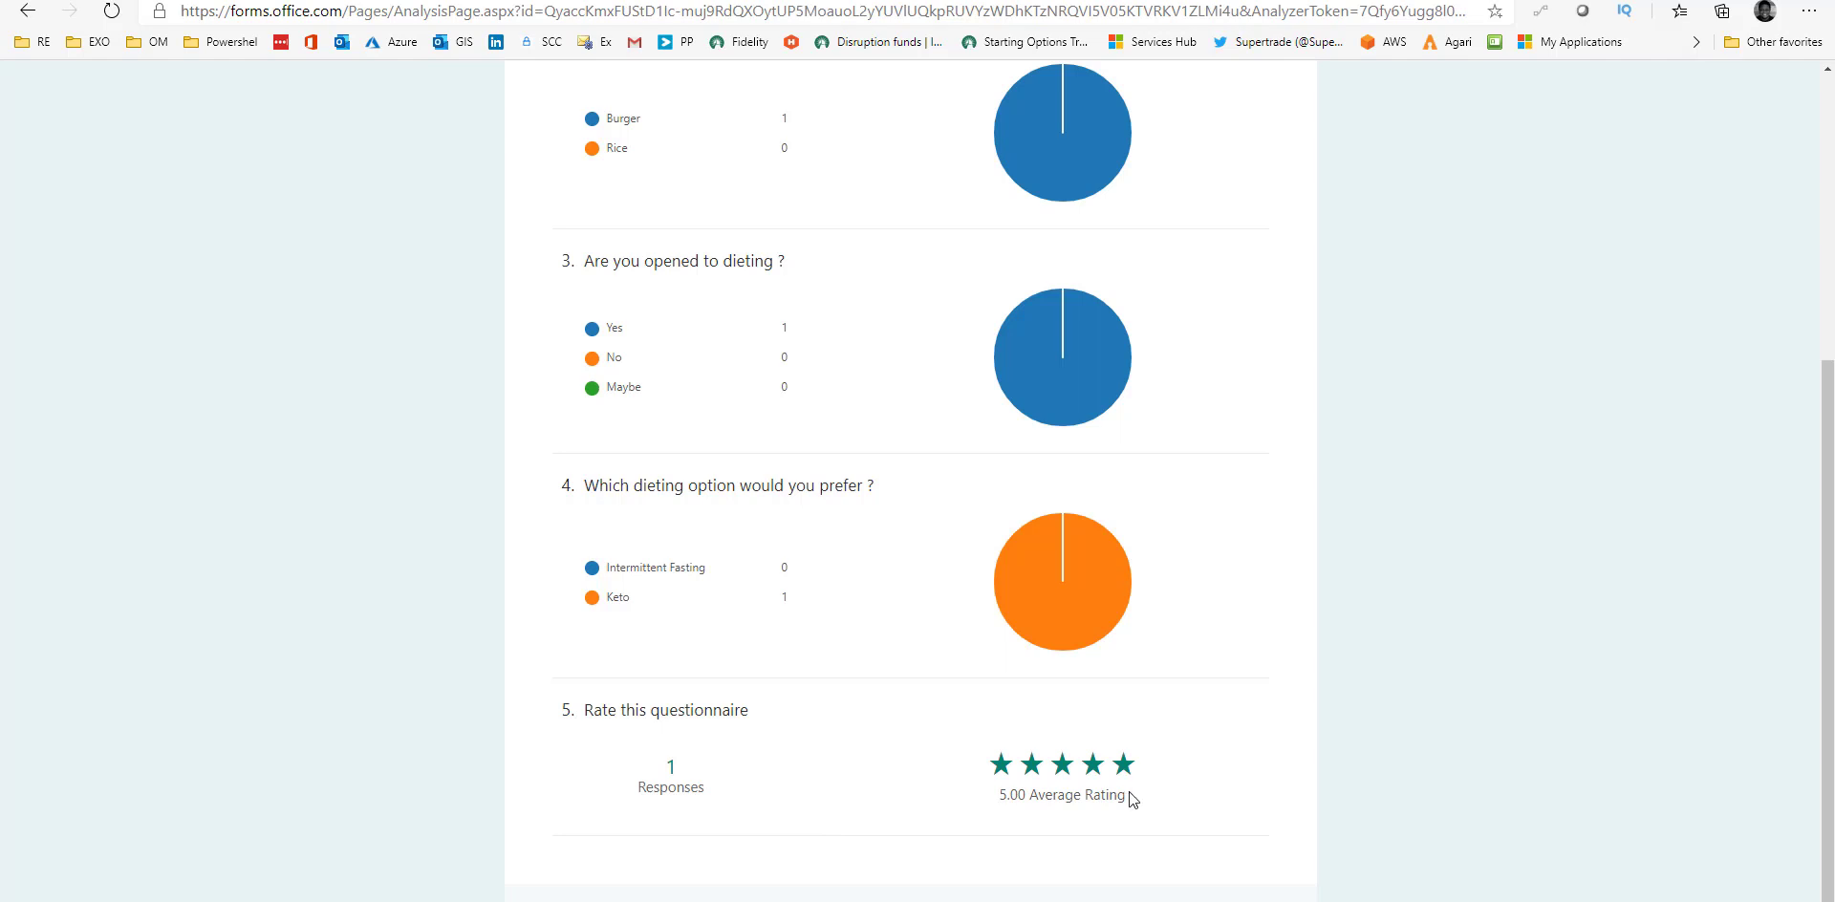
{"action": "scroll", "coordinate": [1168, 801], "scroll_direction": "up", "scroll_amount": 5}
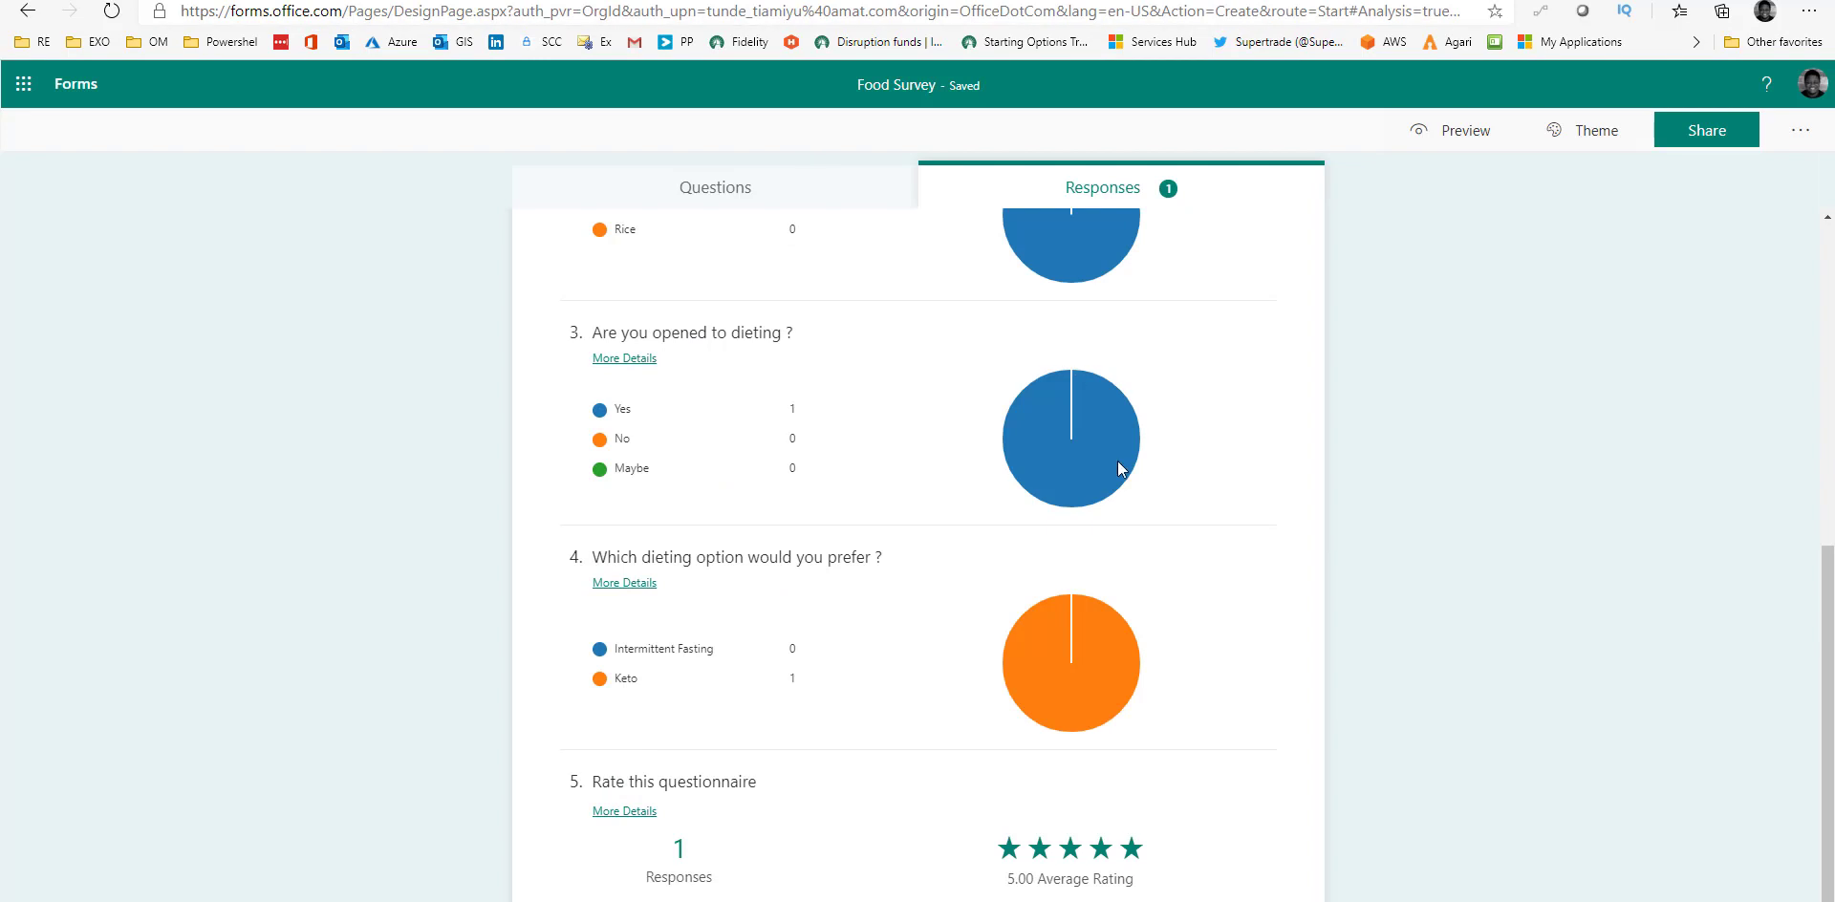
{"action": "scroll", "coordinate": [1119, 462], "scroll_direction": "up", "scroll_amount": 6}
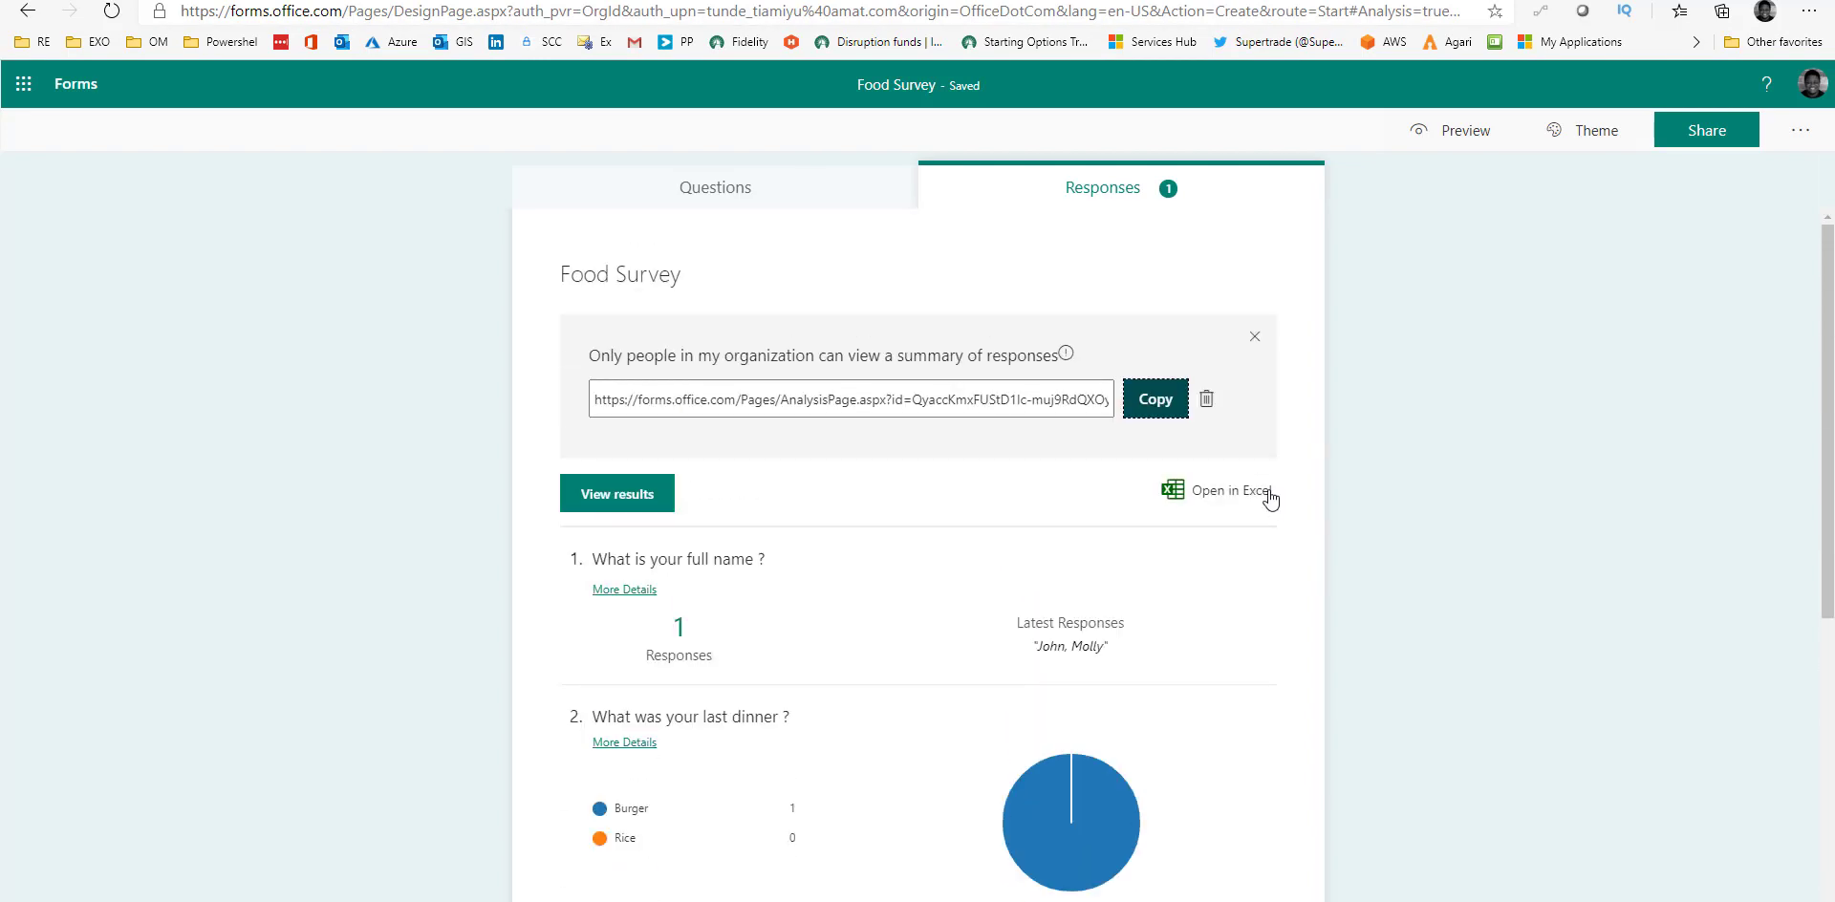
Replace the underwater theme with the purple tablet-and-charts theme, then go back to Questions.
{"action": "left_click", "coordinate": [1255, 337]}
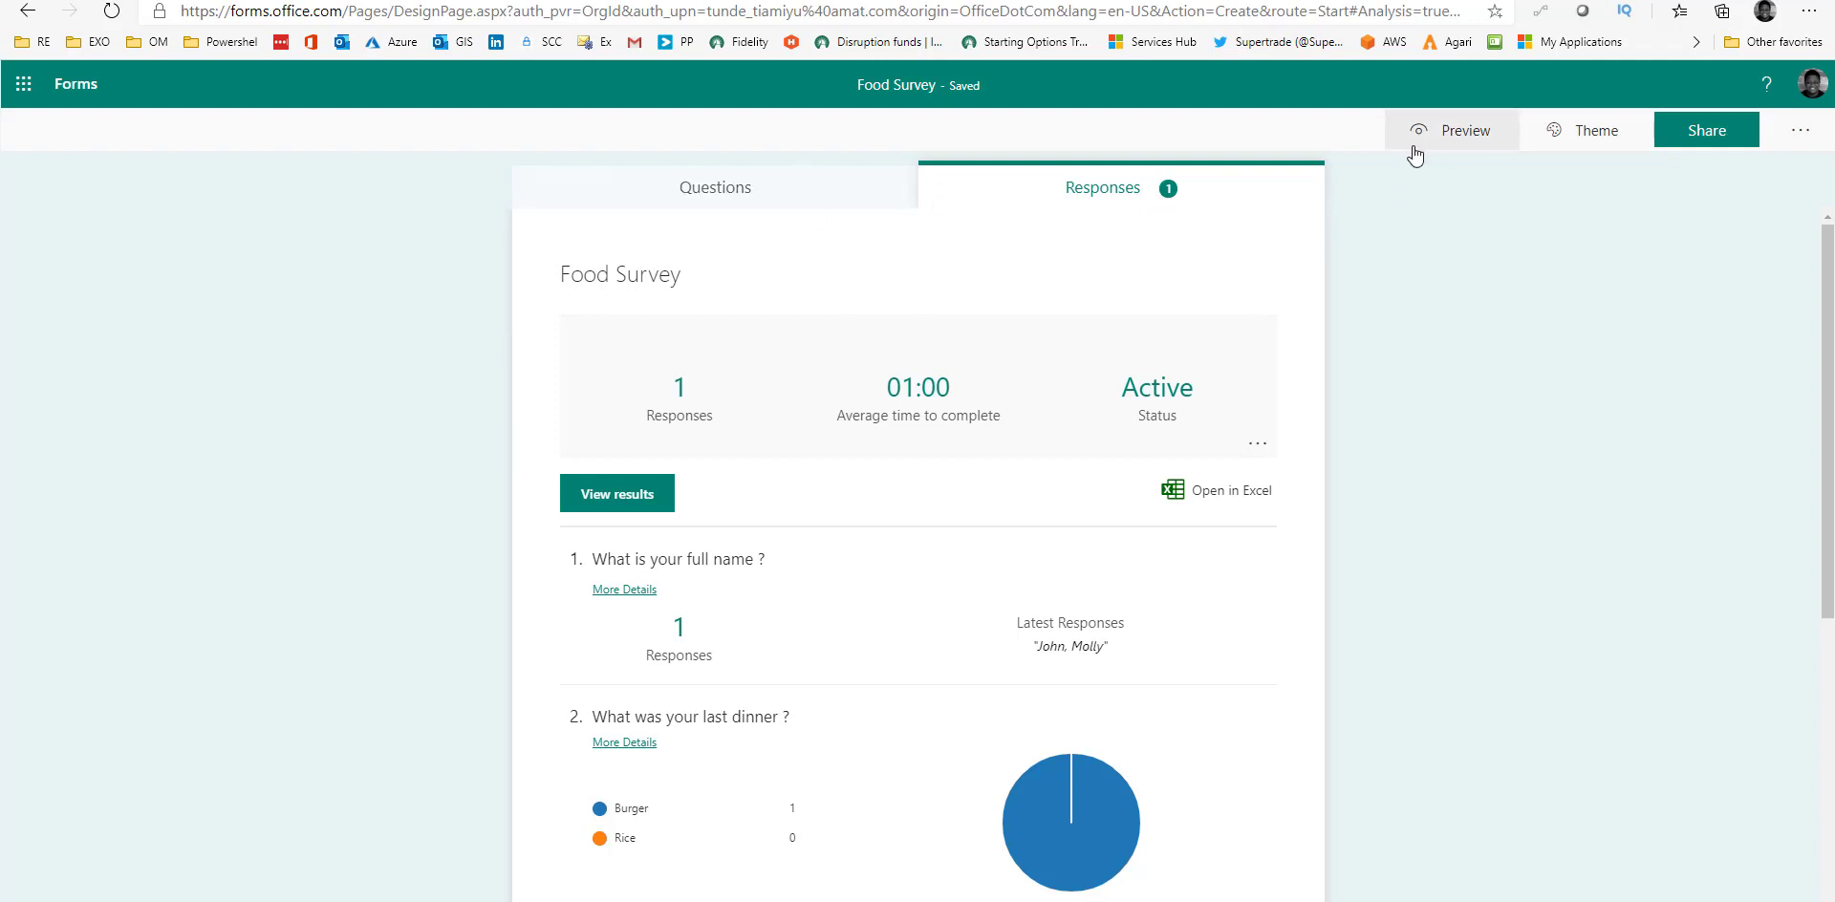
{"action": "left_click", "coordinate": [1589, 137]}
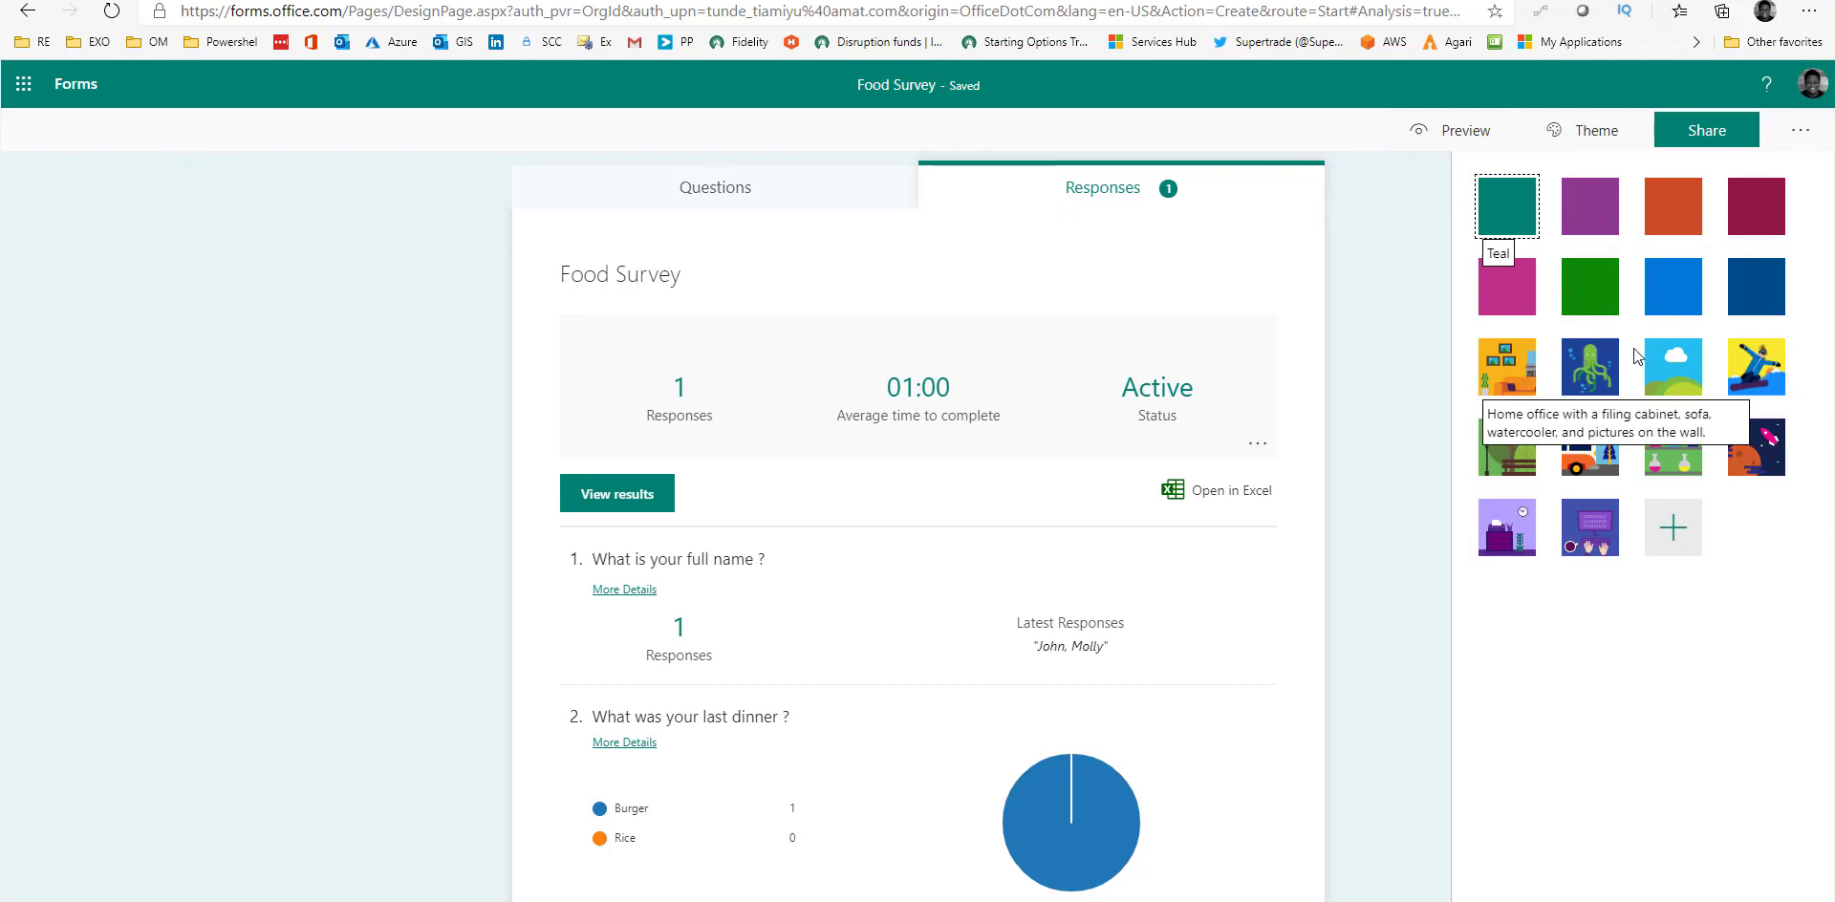
{"action": "left_click", "coordinate": [1590, 218]}
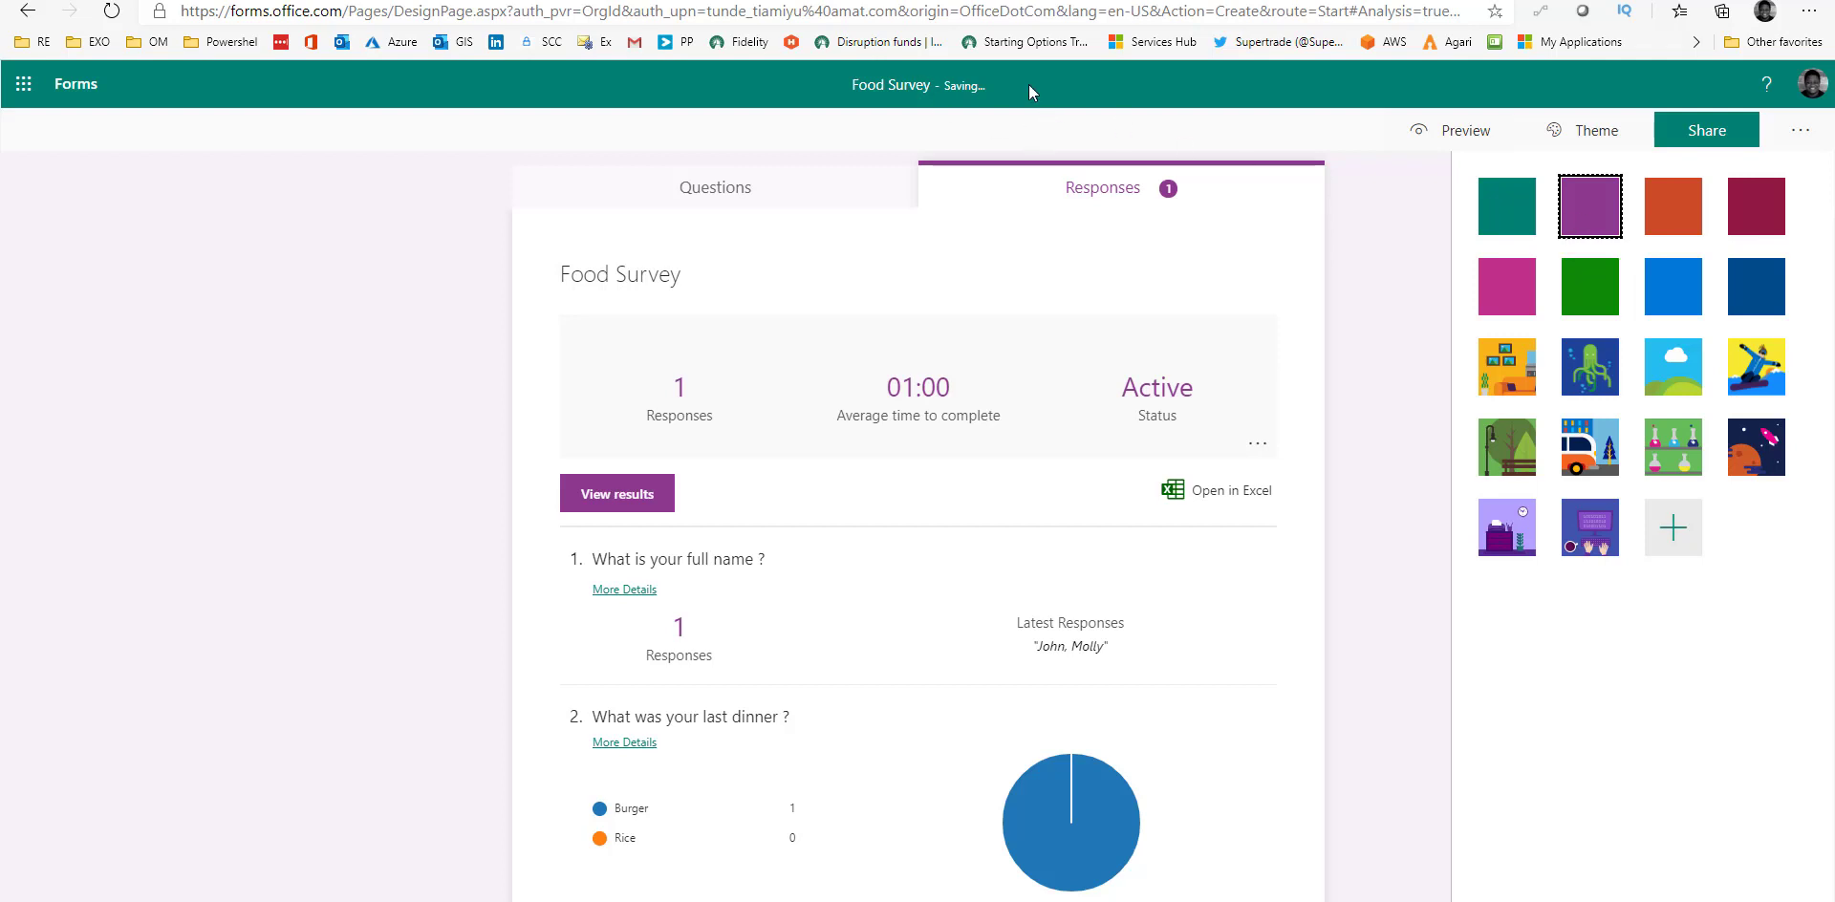
{"action": "left_click", "coordinate": [1596, 373]}
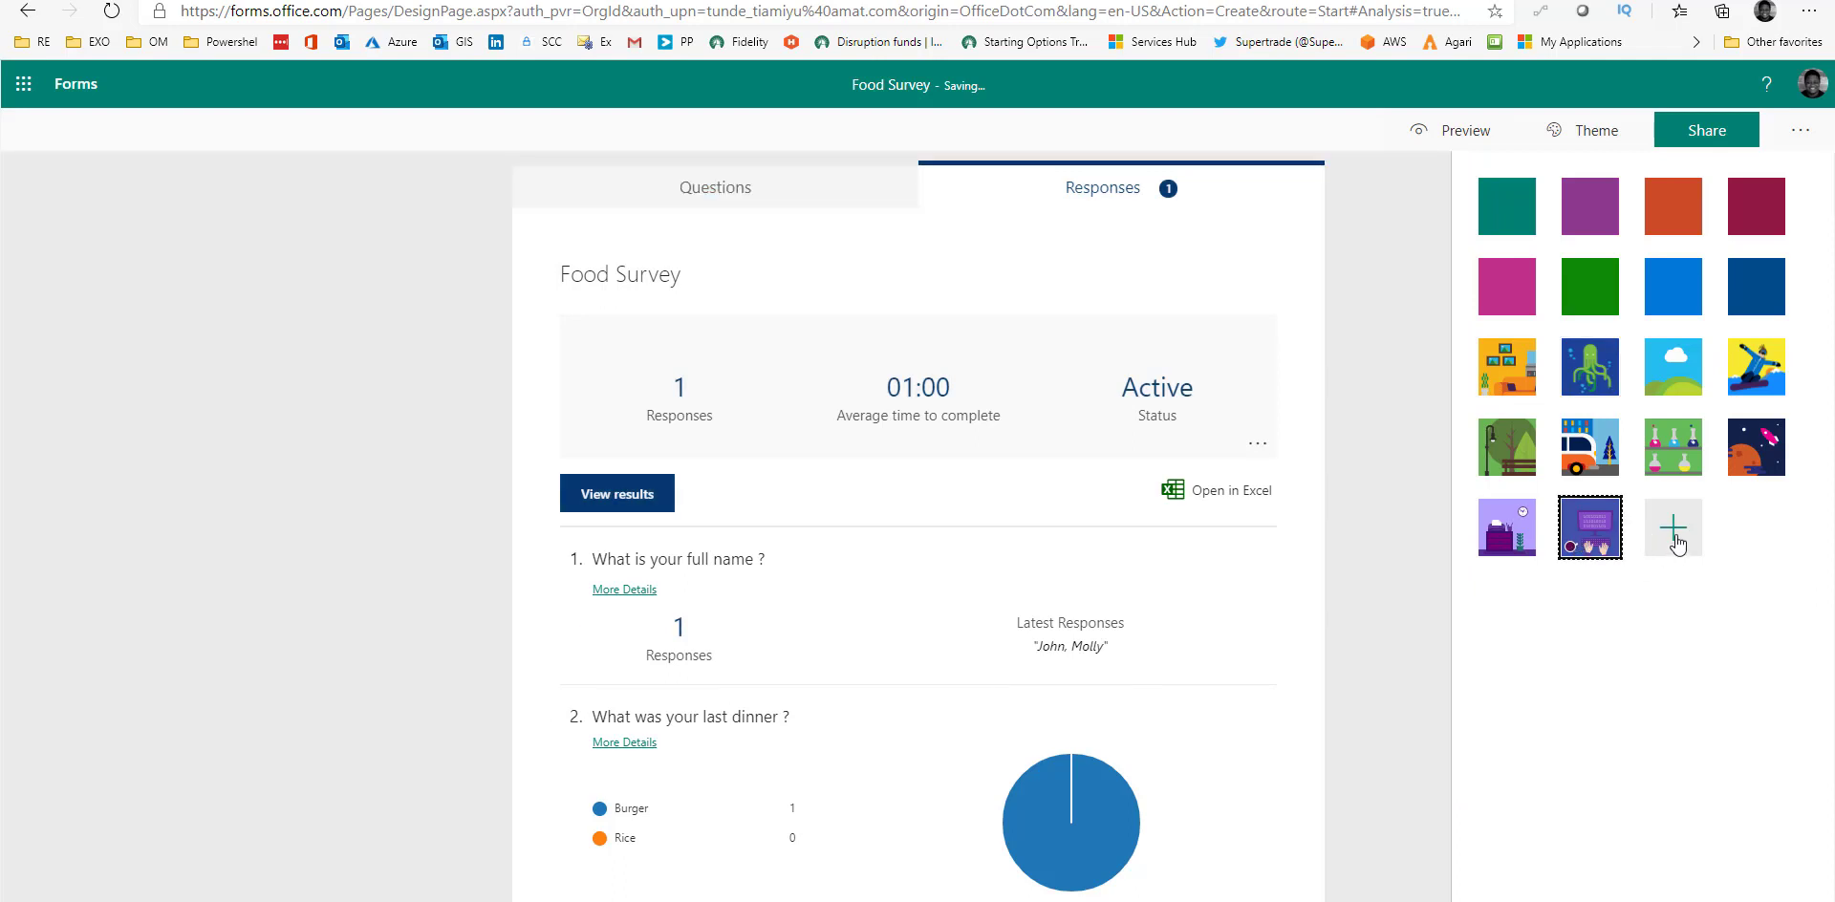
{"action": "left_click", "coordinate": [1674, 533]}
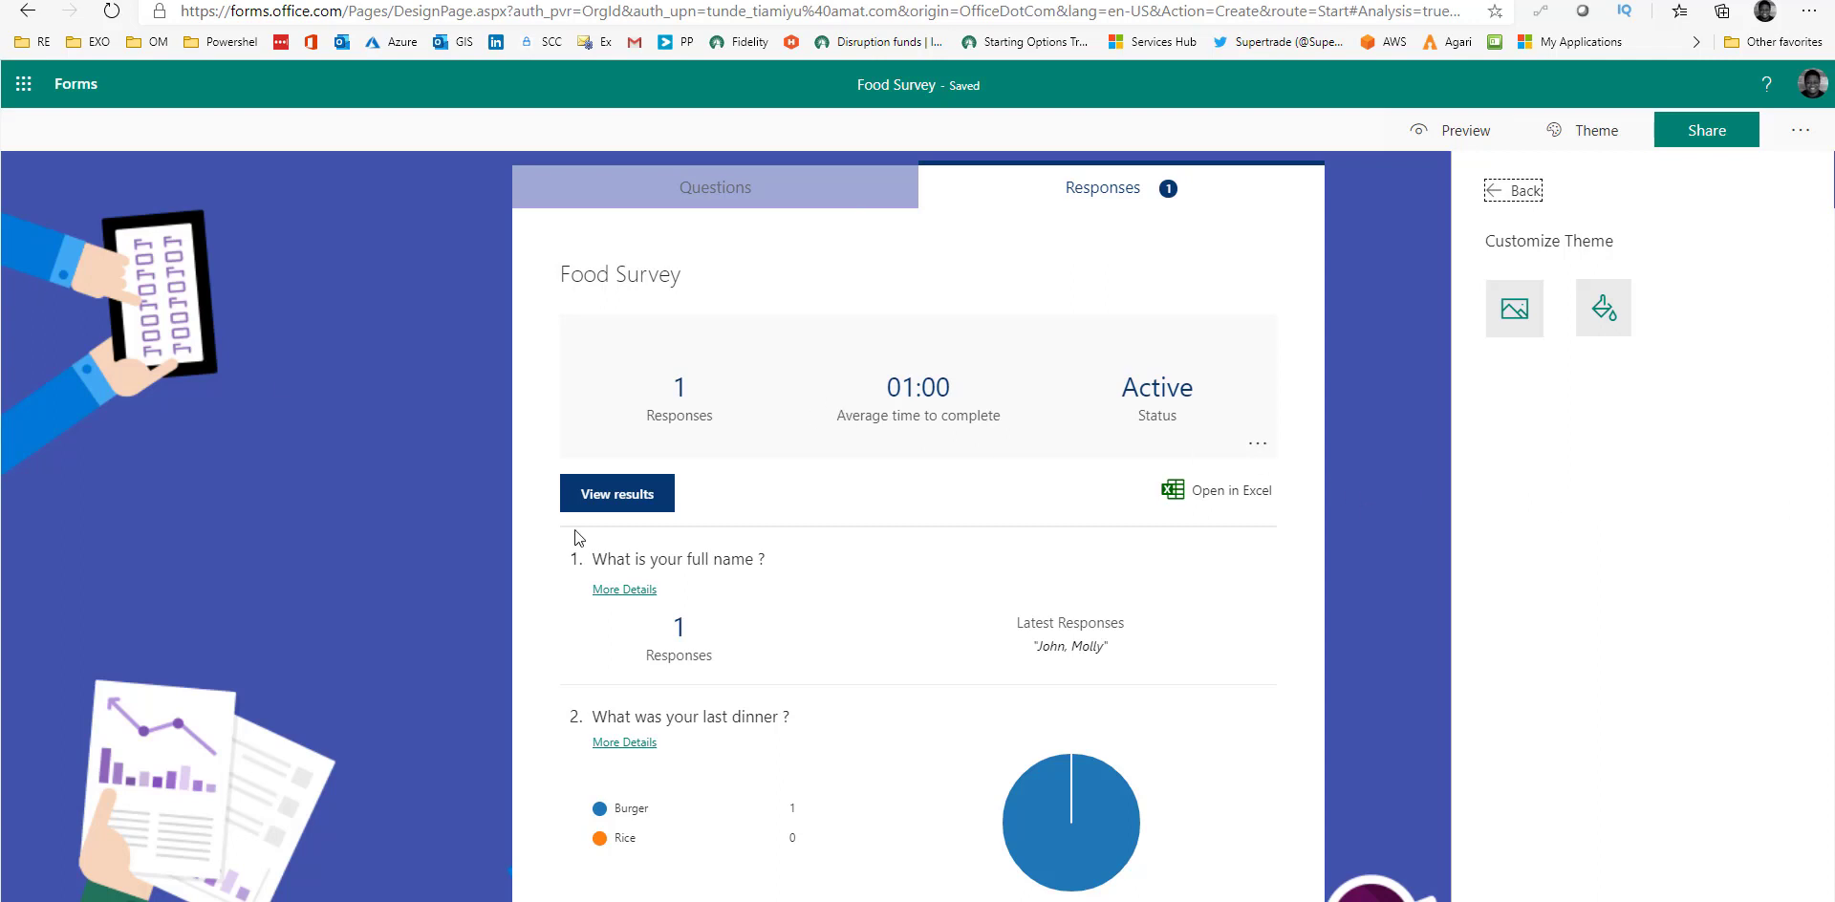
{"action": "left_click", "coordinate": [1497, 203]}
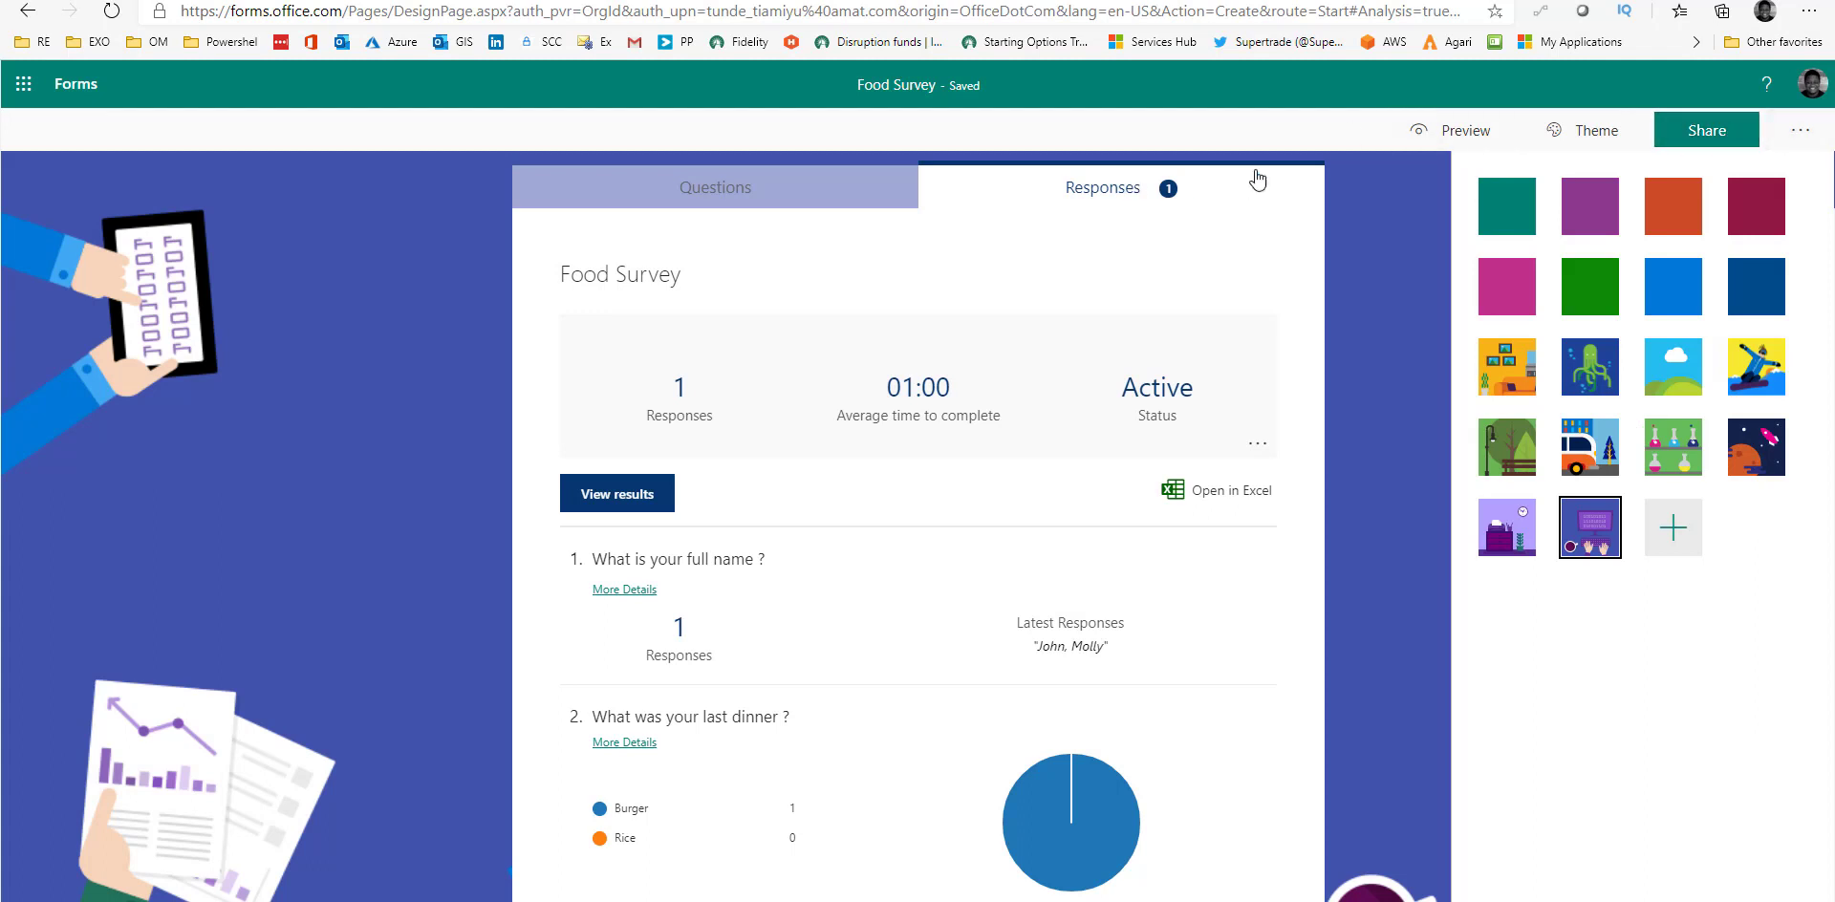
{"action": "left_click", "coordinate": [729, 199]}
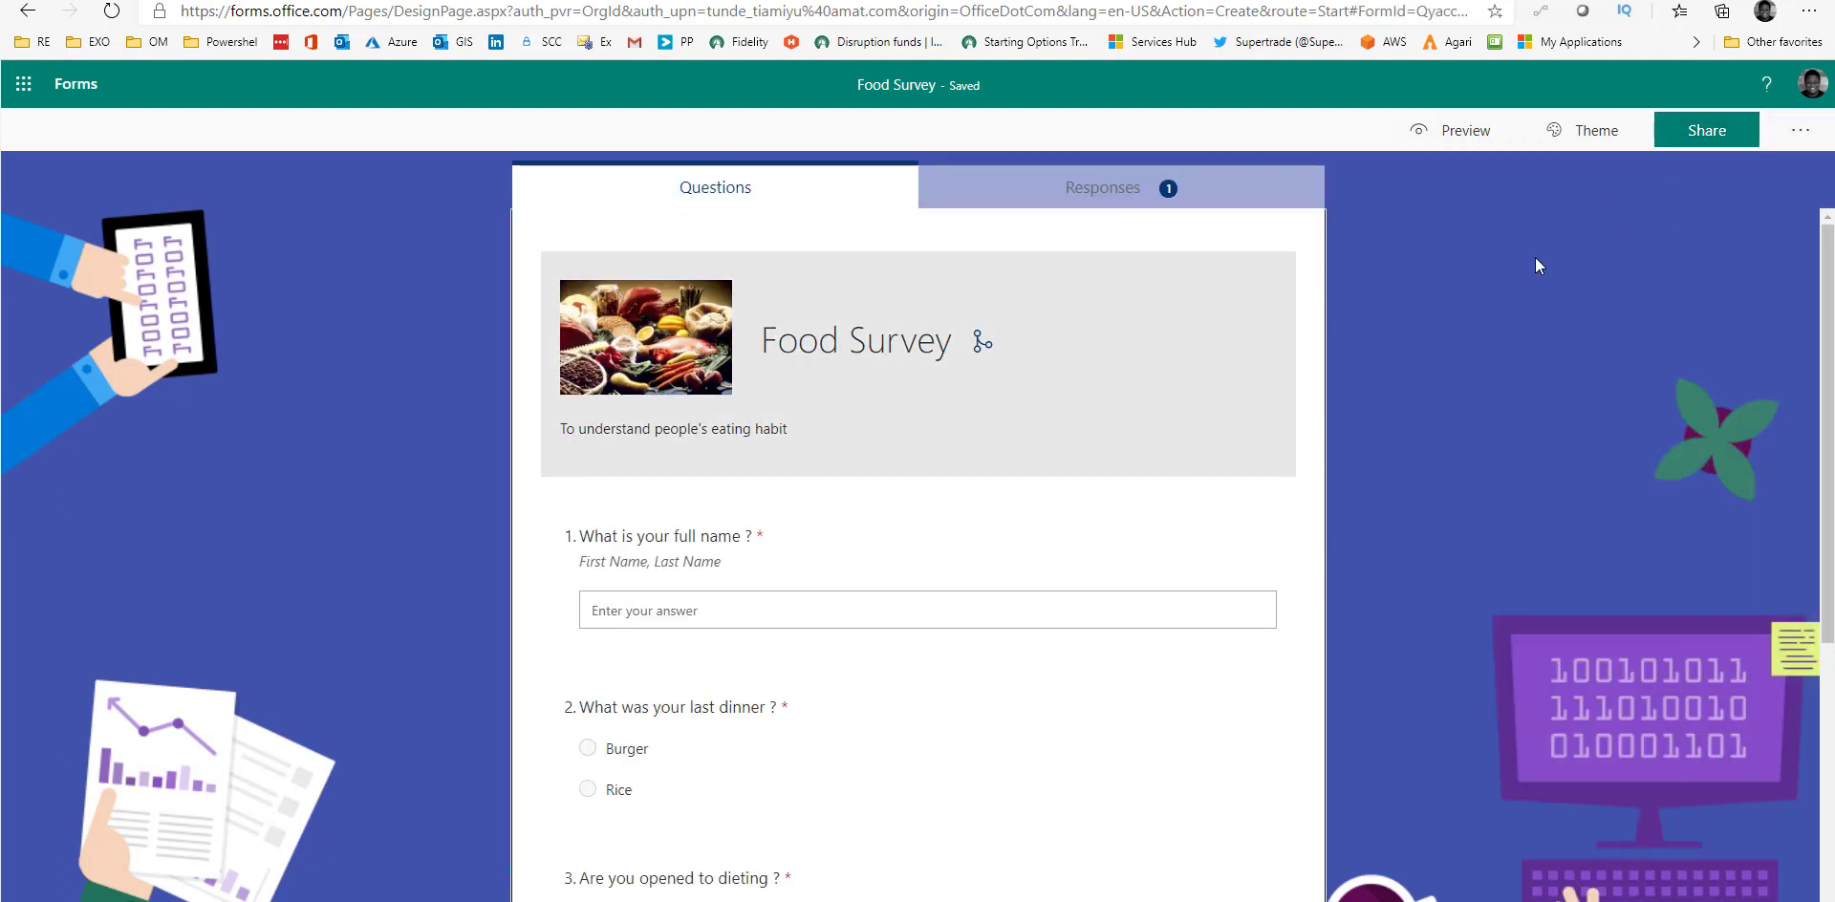
Copy the Food Survey's organization-only response link from the Share panel.
{"action": "left_click", "coordinate": [1688, 150]}
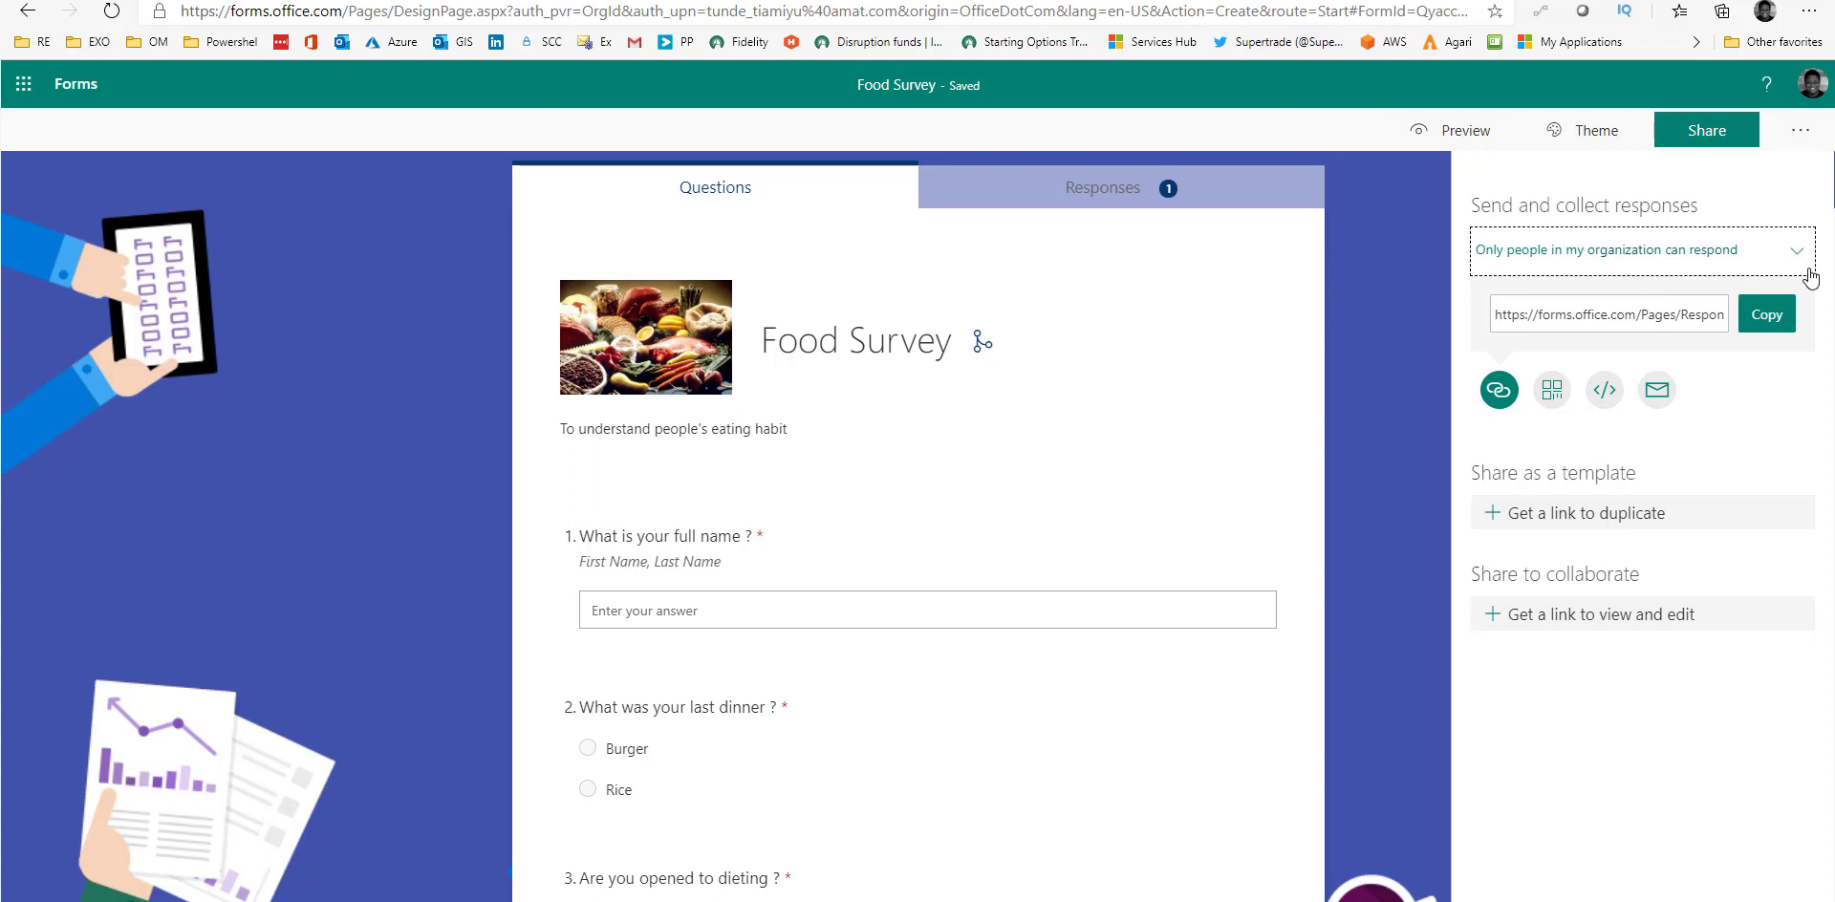
{"action": "left_click", "coordinate": [1768, 315]}
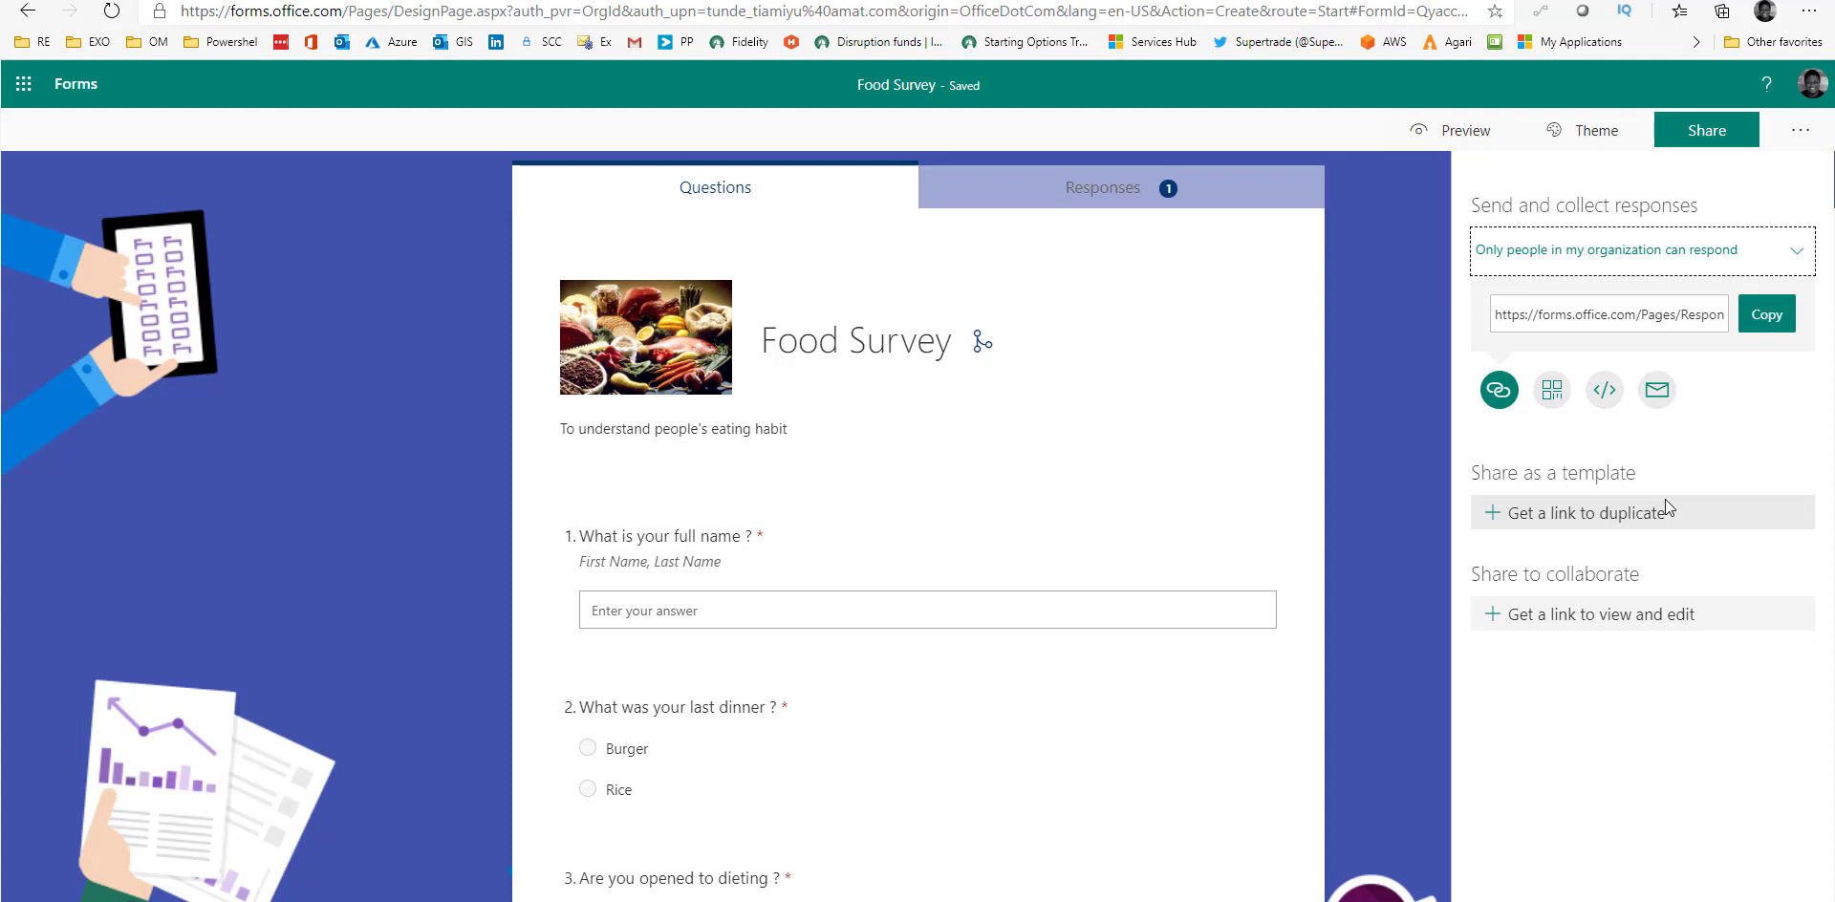
Download the Food Survey QR code and display its 640px by 480px iframe embed code.
{"action": "left_click", "coordinate": [1552, 392]}
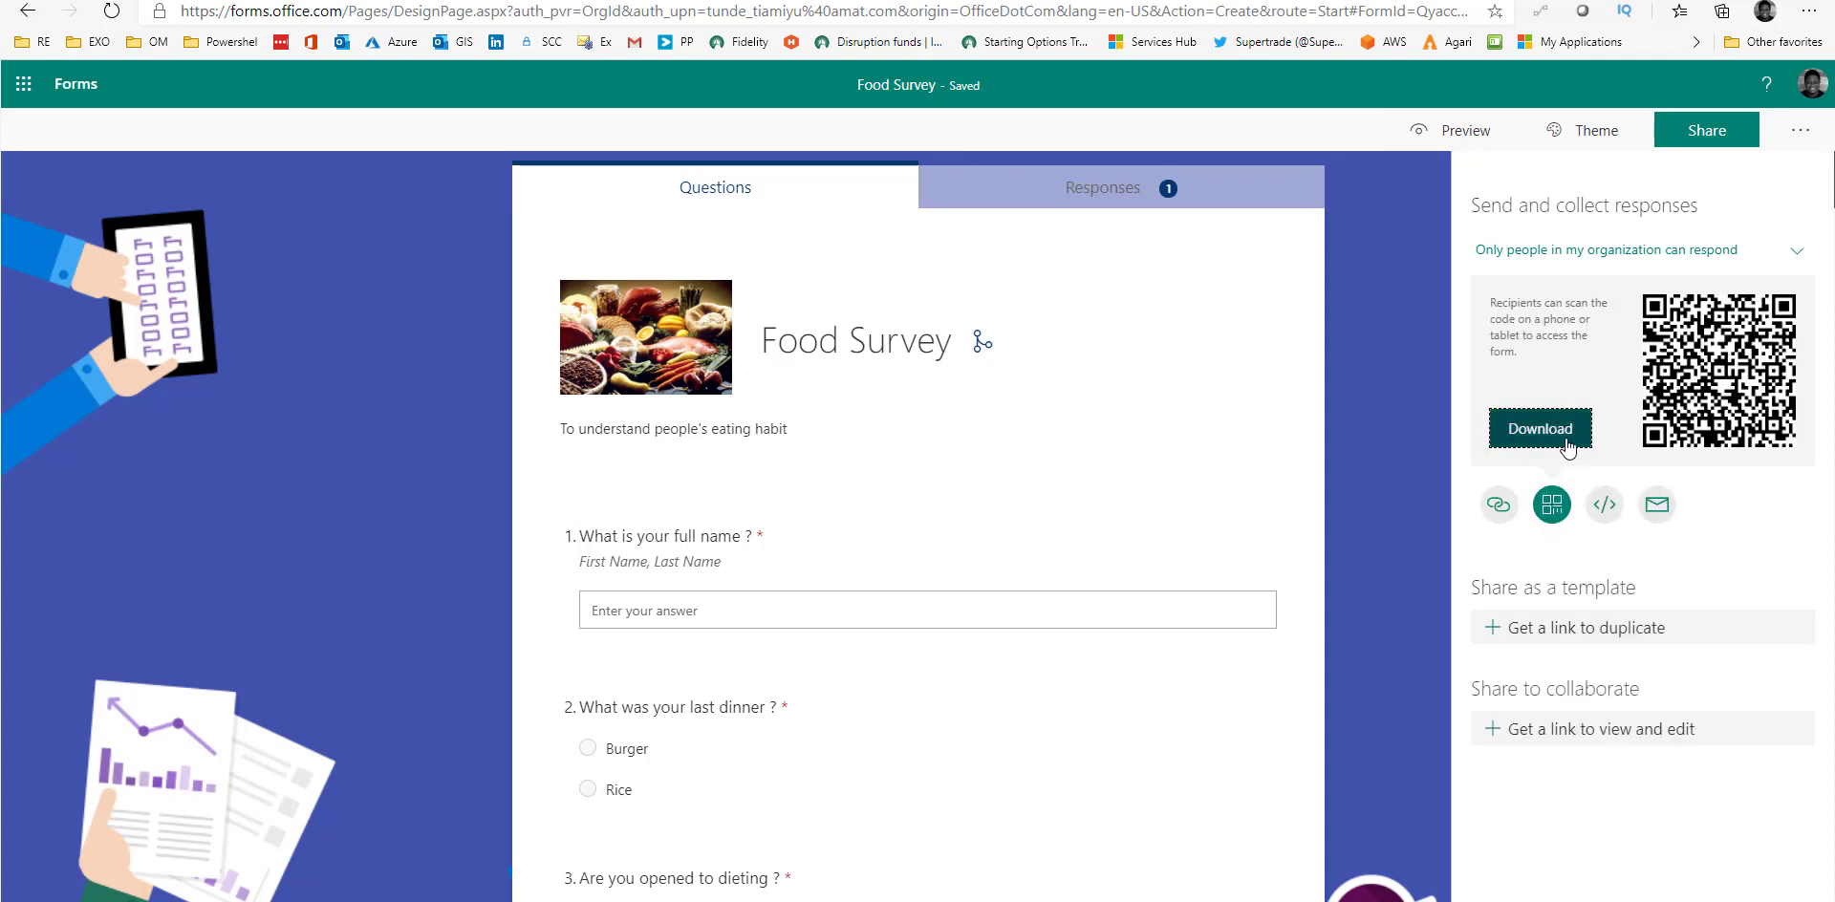
{"action": "left_click", "coordinate": [1568, 443]}
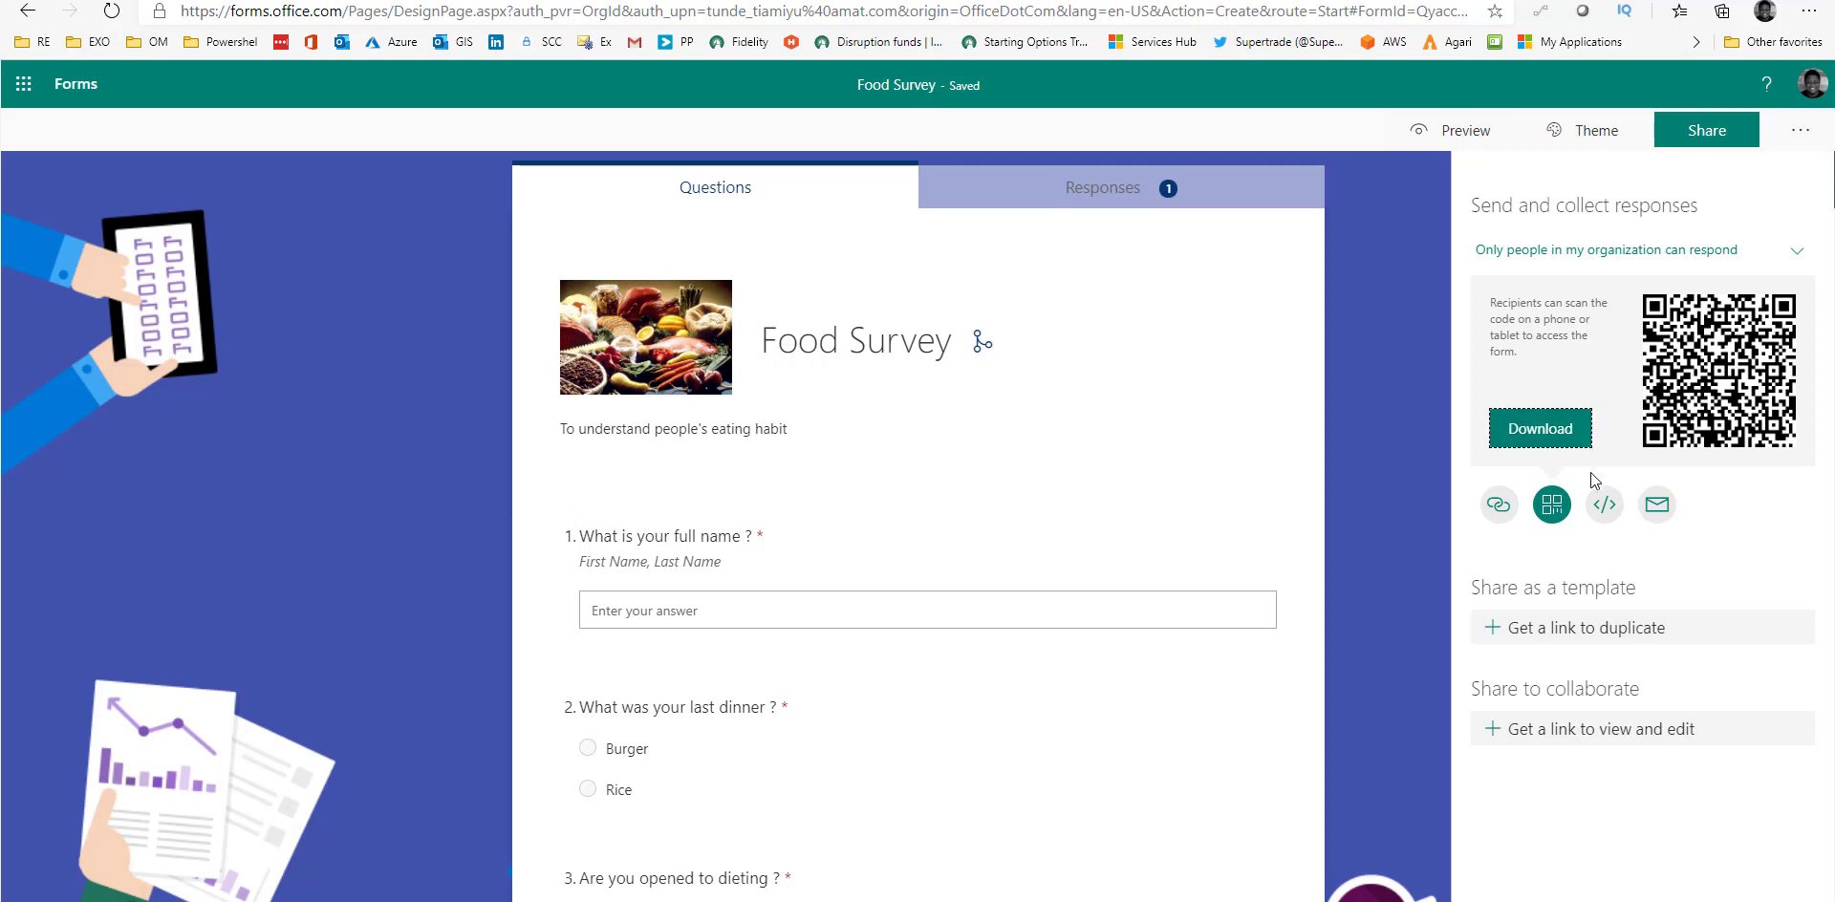
{"action": "left_click", "coordinate": [1605, 504]}
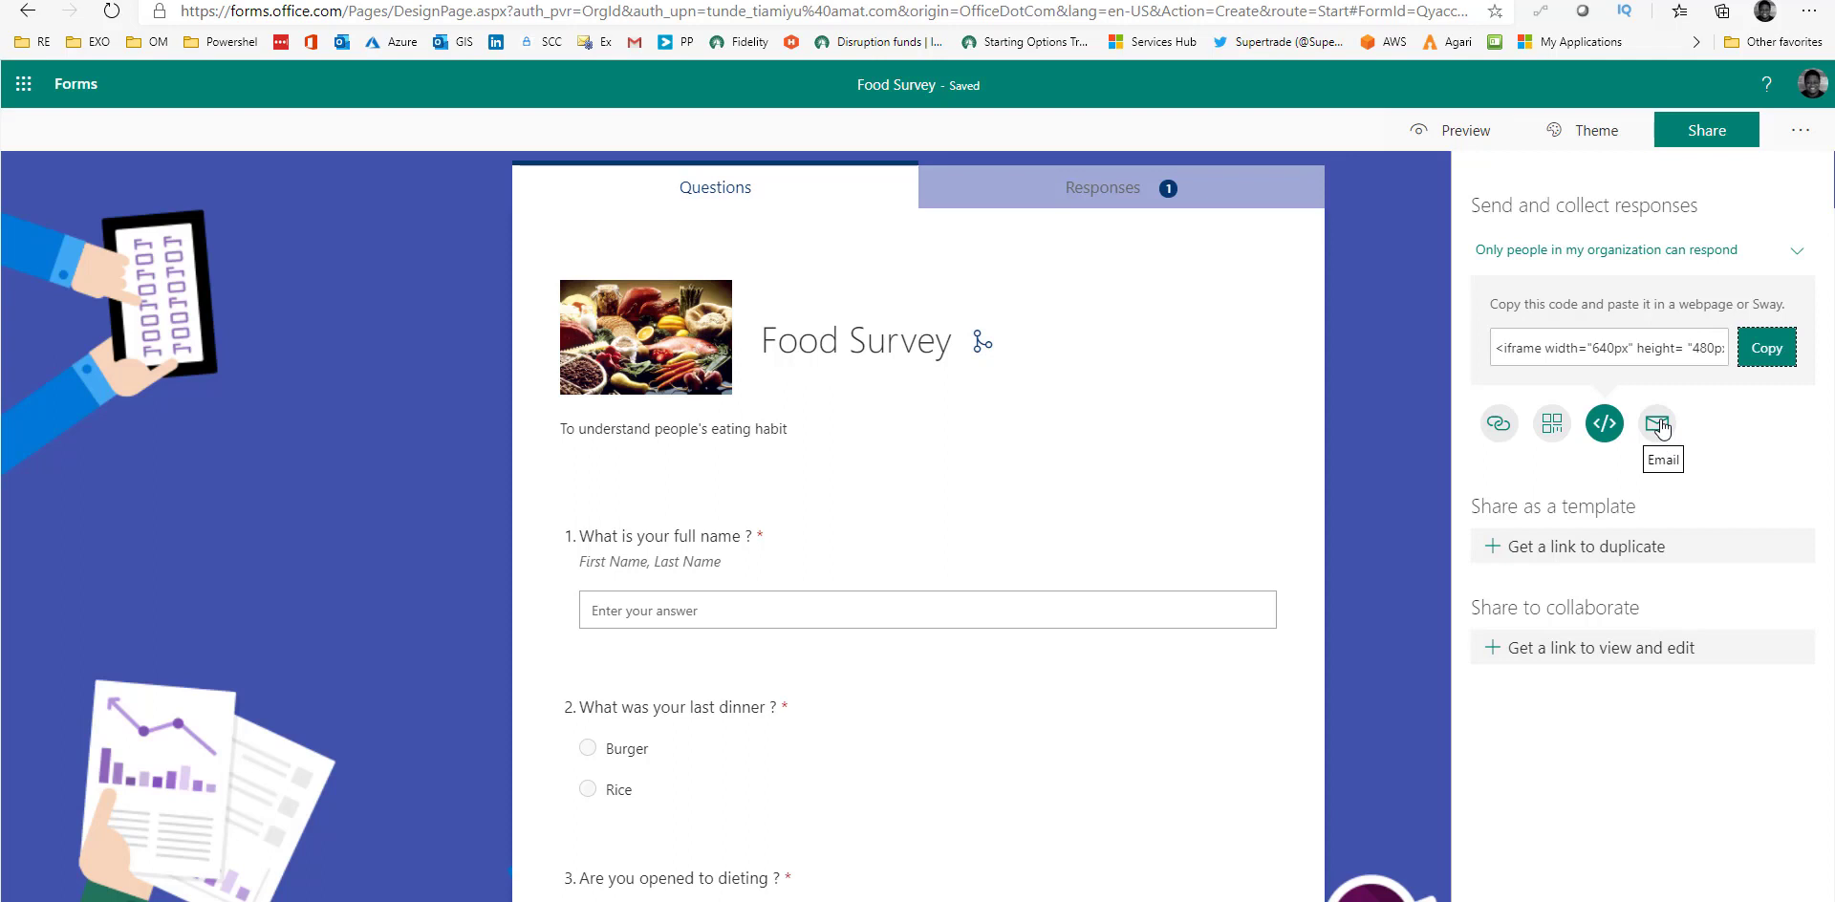
Switch back to the response link and set it to 'Anyone with the link can respond'.
{"action": "left_click", "coordinate": [1499, 432]}
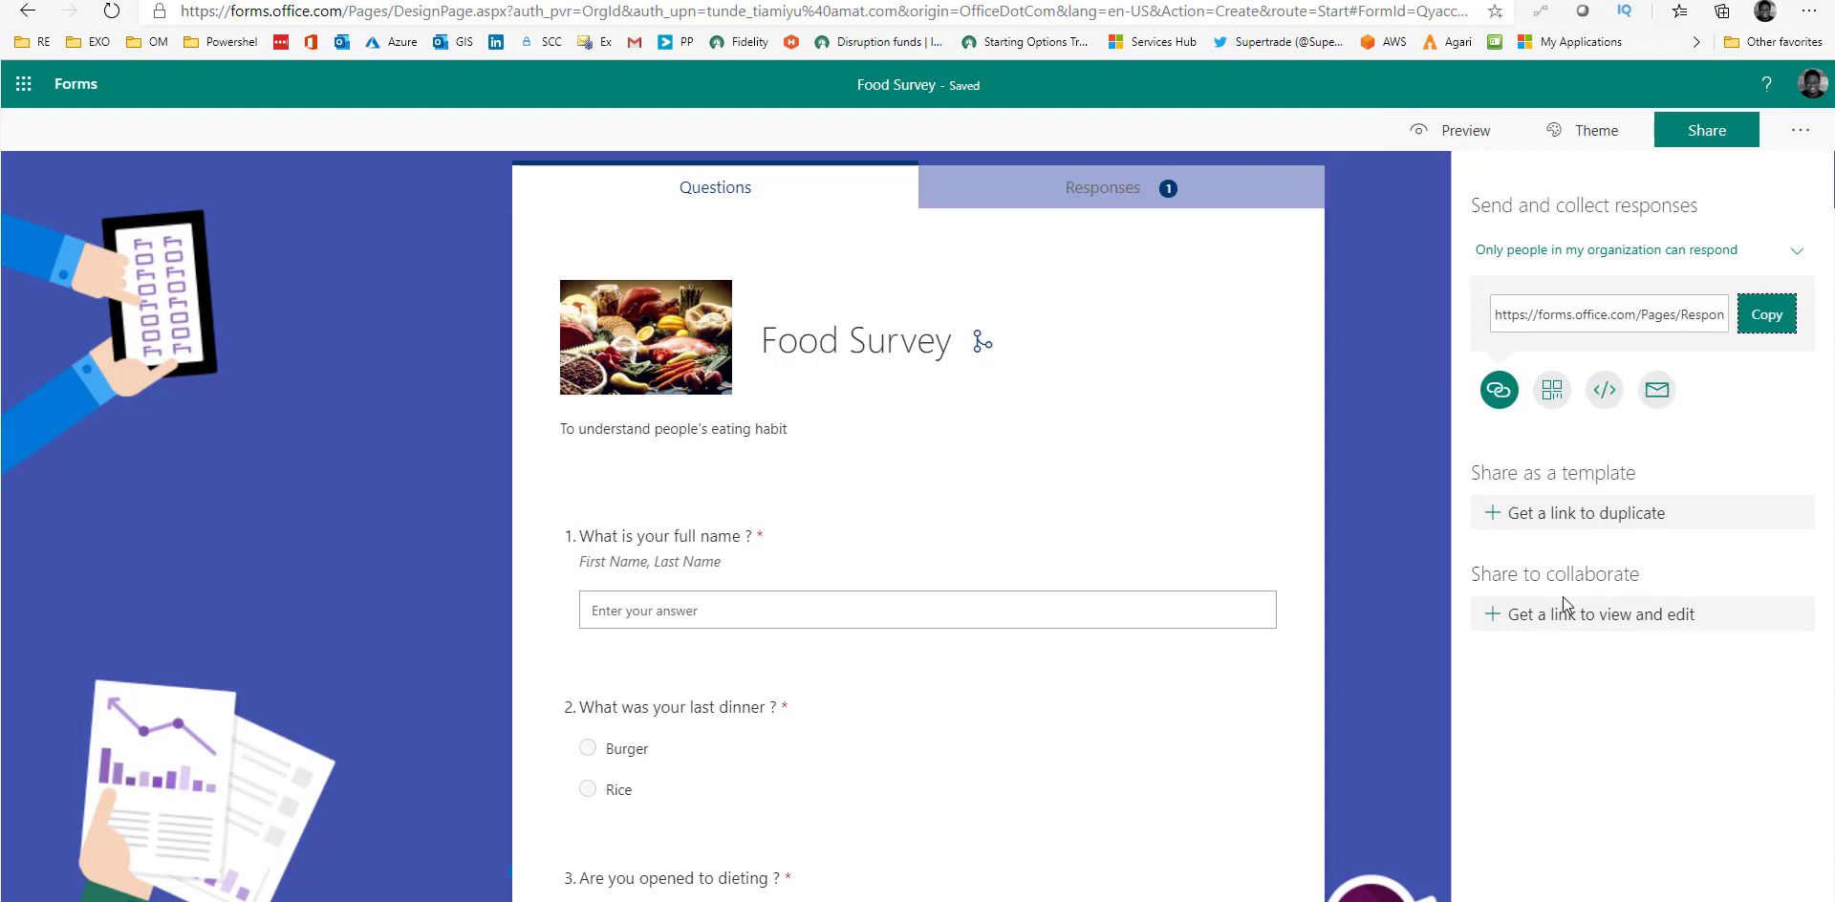
{"action": "left_click", "coordinate": [1719, 256]}
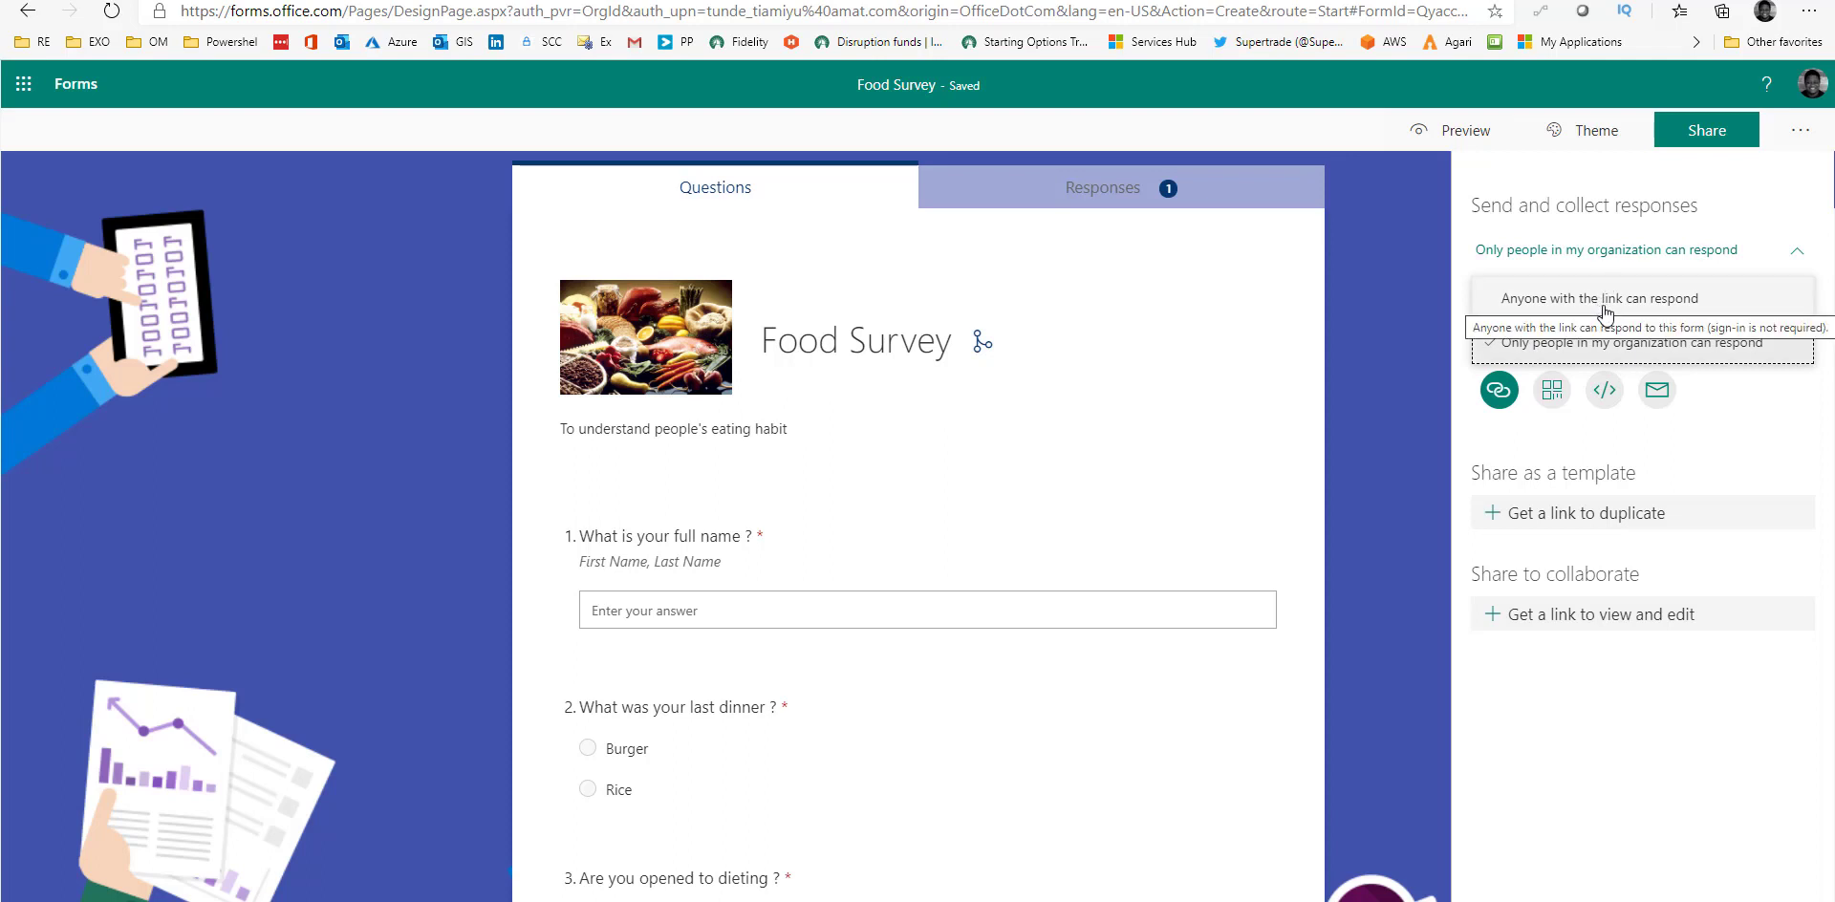
{"action": "left_click", "coordinate": [1574, 298]}
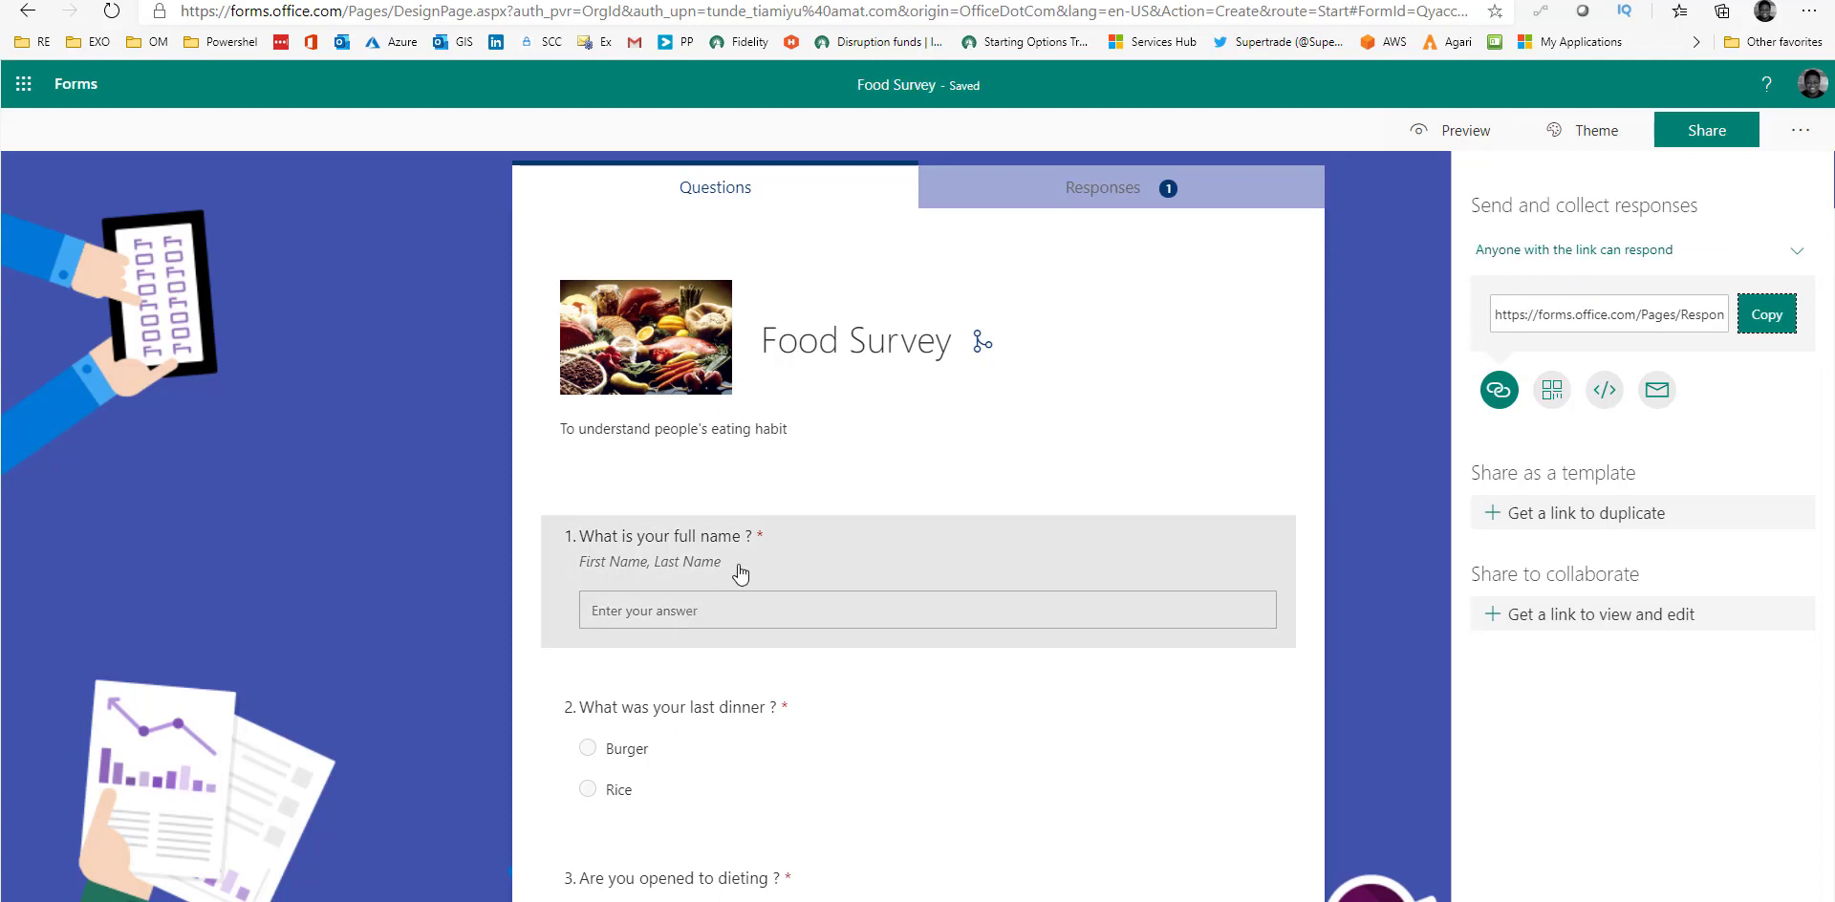
{"action": "left_click", "coordinate": [1527, 255]}
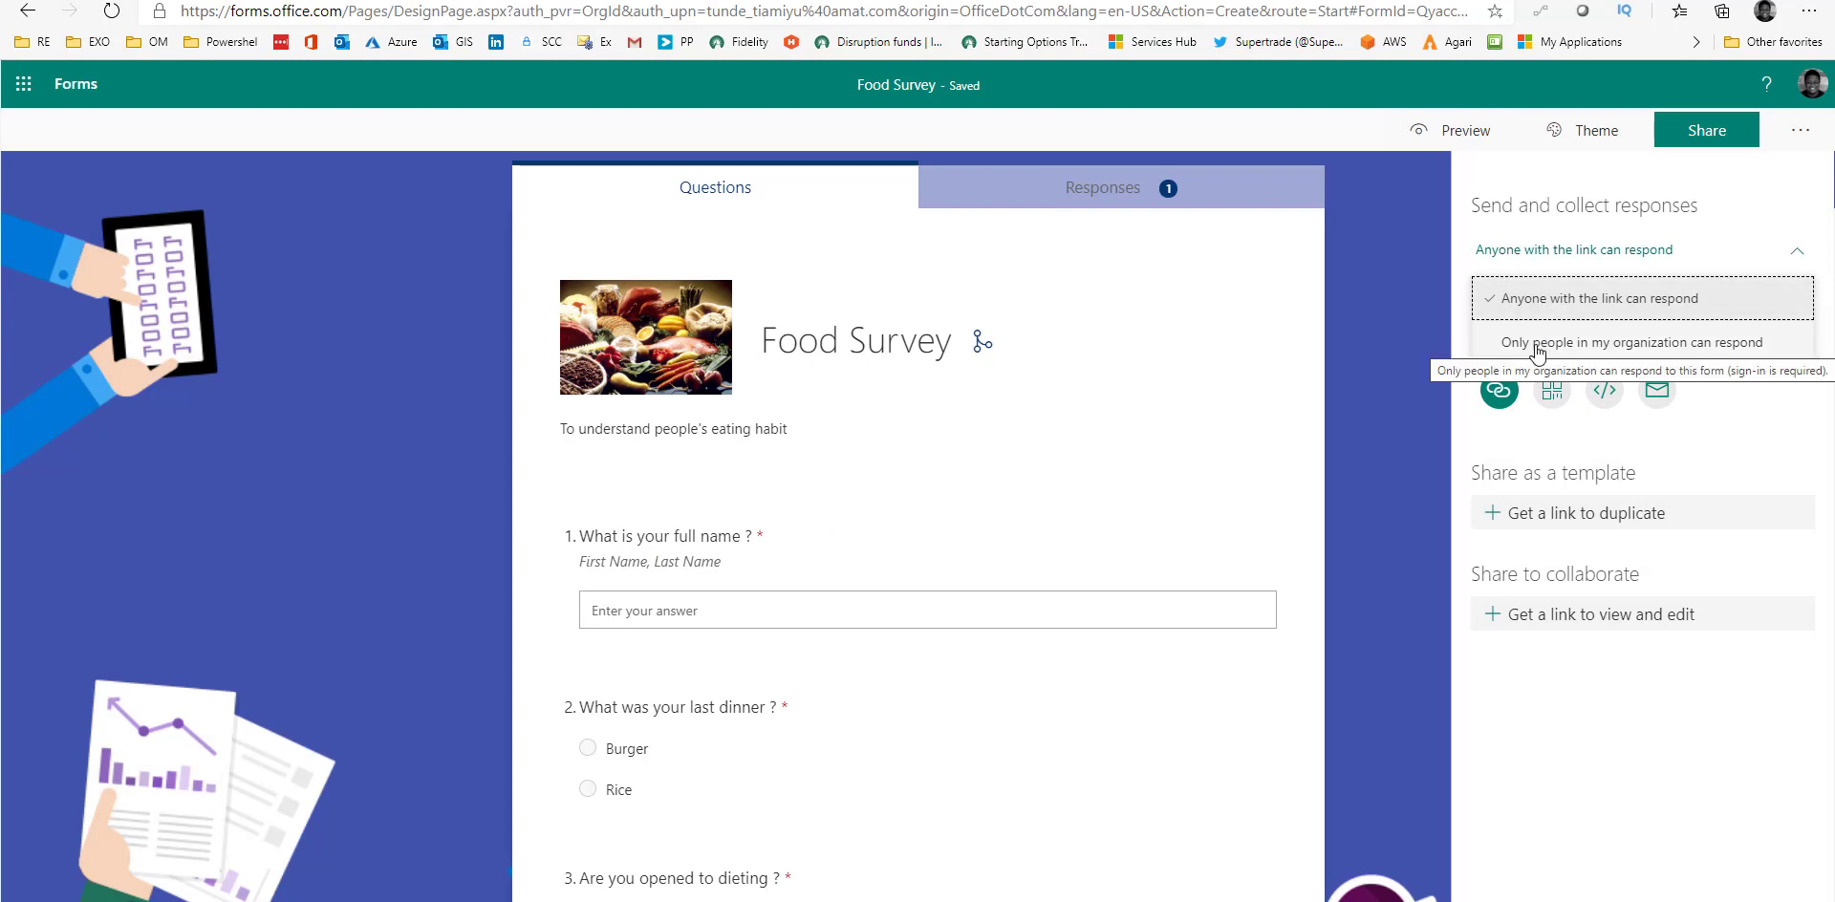
{"action": "left_click", "coordinate": [1537, 346]}
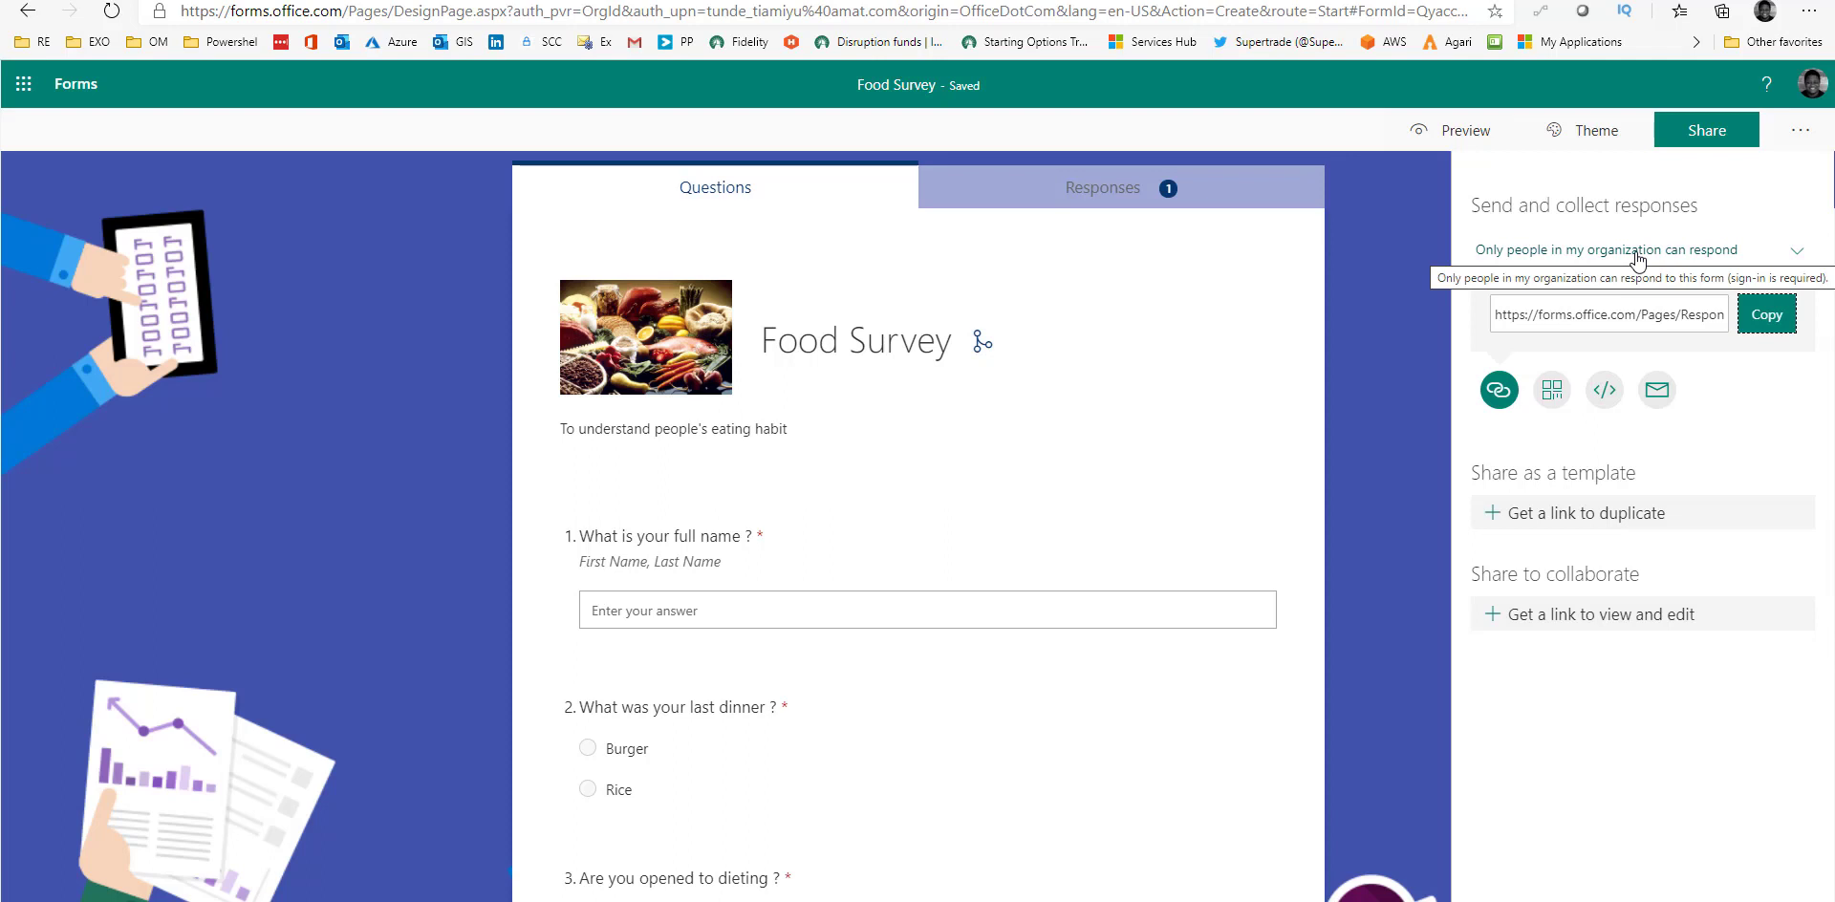
{"action": "left_click", "coordinate": [1639, 252]}
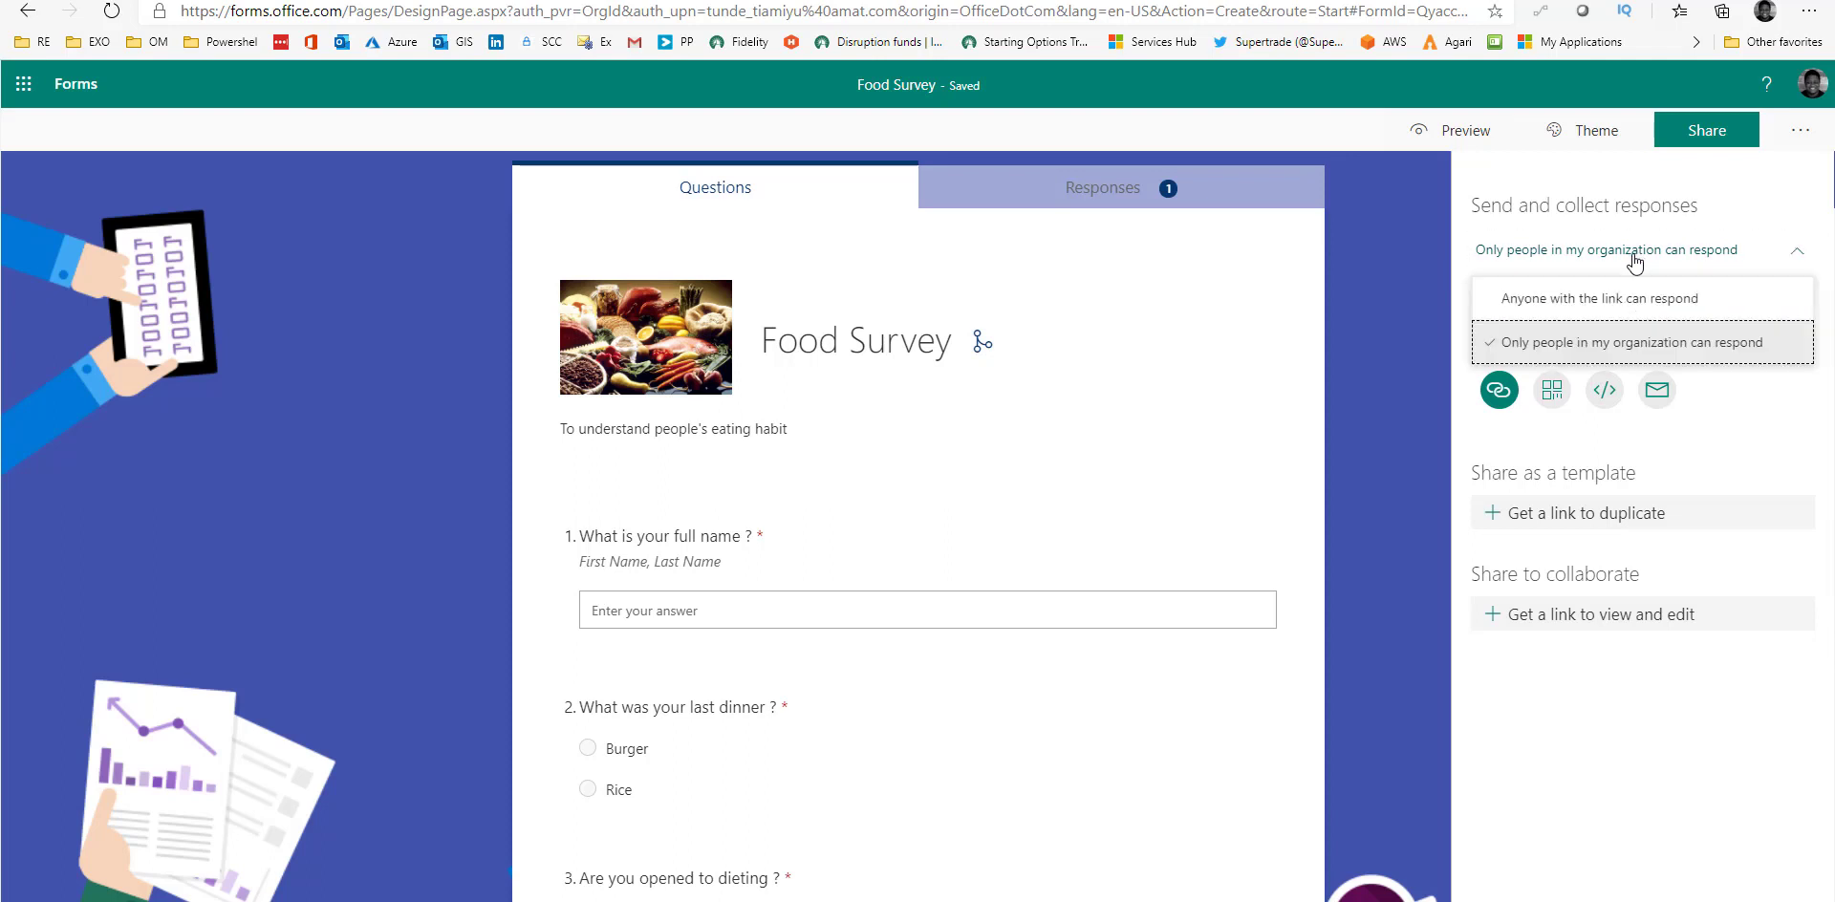
{"action": "left_click", "coordinate": [1569, 307]}
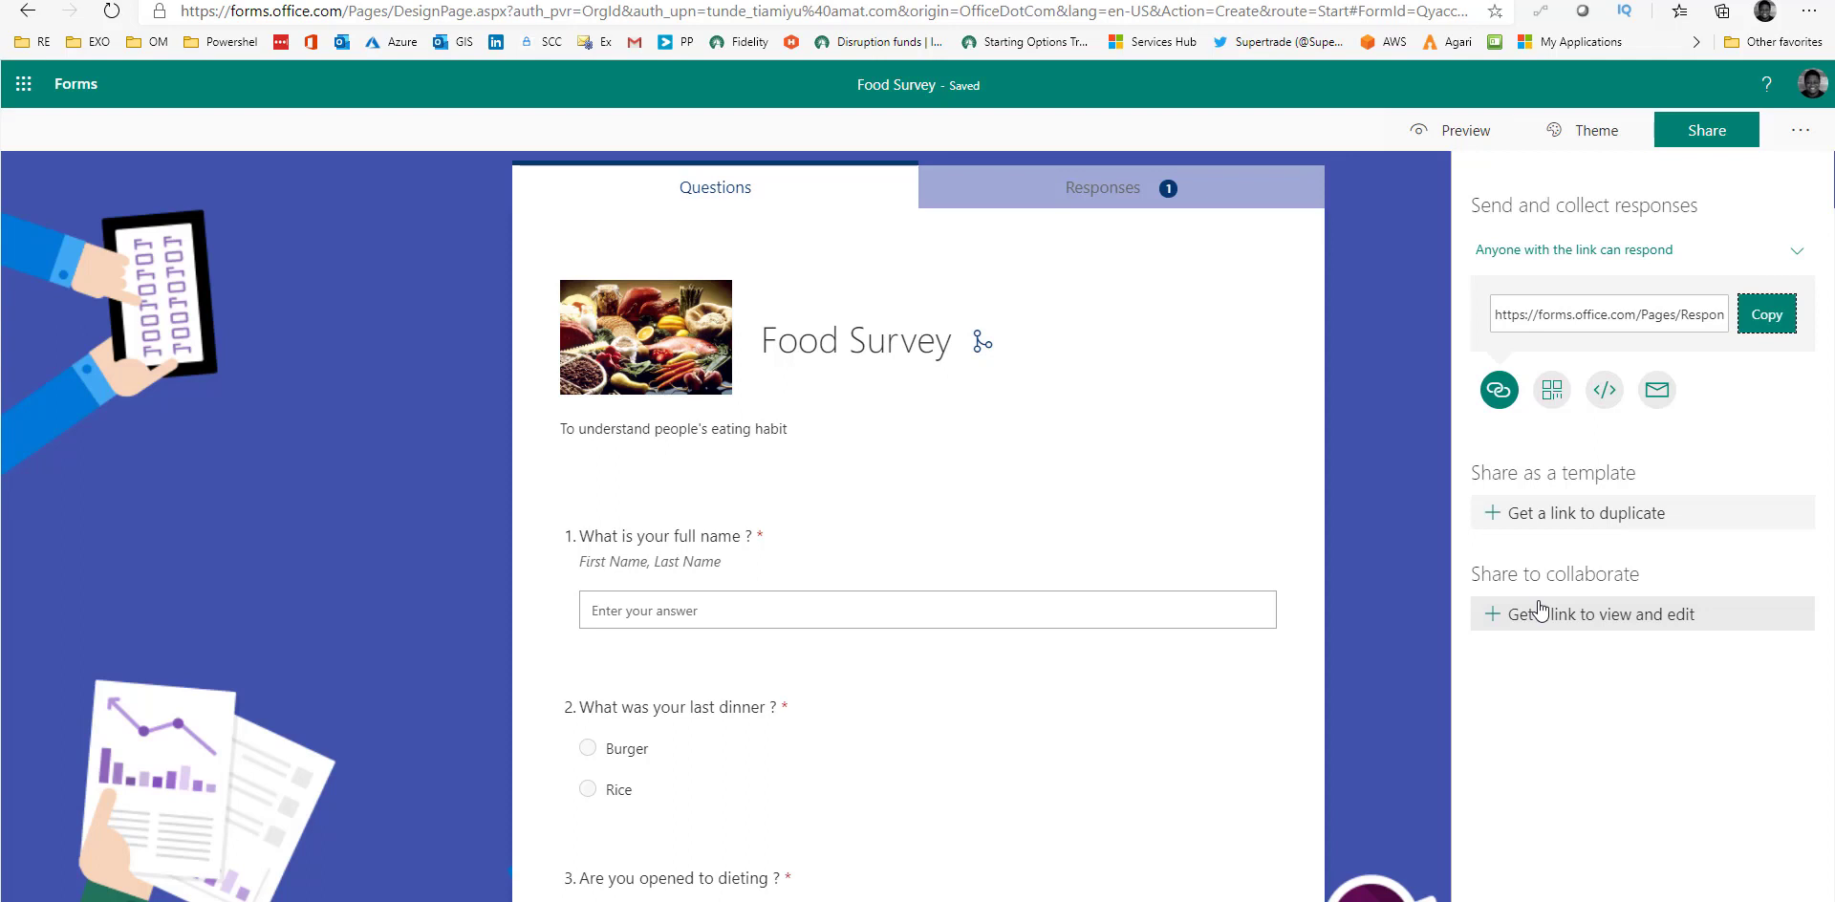
Create a 'People in my organization can view and edit' collaboration link.
{"action": "left_click", "coordinate": [1594, 618]}
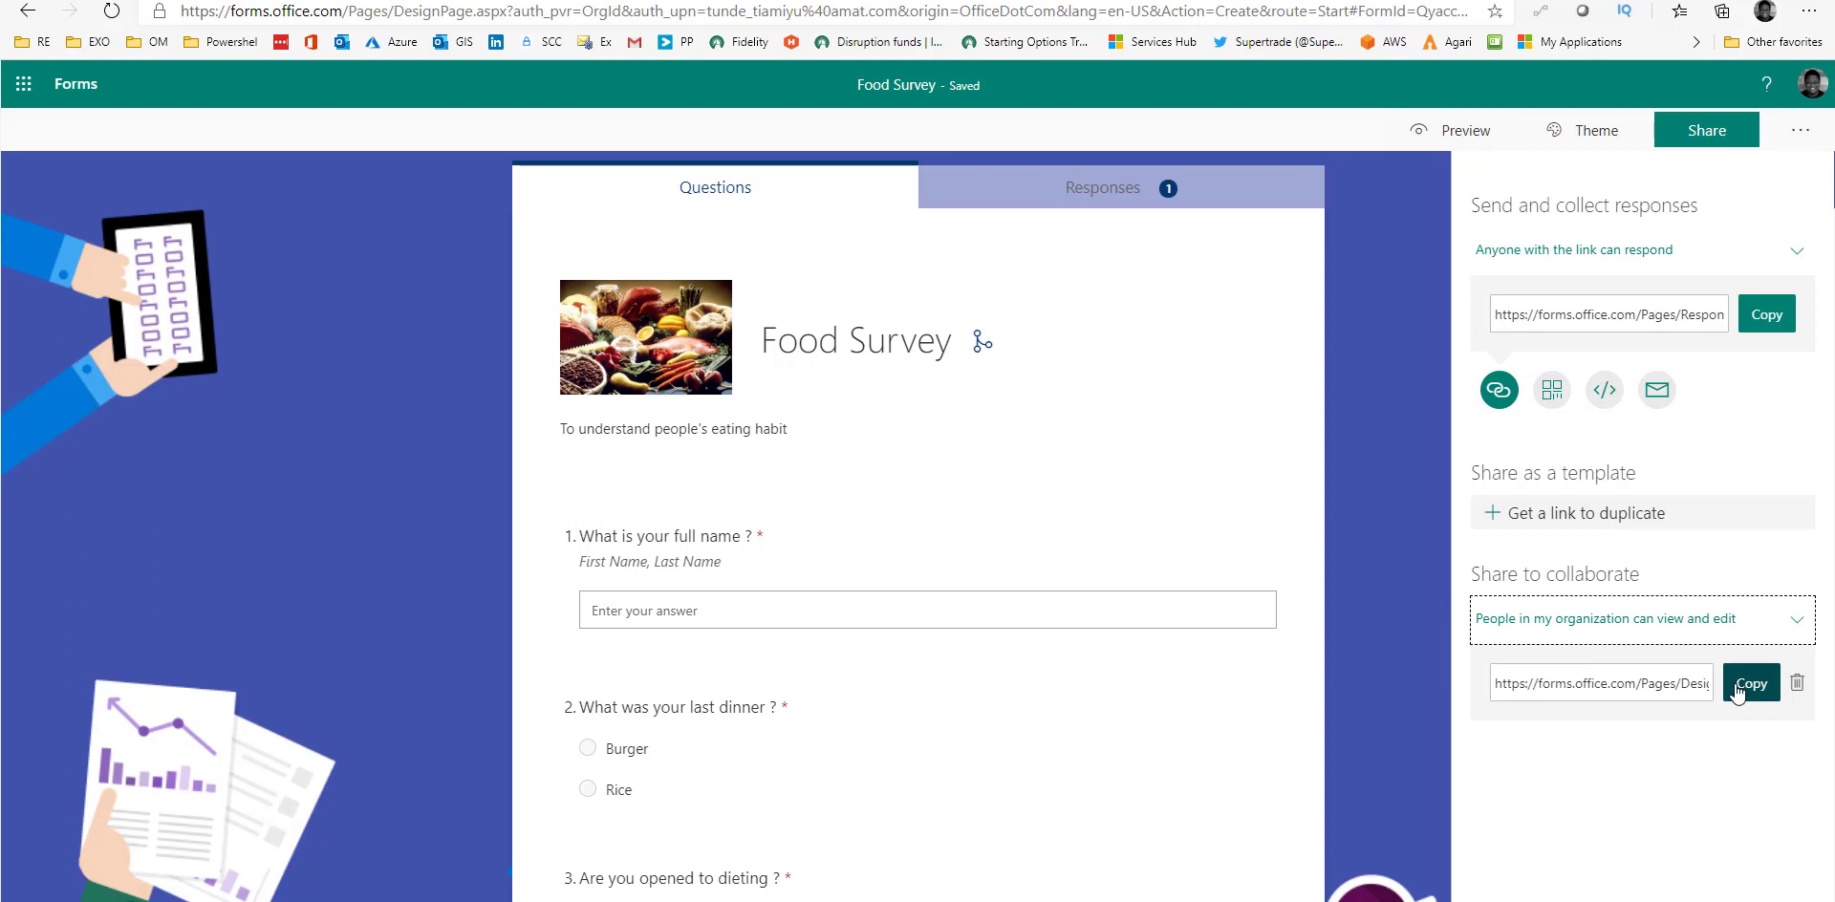
{"action": "left_click", "coordinate": [1741, 627]}
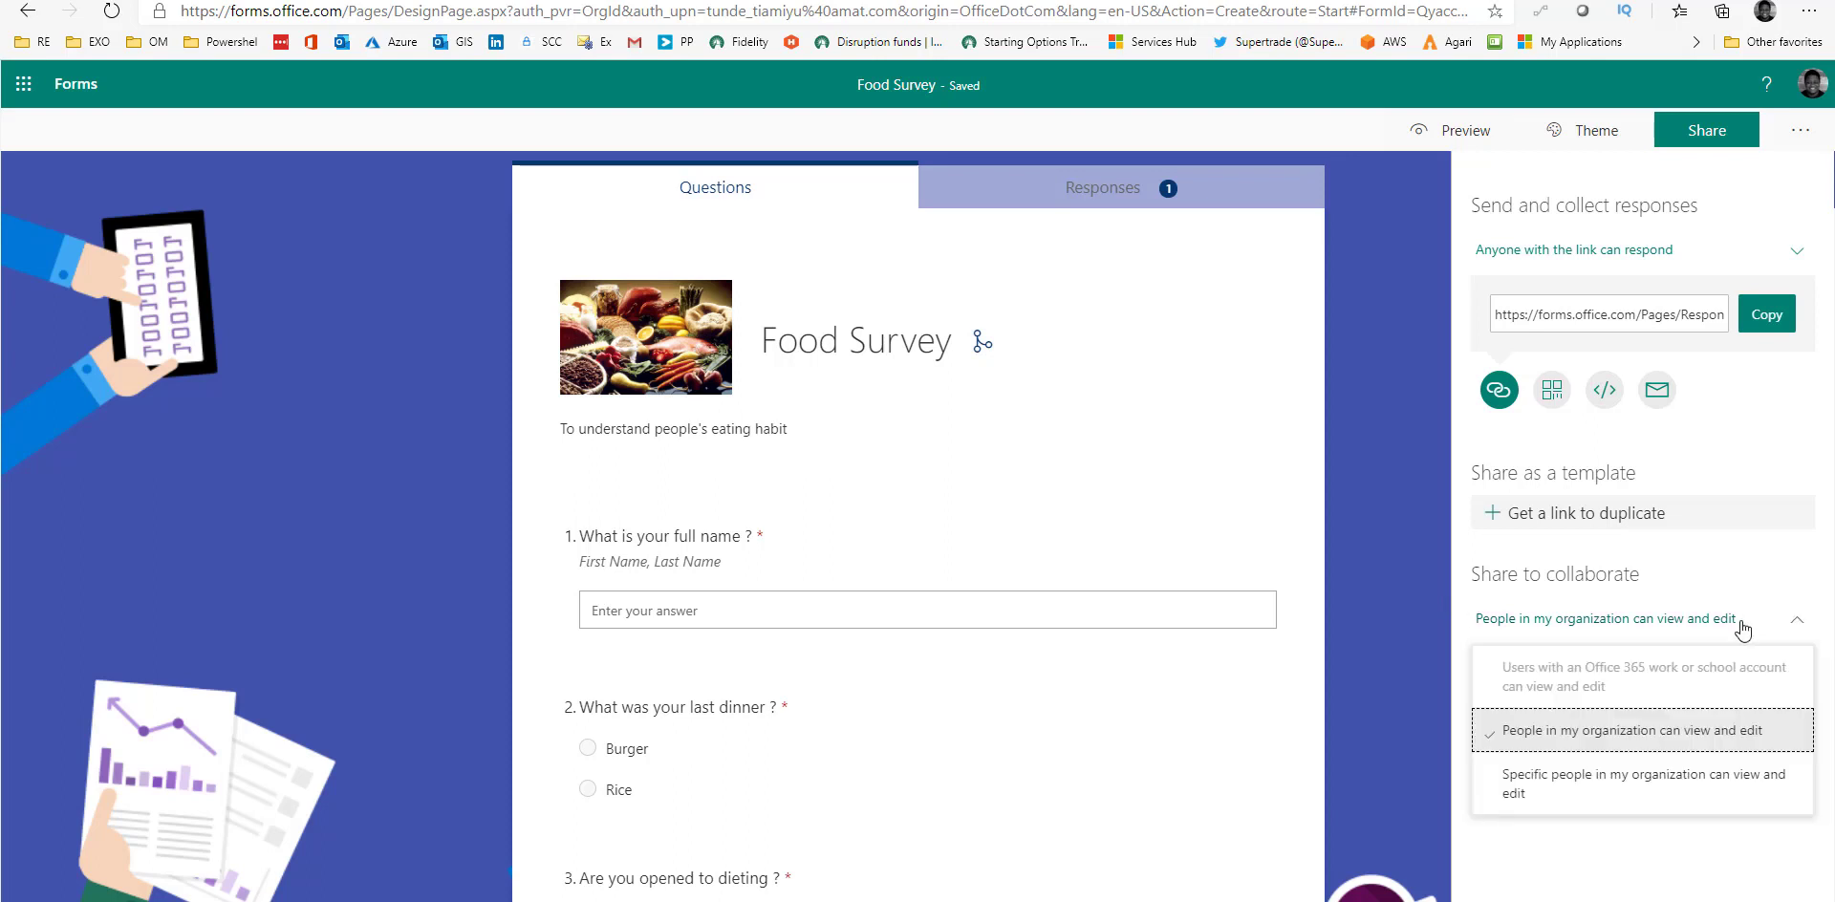
{"action": "left_click", "coordinate": [1741, 627]}
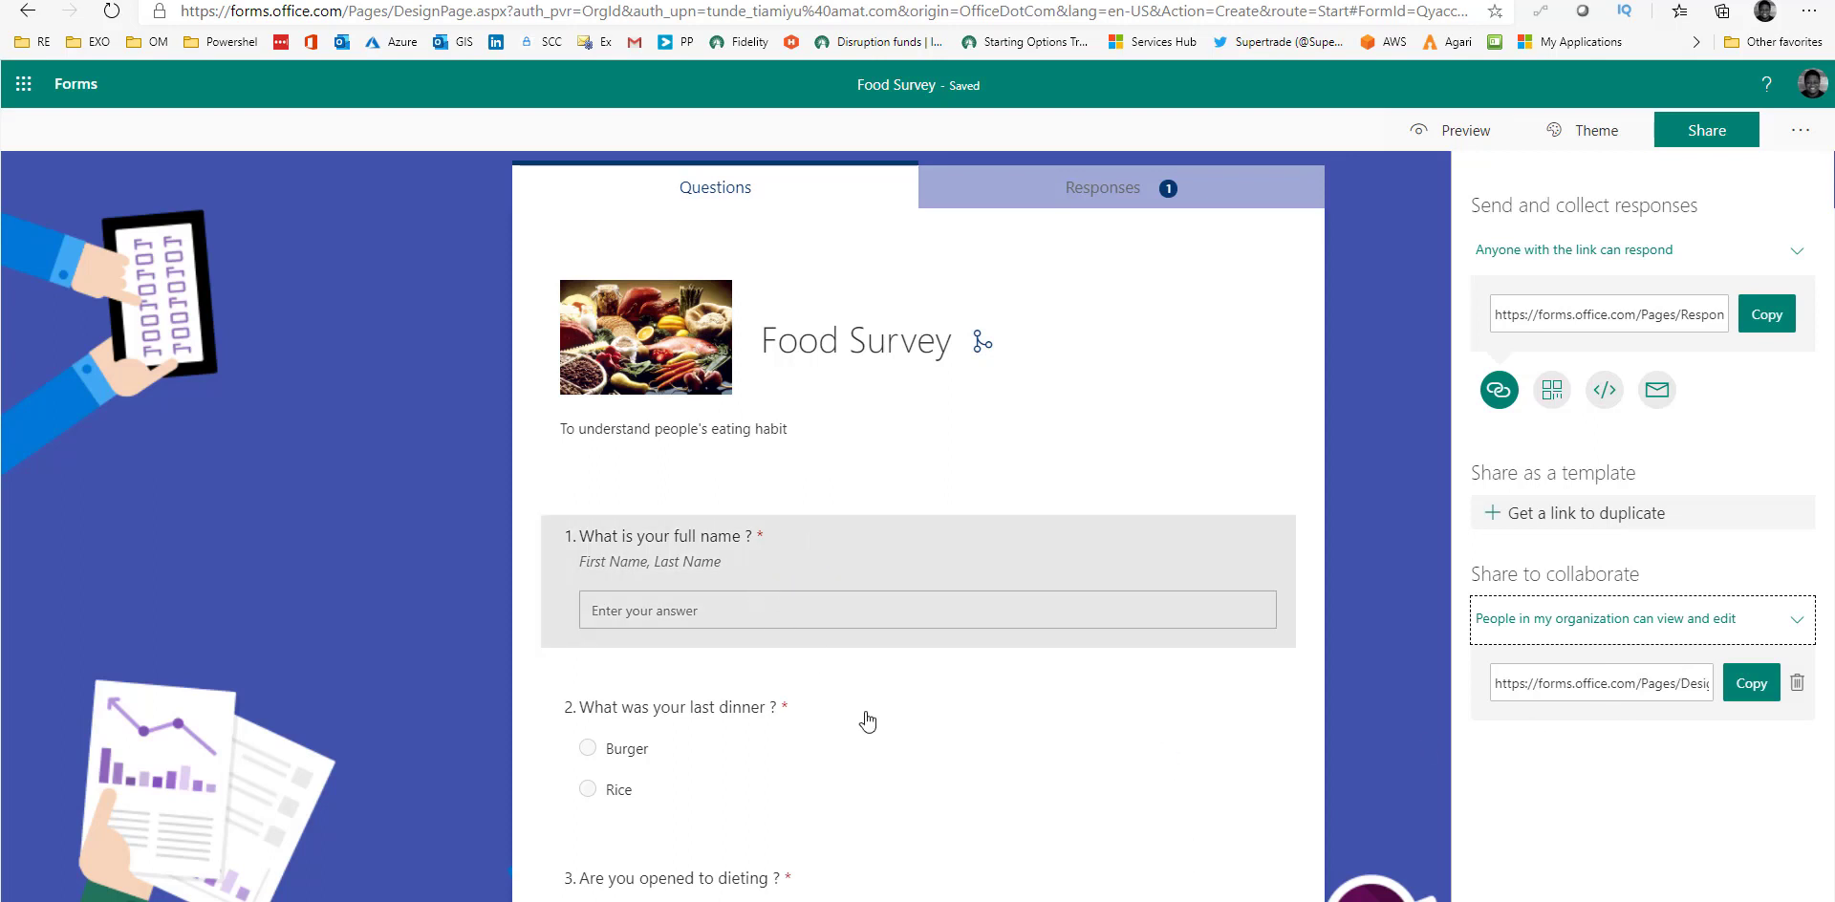
{"action": "scroll", "coordinate": [867, 722], "scroll_direction": "down", "scroll_amount": 5}
{"action": "scroll", "coordinate": [862, 685], "scroll_direction": "up", "scroll_amount": 5}
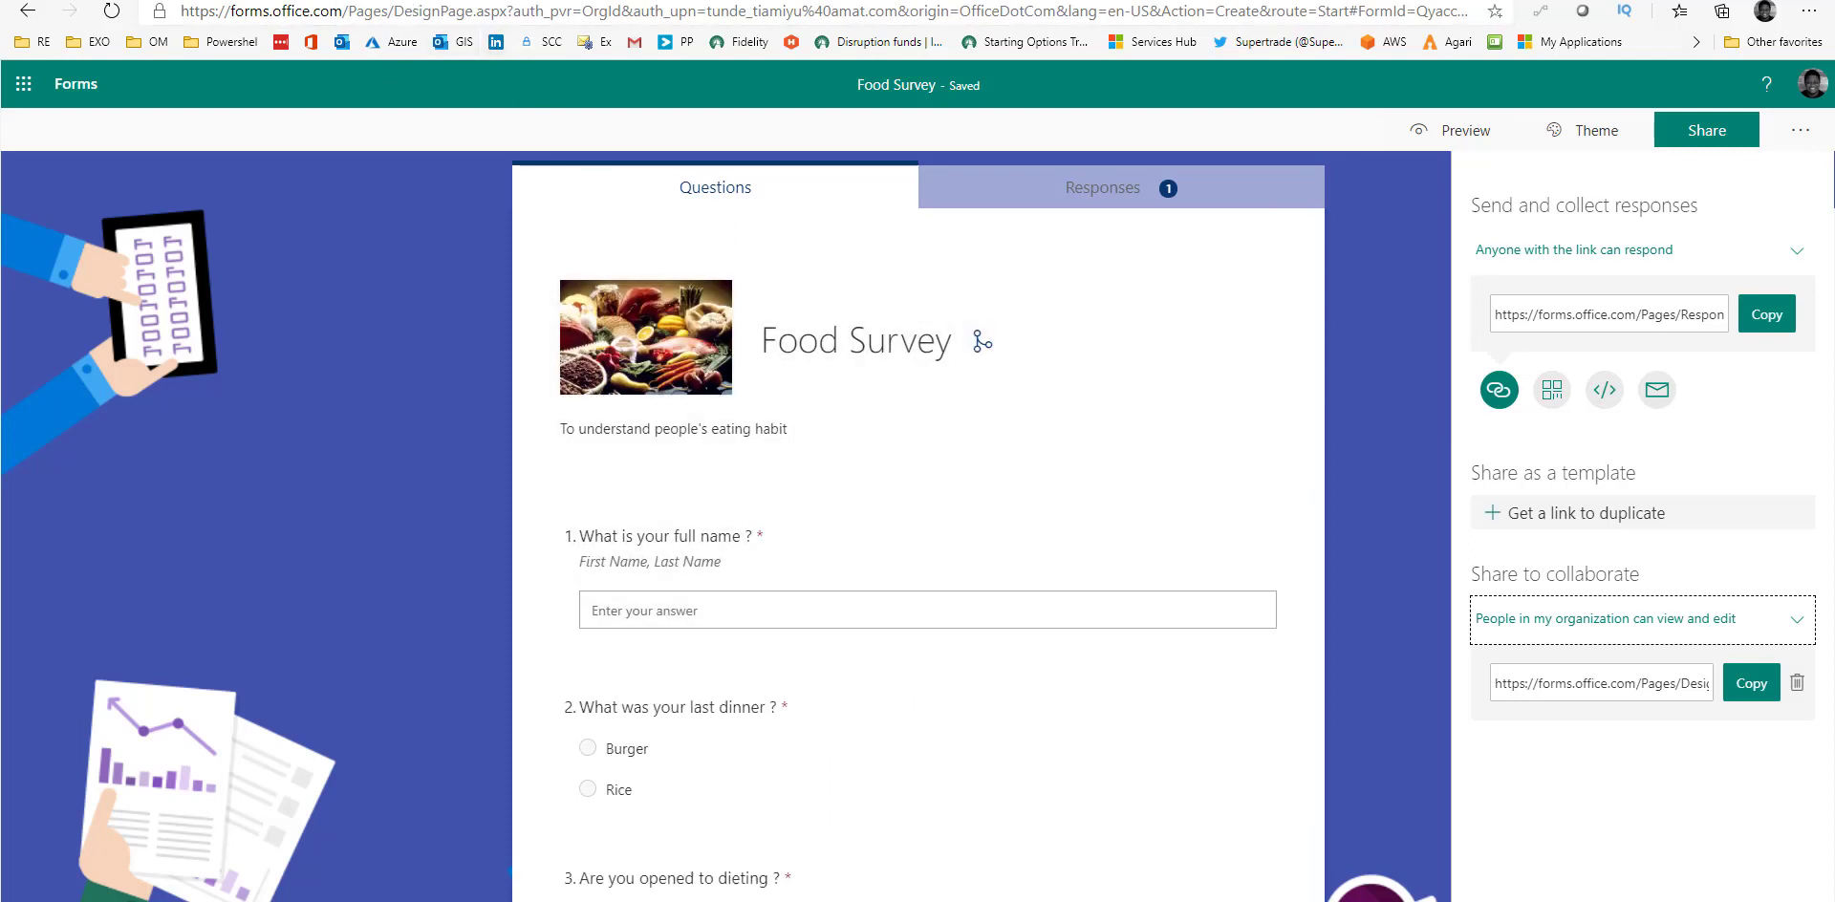
{"action": "left_click", "coordinate": [76, 84]}
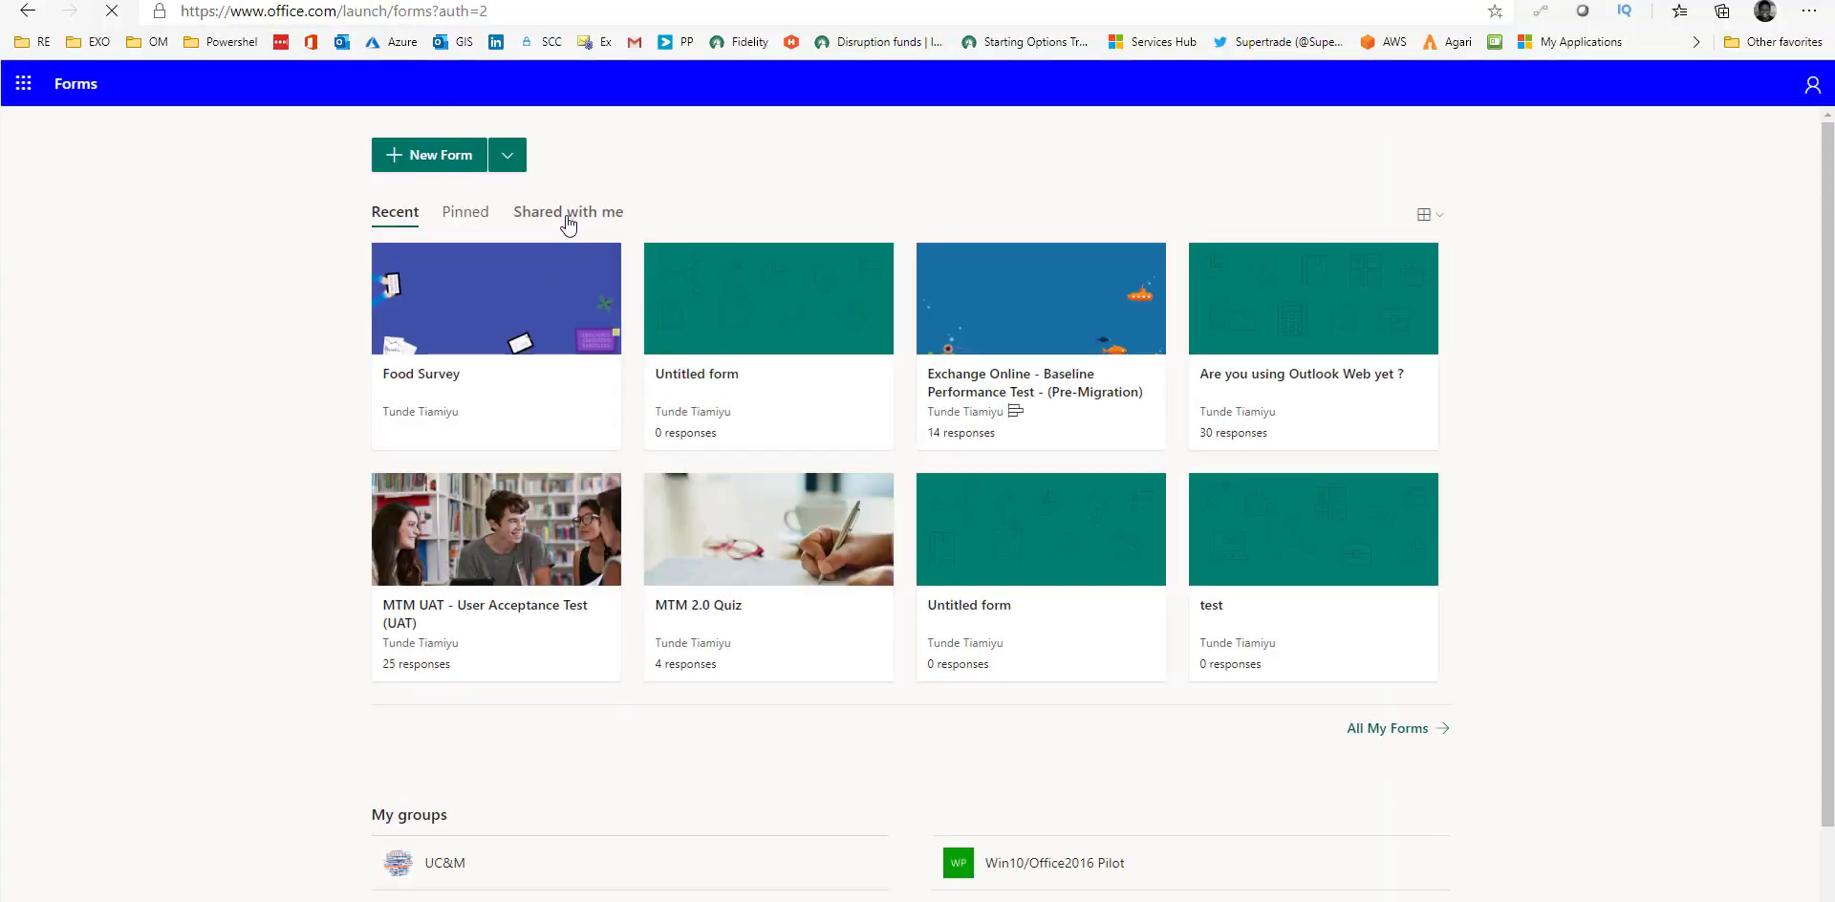
{"action": "left_click", "coordinate": [567, 220]}
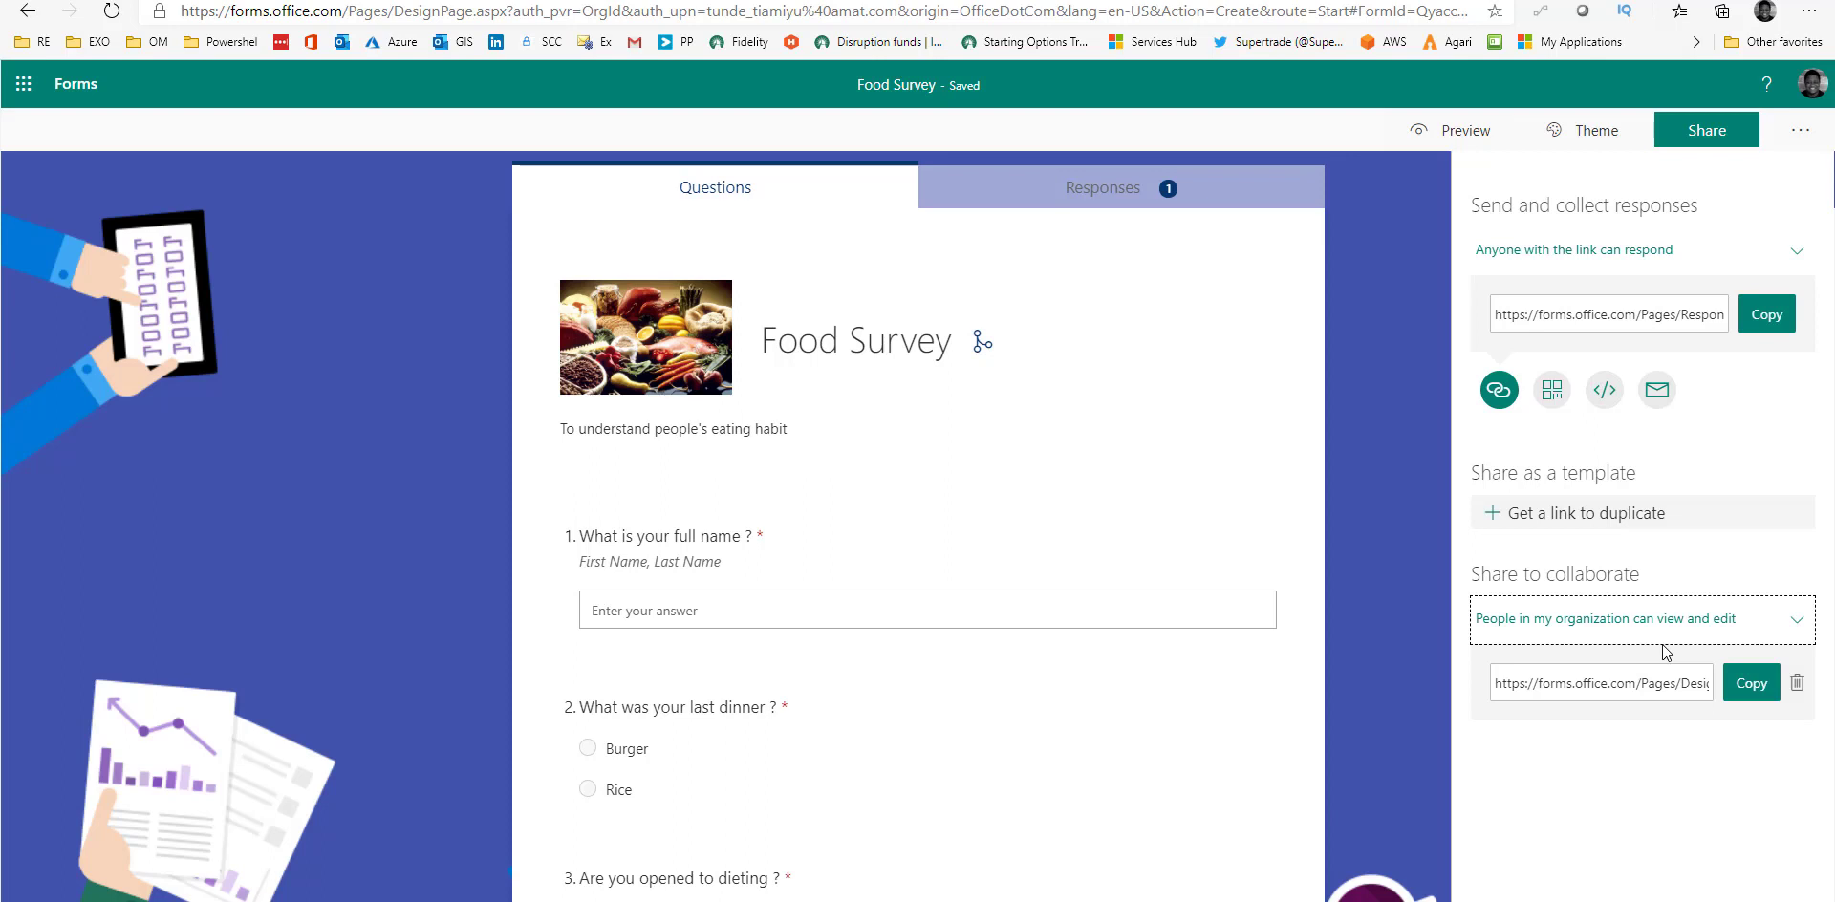
Close the Share panel, check the Food Survey's Multilingual settings, and reopen the '...' menu.
{"action": "left_click", "coordinate": [1803, 133]}
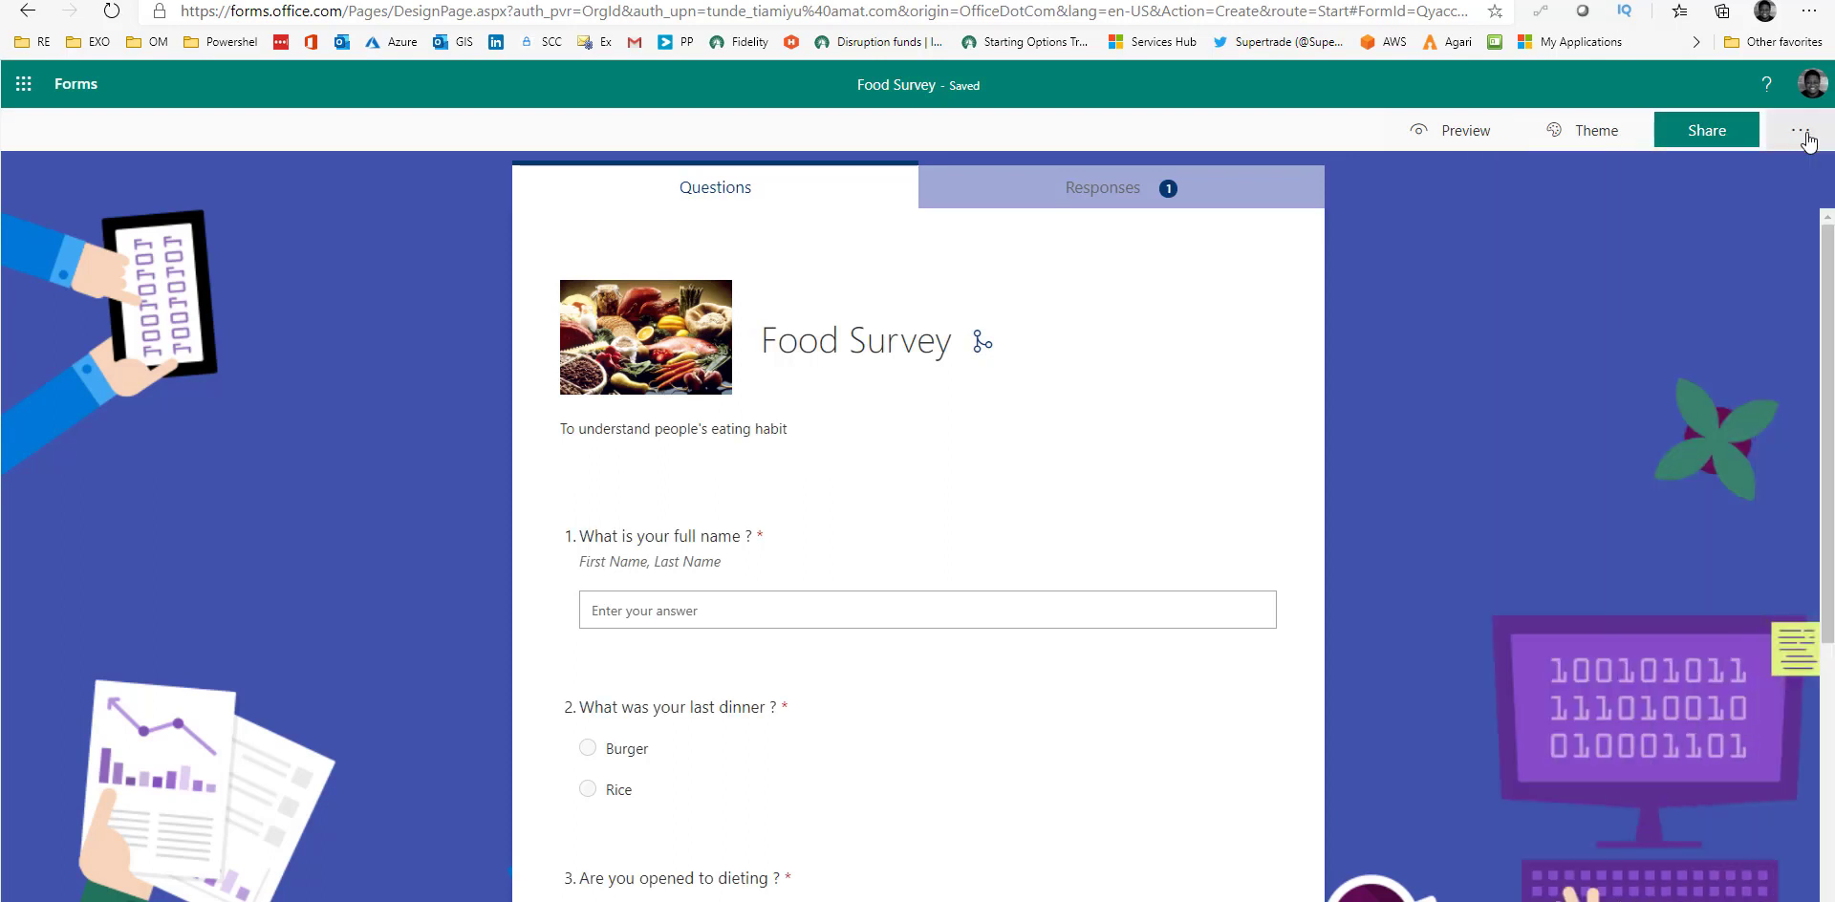
{"action": "left_click", "coordinate": [1803, 134]}
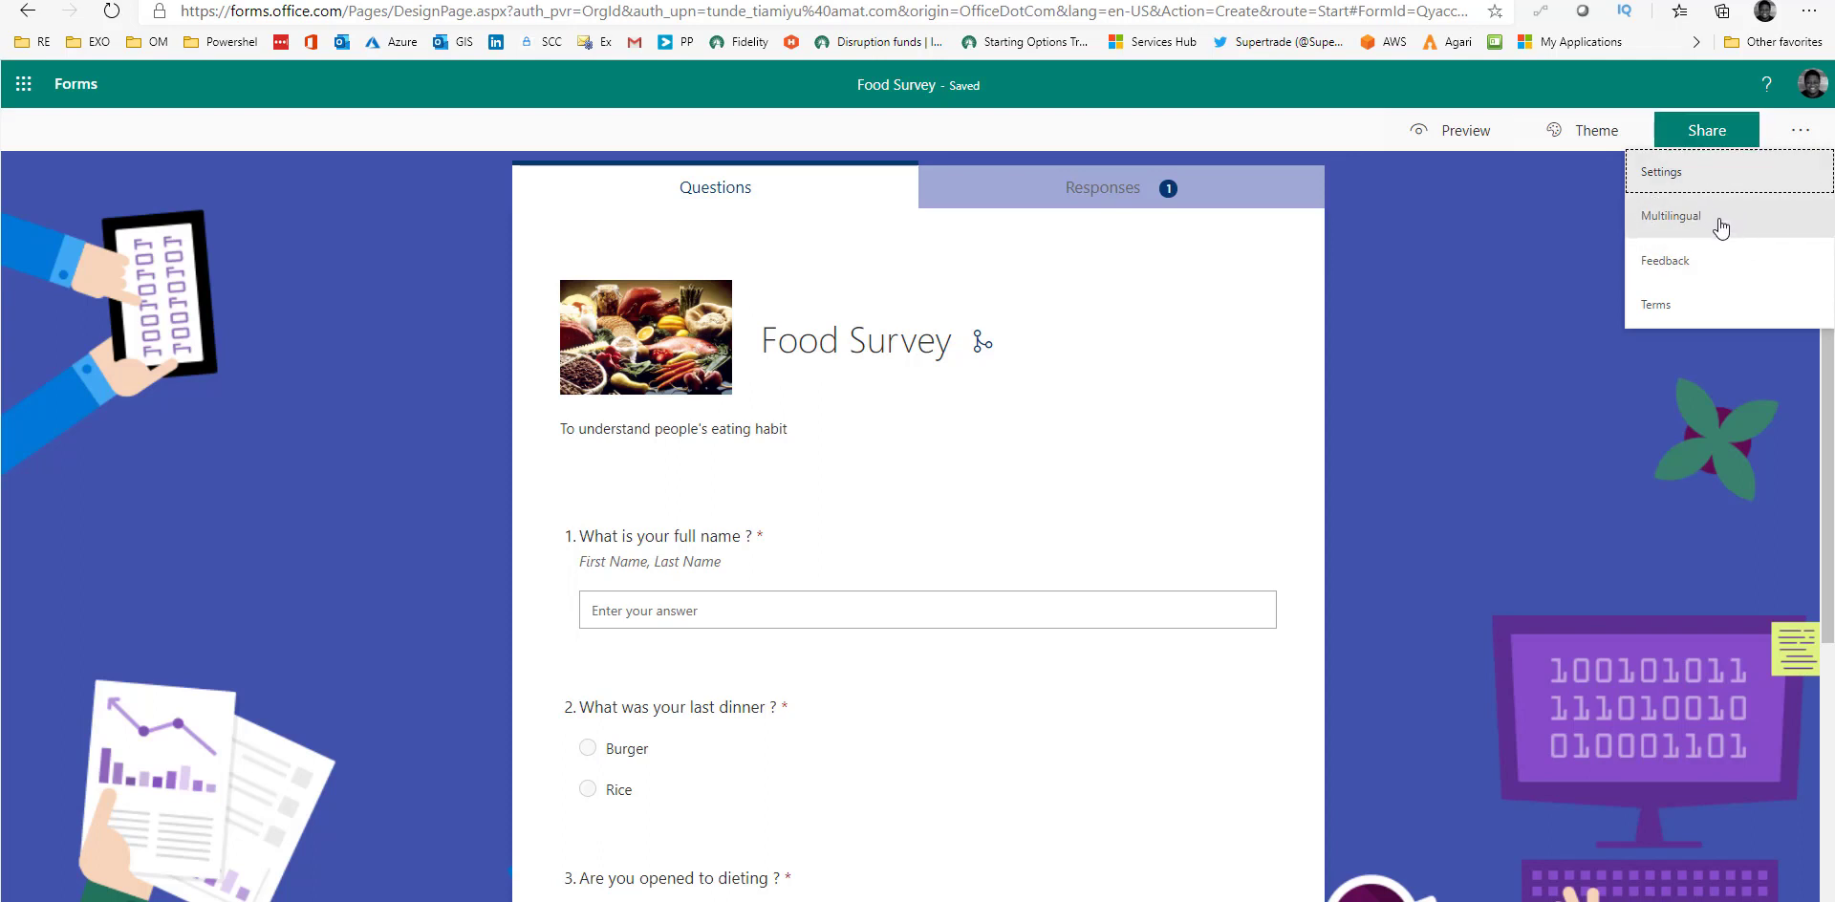
{"action": "left_click", "coordinate": [1683, 227]}
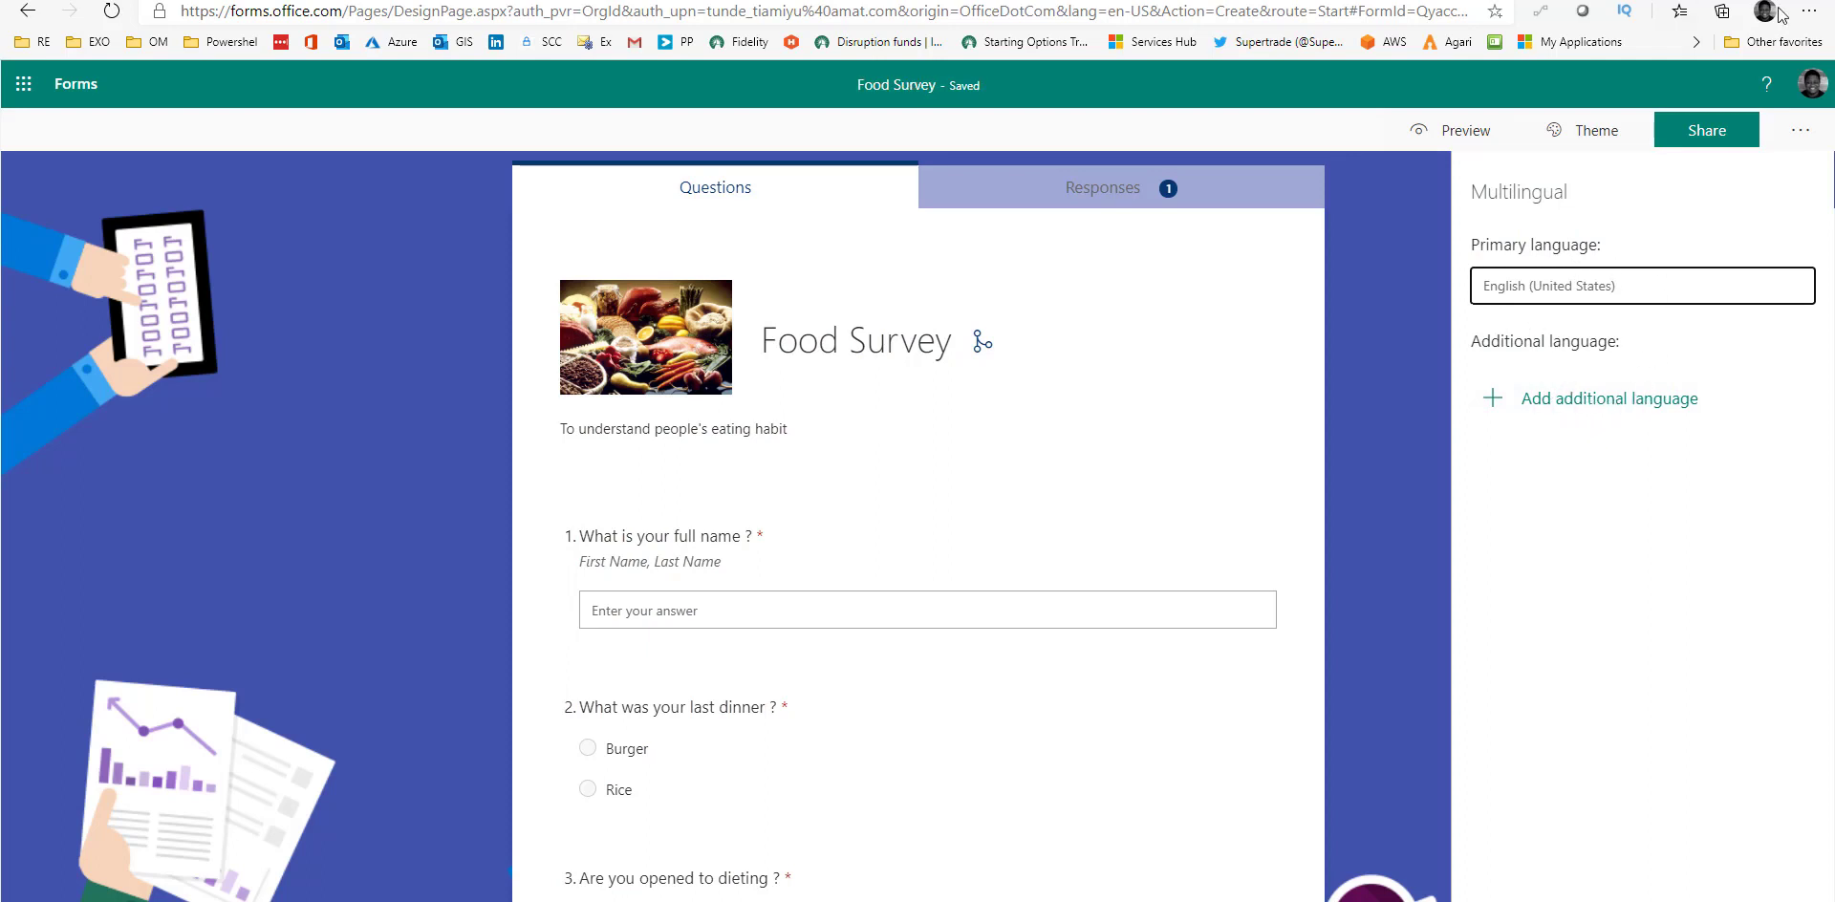
{"action": "left_click", "coordinate": [1804, 135]}
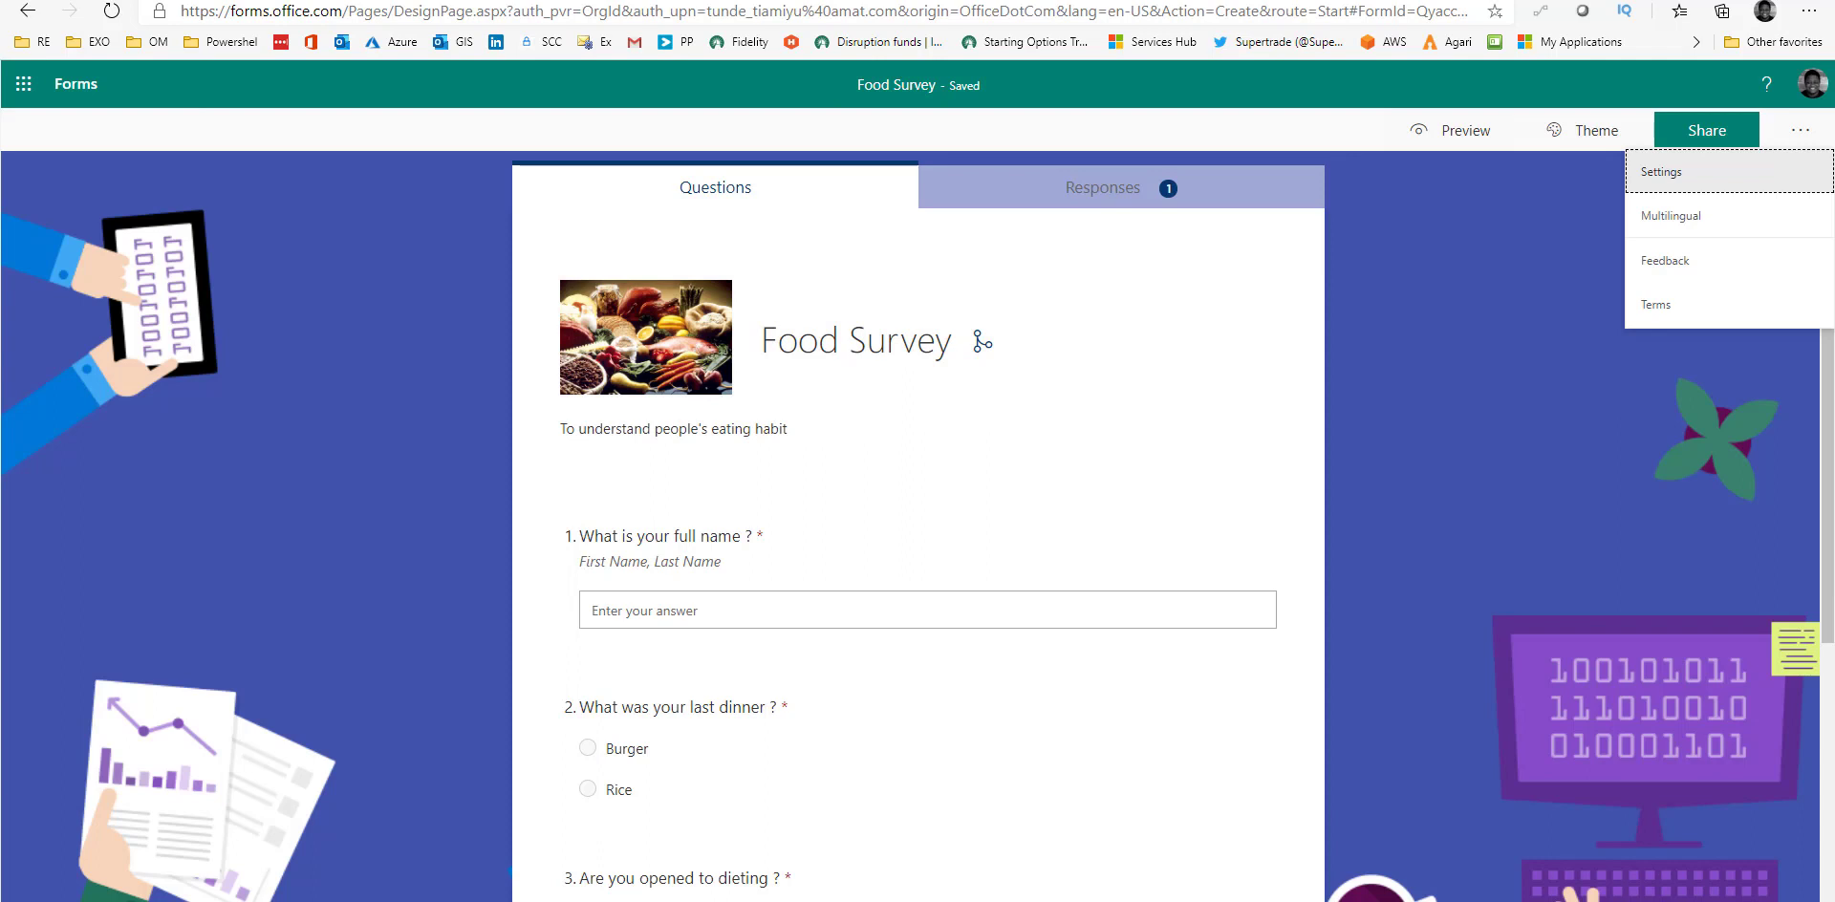
{"action": "key", "text": "alt+Tab"}
{"action": "left_click", "coordinate": [212, 776]}
{"action": "type", "text": "@form"}
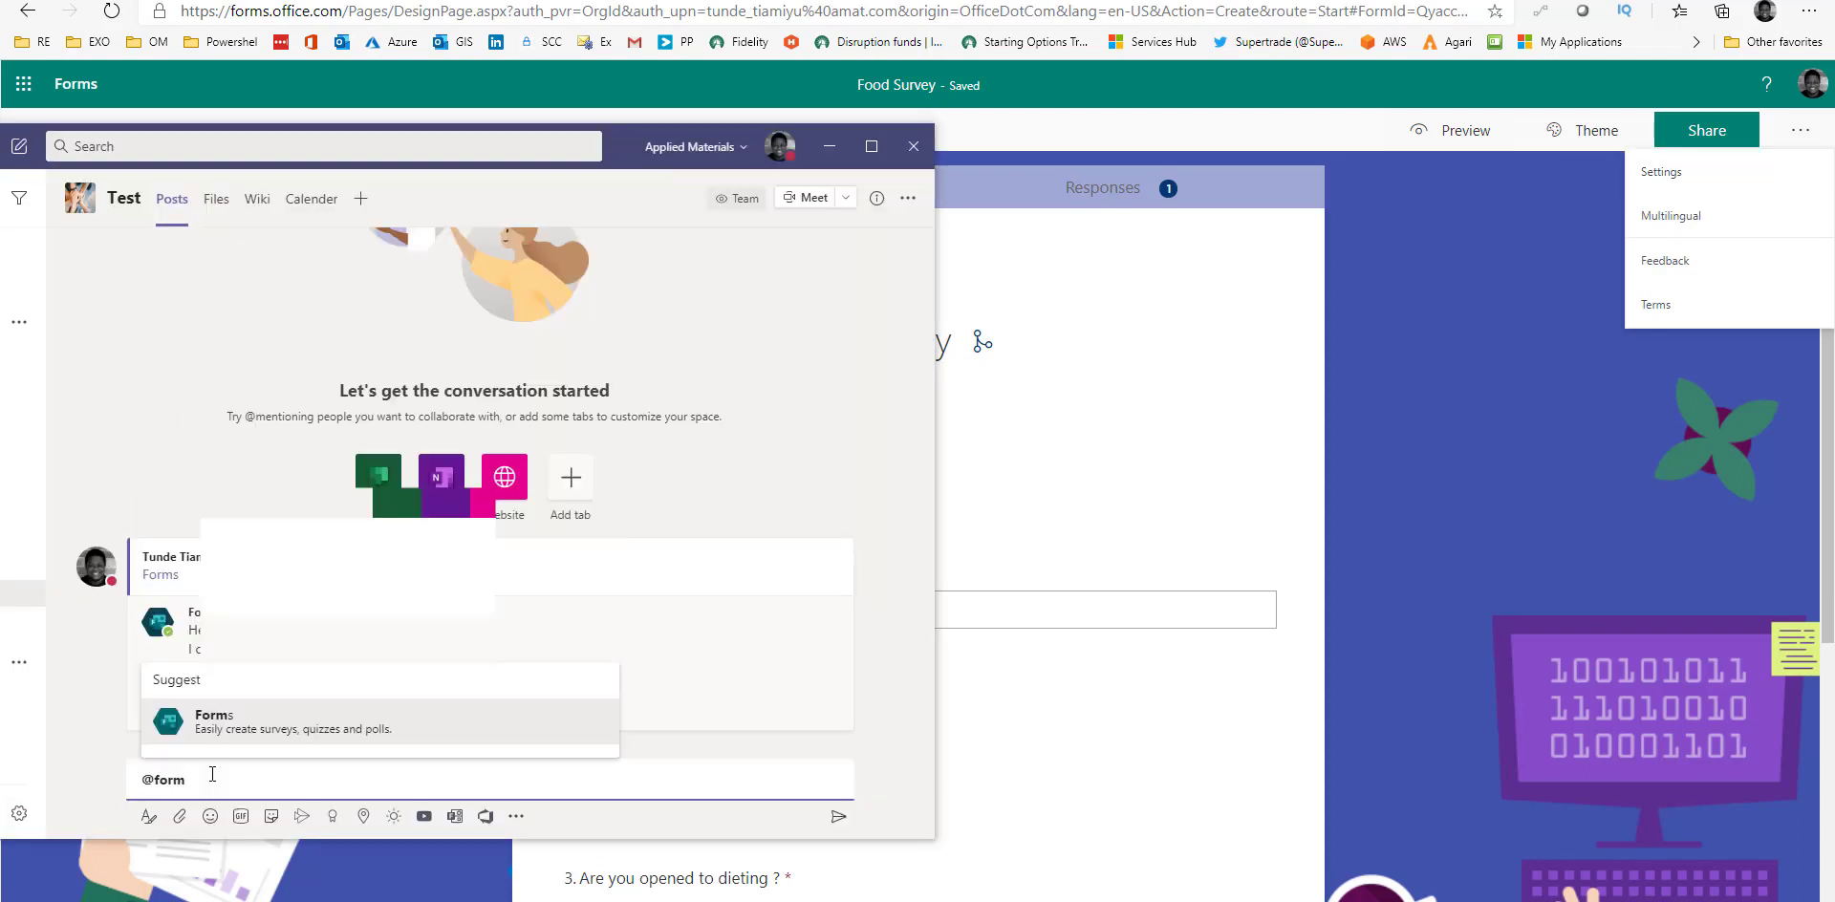
{"action": "left_click", "coordinate": [297, 740]}
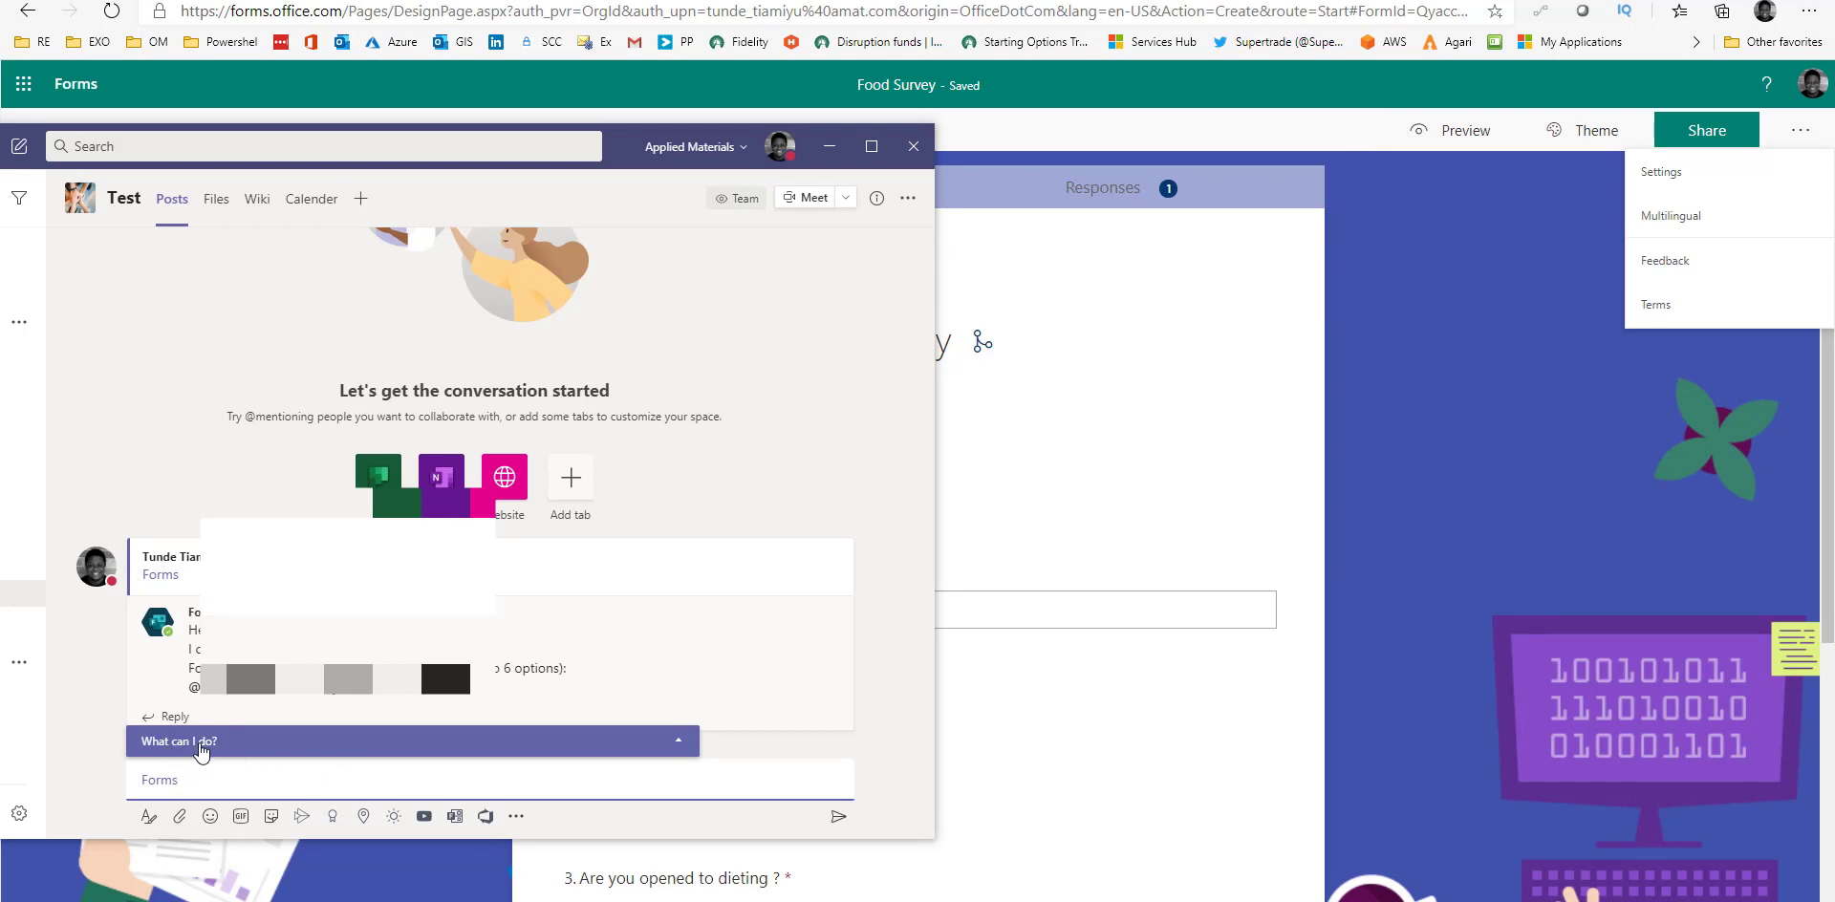
{"action": "left_click", "coordinate": [231, 745]}
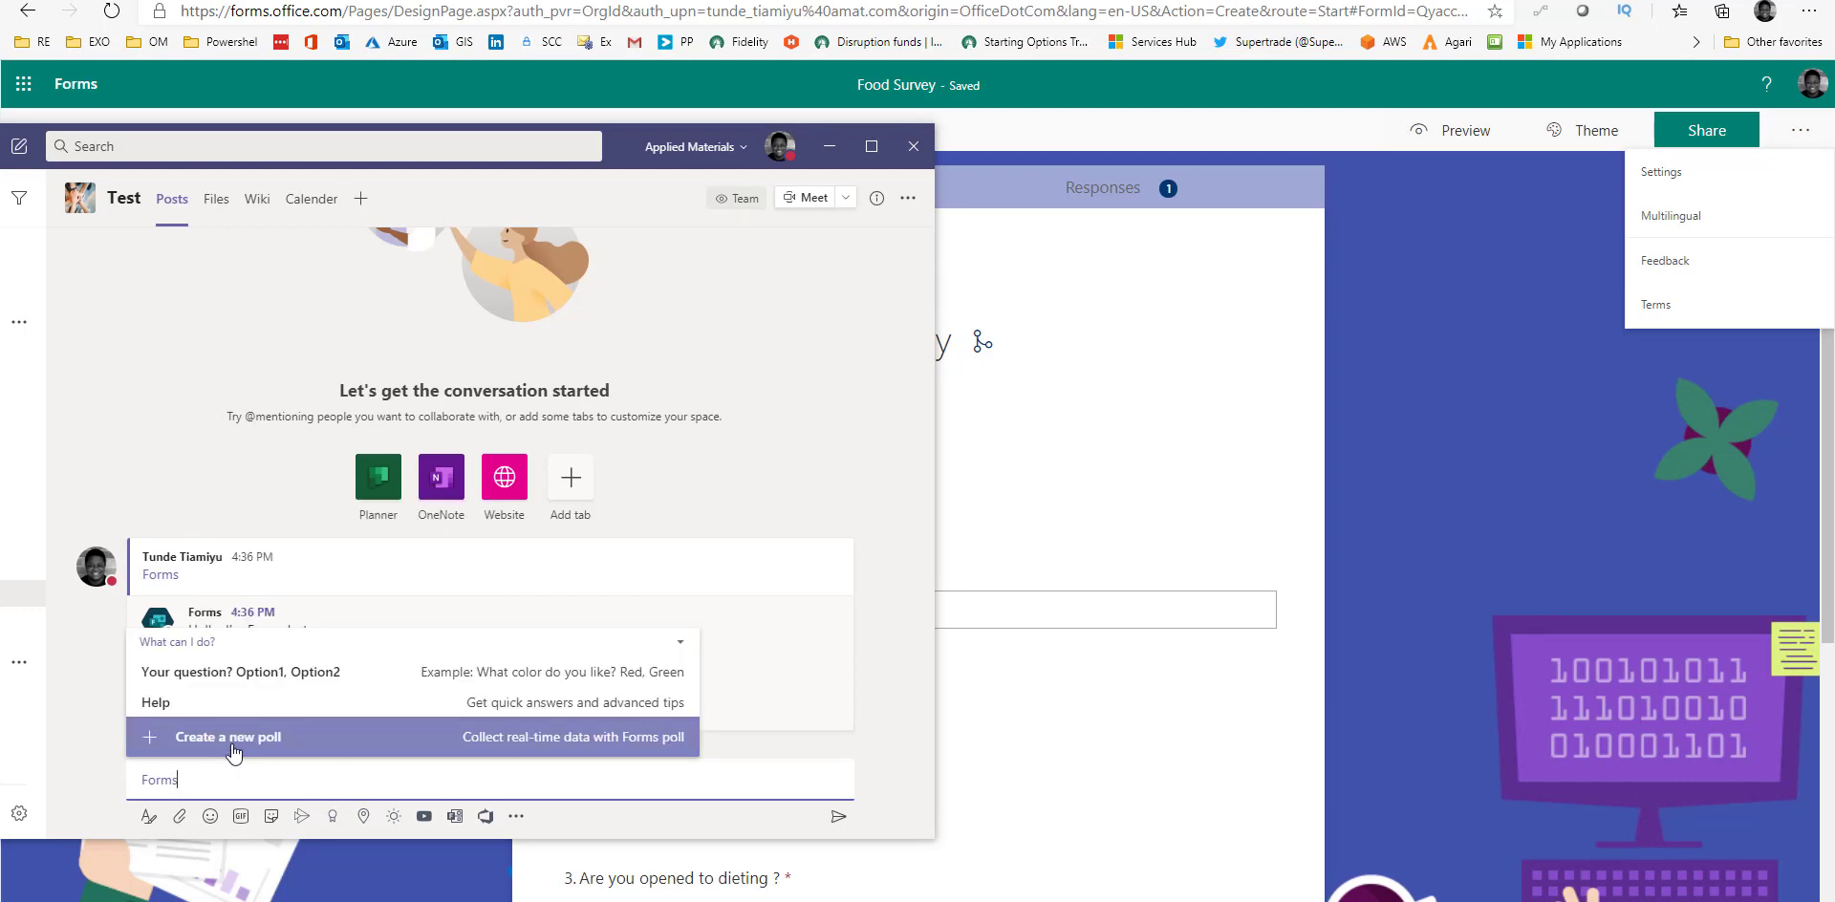
{"action": "left_click", "coordinate": [252, 745]}
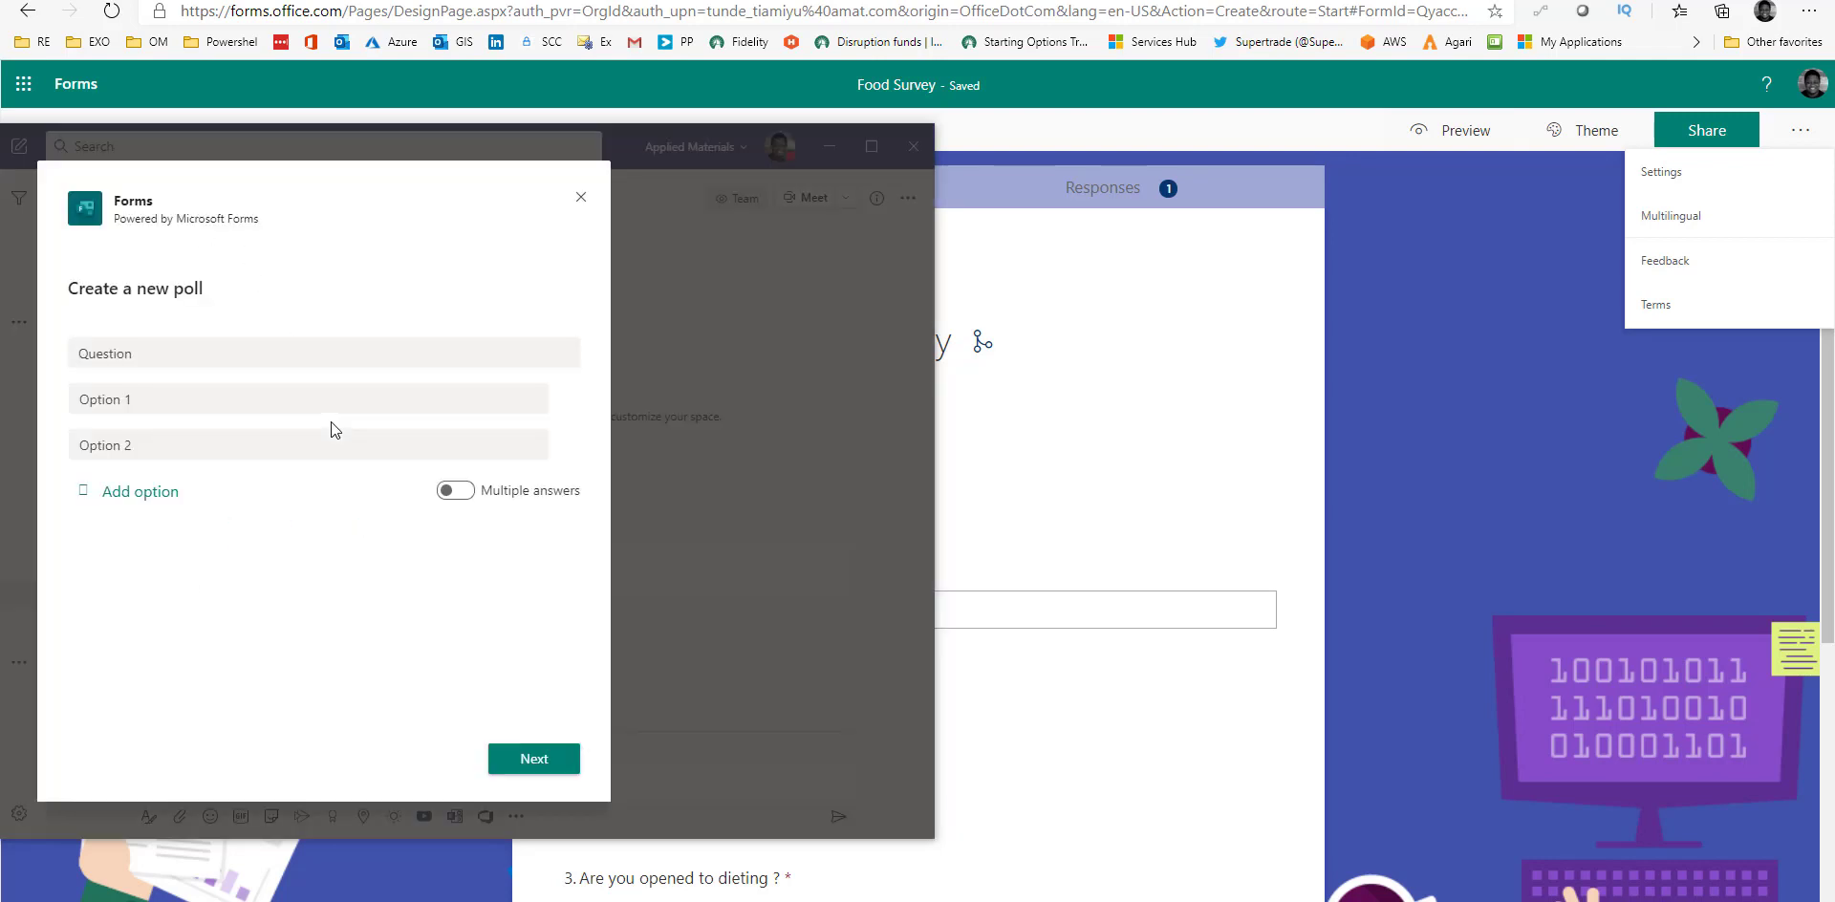
Replace the poll question with 'What is the version of your Word application ?'.
{"action": "left_click", "coordinate": [168, 355]}
{"action": "left_click_drag", "start_coordinate": [167, 355], "coordinate": [89, 355]}
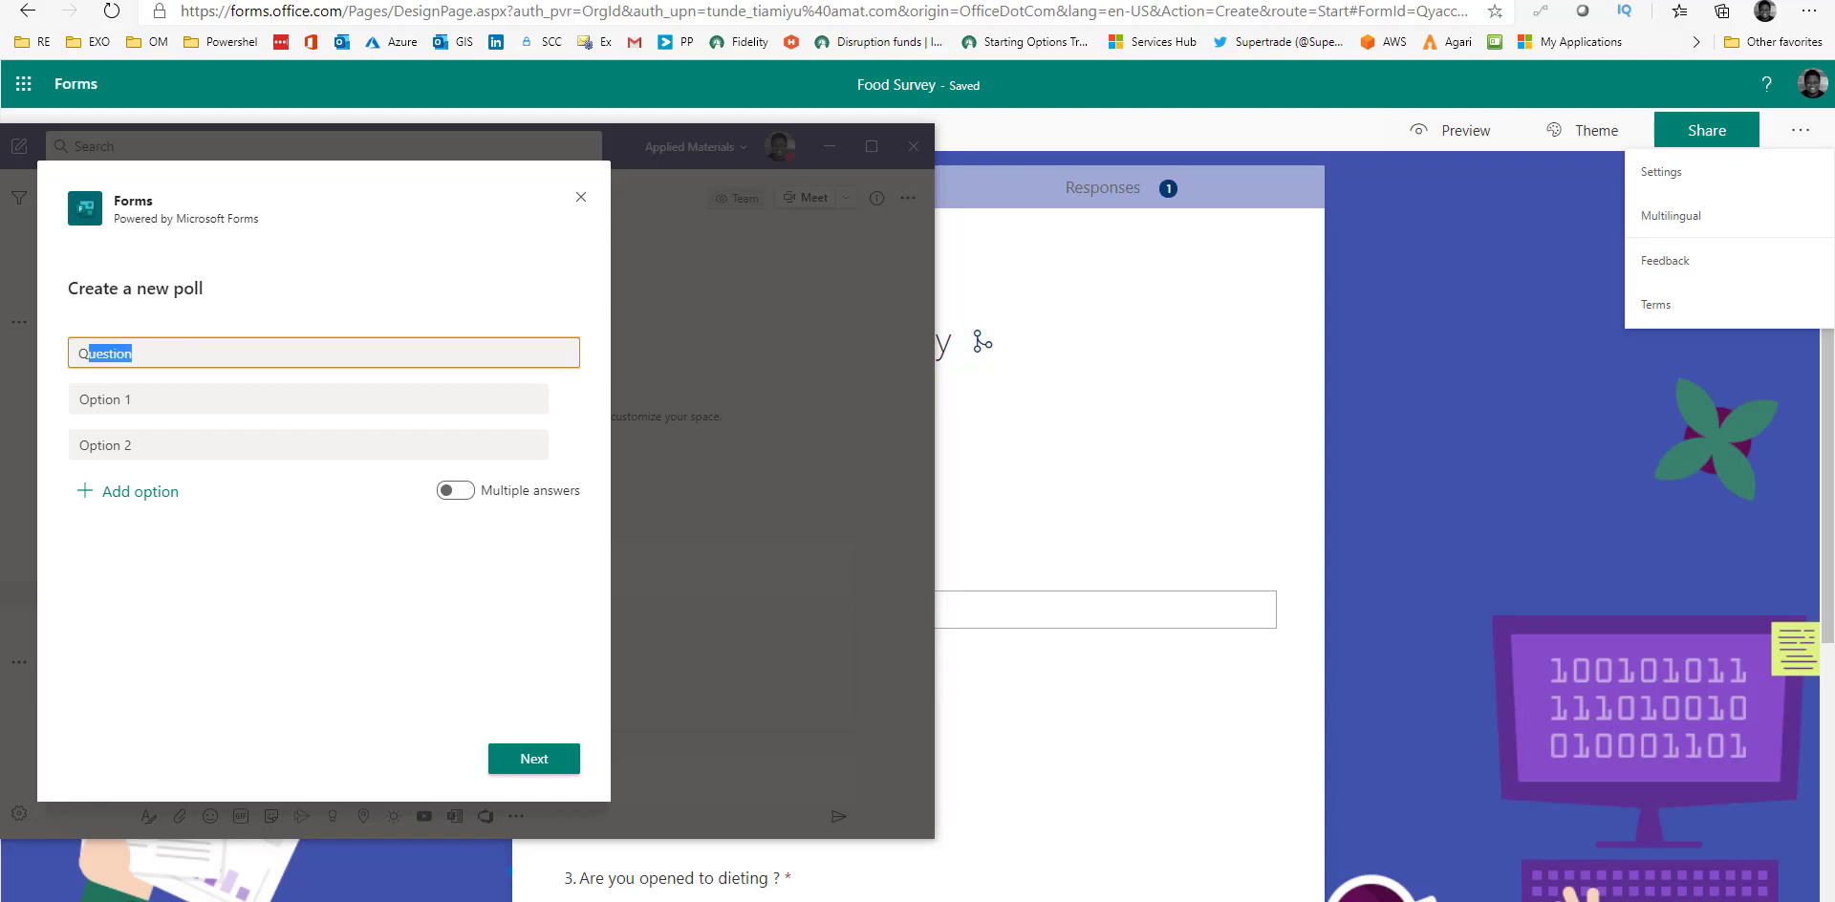
{"action": "key", "text": "BackSpace"}
{"action": "key", "text": "BackSpace"}
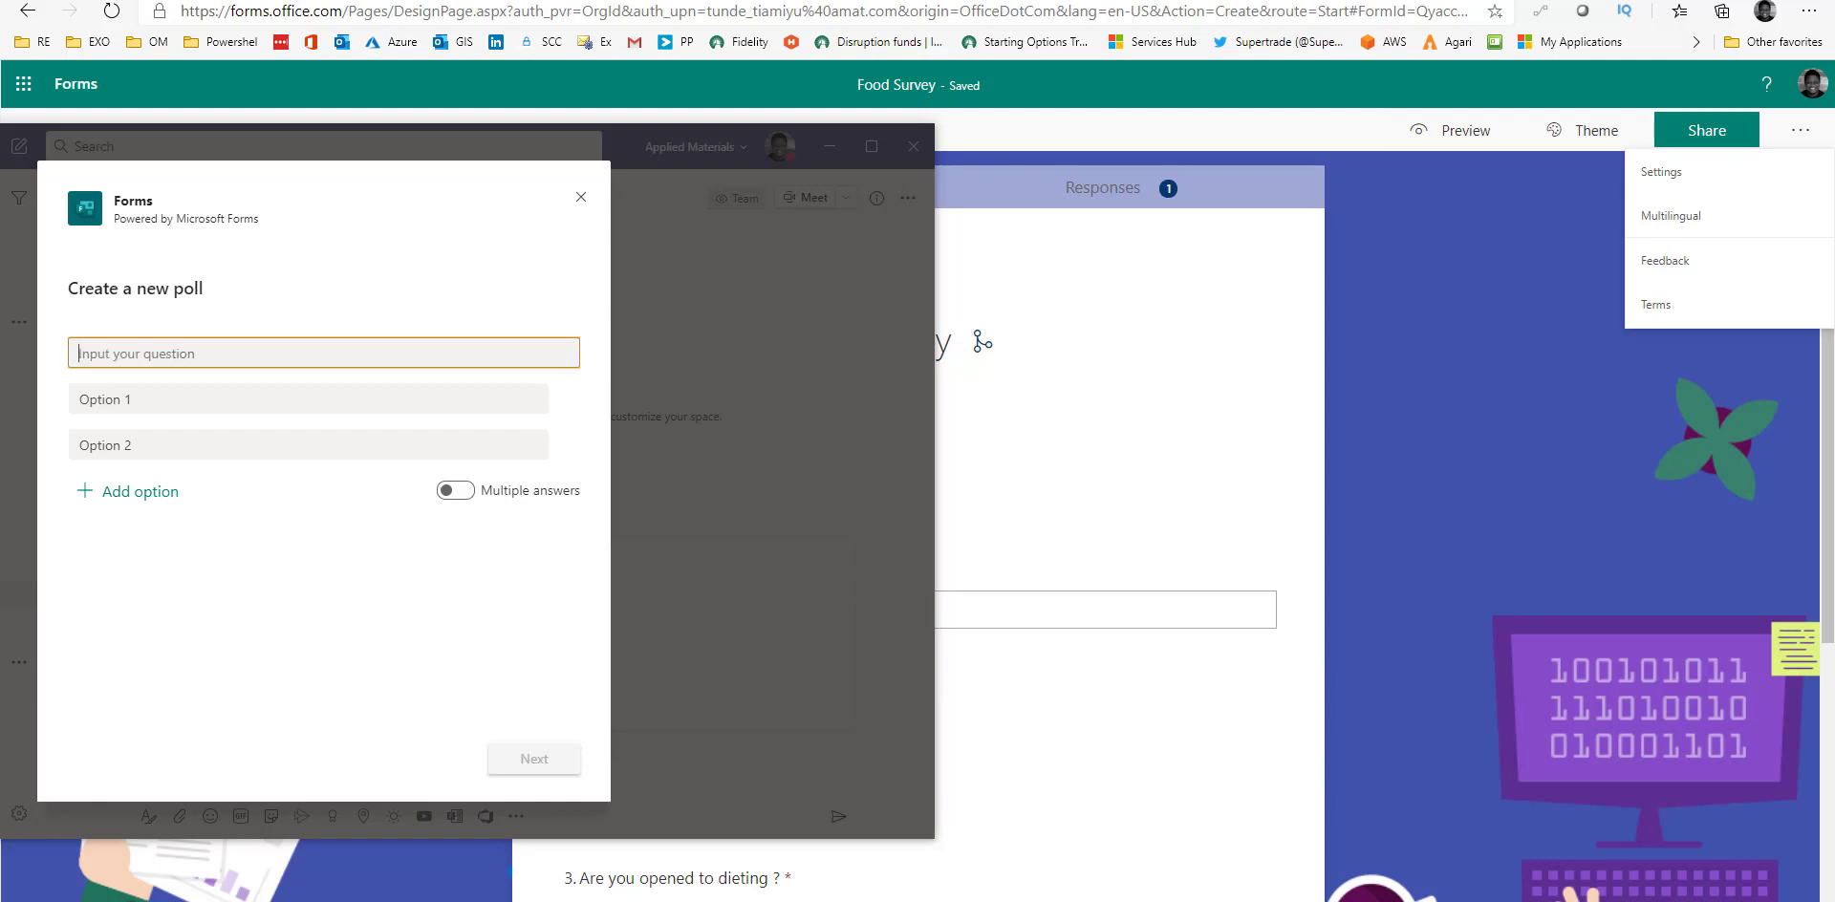
{"action": "type", "text": "What is the f"}
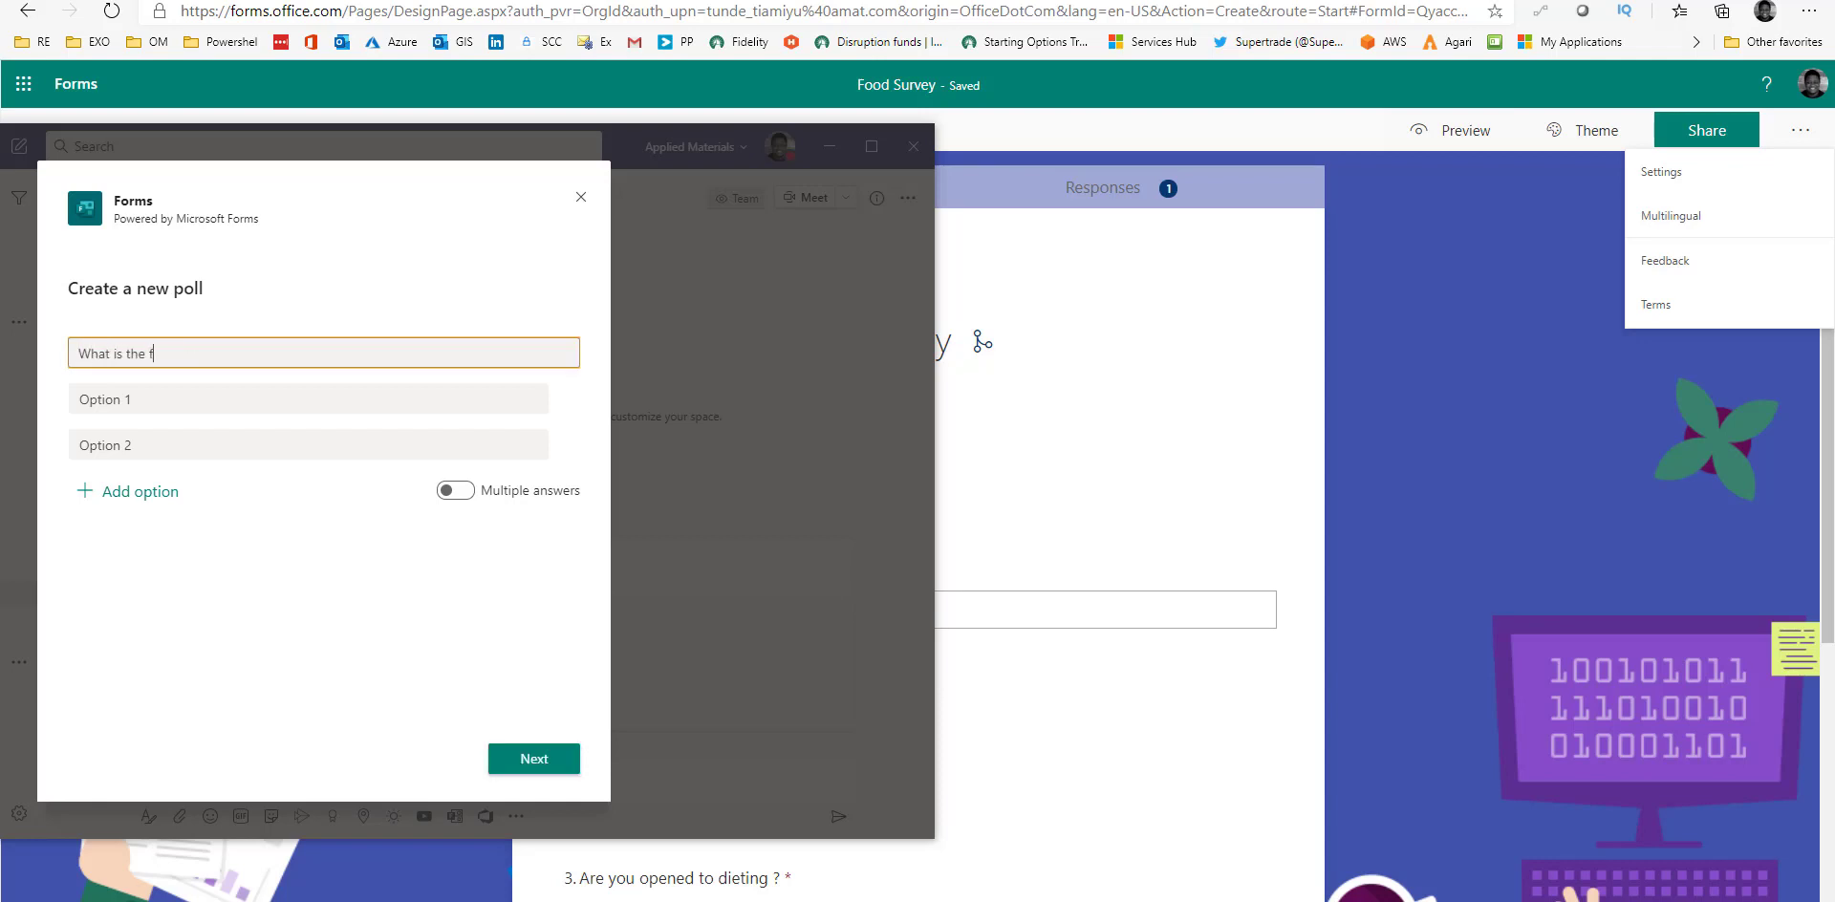
{"action": "key", "text": "BackSpace"}
{"action": "type", "text": "verson"}
{"action": "key", "text": "BackSpace"}
{"action": "key", "text": "BackSpace"}
{"action": "key", "text": "BackSpace"}
{"action": "type", "text": "ion of your Word application ?"}
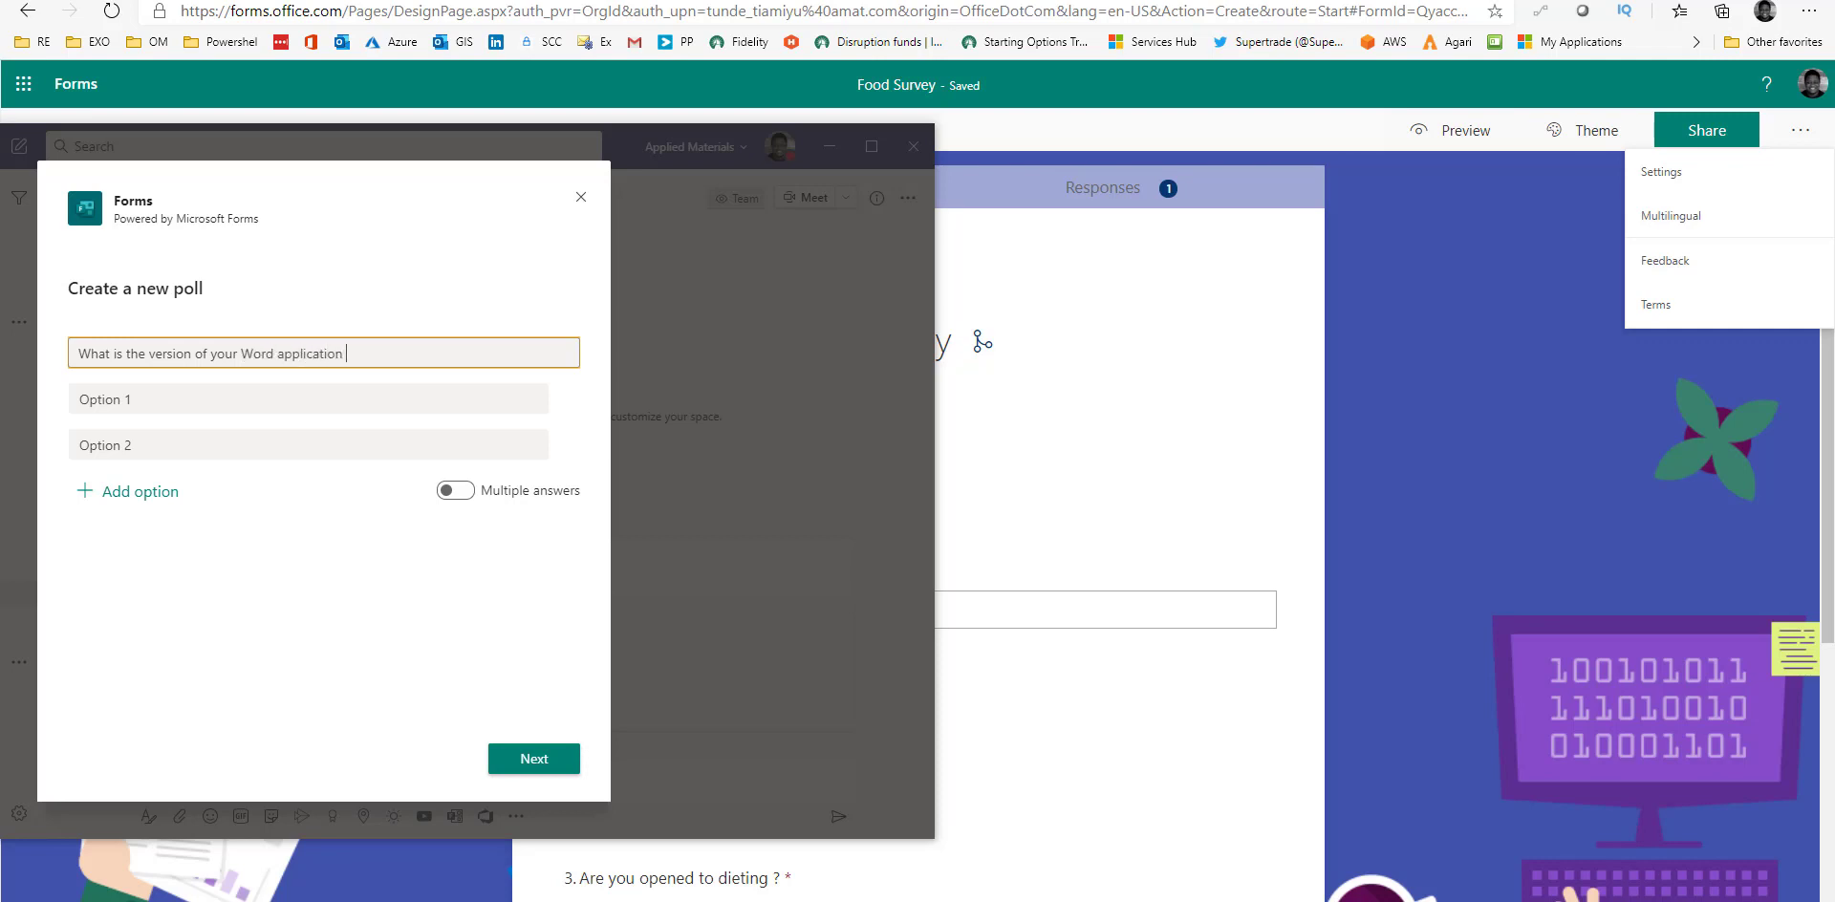
Set the two answer options to 17.0 and 18.1.
{"action": "left_click", "coordinate": [337, 410]}
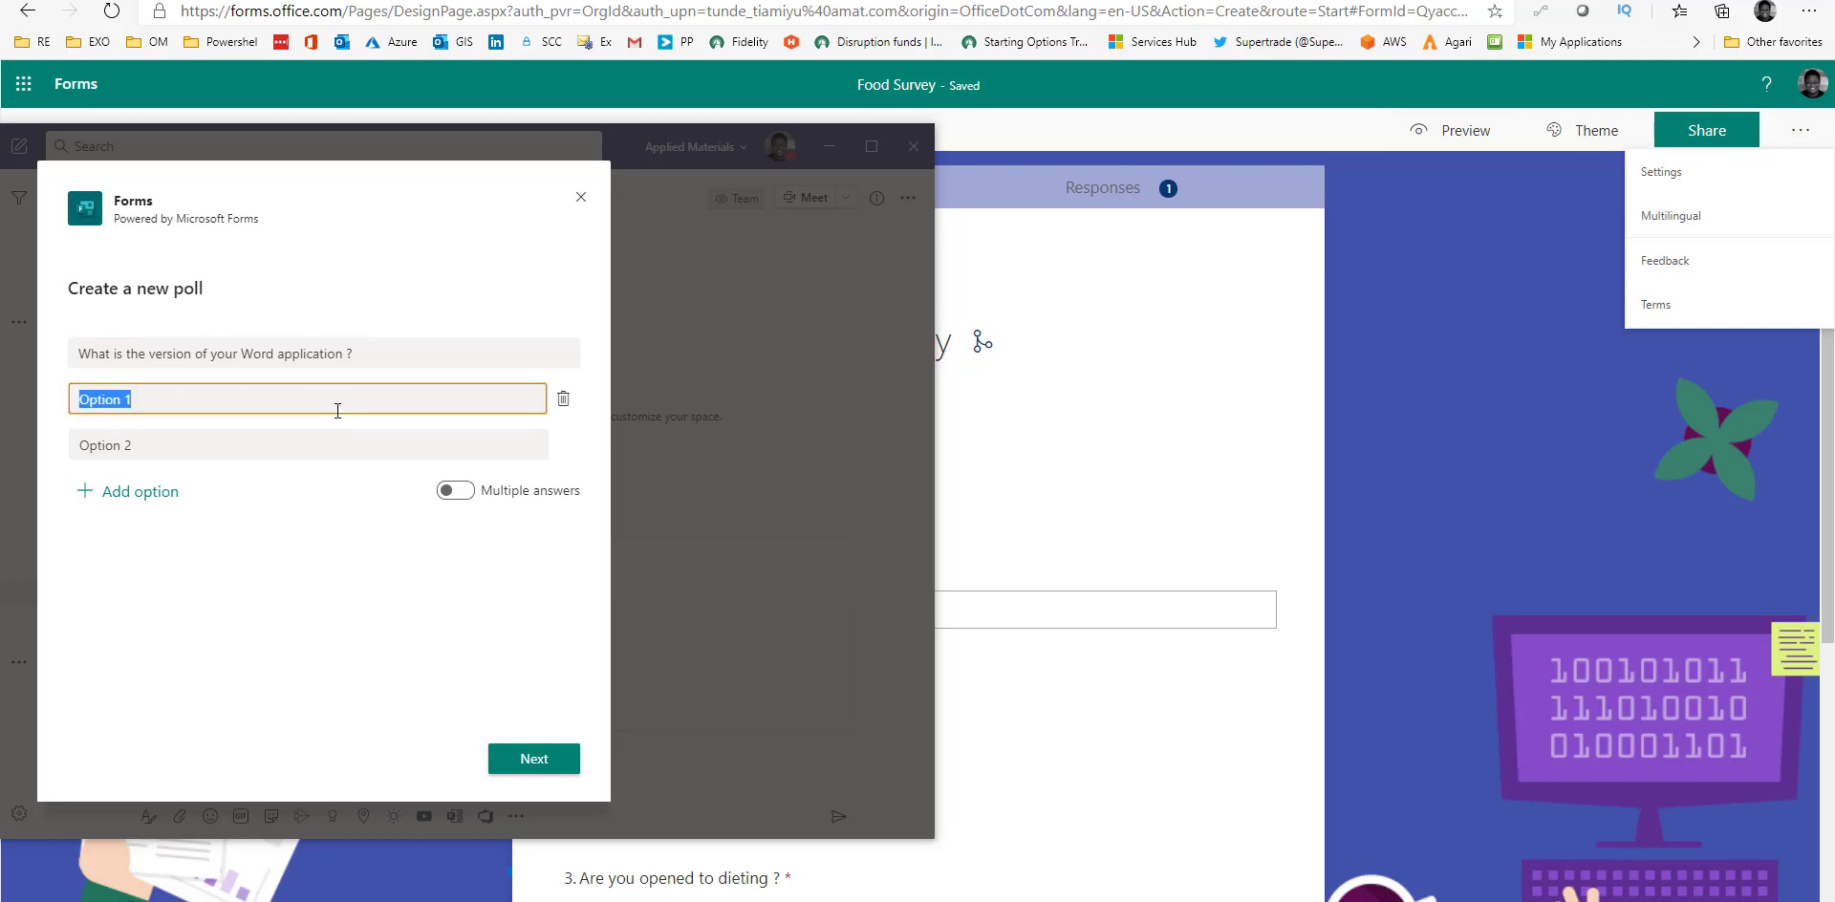
{"action": "type", "text": "17.0"}
{"action": "left_click", "coordinate": [319, 445]}
{"action": "type", "text": "8."}
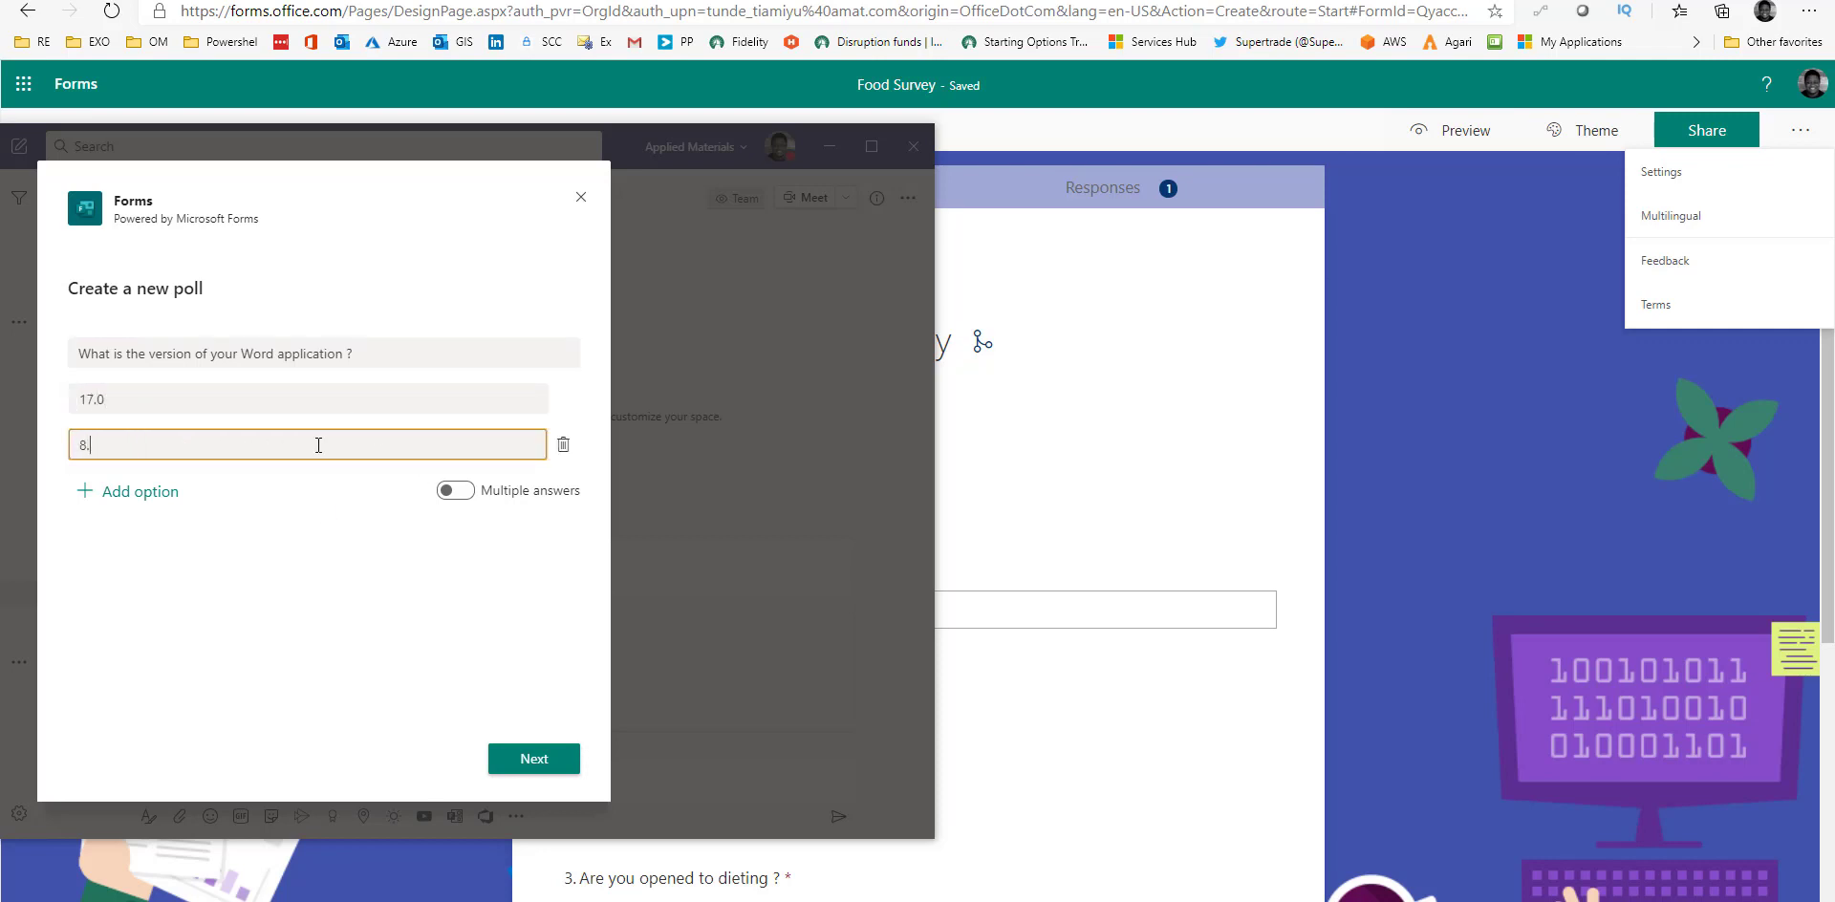
{"action": "key", "text": "BackSpace"}
{"action": "key", "text": "BackSpace"}
{"action": "type", "text": "18.1"}
{"action": "left_click", "coordinate": [369, 591]}
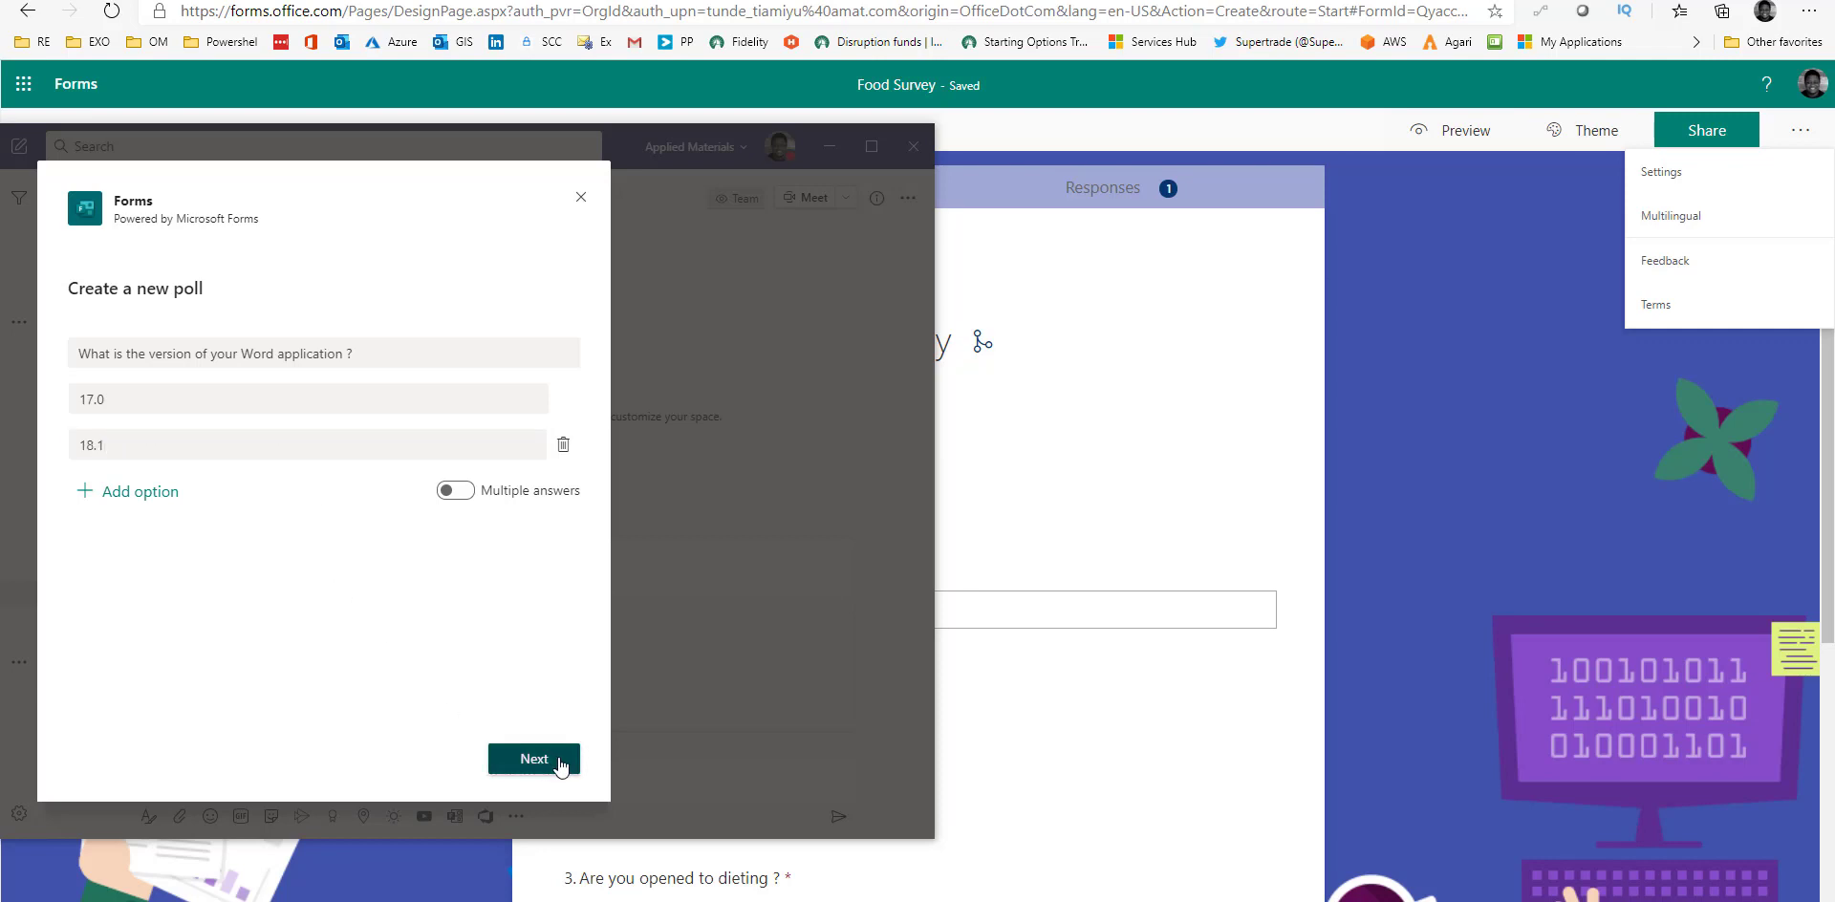
Preview and send the Word version poll to the Test channel.
{"action": "left_click", "coordinate": [535, 759]}
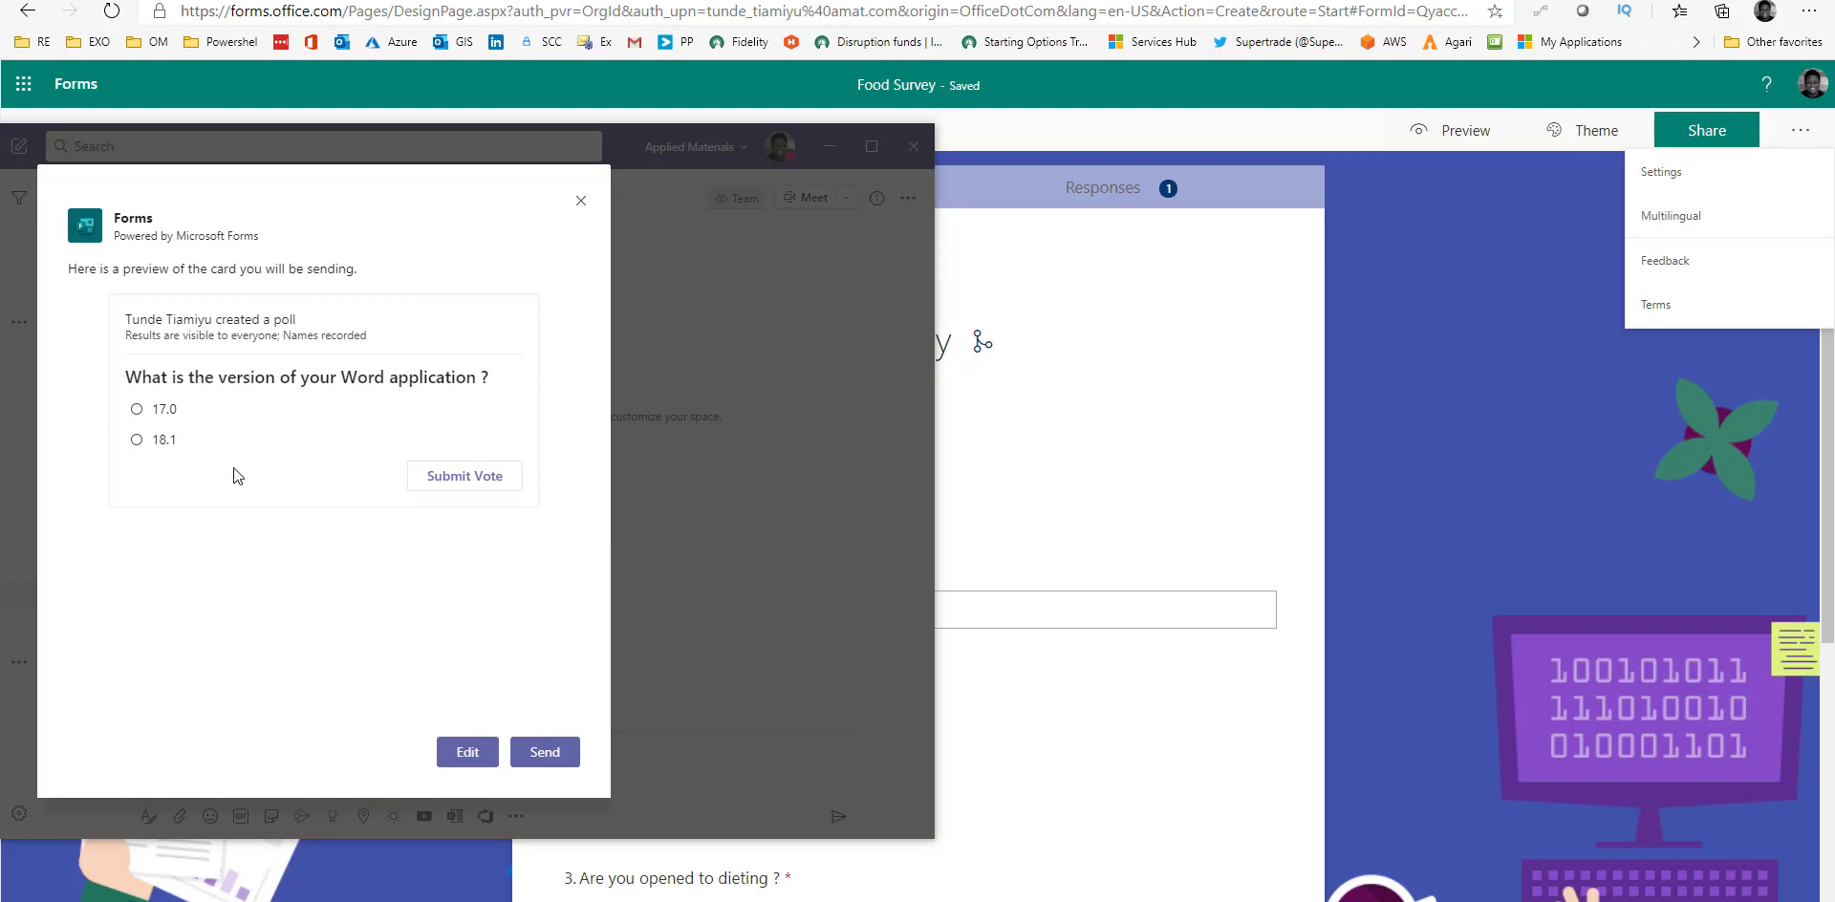
{"action": "left_click", "coordinate": [545, 752]}
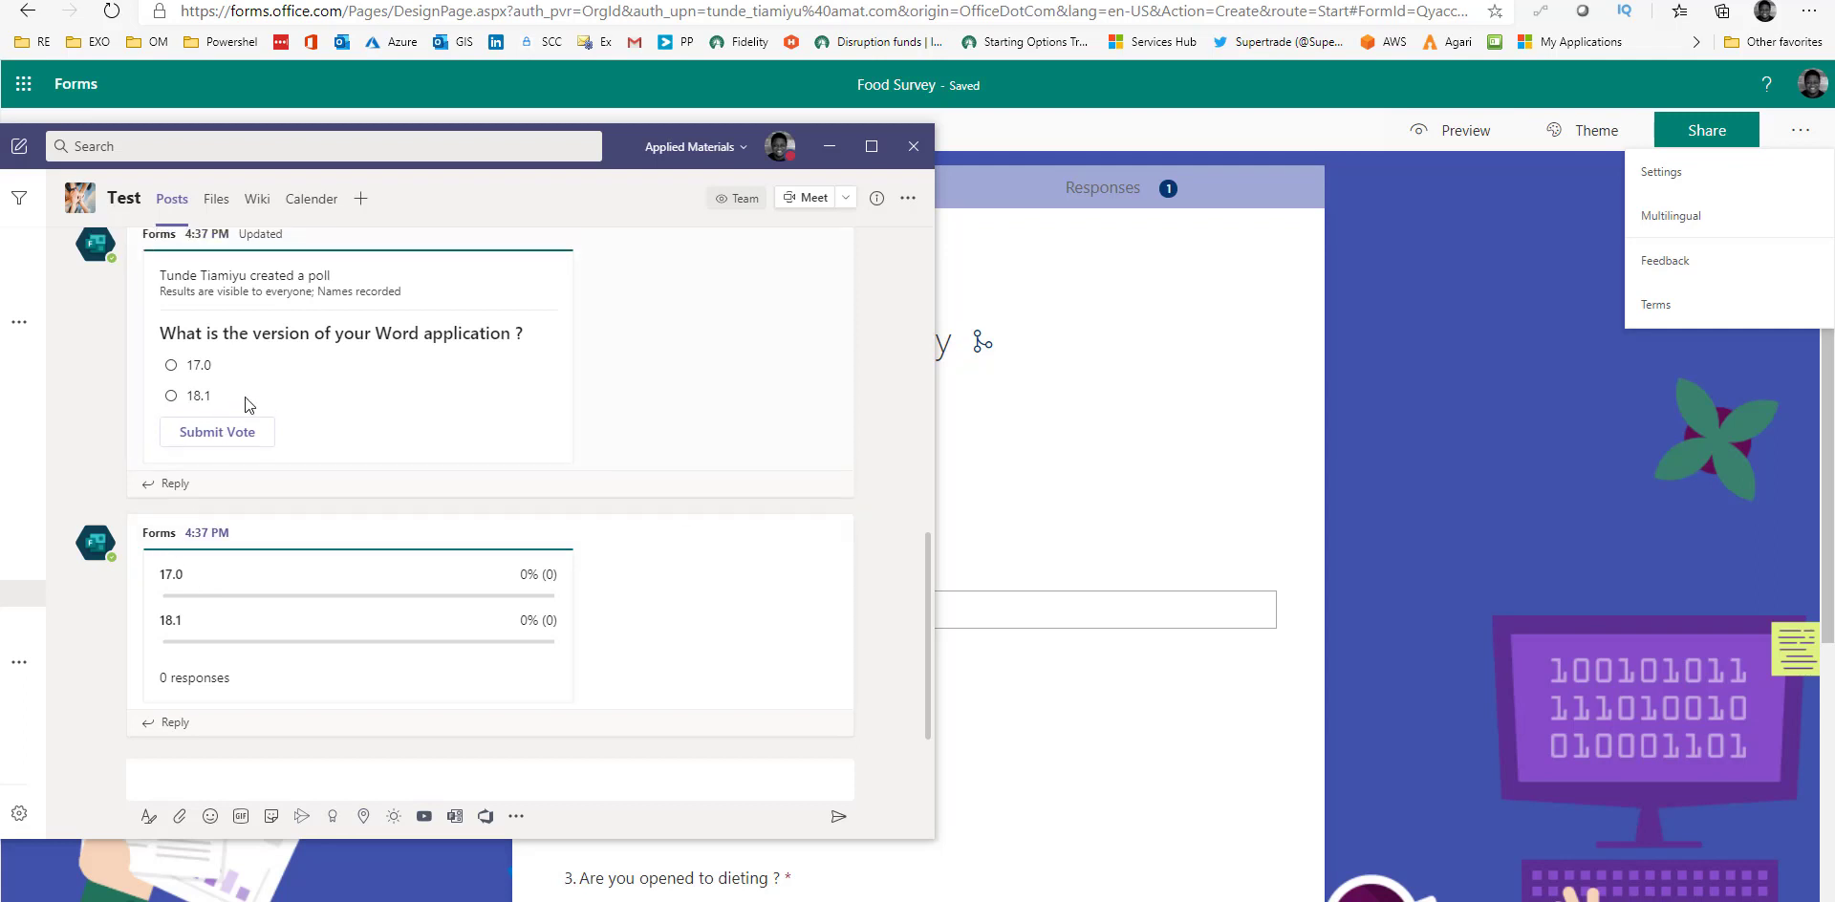
{"action": "scroll", "coordinate": [244, 398], "scroll_direction": "up", "scroll_amount": 2}
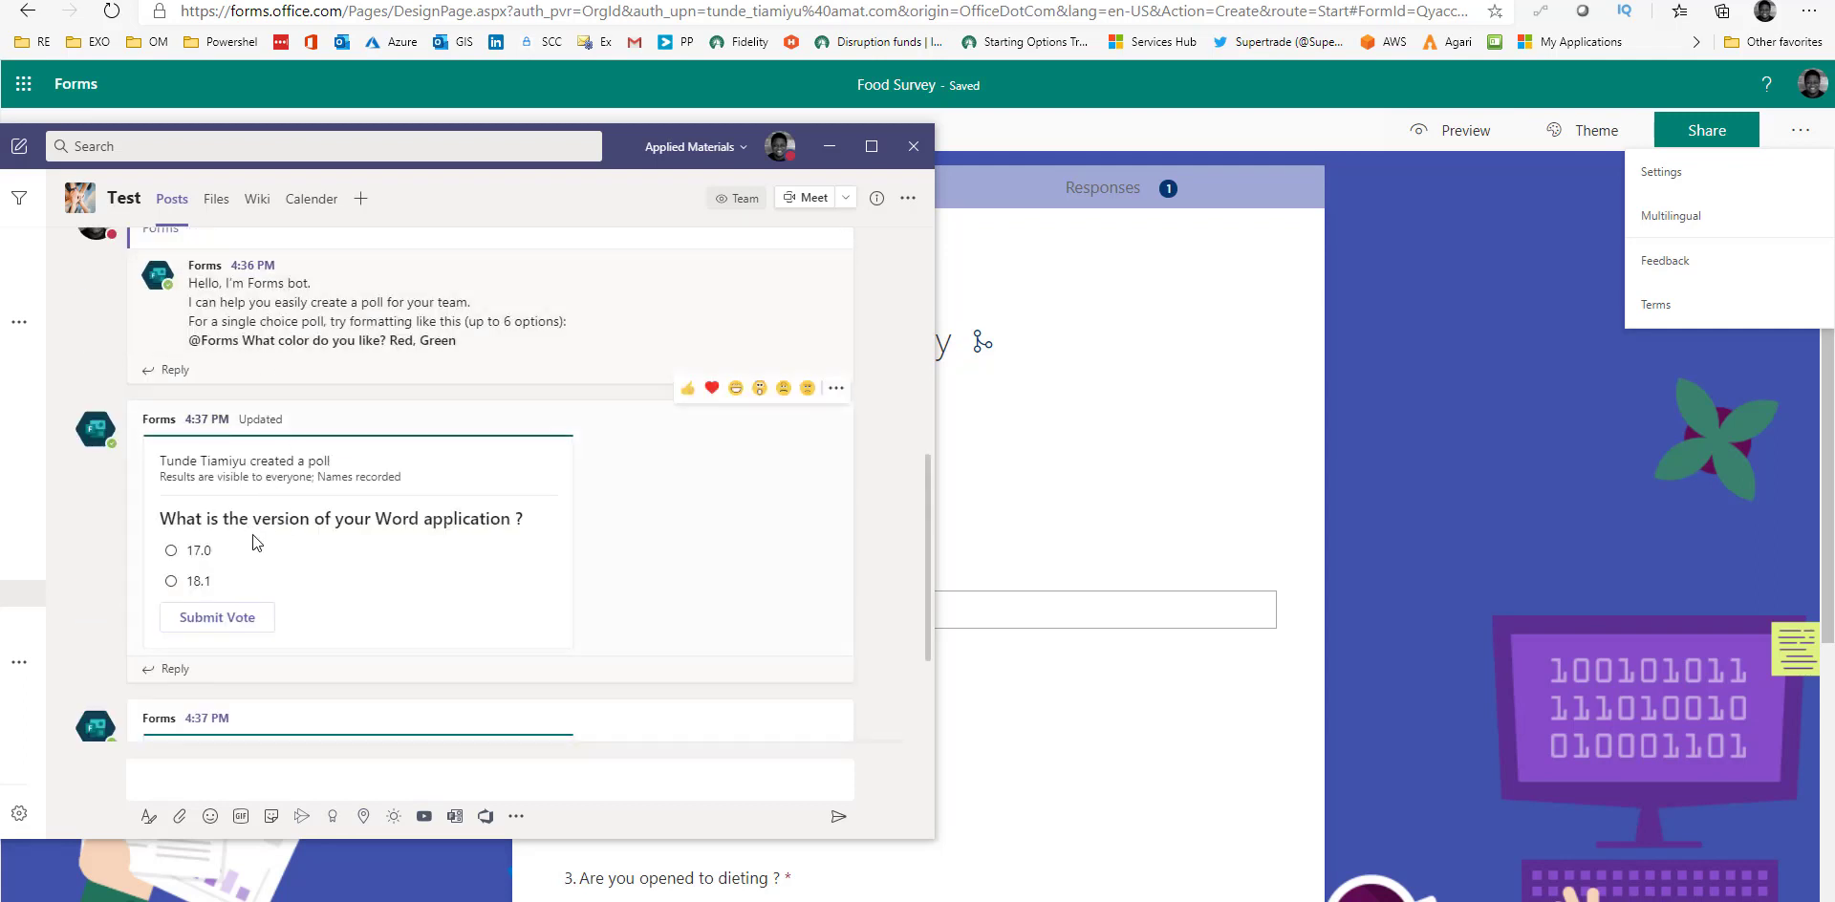
Vote 17.0 in the posted poll, showing 1 response at 100%.
{"action": "left_click", "coordinate": [170, 552]}
{"action": "left_click", "coordinate": [216, 627]}
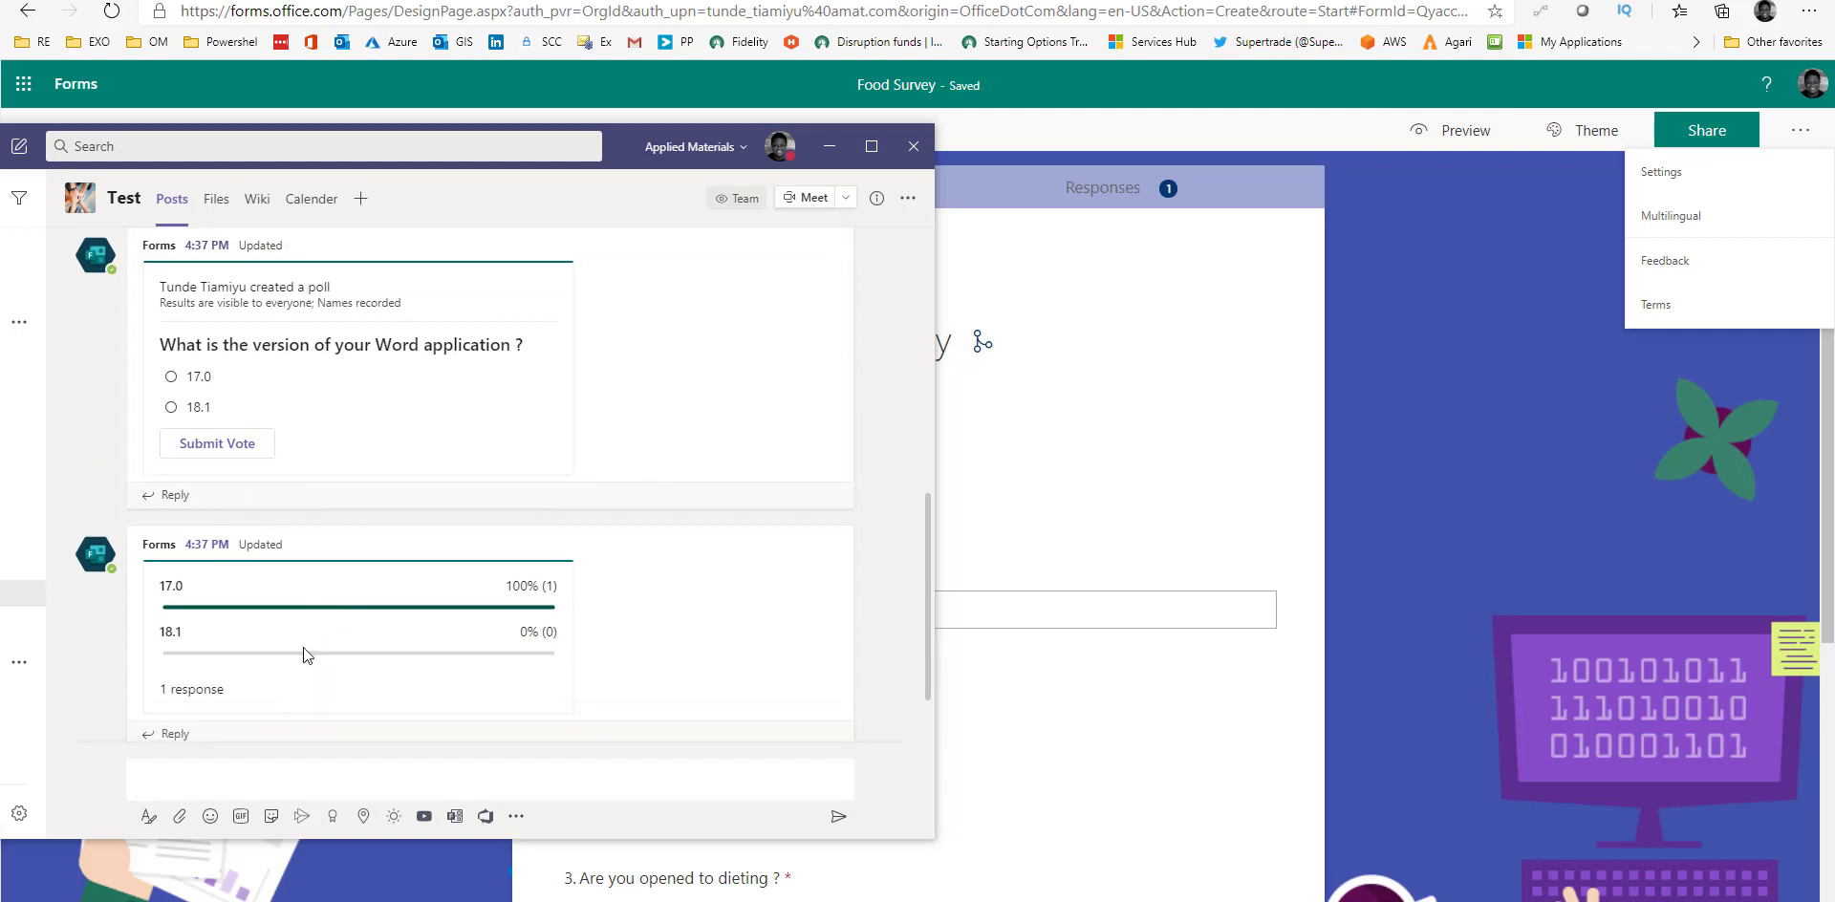
{"action": "left_click_drag", "start_coordinate": [528, 587], "coordinate": [407, 575]}
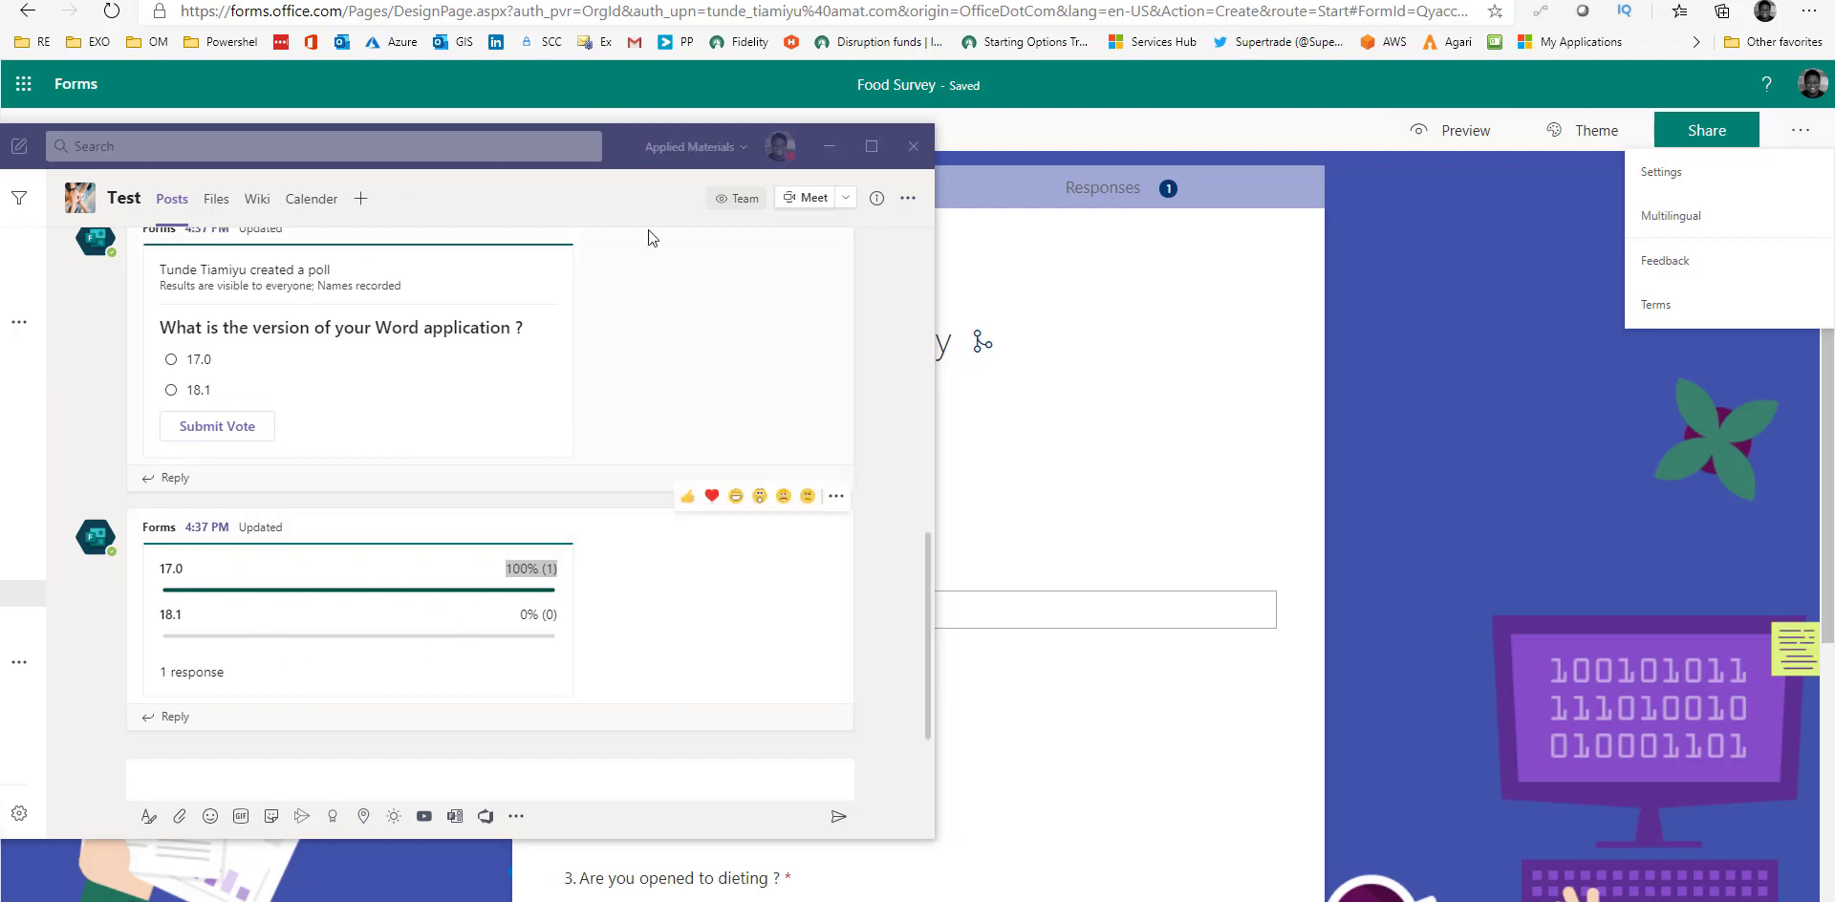
Close Teams, go to the Forms home page, and open the Office 365 app launcher.
{"action": "left_click", "coordinate": [830, 146]}
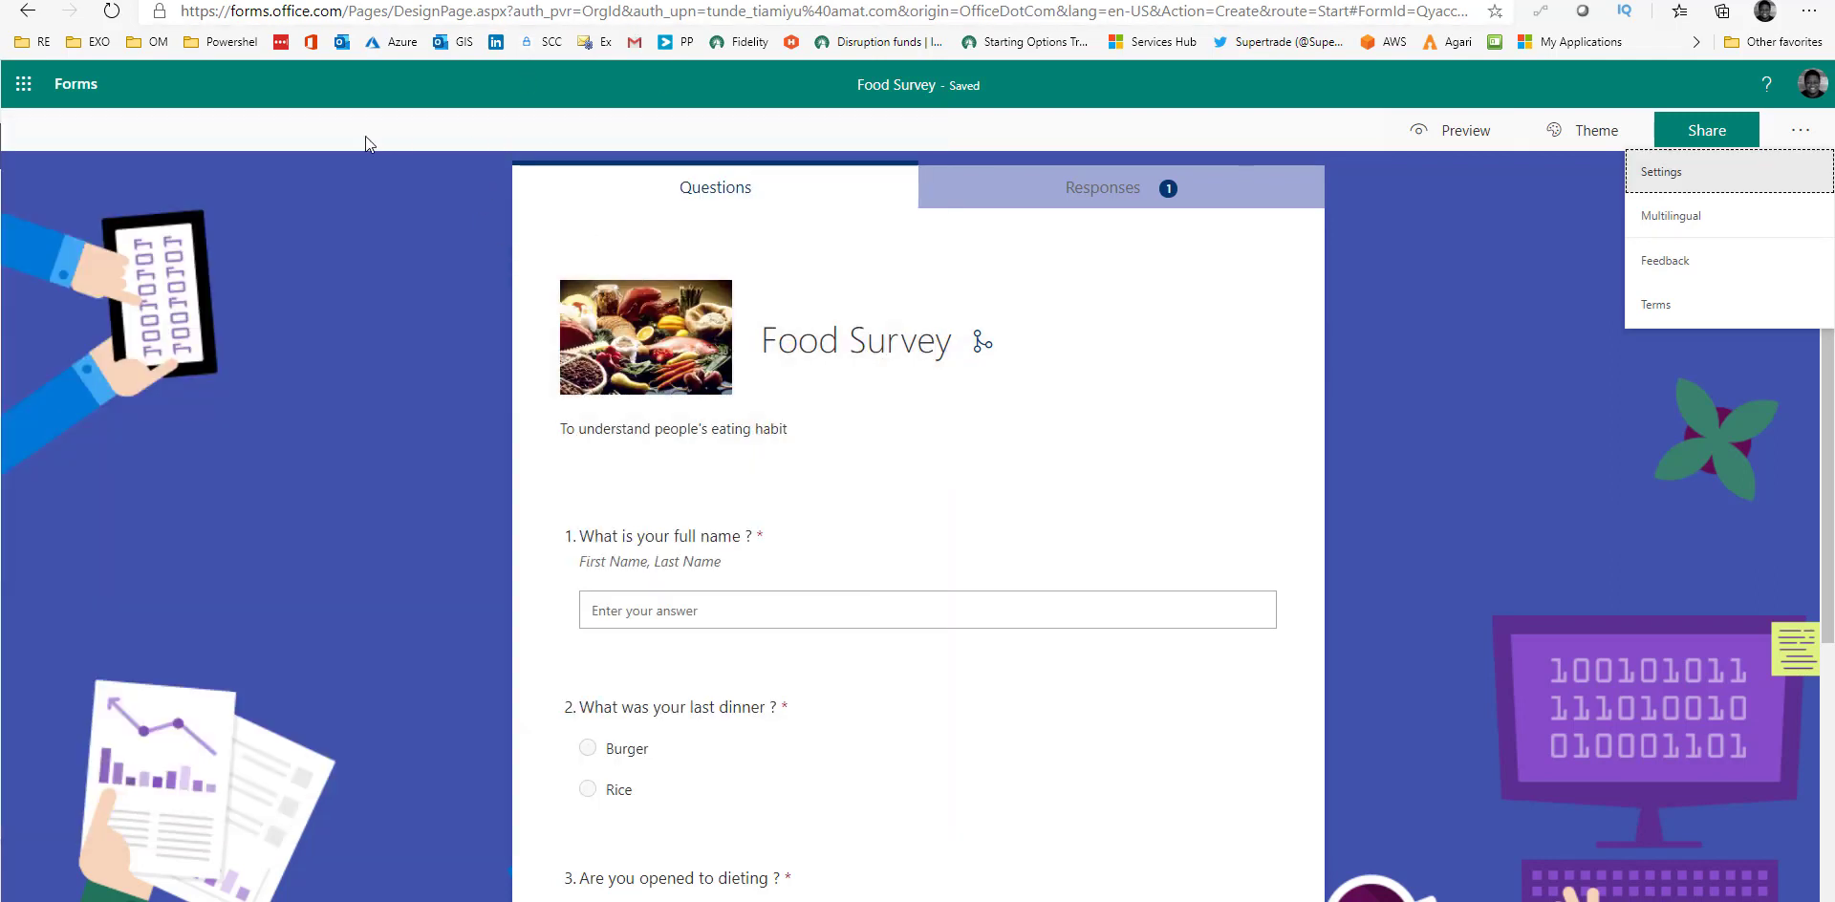
{"action": "left_click", "coordinate": [84, 86]}
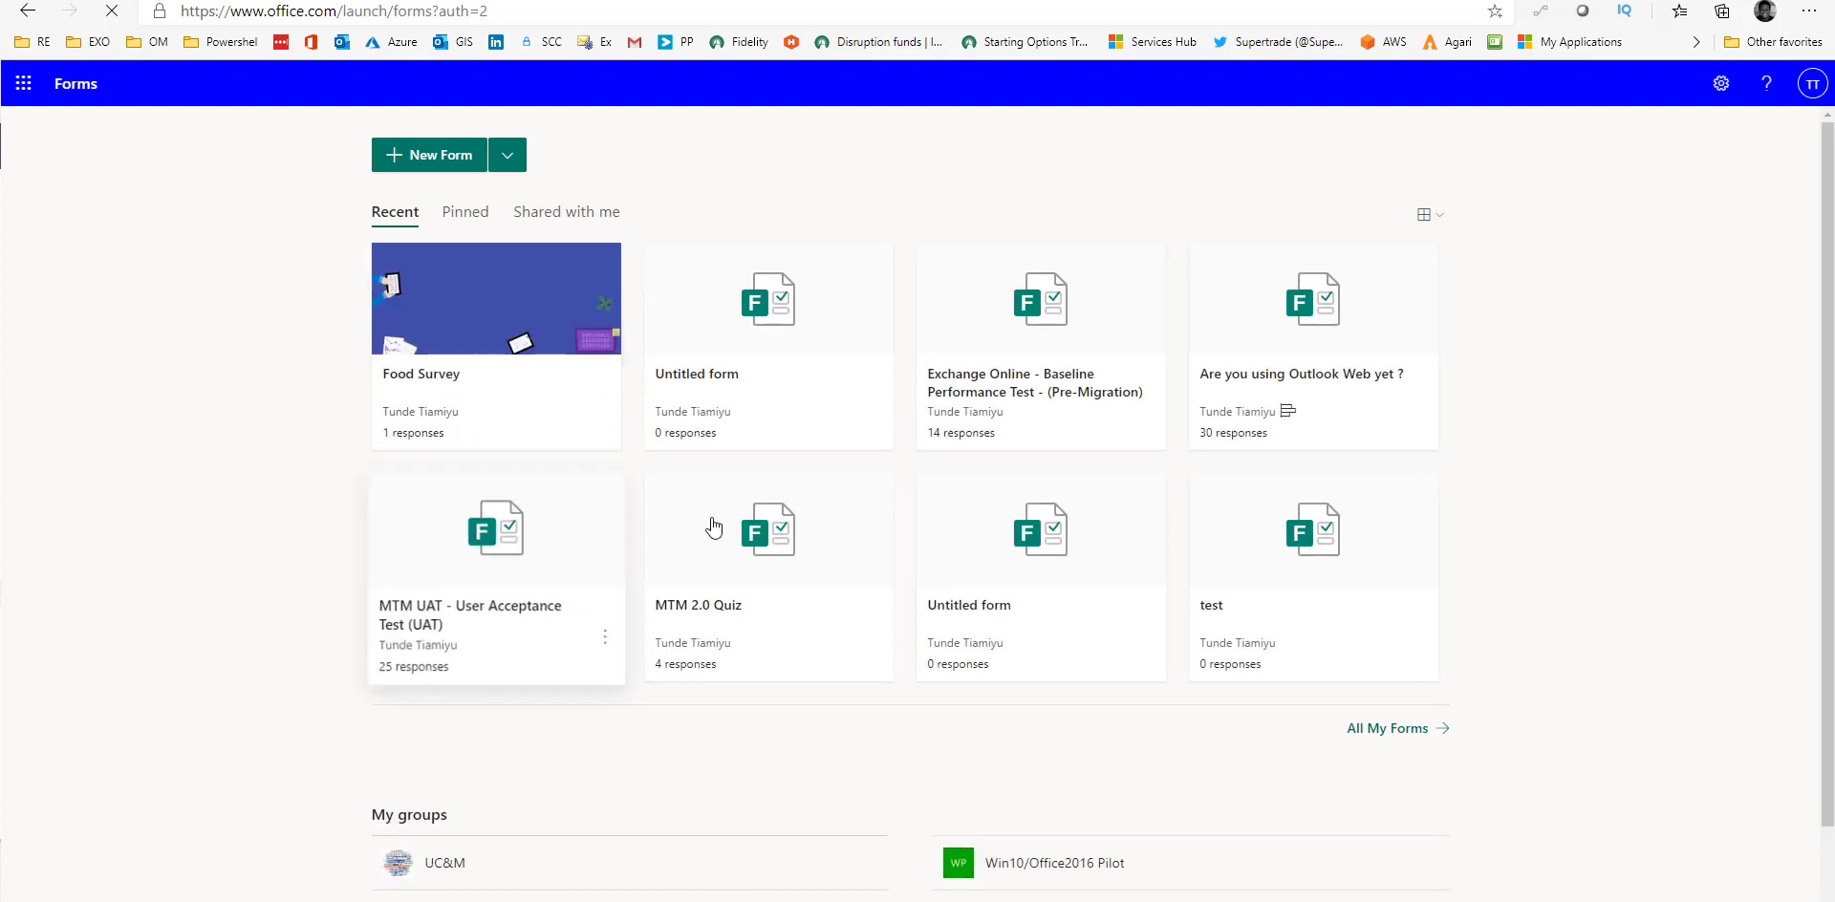
{"action": "scroll", "coordinate": [602, 622], "scroll_direction": "down", "scroll_amount": 2}
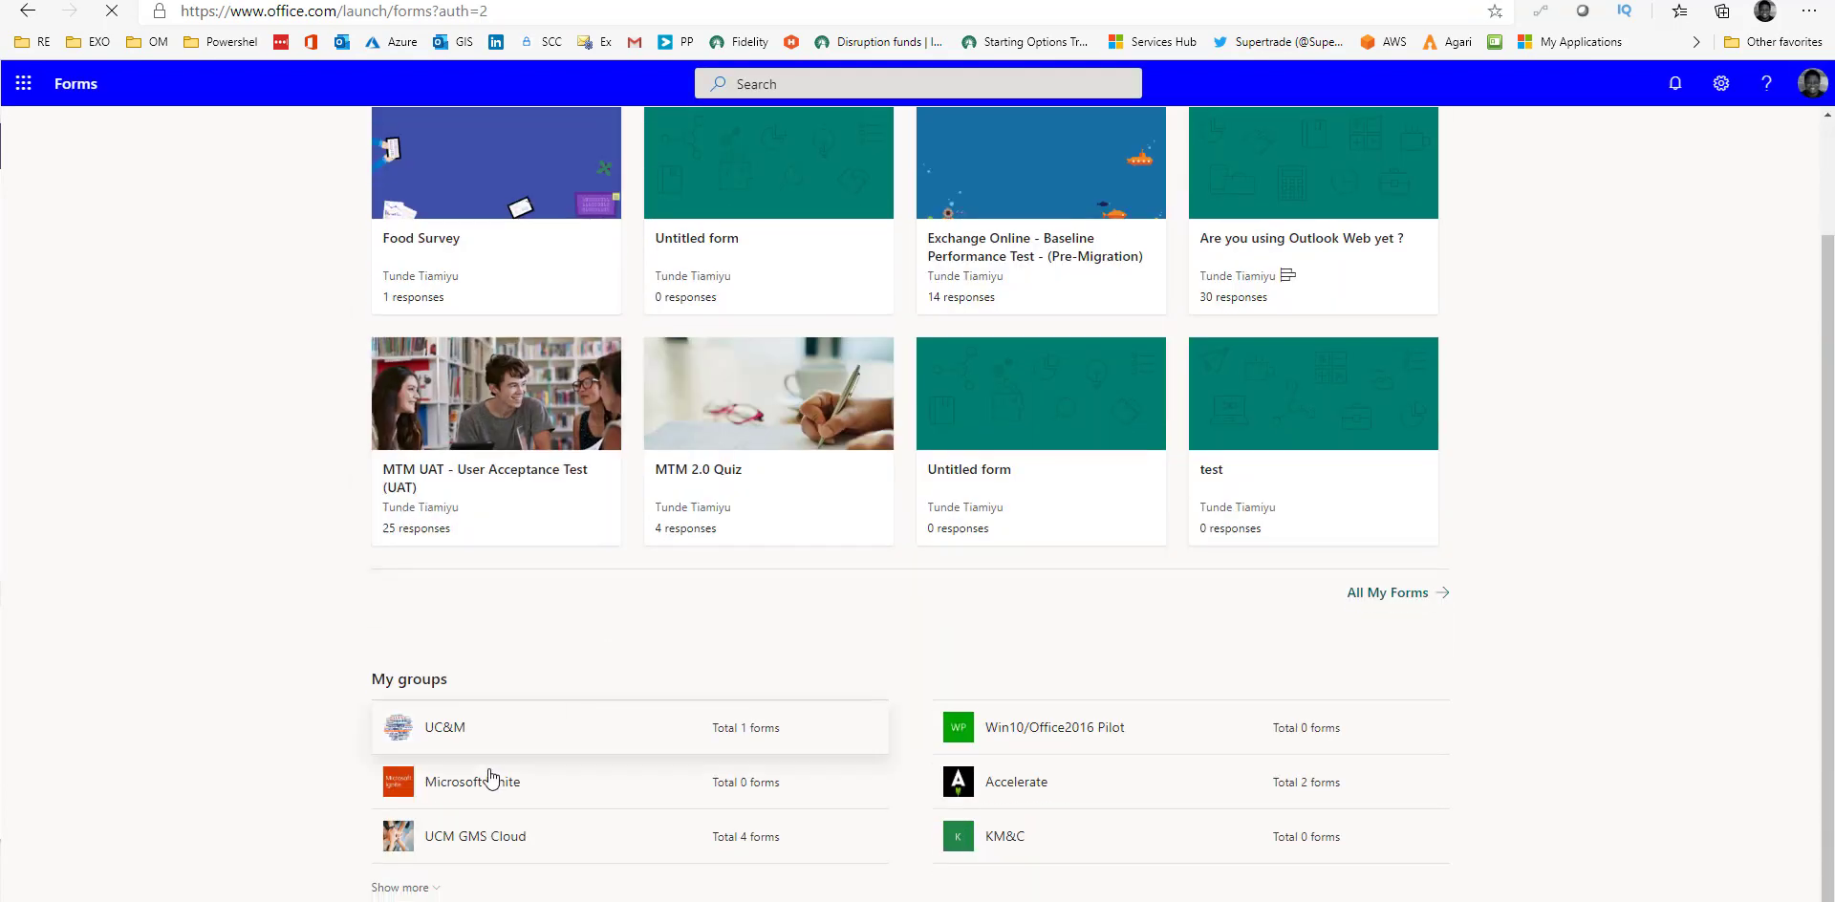
{"action": "scroll", "coordinate": [467, 847], "scroll_direction": "up", "scroll_amount": 2}
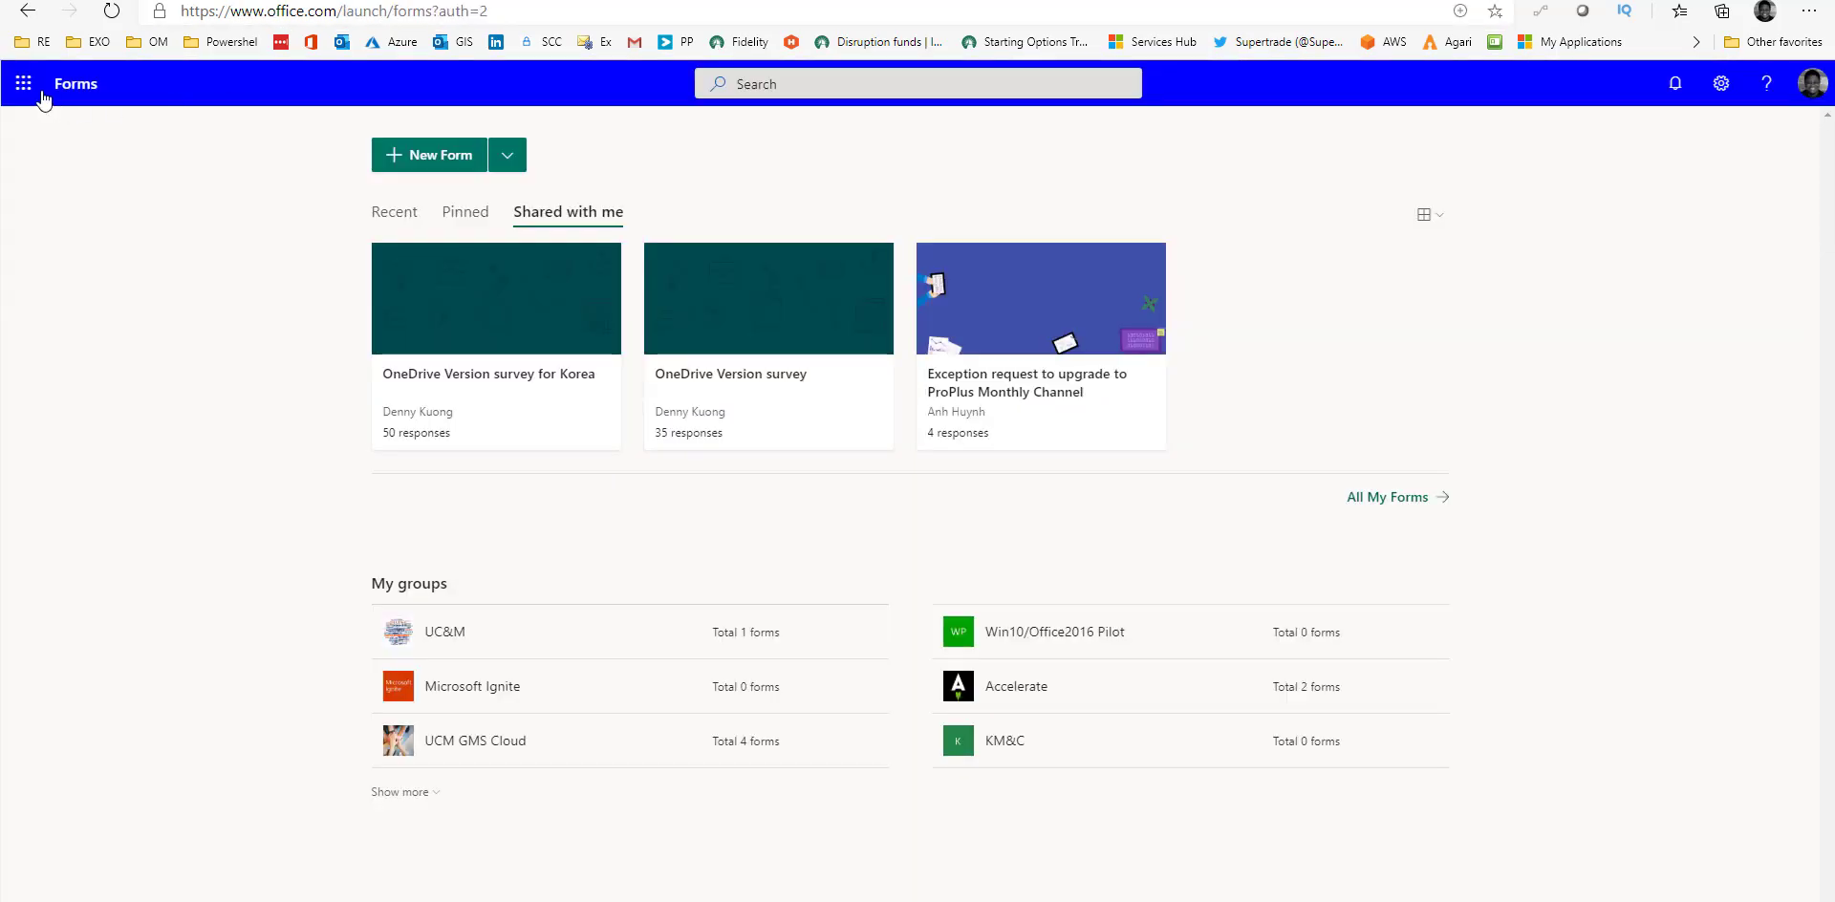
{"action": "left_click", "coordinate": [23, 86]}
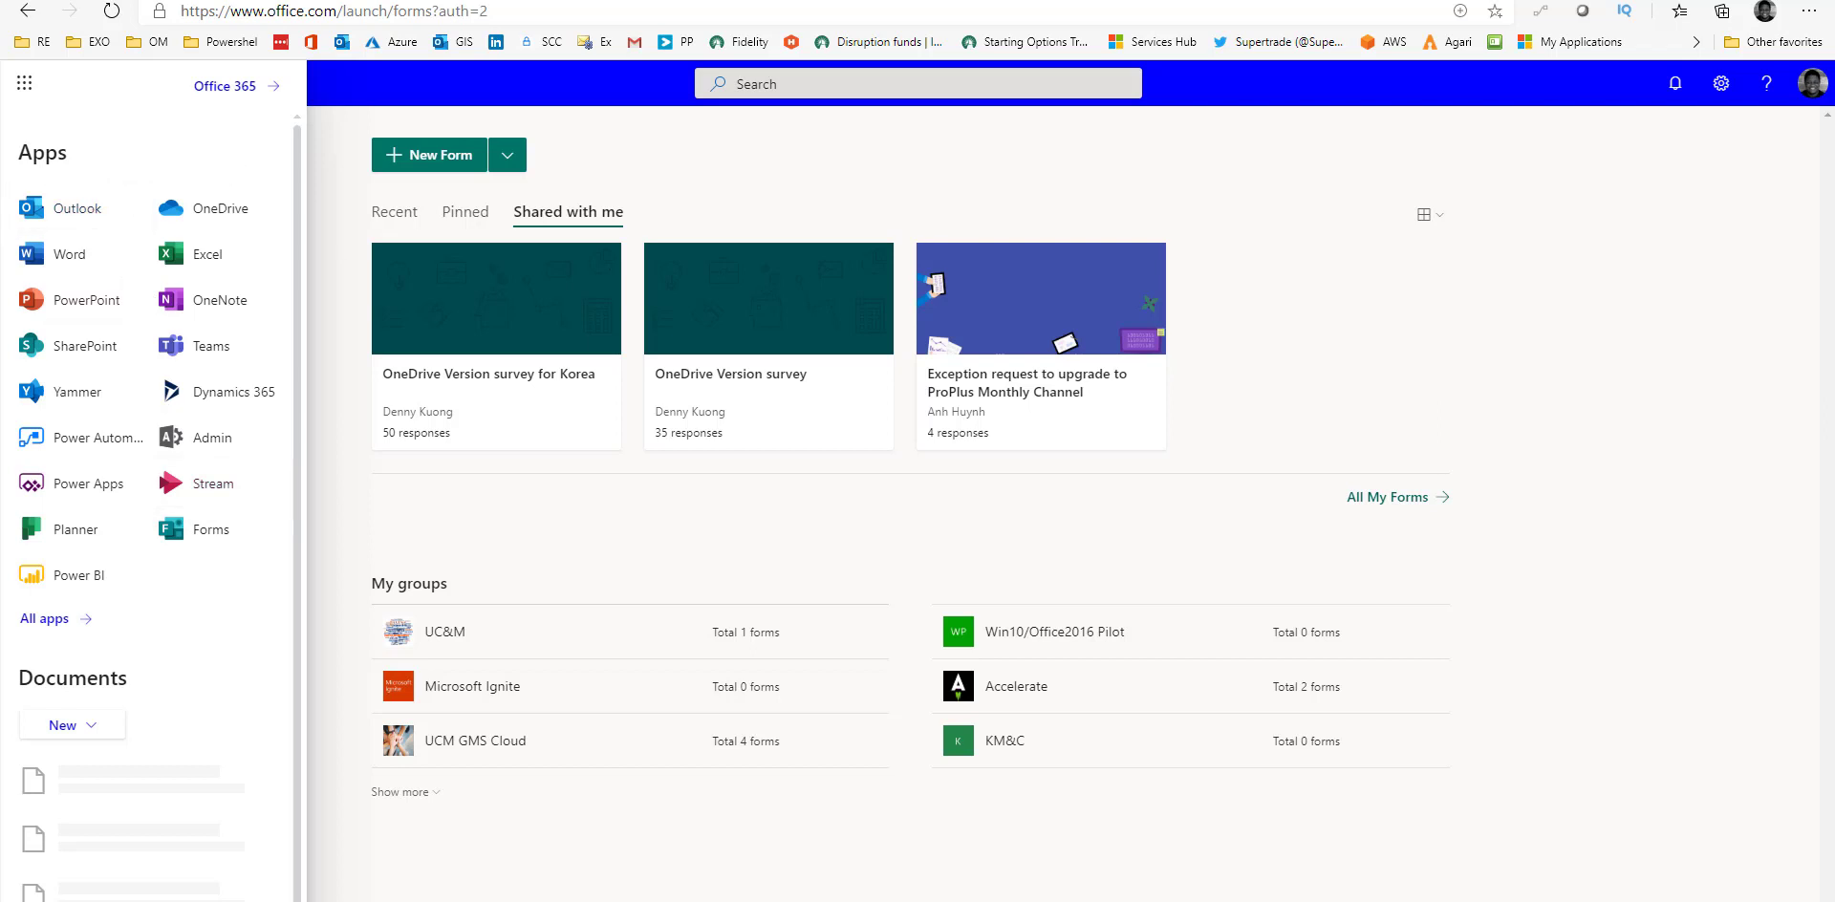
Insert a 'What is your flavour' poll with Red and Blue into a new email and send it.
{"action": "key", "text": "alt+Tab"}
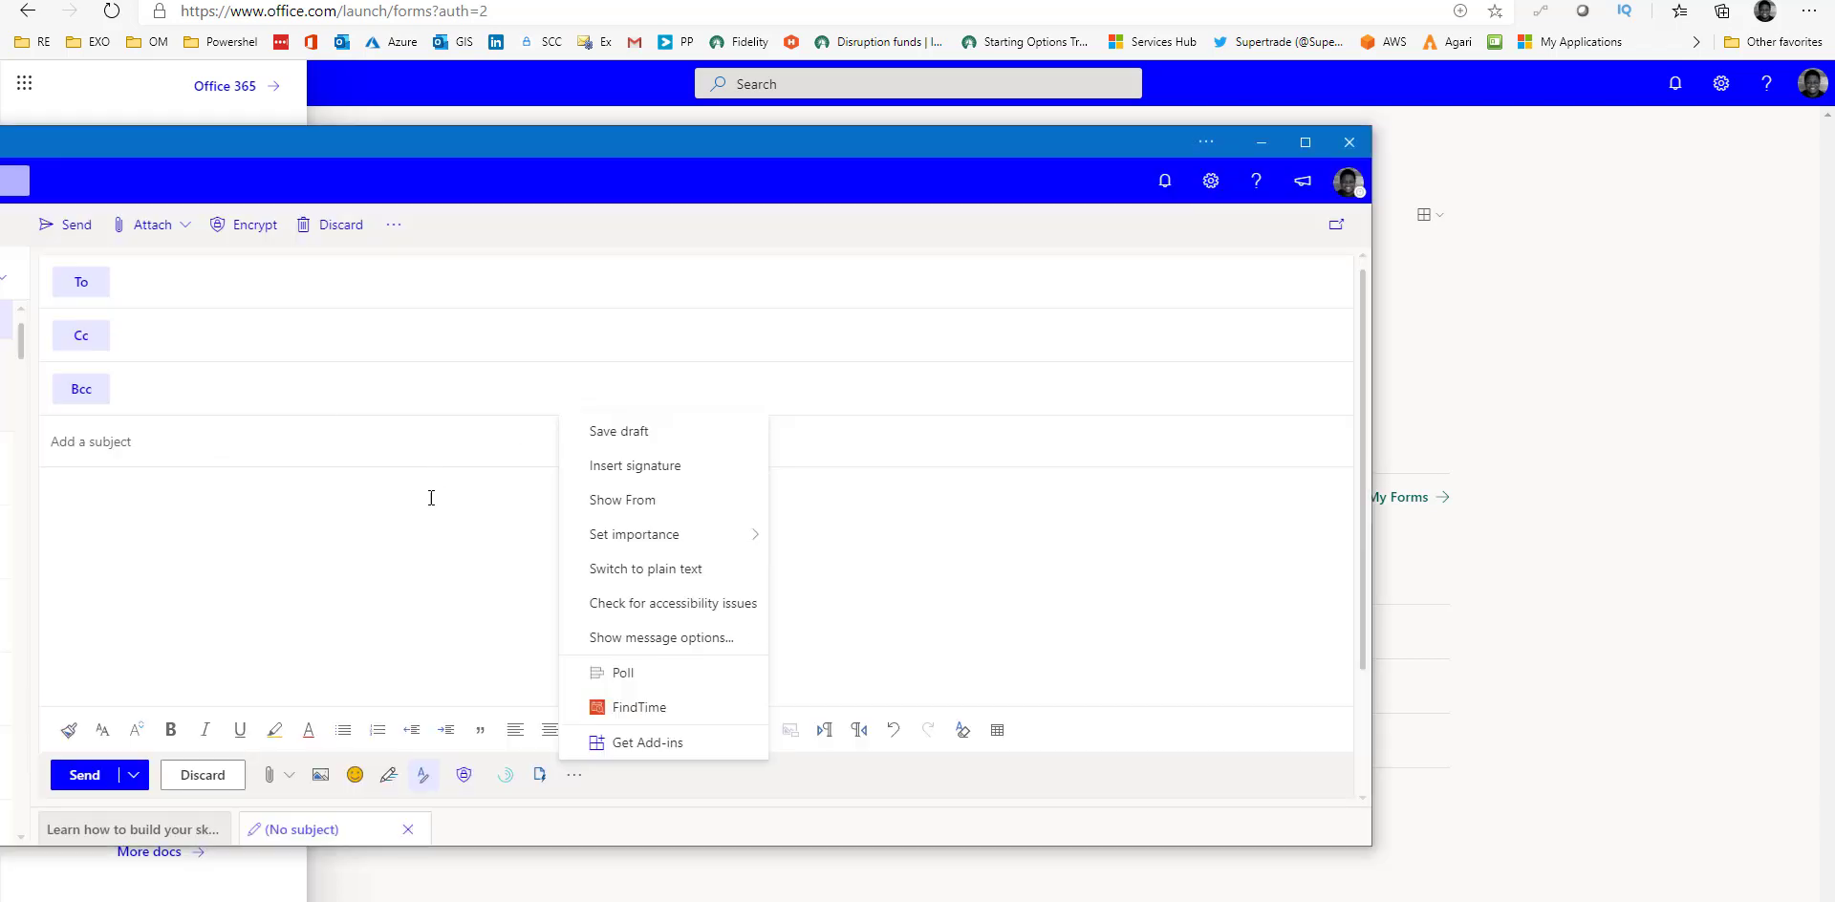
{"action": "left_click", "coordinate": [430, 498]}
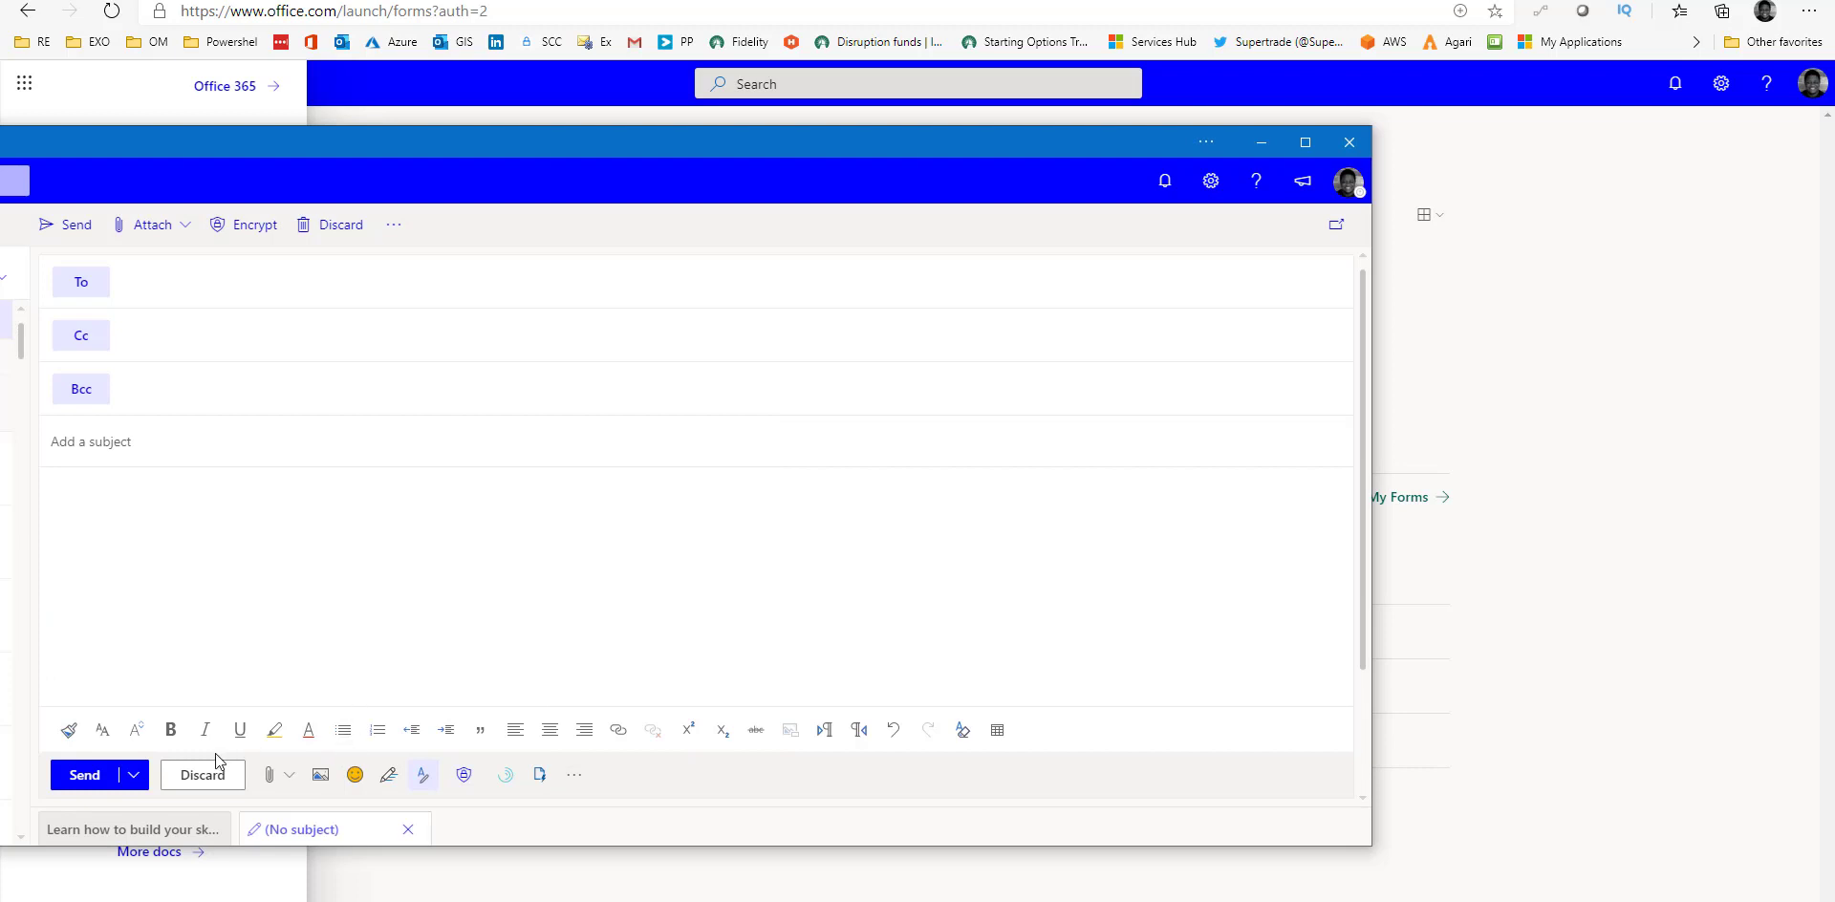
{"action": "left_click", "coordinate": [574, 785]}
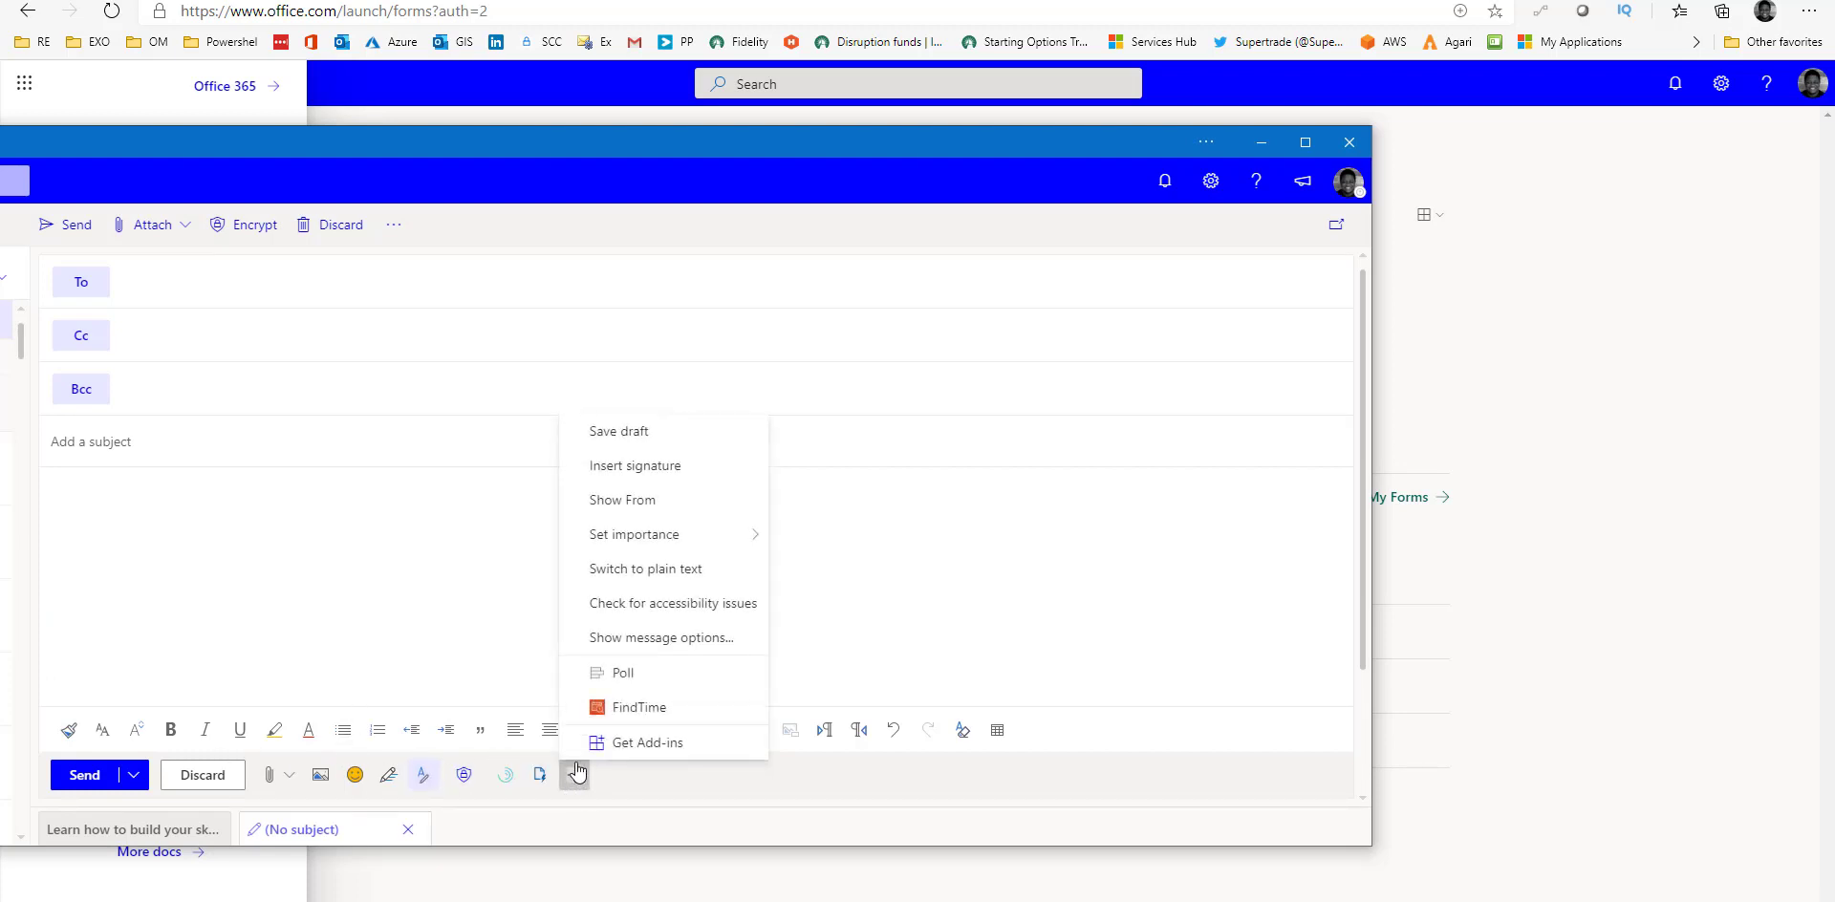
{"action": "left_click", "coordinate": [646, 683]}
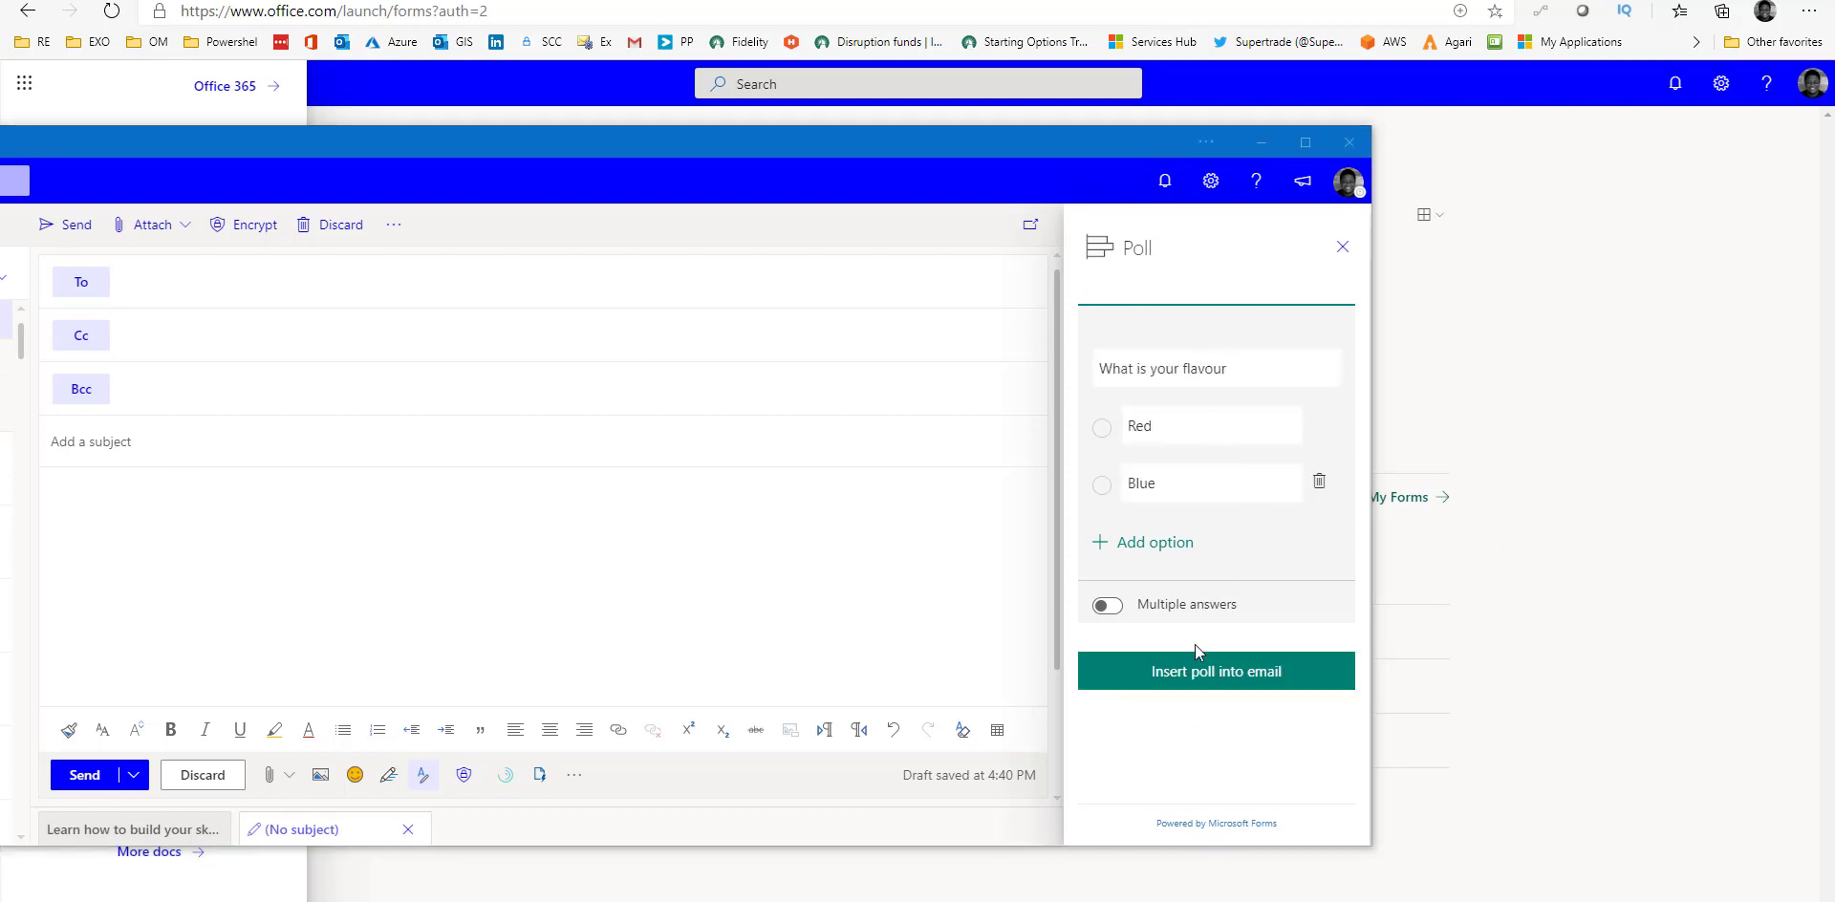
{"action": "left_click", "coordinate": [1195, 675]}
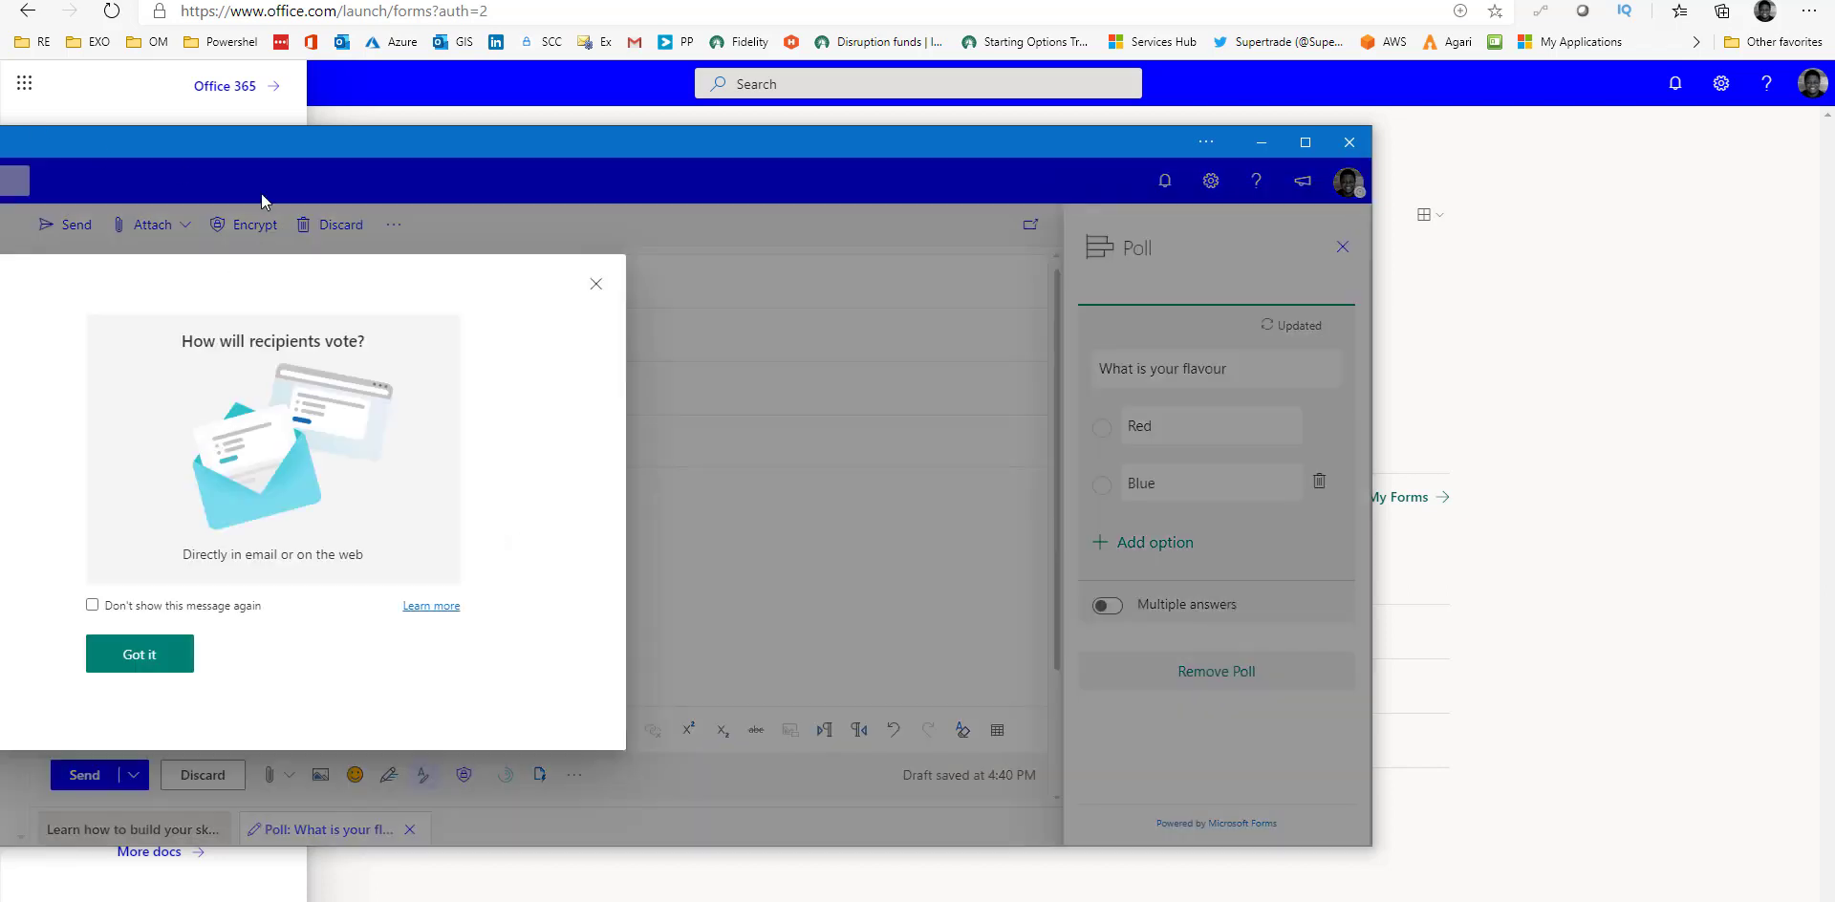
{"action": "left_click", "coordinate": [139, 655]}
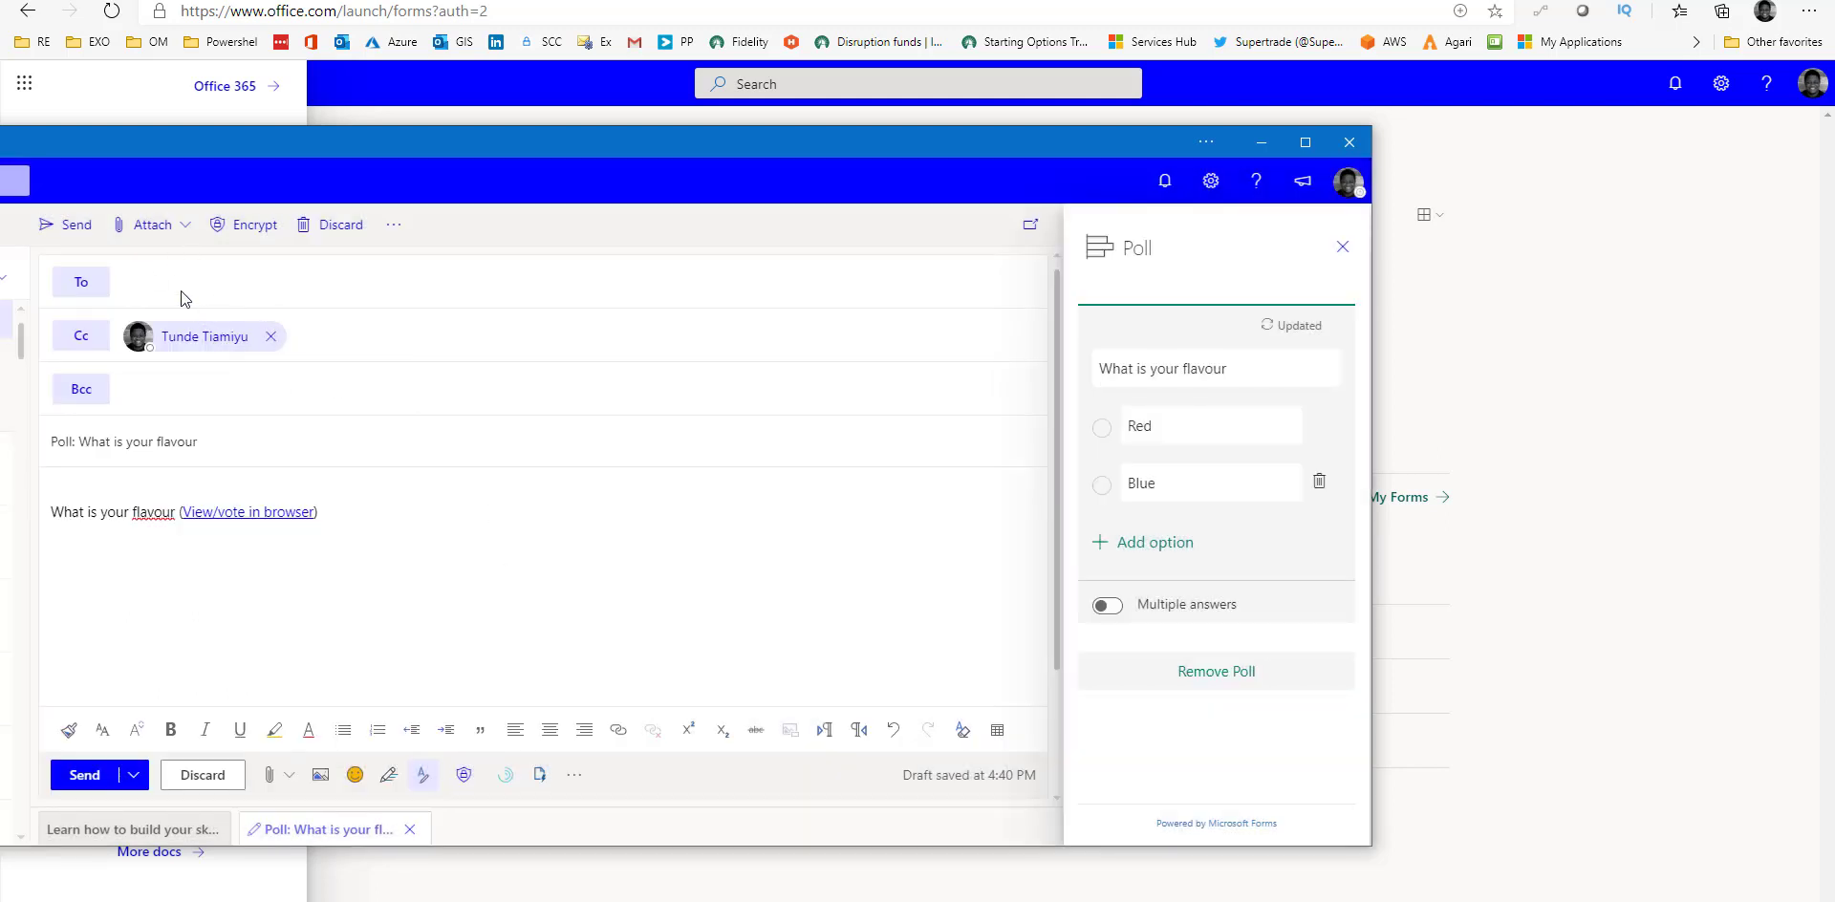
{"action": "left_click", "coordinate": [71, 228]}
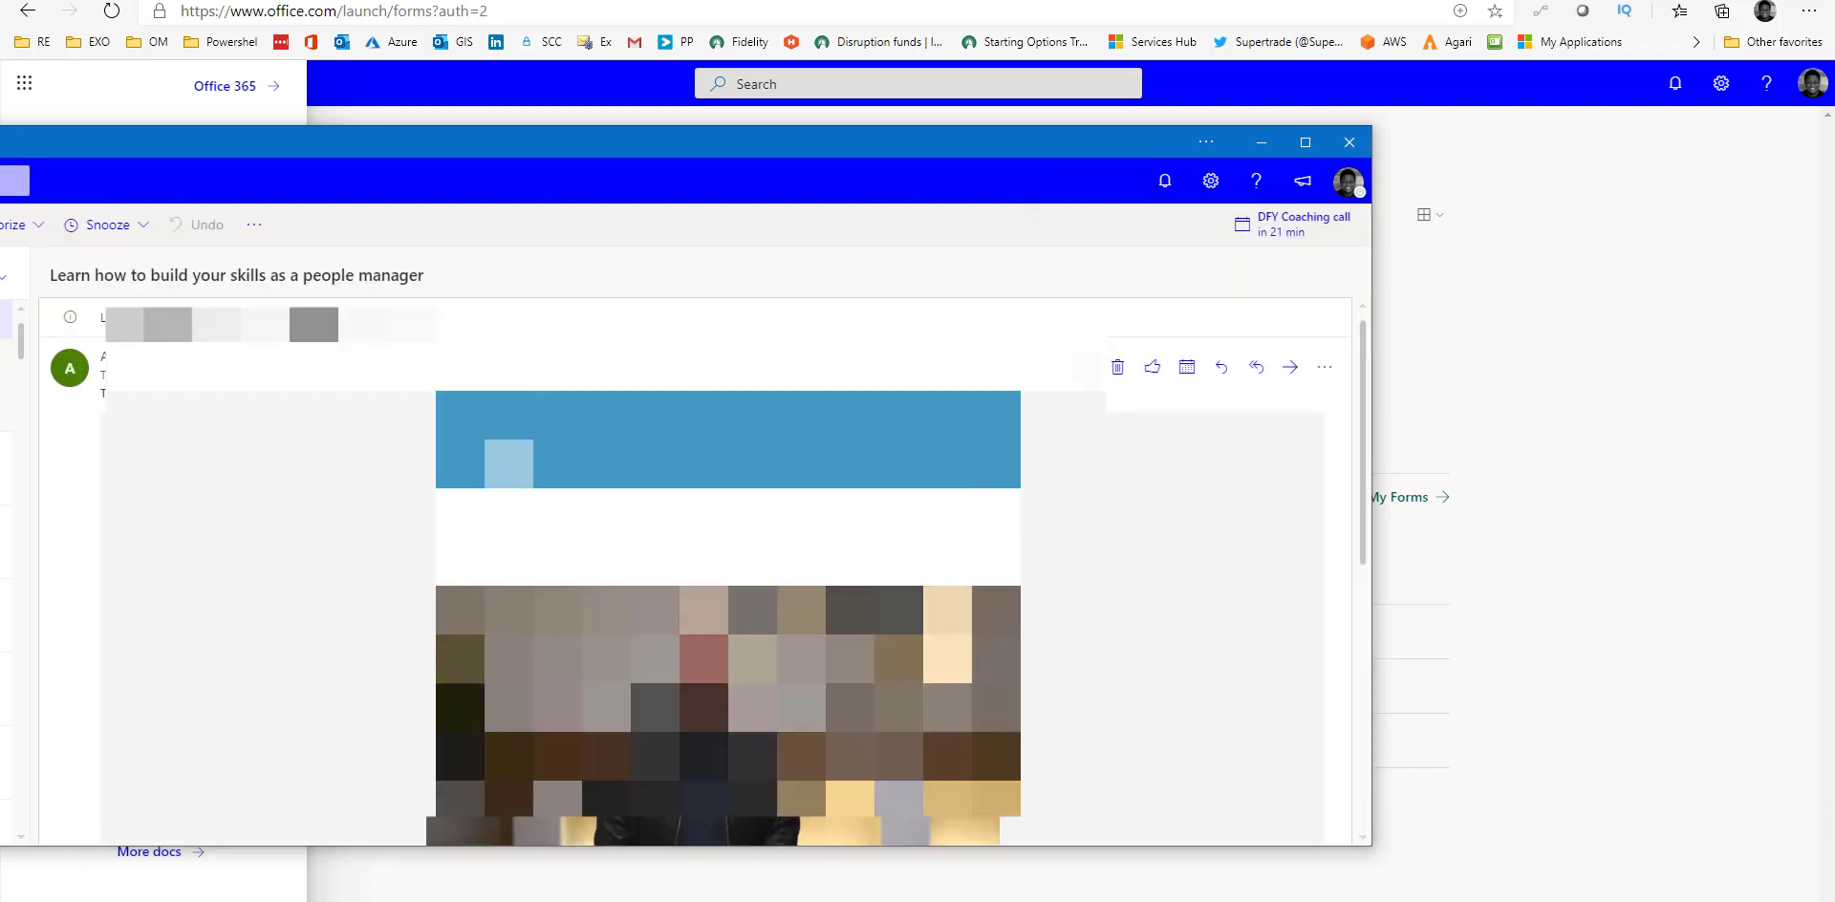
Choose Red in the received flavour poll email.
{"action": "key", "text": "alt+Tab"}
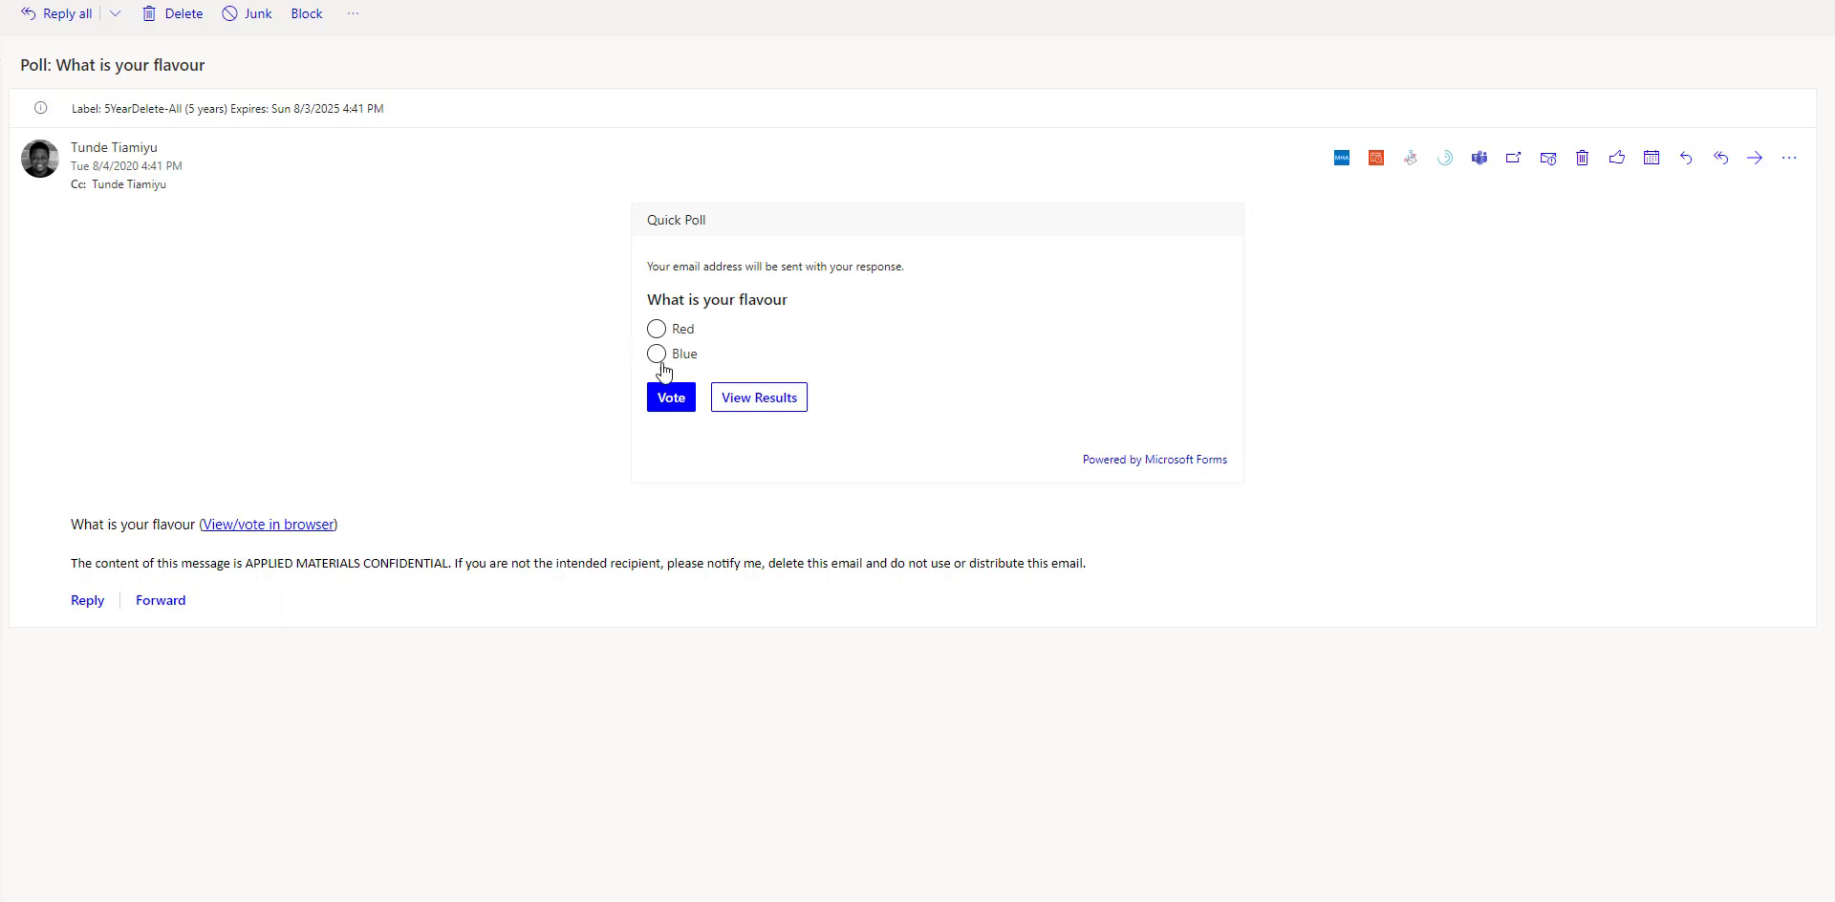
{"action": "left_click", "coordinate": [660, 329]}
Open the flavour poll's 'View/vote in browser' page.
{"action": "left_click", "coordinate": [288, 527]}
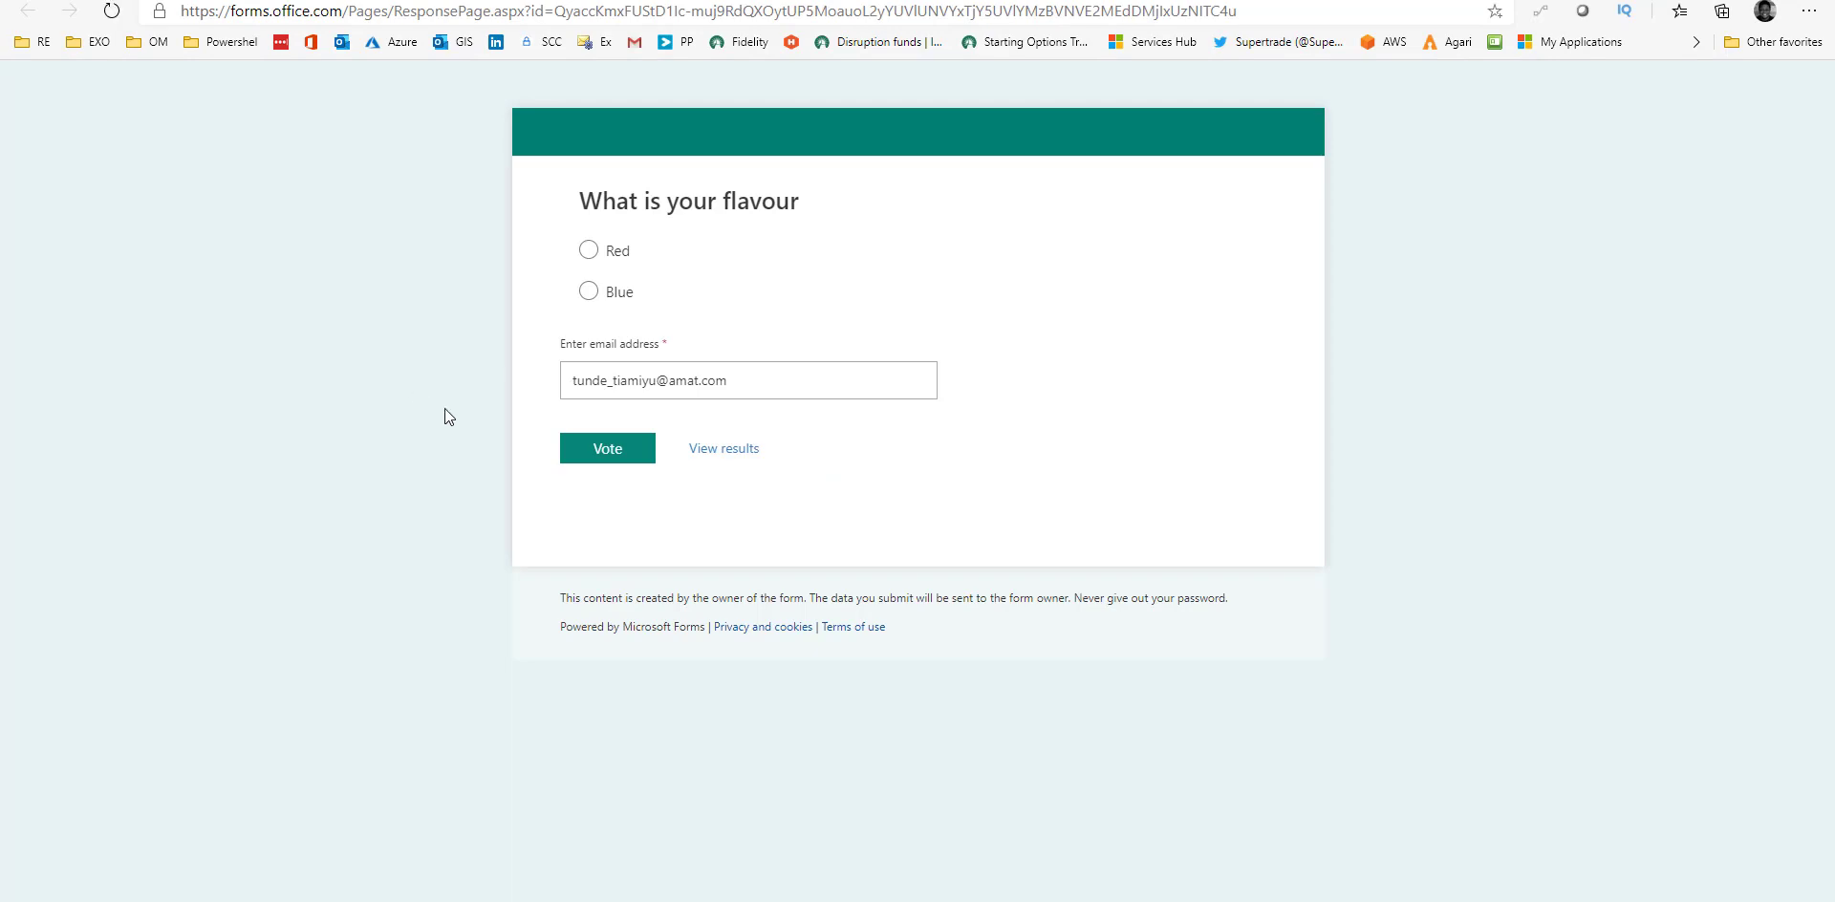
Close the browser voting page to return to the poll email.
{"action": "left_click", "coordinate": [1715, 1]}
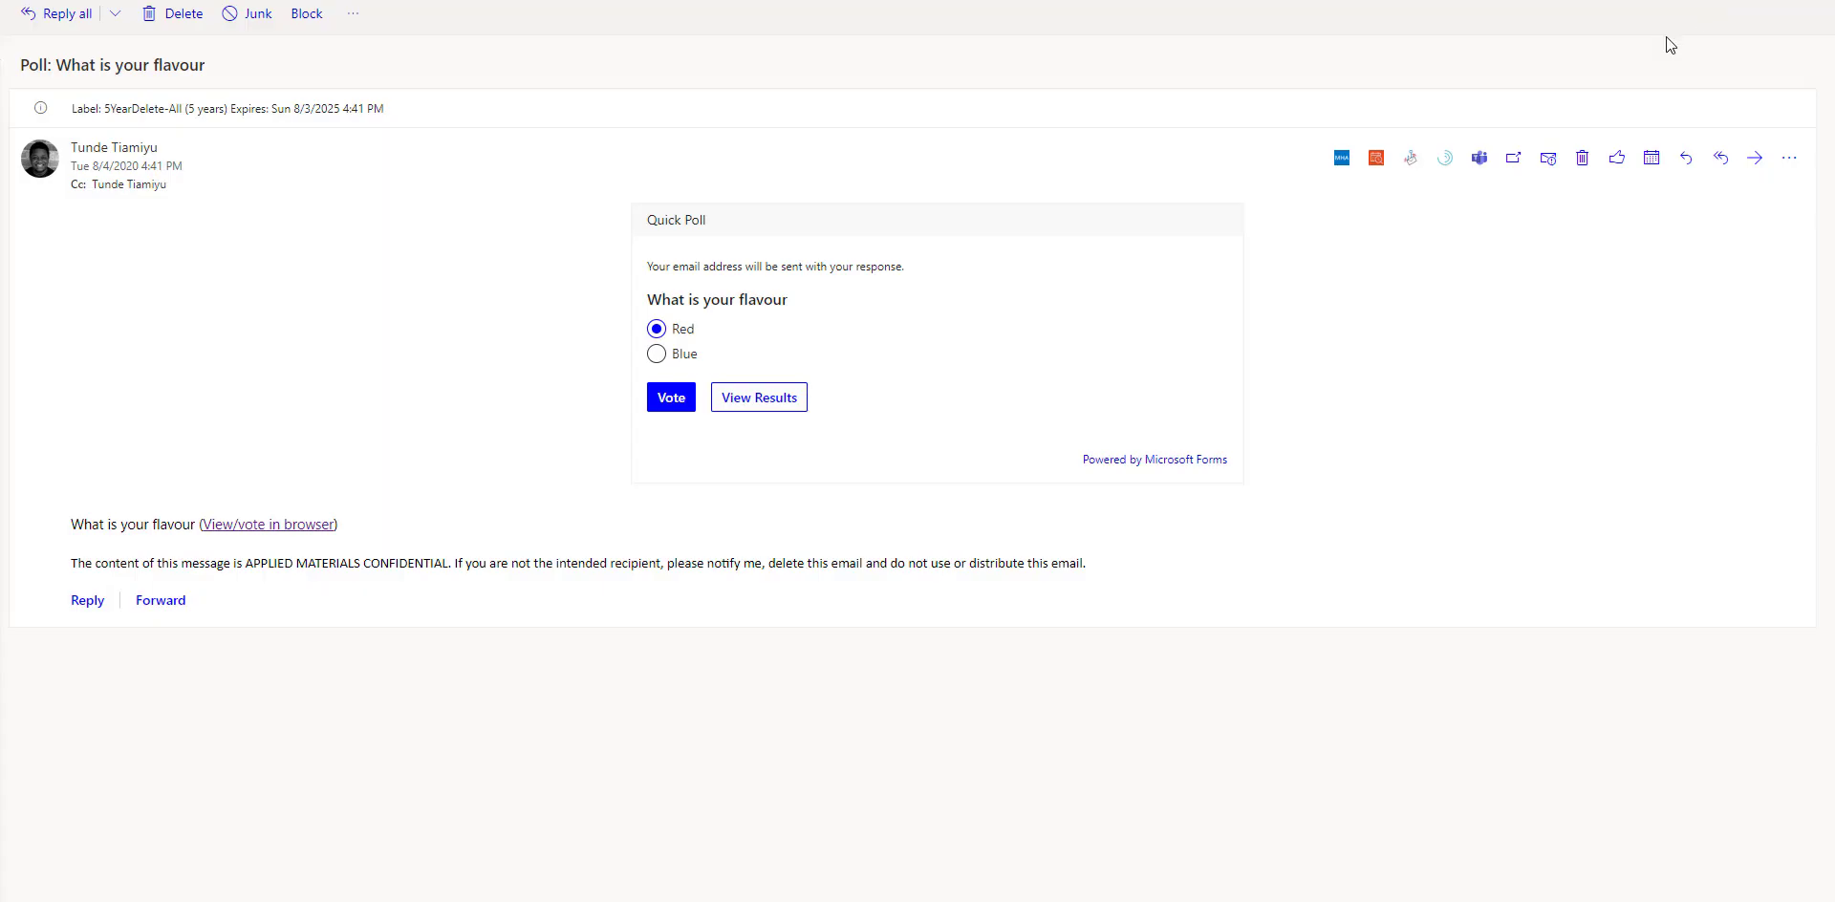